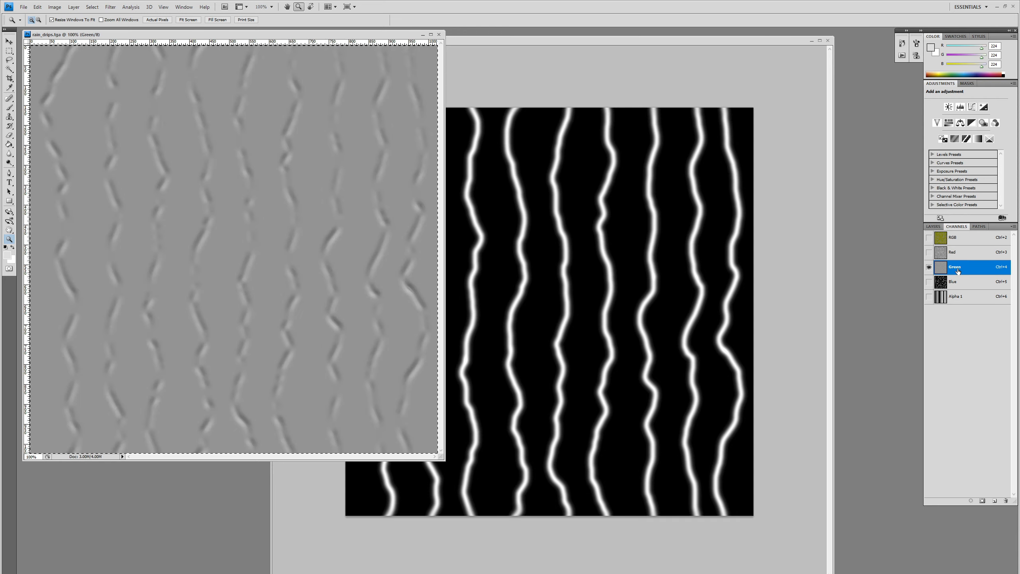
# Examine the red, green, blue and alpha channels of the rain_drips texture one at a time.
pyautogui.click(957, 256)
pyautogui.click(957, 272)
pyautogui.click(957, 283)
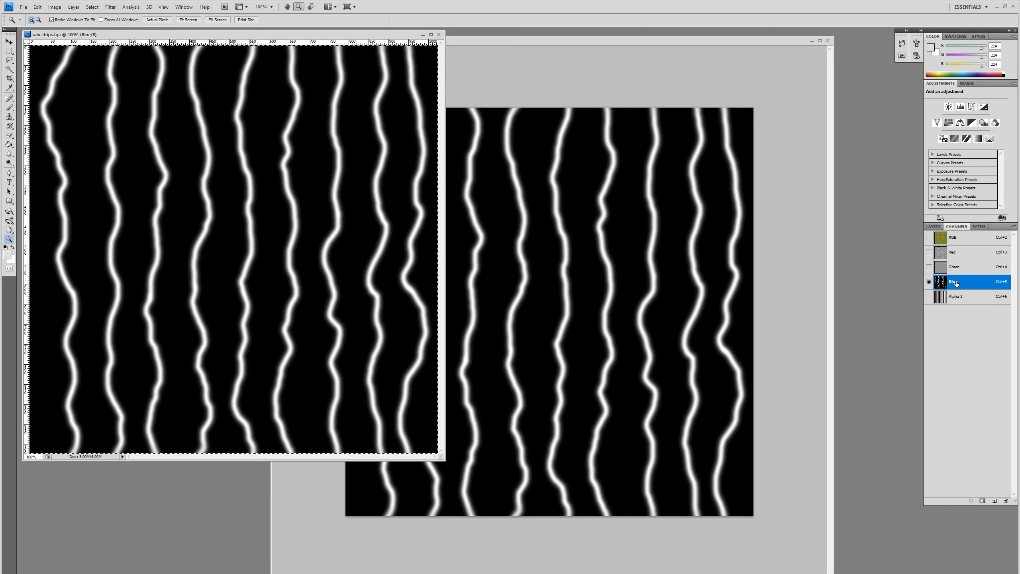
pyautogui.click(958, 300)
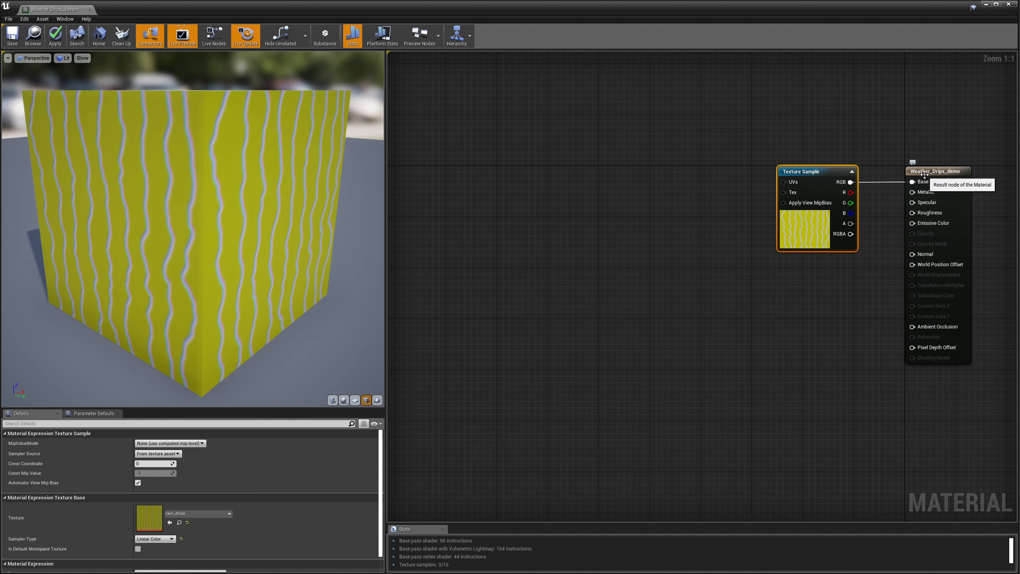
# In Unreal Engine's material editor, add a WorldPosition node to the Weather_Drips_demo graph, well ahead of the Texture Sample node.
pyautogui.moveTo(246, 276)
pyautogui.mouseDown()
pyautogui.moveTo(225, 291)
pyautogui.moveTo(169, 275)
pyautogui.moveTo(217, 301)
pyautogui.moveTo(263, 274)
pyautogui.moveTo(241, 280)
pyautogui.mouseUp()
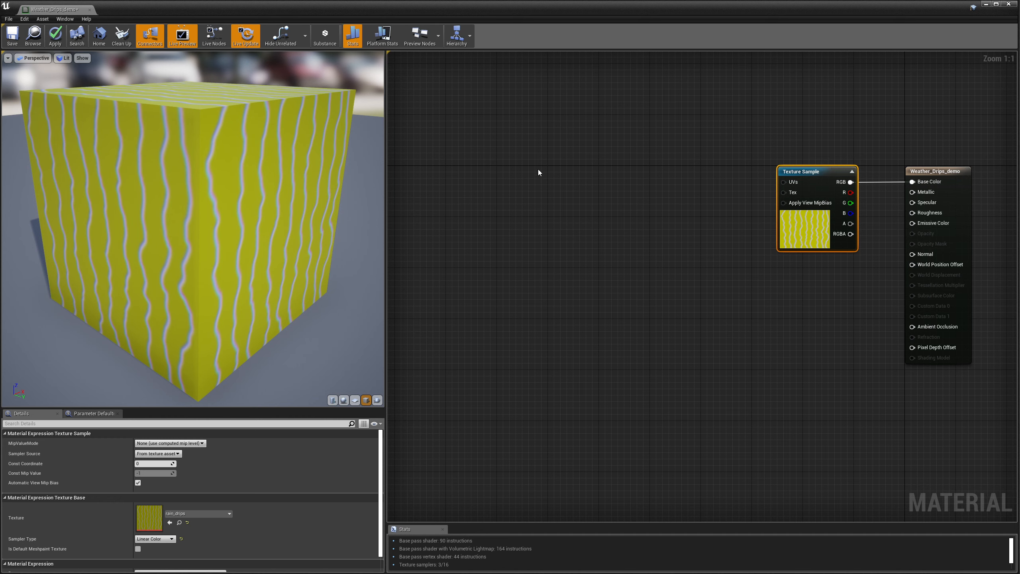
pyautogui.rightClick(585, 184)
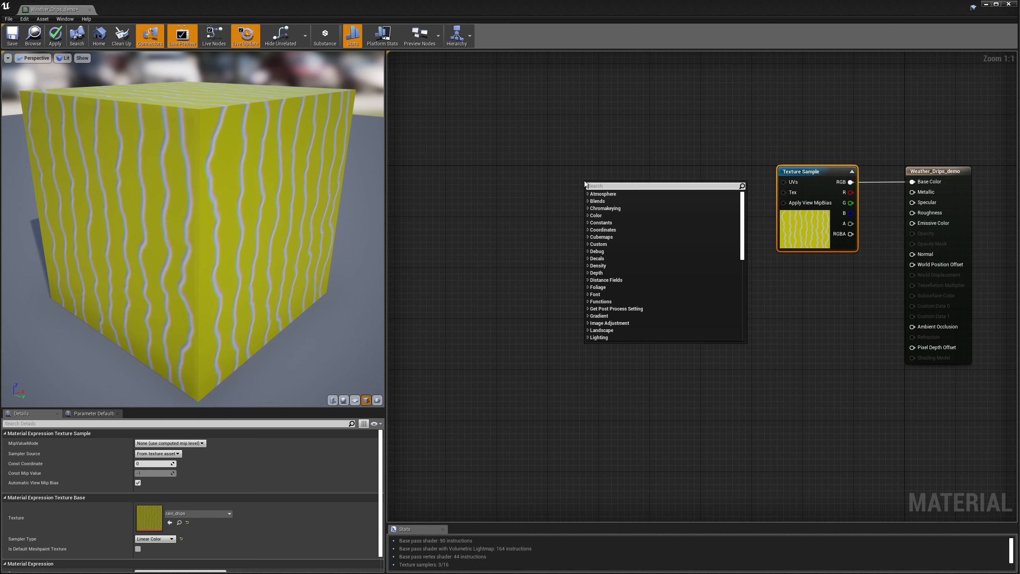
pyautogui.write('wodl')
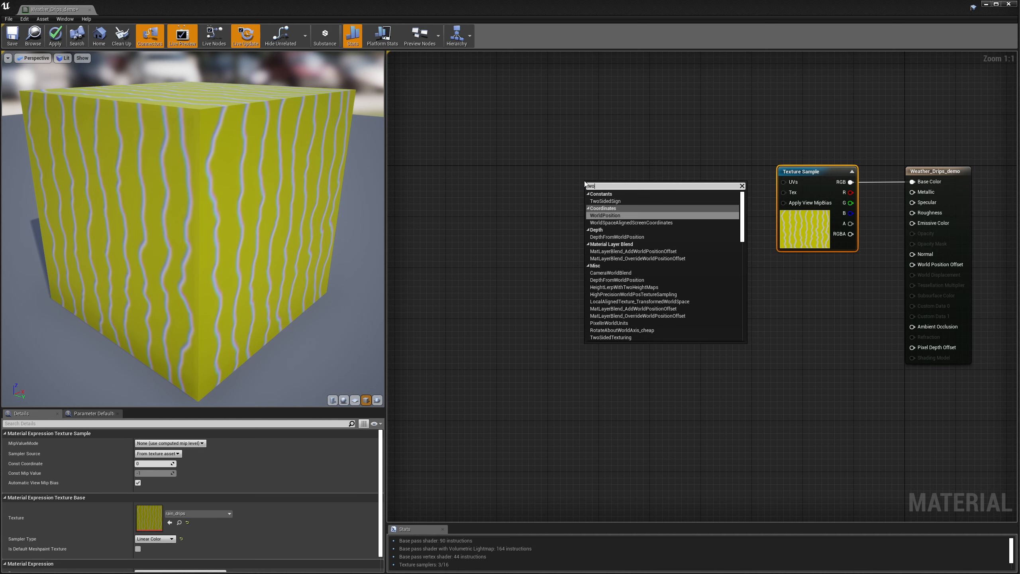
pyautogui.press('BackSpace')
pyautogui.write('rld')
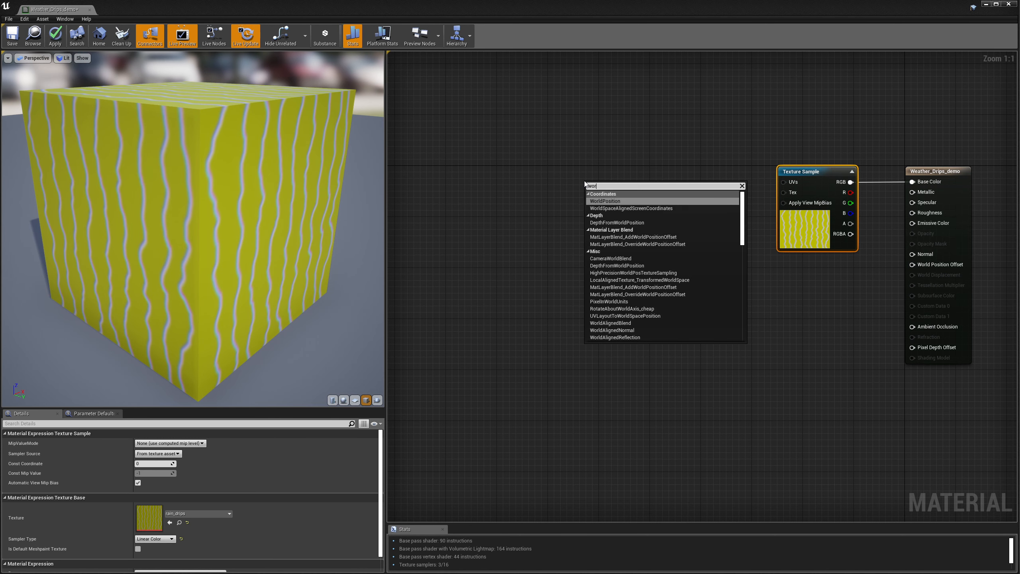
pyautogui.click(598, 201)
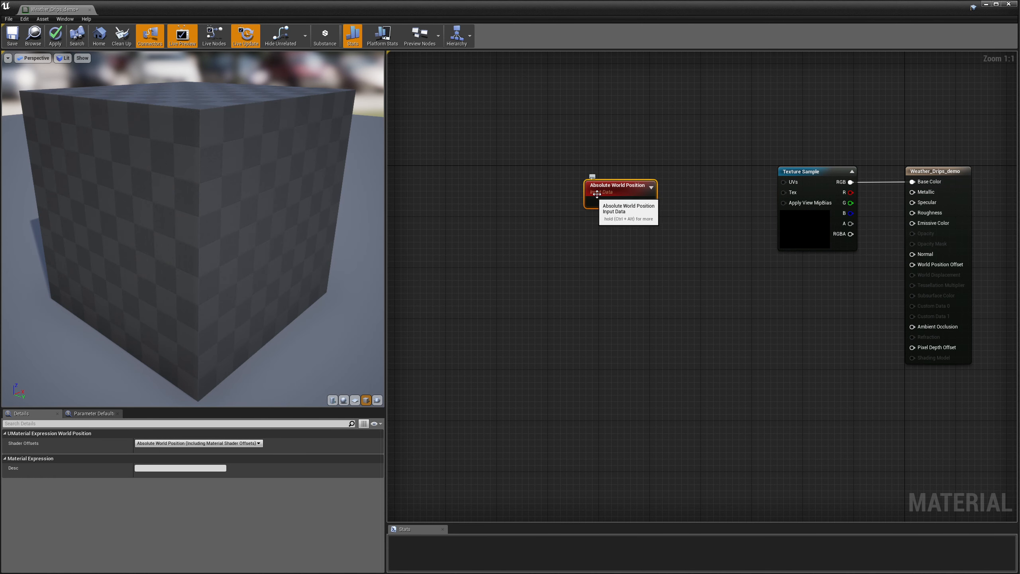
pyautogui.moveTo(622, 192); pyautogui.dragTo(626, 183)
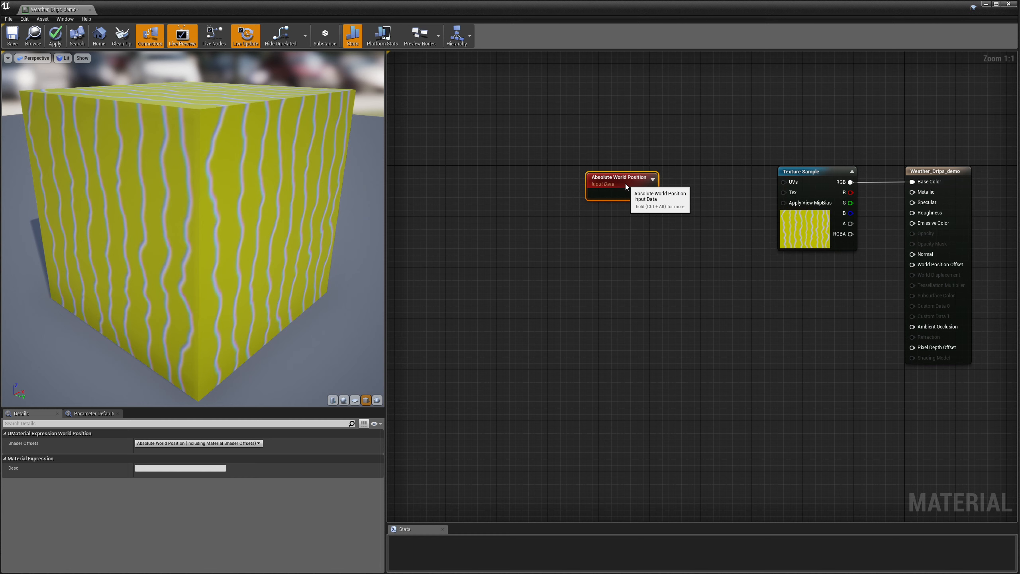
pyautogui.moveTo(625, 183); pyautogui.dragTo(608, 182)
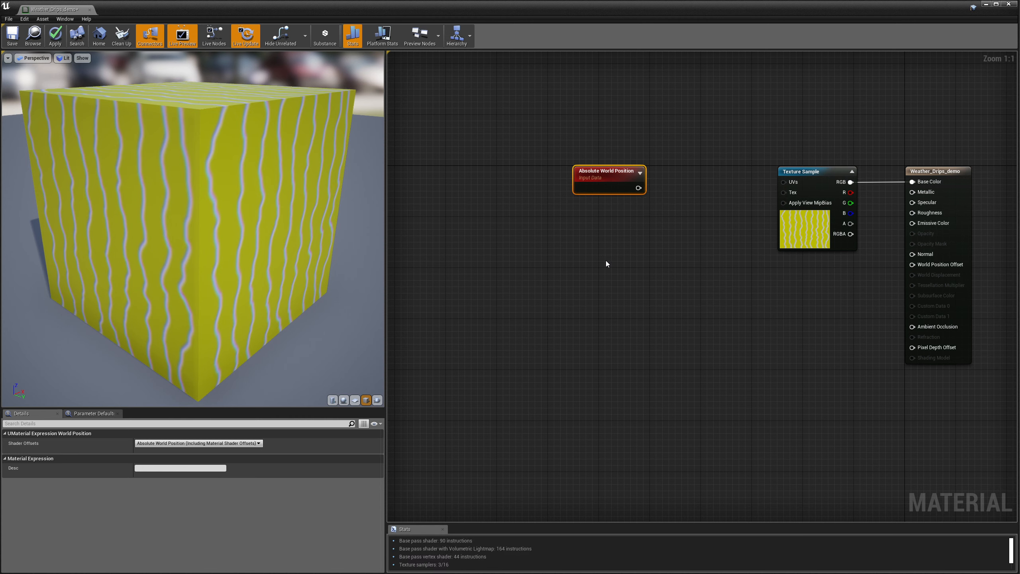
# Add a ComponentMask node beside Absolute World Position and feed the world position output into it.
pyautogui.rightClick(630, 263)
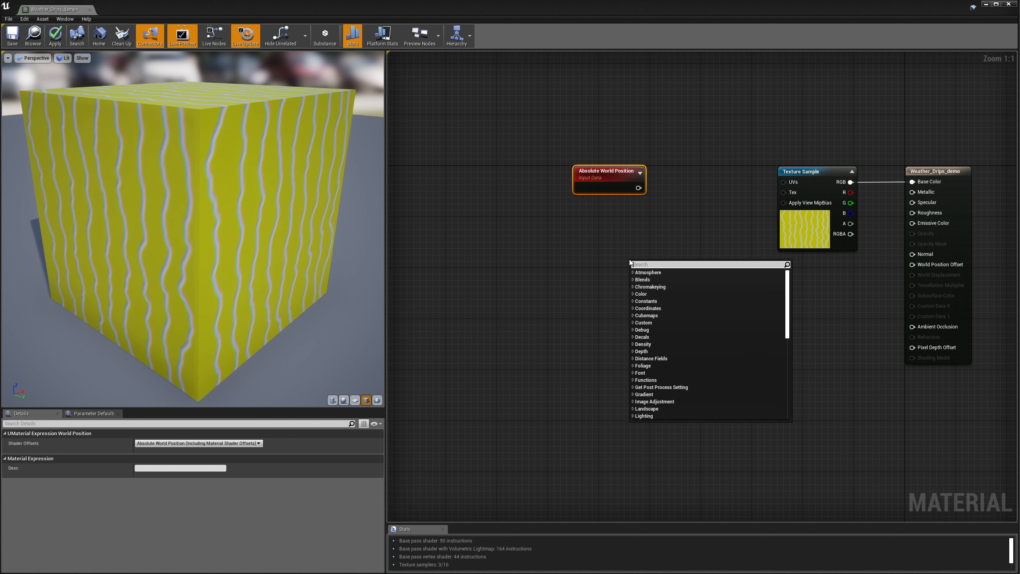
pyautogui.write('mask')
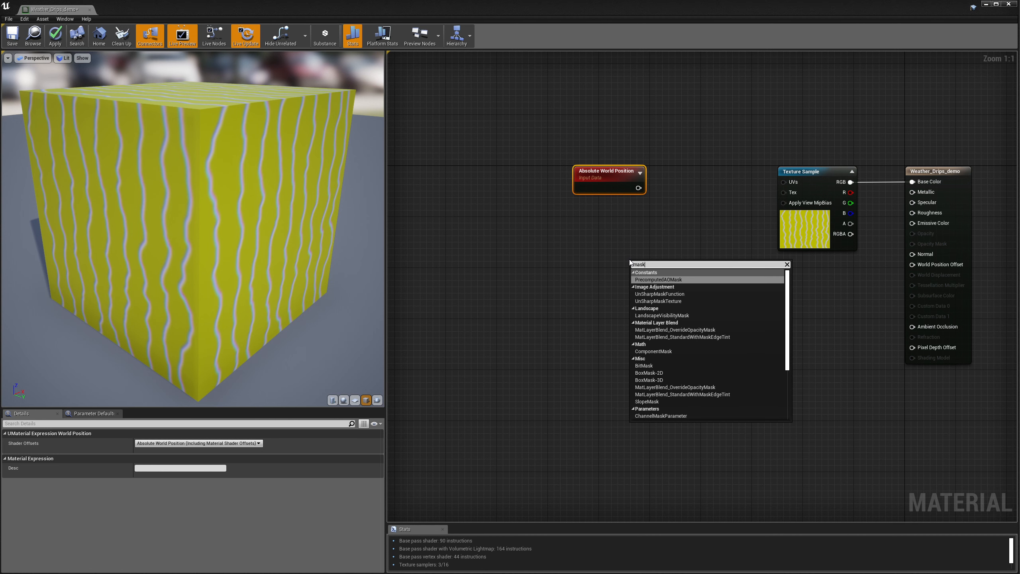
pyautogui.click(656, 351)
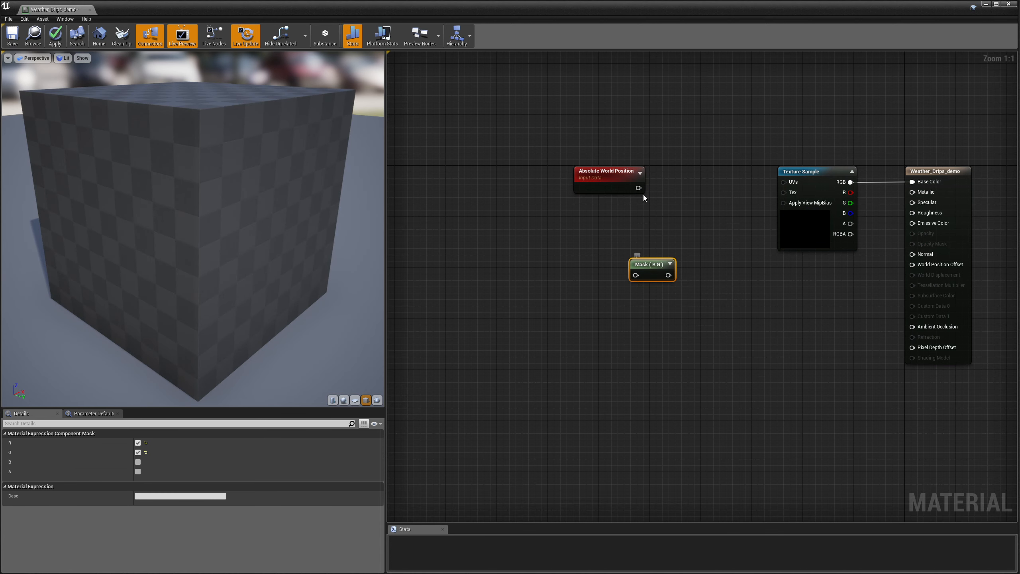
pyautogui.moveTo(638, 187); pyautogui.dragTo(679, 176)
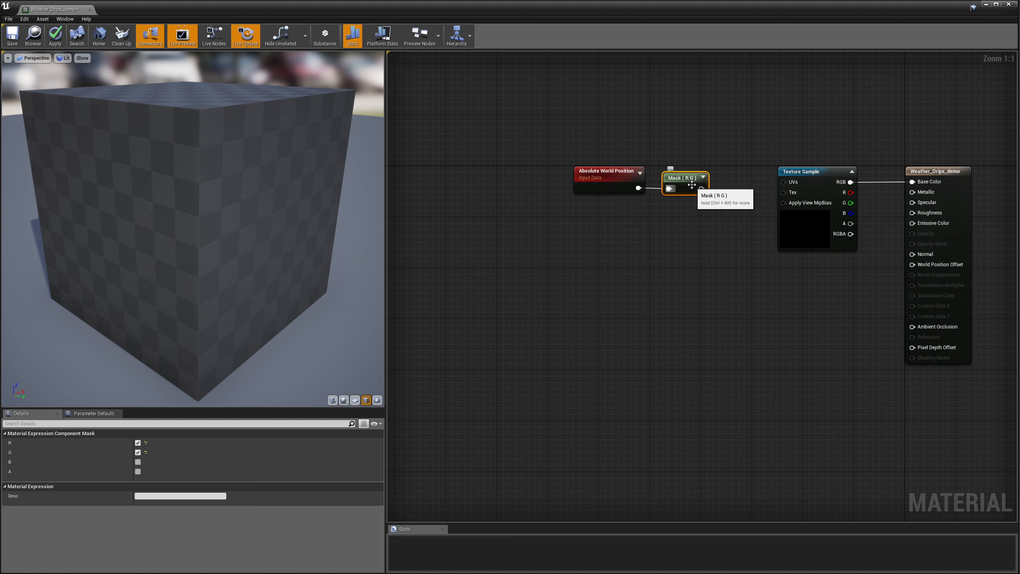
# Set the mask to the R and B channels only and connect it to the Texture Sample's UVs input.
pyautogui.click(606, 180)
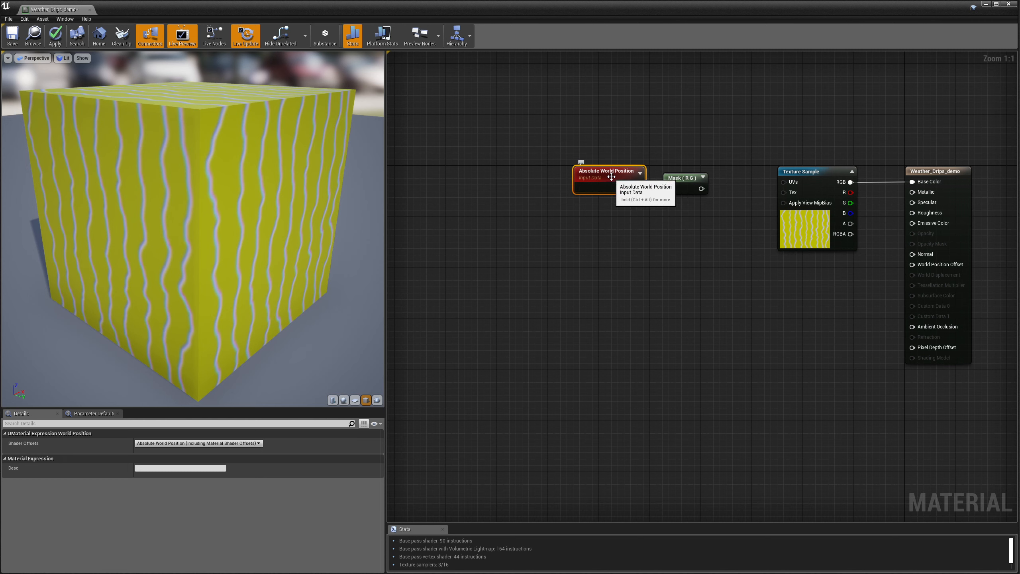
pyautogui.click(695, 183)
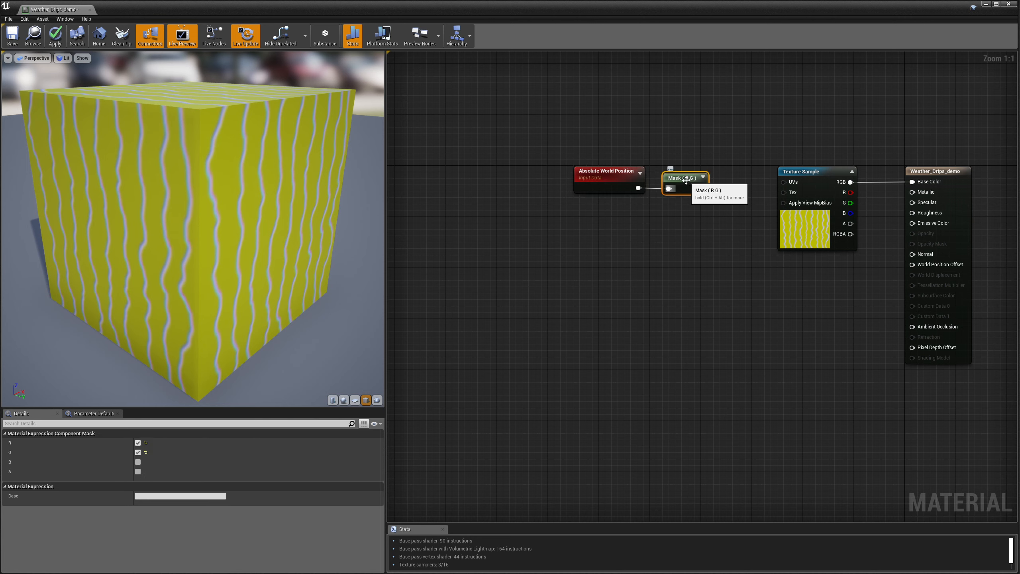
pyautogui.click(138, 452)
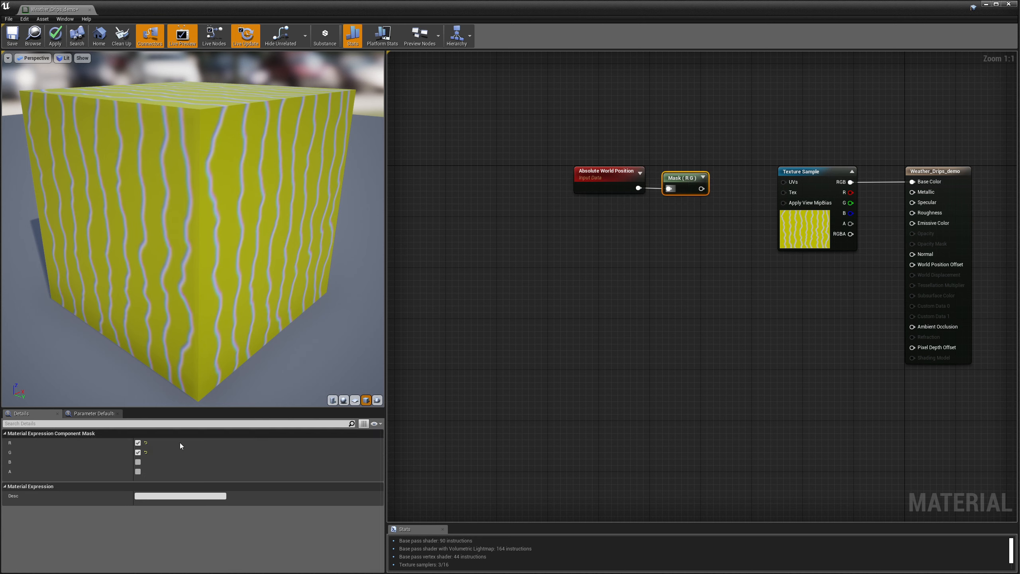
pyautogui.click(138, 462)
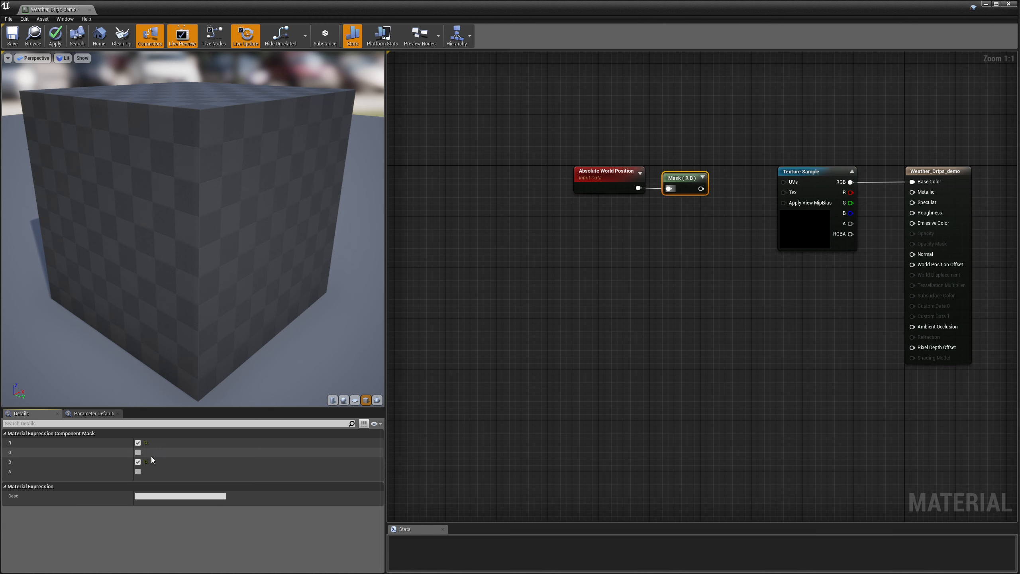
pyautogui.moveTo(701, 189); pyautogui.dragTo(784, 182)
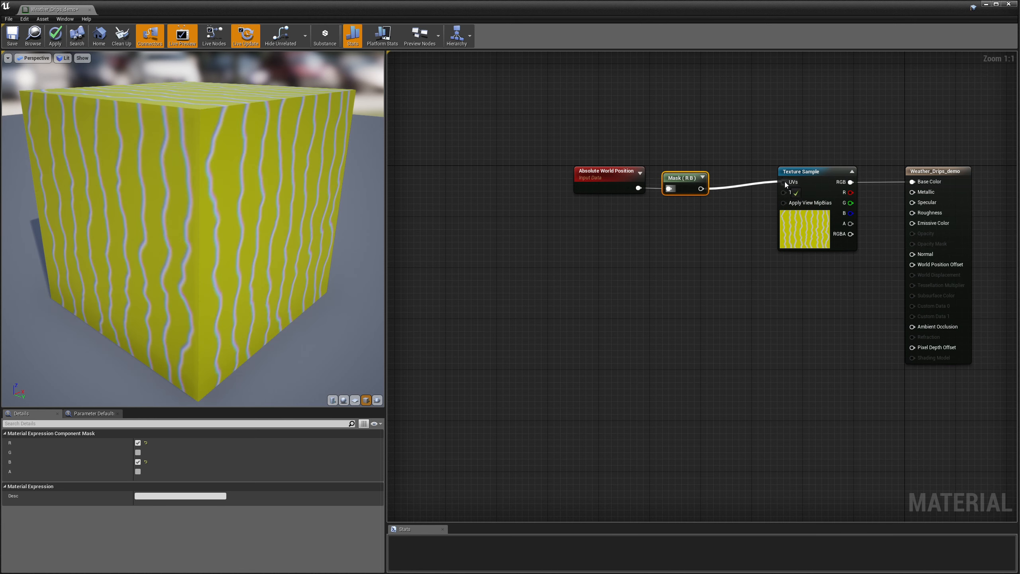
pyautogui.moveTo(624, 151); pyautogui.dragTo(727, 167)
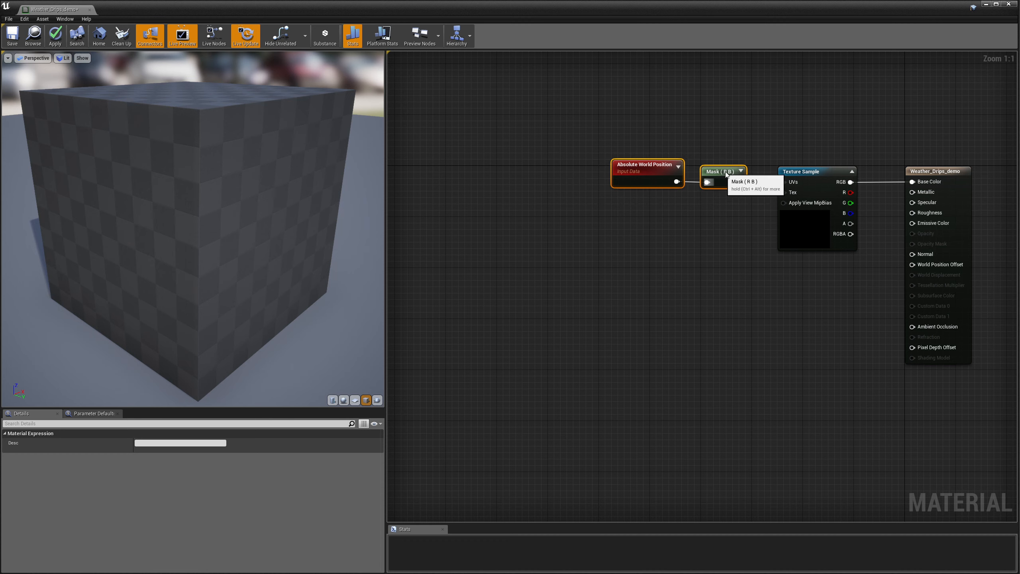
# Examine the world-position-mapped texture on the preview cube from several distances and angles.
pyautogui.scroll(-4, 231, 292)
pyautogui.scroll(4, 232, 292)
pyautogui.scroll(-5, 232, 292)
pyautogui.scroll(2, 231, 292)
pyautogui.scroll(5, 232, 292)
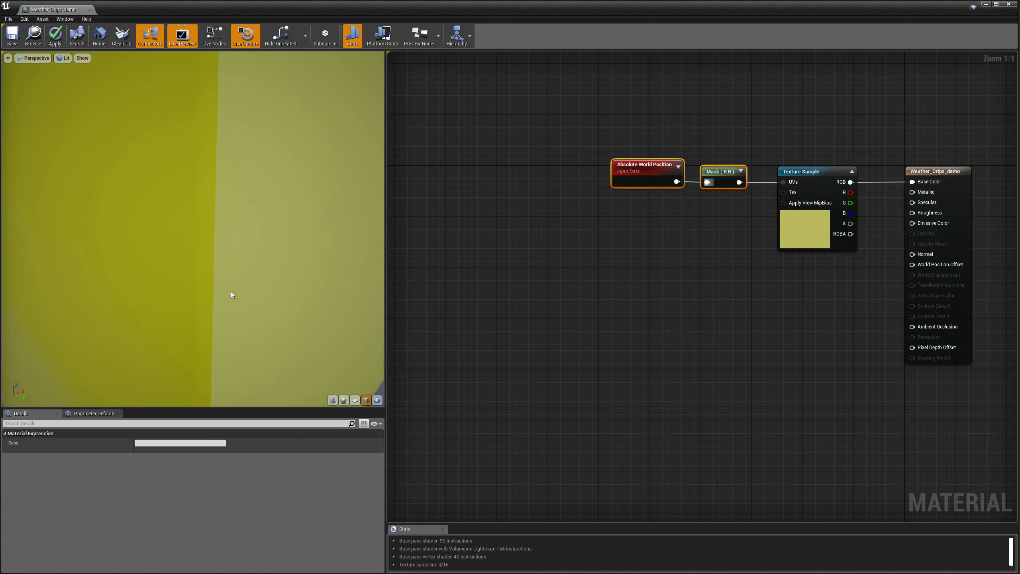
pyautogui.scroll(-2, 231, 292)
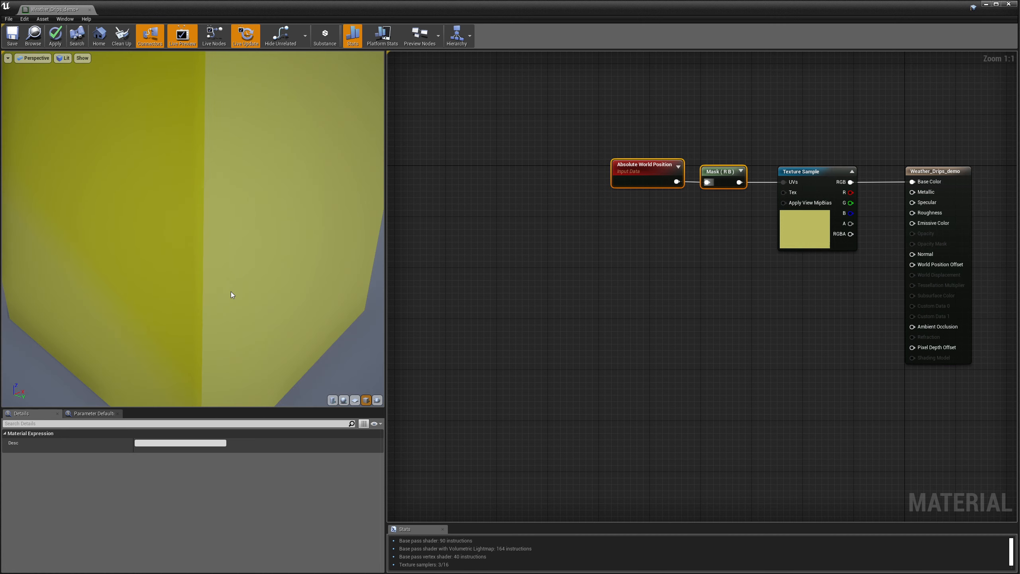
pyautogui.scroll(-3, 231, 292)
pyautogui.moveTo(212, 286); pyautogui.dragTo(208, 285)
pyautogui.scroll(-3, 208, 285)
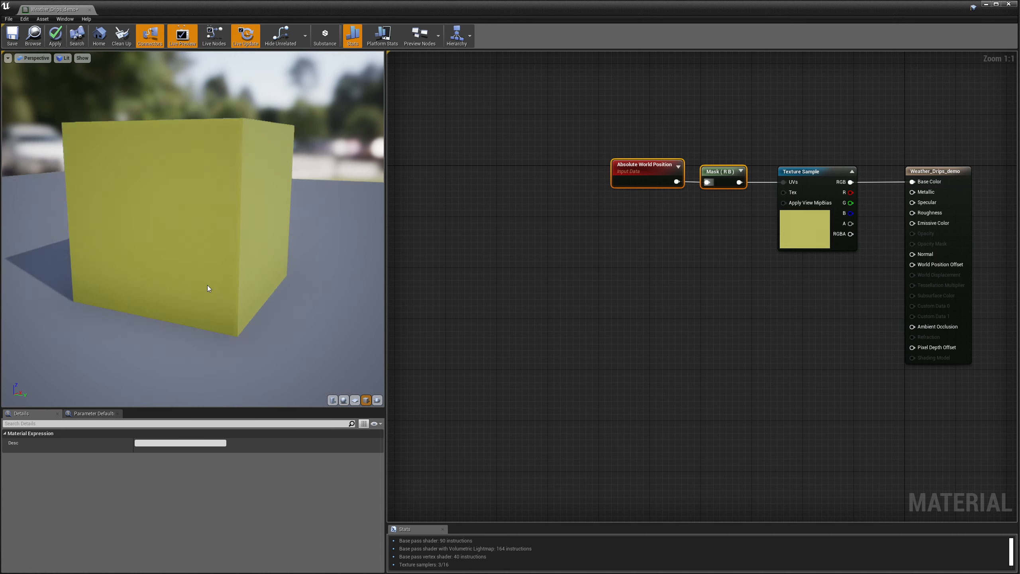
pyautogui.scroll(5, 207, 286)
pyautogui.moveTo(271, 256); pyautogui.dragTo(292, 245)
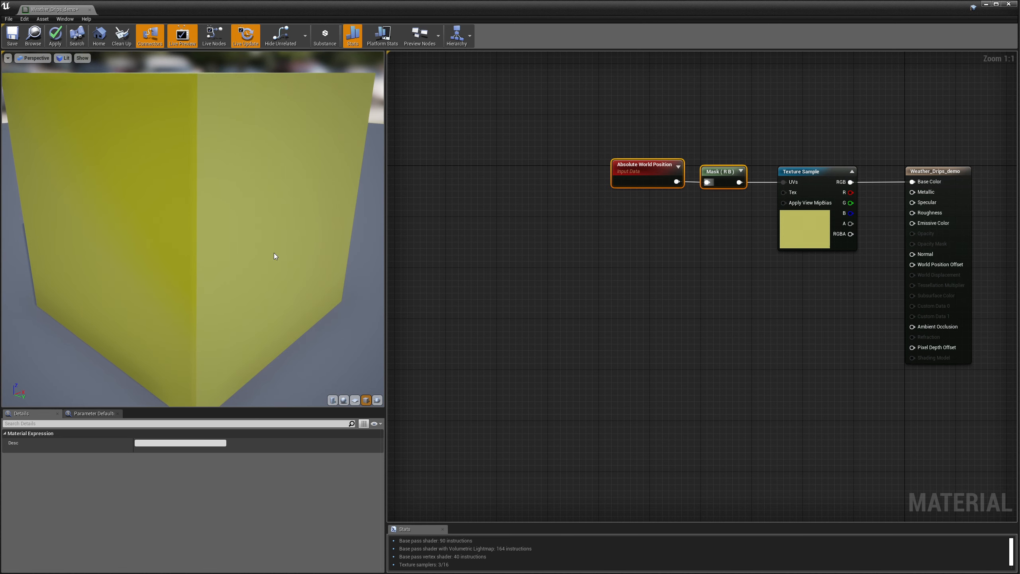
# Make room after the Absolute World Position node, add a Multiply node and wire the world position into its A input.
pyautogui.moveTo(656, 167); pyautogui.dragTo(558, 169)
pyautogui.click(620, 217)
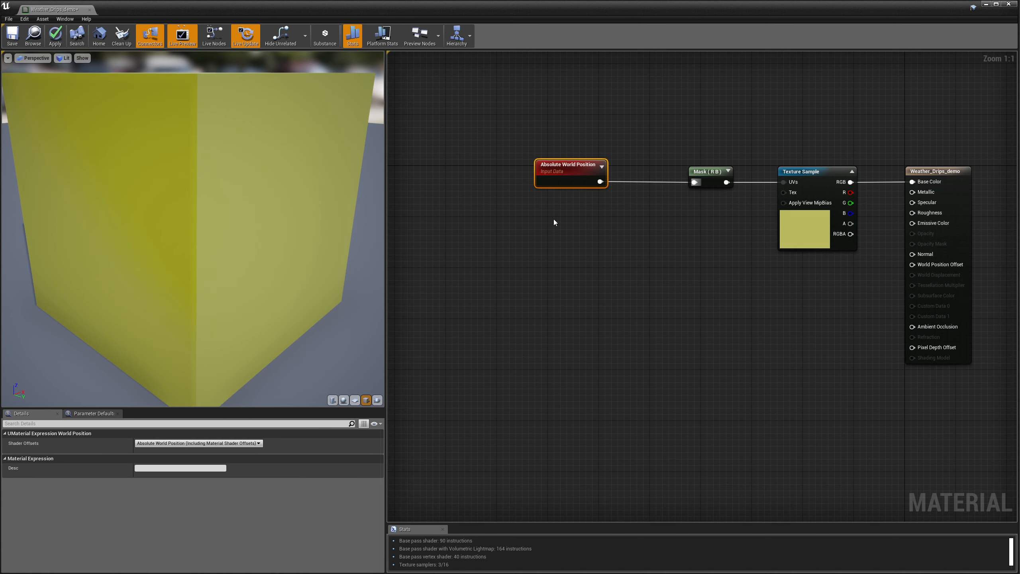
pyautogui.rightClick(557, 228)
pyautogui.write('mul')
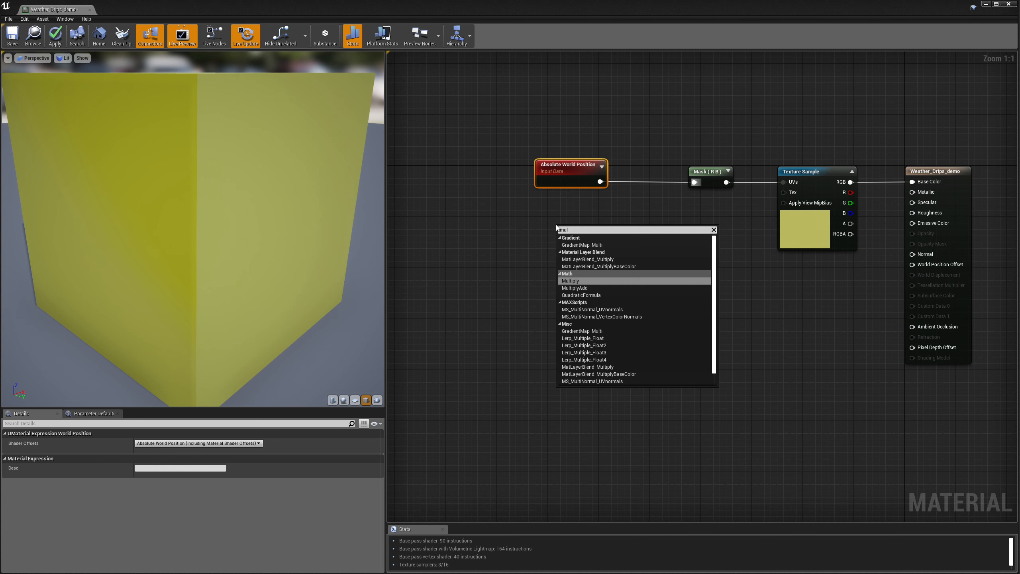
pyautogui.click(581, 281)
pyautogui.moveTo(599, 181); pyautogui.dragTo(635, 197)
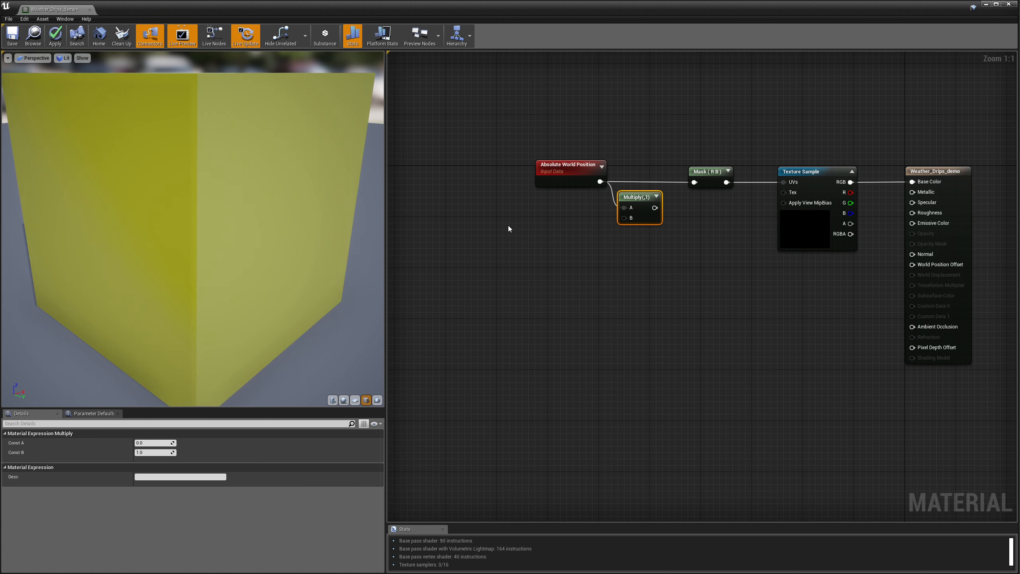
# Add a Constant3Vector node and connect its output to the Multiply node's B input.
pyautogui.rightClick(518, 231)
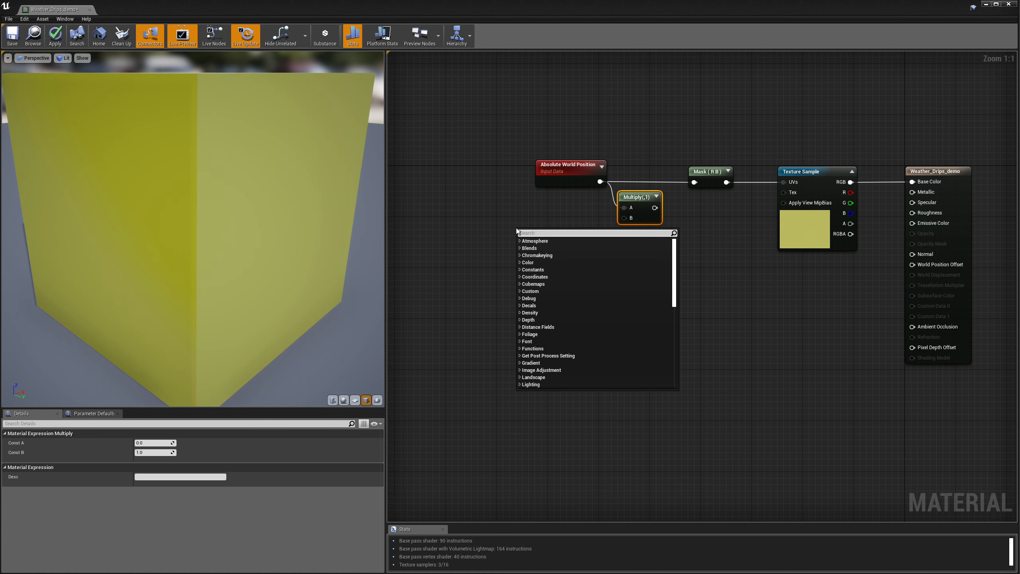
pyautogui.write('consta')
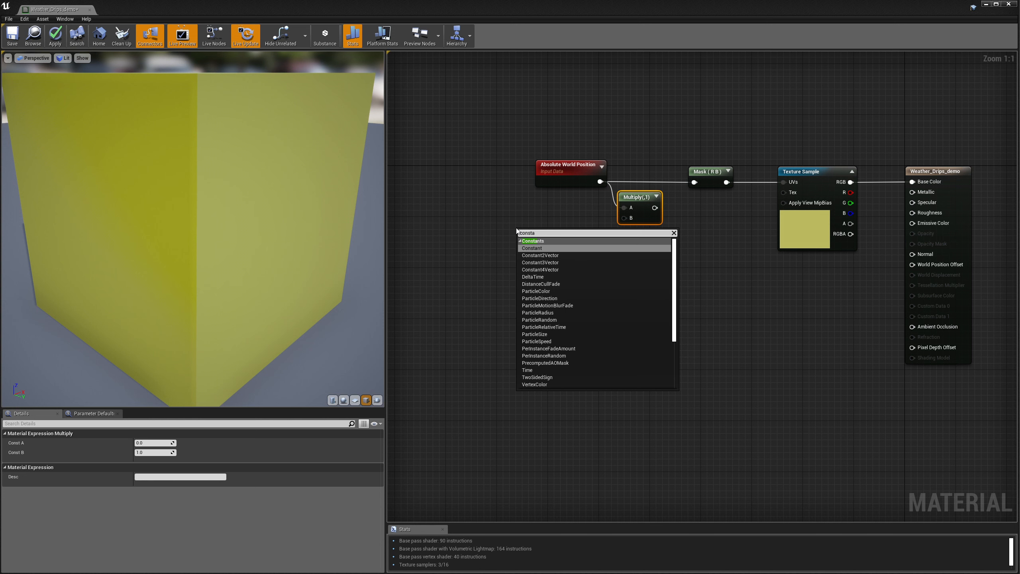
pyautogui.click(534, 262)
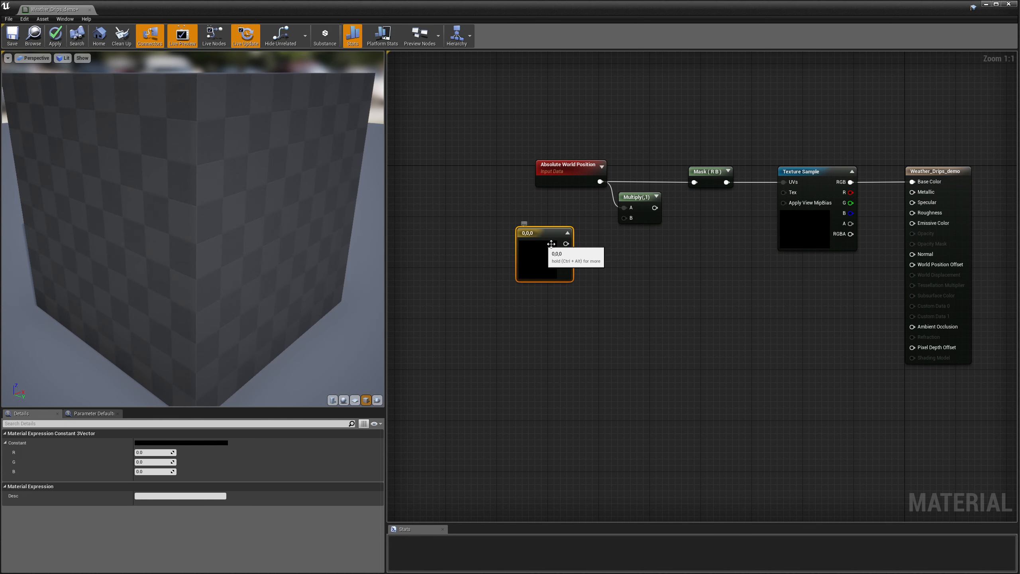
pyautogui.moveTo(566, 244); pyautogui.dragTo(625, 220)
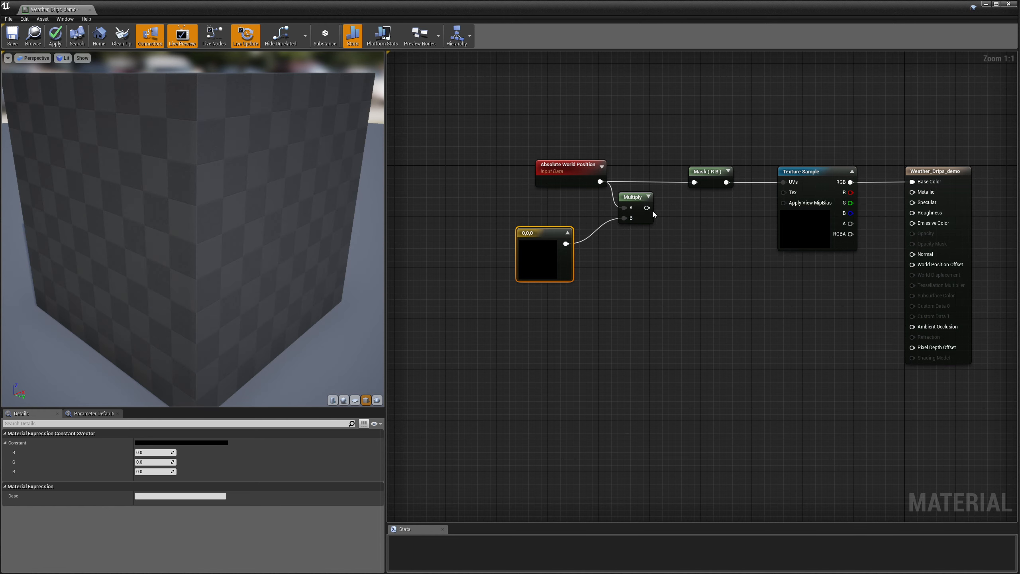
# Set the Constant3Vector's values to R 0.003, G -0.003 and B 0.0015.
pyautogui.click(151, 452)
pyautogui.write('0.0')
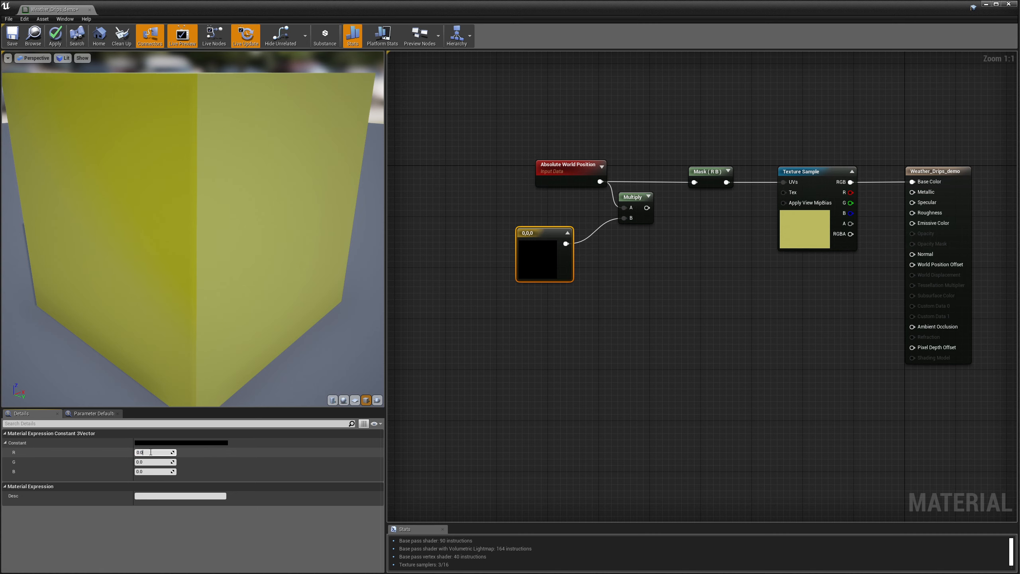
pyautogui.write('03')
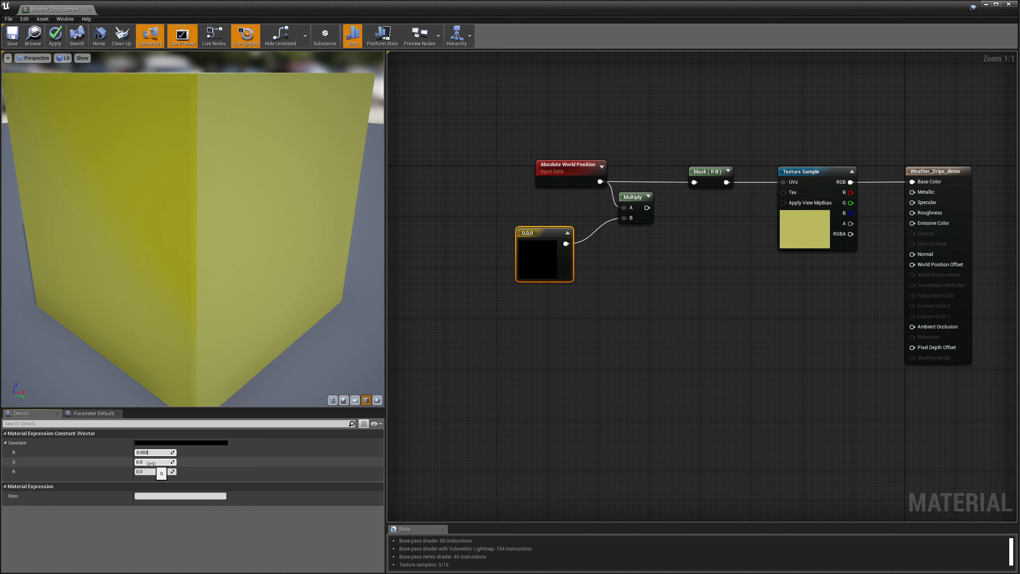
pyautogui.click(151, 463)
pyautogui.write('-')
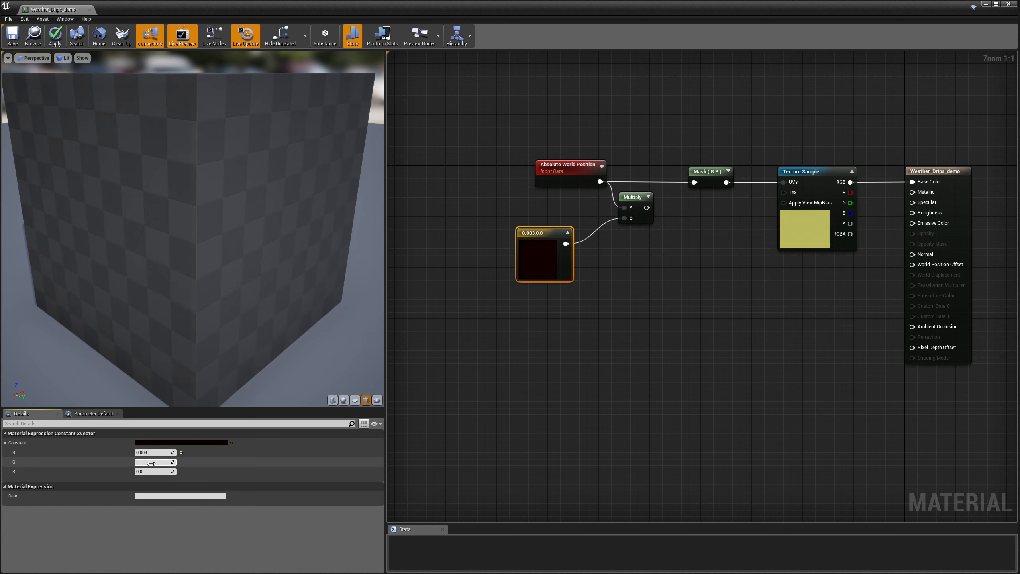
pyautogui.write('0.003')
pyautogui.click(154, 471)
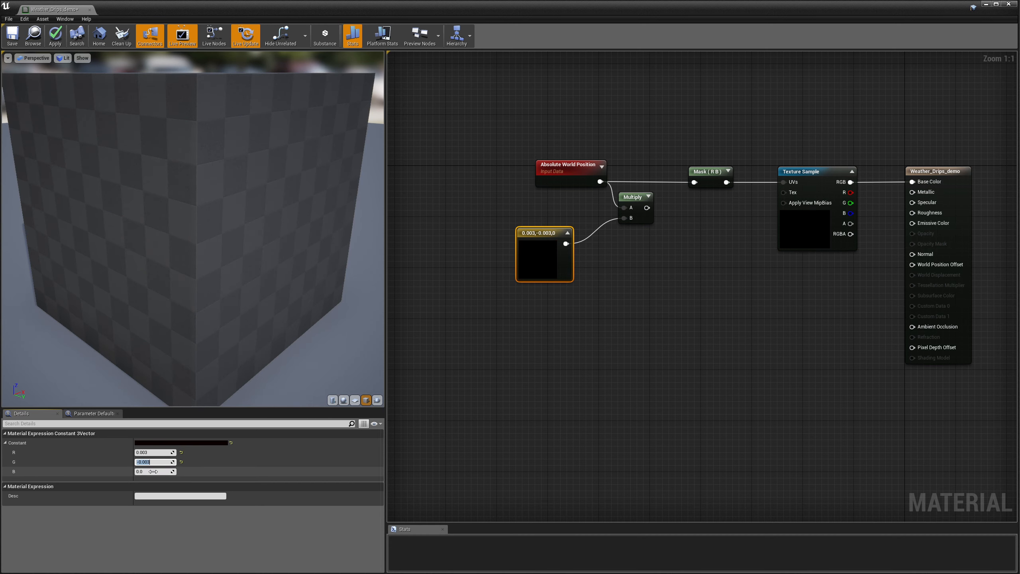
pyautogui.write('0.0015')
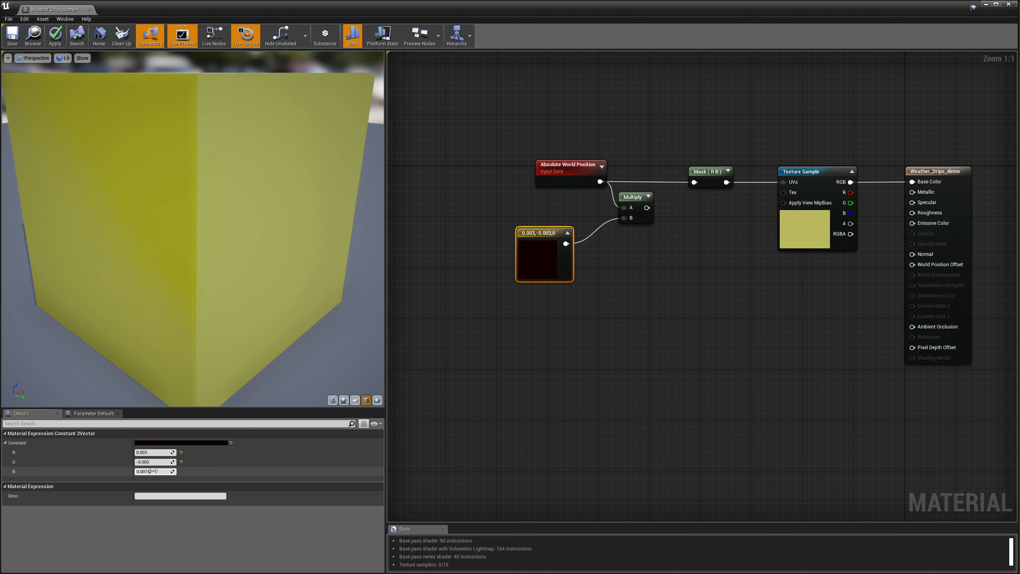
# Connect the Multiply output to the Mask (R B) input and align the collapsed Constant3Vector and the Multiply node beside Absolute World Position.
pyautogui.press('Return')
pyautogui.moveTo(647, 208); pyautogui.dragTo(695, 183)
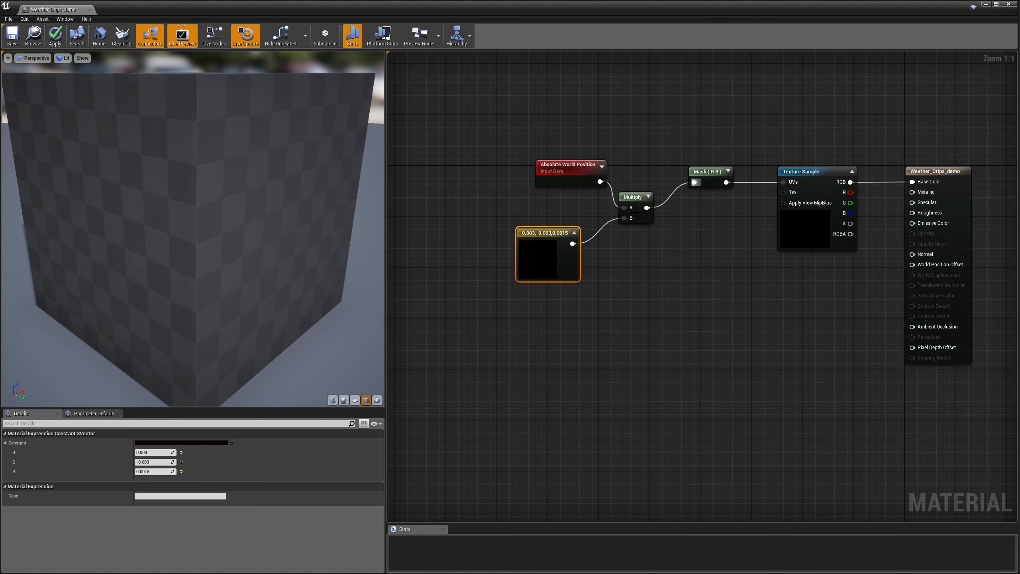
pyautogui.click(576, 233)
pyautogui.moveTo(542, 237); pyautogui.dragTo(568, 202)
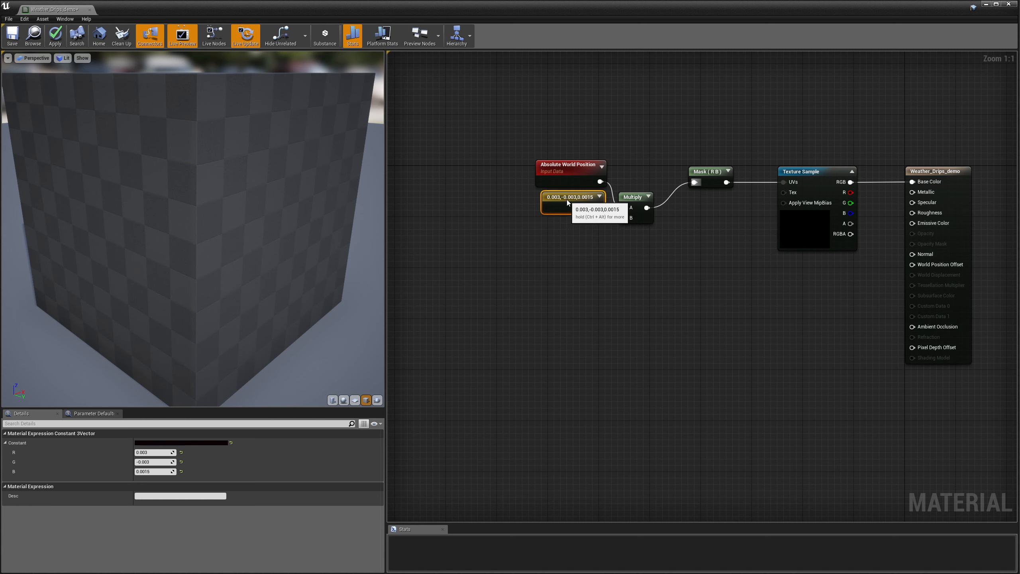
pyautogui.moveTo(633, 196); pyautogui.dragTo(643, 171)
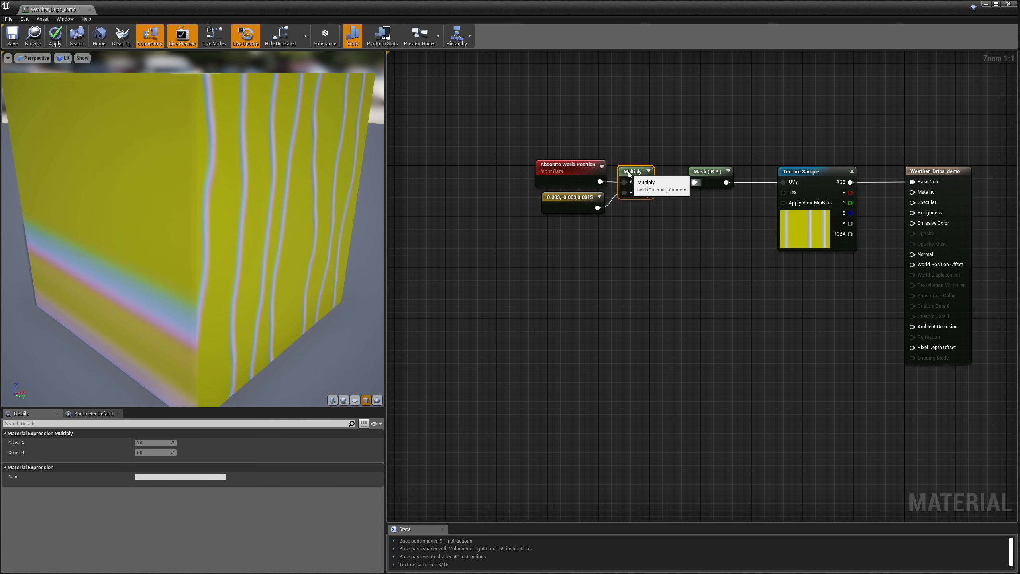
# Examine the scaled drip texture on the preview cube's side and top faces from several angles and distances.
pyautogui.moveTo(262, 259); pyautogui.dragTo(294, 267)
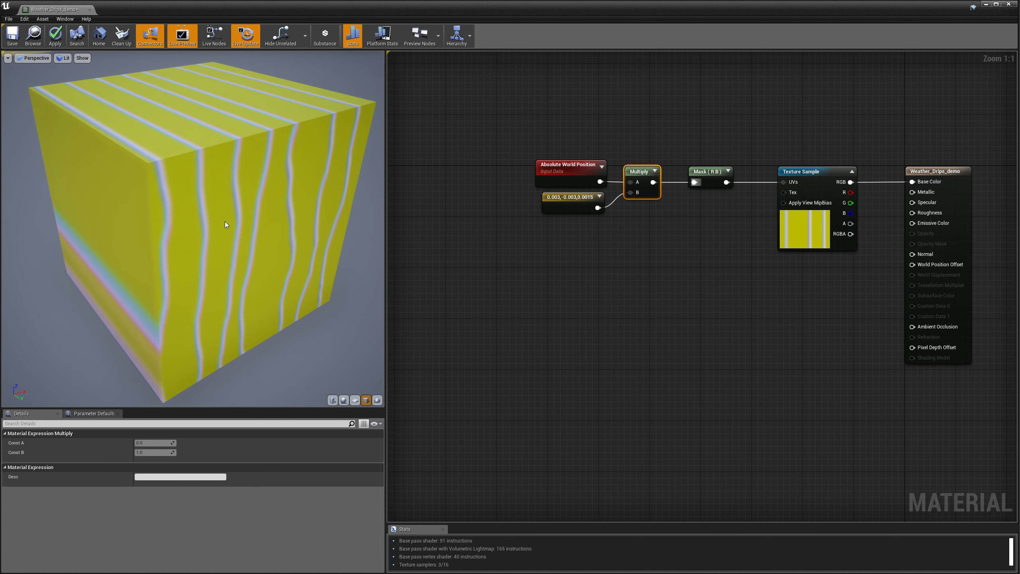
pyautogui.moveTo(223, 254); pyautogui.dragTo(257, 268)
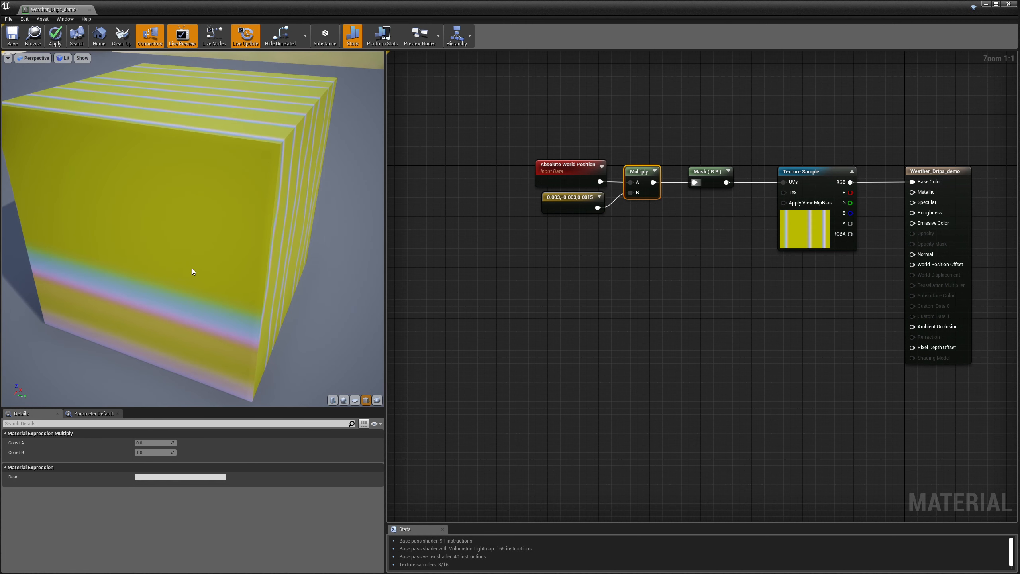
pyautogui.scroll(3, 234, 264)
pyautogui.scroll(-5, 235, 264)
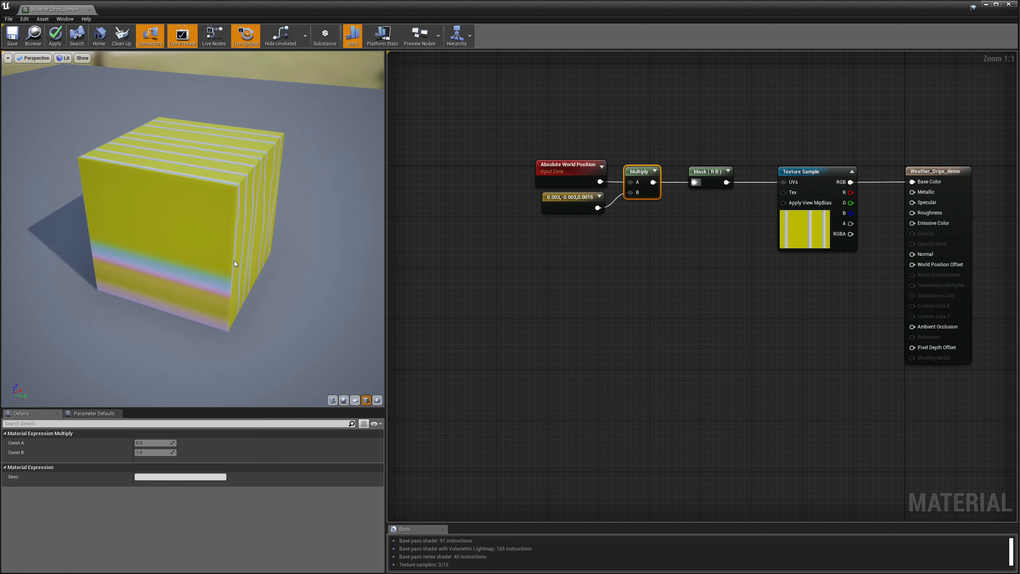
pyautogui.moveTo(240, 265)
pyautogui.mouseDown()
pyautogui.moveTo(149, 268)
pyautogui.moveTo(150, 282)
pyautogui.moveTo(161, 283)
pyautogui.moveTo(165, 261)
pyautogui.moveTo(194, 260)
pyautogui.mouseUp()
# Shift the world position node chain away from the material output and leave a gap between the Mask and Texture Sample nodes.
pyautogui.moveTo(563, 131); pyautogui.dragTo(704, 213)
pyautogui.moveTo(703, 174); pyautogui.dragTo(742, 174)
pyautogui.moveTo(568, 130); pyautogui.dragTo(696, 180)
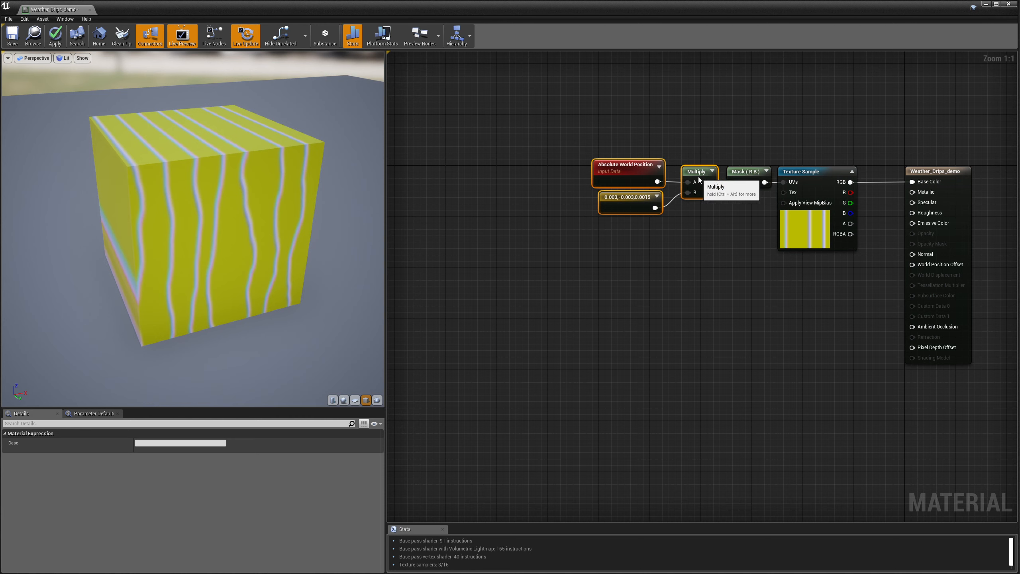
pyautogui.moveTo(522, 111); pyautogui.dragTo(797, 271)
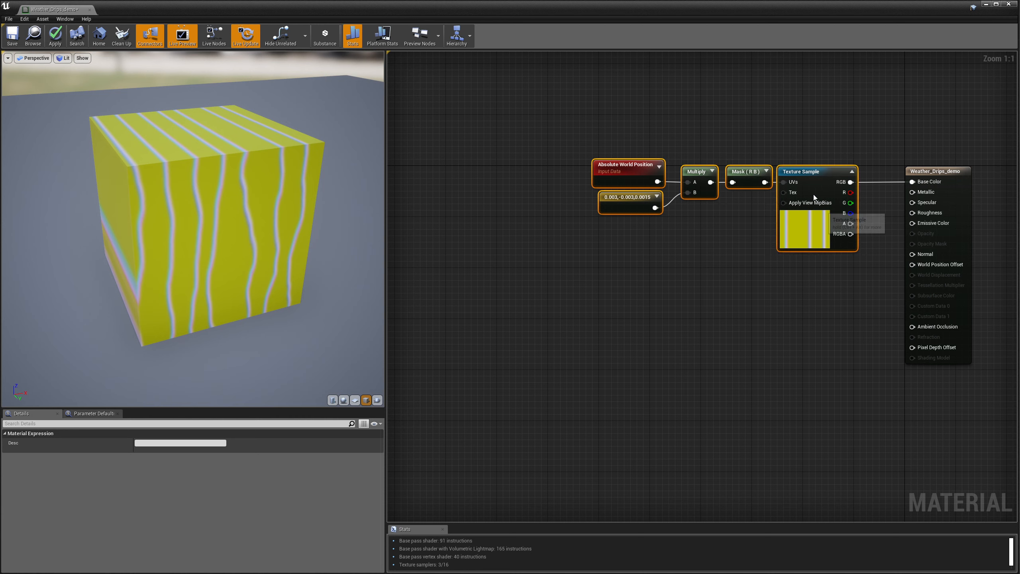
pyautogui.moveTo(815, 174); pyautogui.dragTo(650, 175)
pyautogui.click(583, 302)
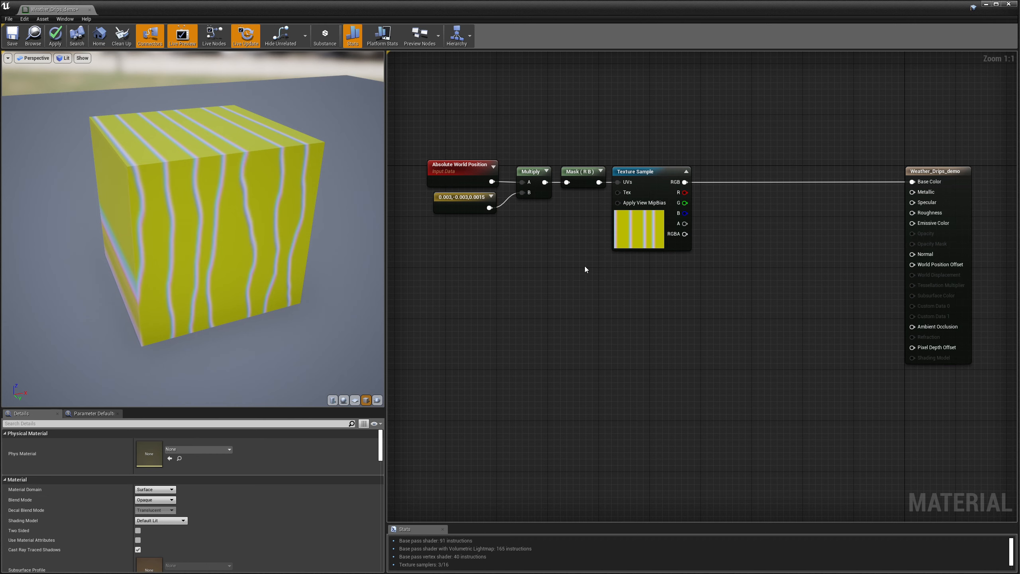
pyautogui.moveTo(636, 171); pyautogui.dragTo(720, 171)
# Duplicate the Multiply node with its Constant3Vector below the originals and wire Absolute World Position into the copy's A input.
pyautogui.moveTo(435, 108); pyautogui.dragTo(582, 286)
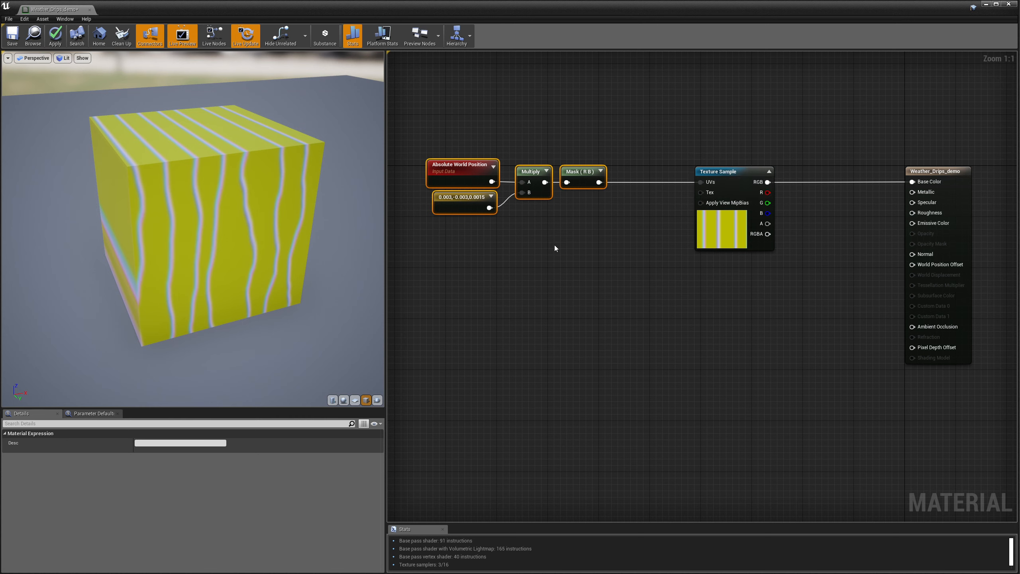
pyautogui.moveTo(541, 248); pyautogui.dragTo(489, 195)
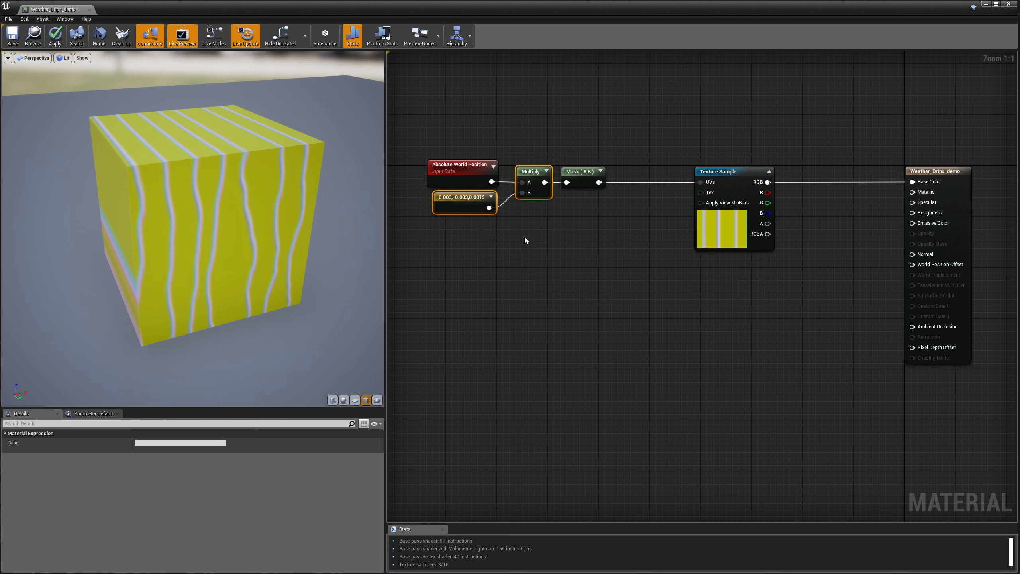
pyautogui.hotkey('ctrl', 'w')
pyautogui.moveTo(581, 227); pyautogui.dragTo(533, 222)
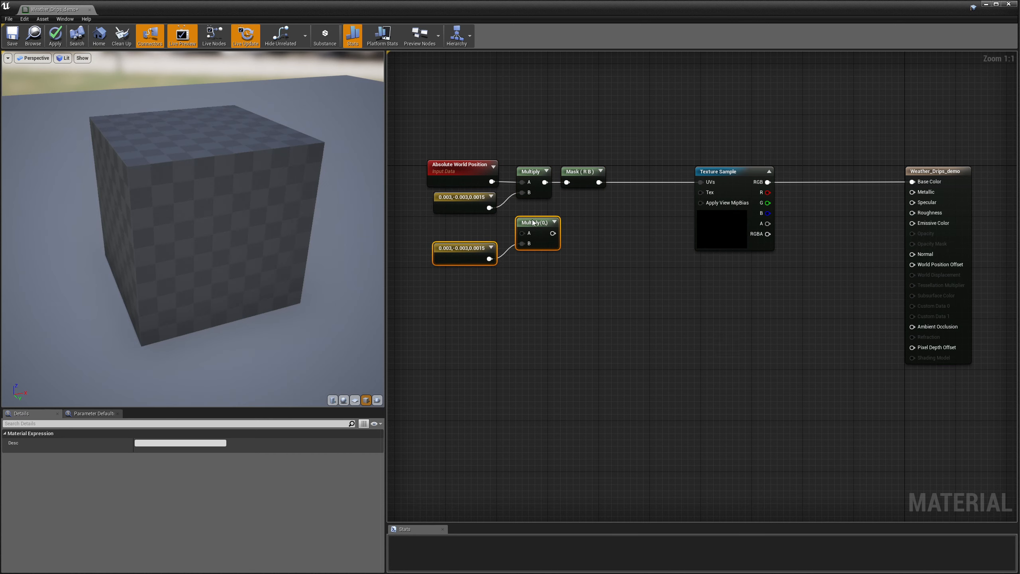
pyautogui.moveTo(492, 181); pyautogui.dragTo(523, 233)
# Set the duplicated Constant3Vector's R to -0.003 and B to -0.0015, and move it and its Multiply node closer to the originals.
pyautogui.click(463, 252)
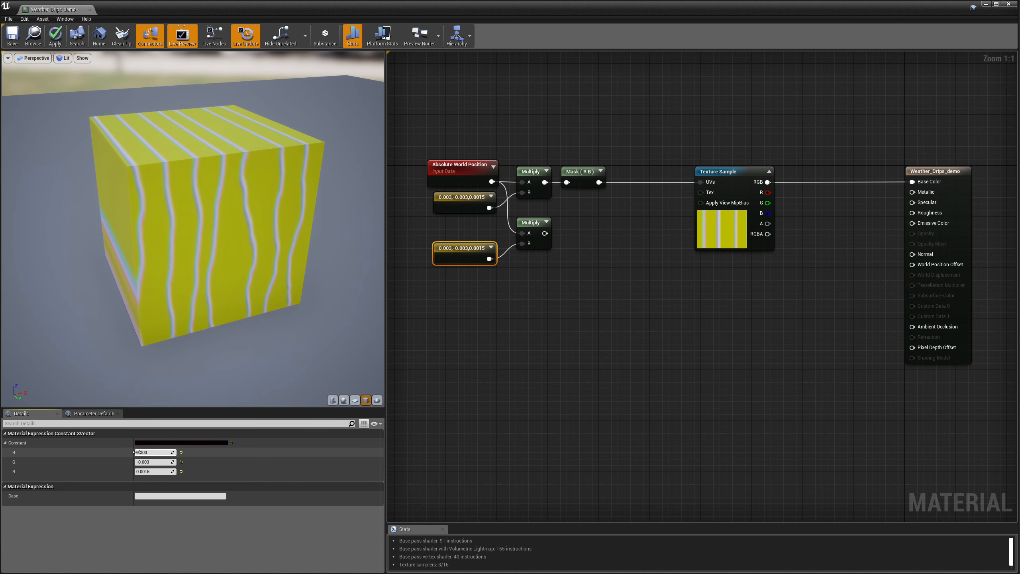
pyautogui.click(136, 452)
pyautogui.write('-')
pyautogui.press('Return')
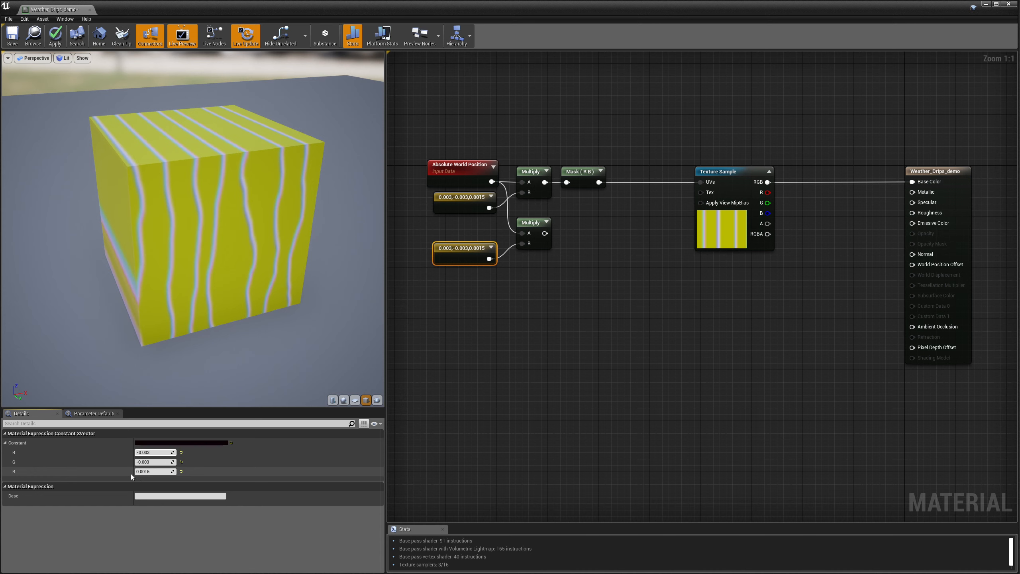
pyautogui.click(136, 471)
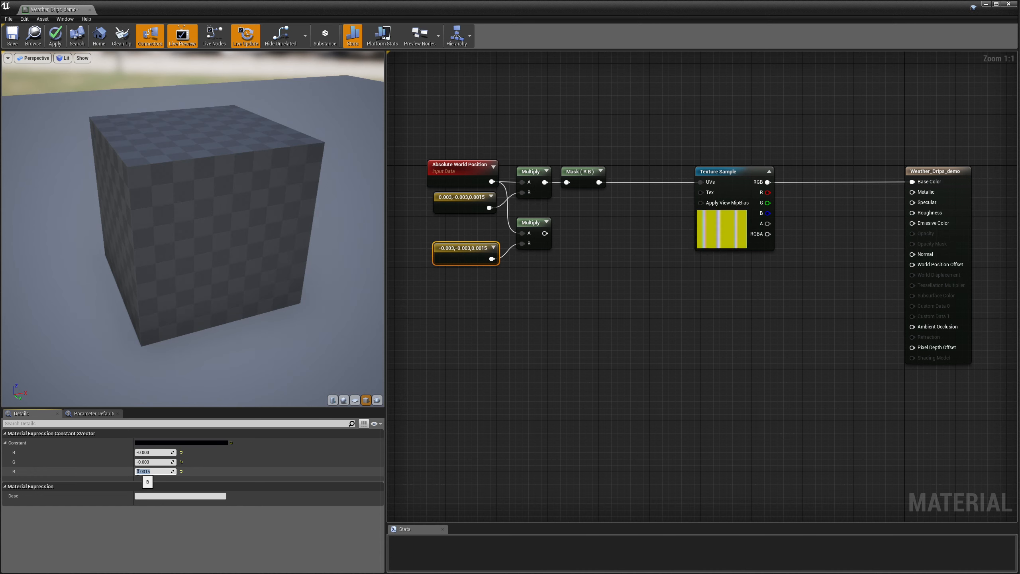
pyautogui.write('-')
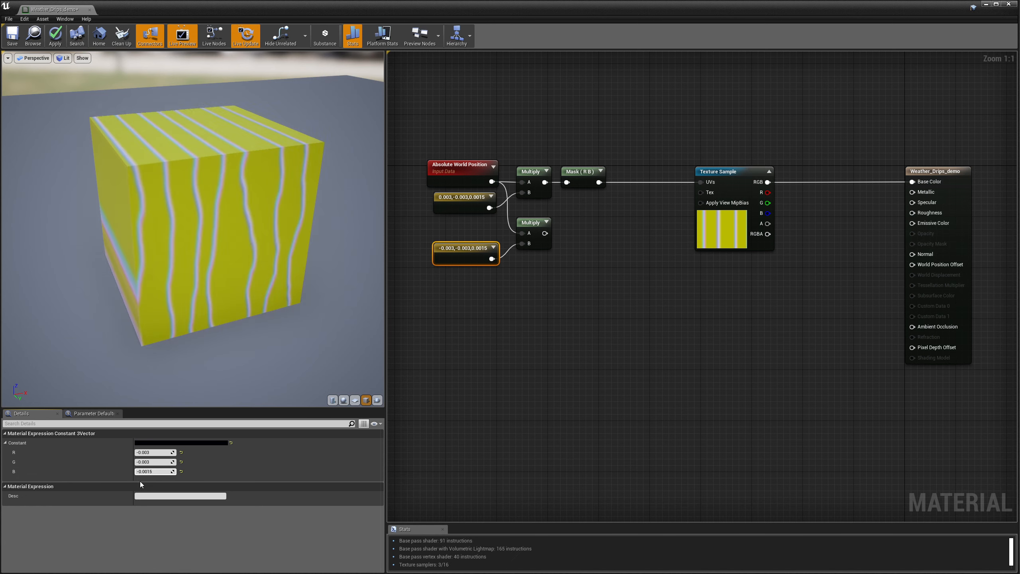
pyautogui.moveTo(480, 251); pyautogui.dragTo(474, 236)
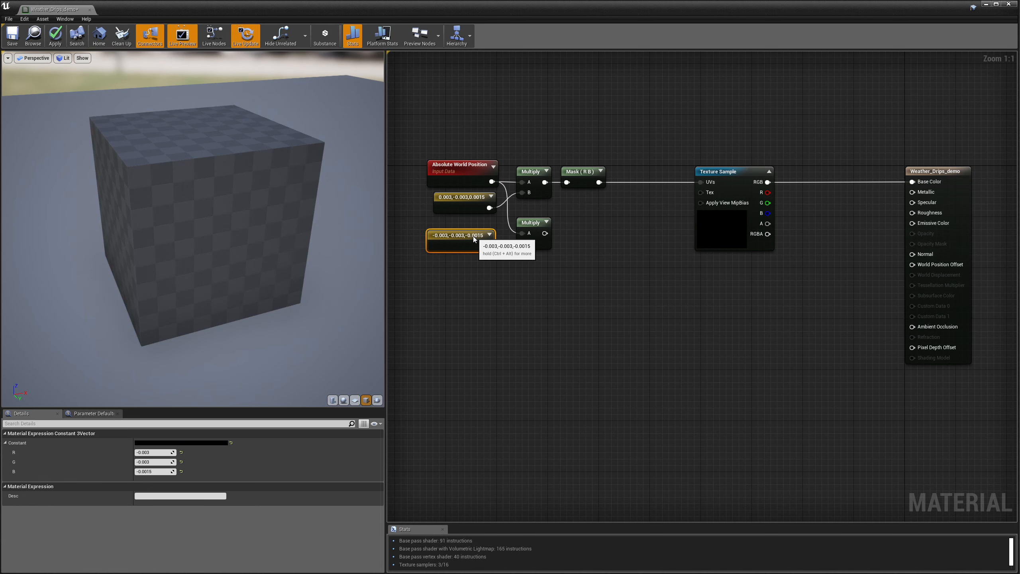
pyautogui.moveTo(533, 223); pyautogui.dragTo(535, 217)
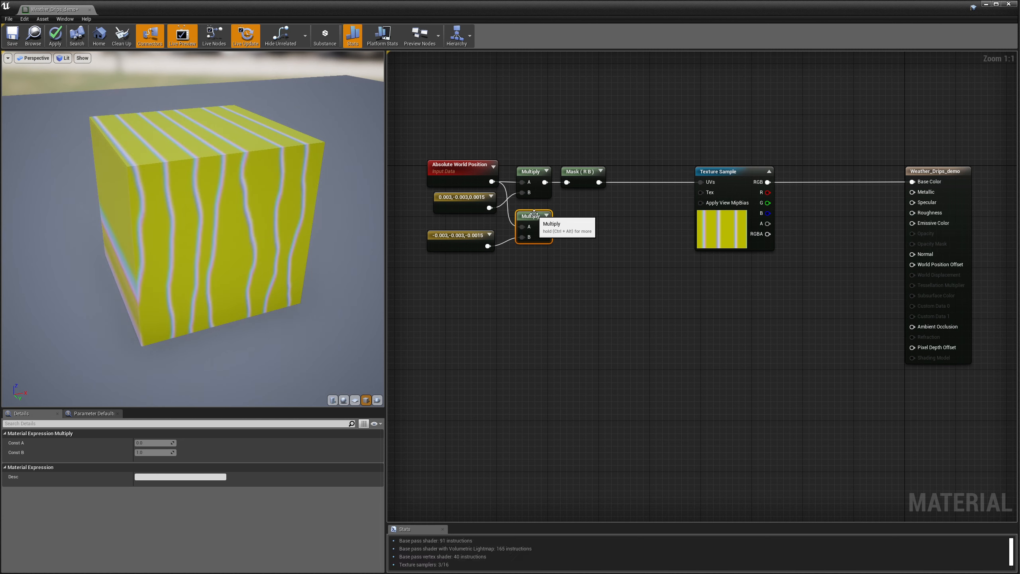
# Move the Mask node next to the Texture Sample, add a LinearInterpolate node in the gap and duplicate it below.
pyautogui.moveTo(603, 188); pyautogui.dragTo(679, 188)
pyautogui.rightClick(596, 227)
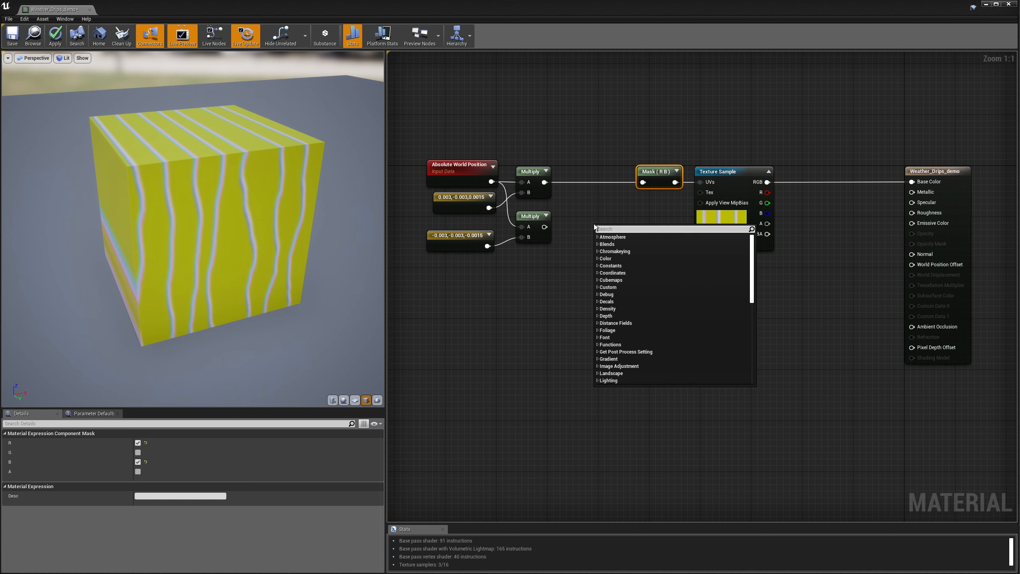
pyautogui.write('le')
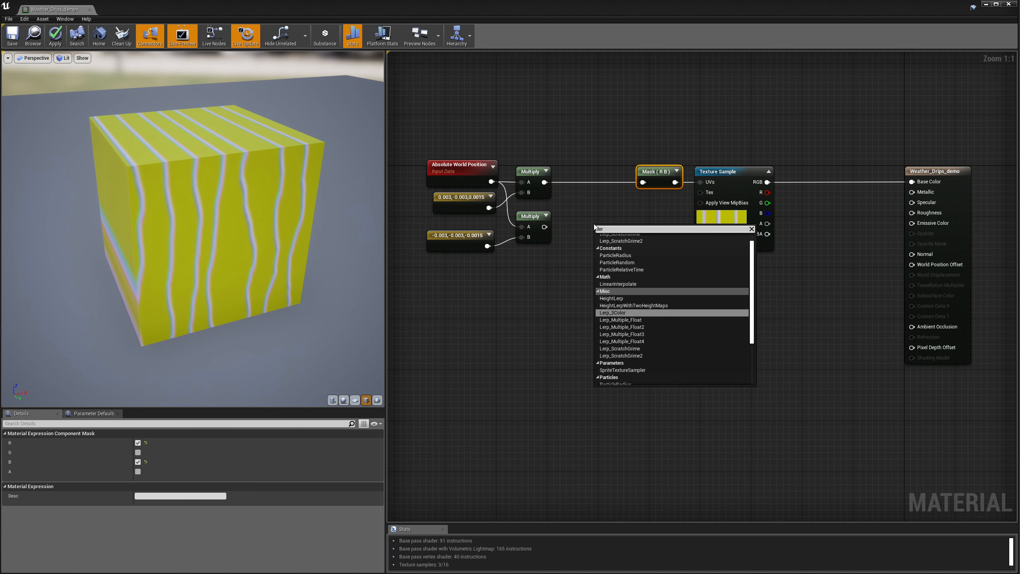
pyautogui.press('BackSpace')
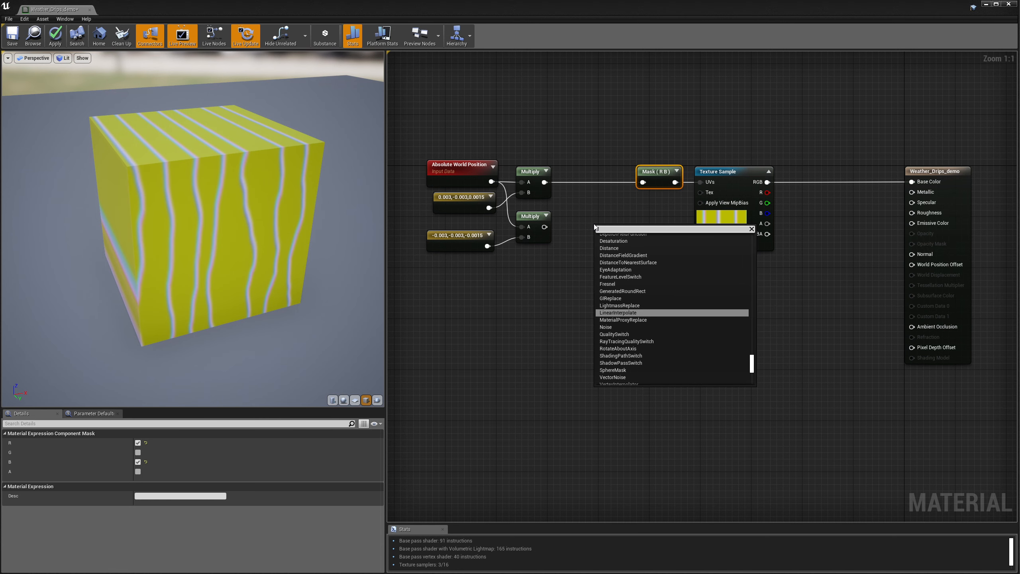
pyautogui.write('ine')
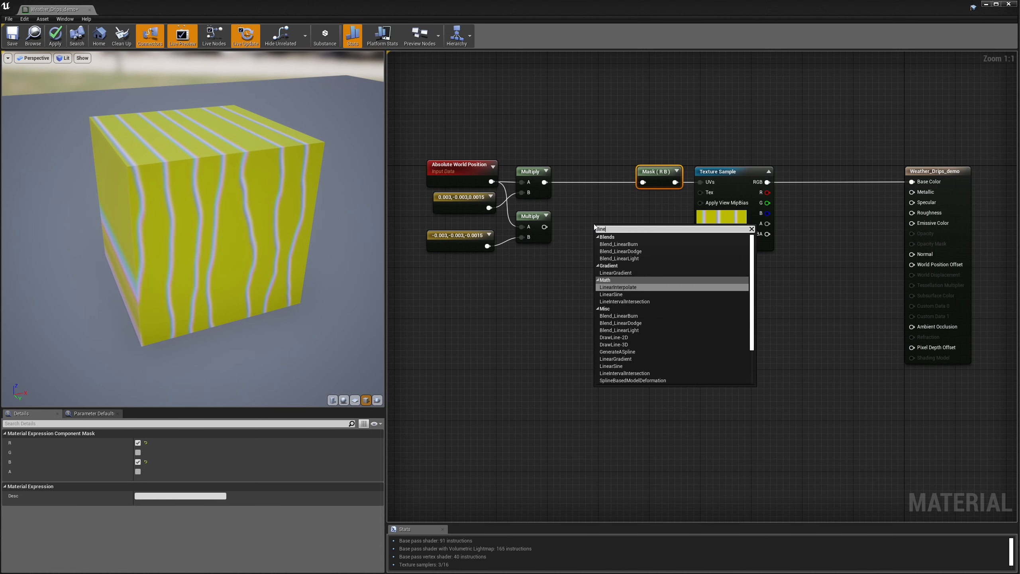
pyautogui.click(628, 287)
pyautogui.moveTo(619, 233); pyautogui.dragTo(592, 254)
pyautogui.hotkey('ctrl', 'w')
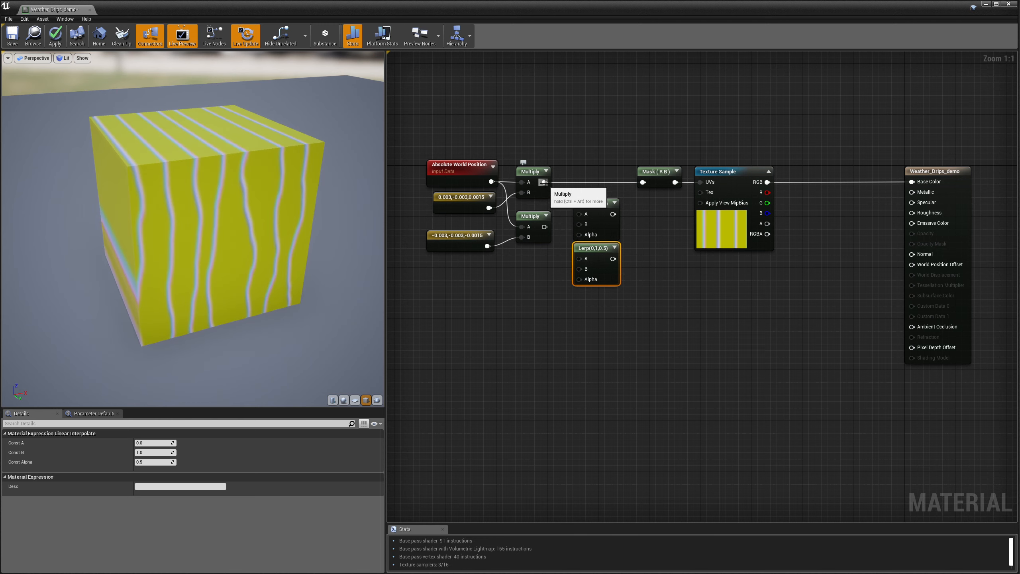
# Wire both Multiply outputs into the two Lerps' A and B inputs in opposite order, and align the Lerps with the Multiply nodes.
pyautogui.moveTo(545, 182); pyautogui.dragTo(579, 224)
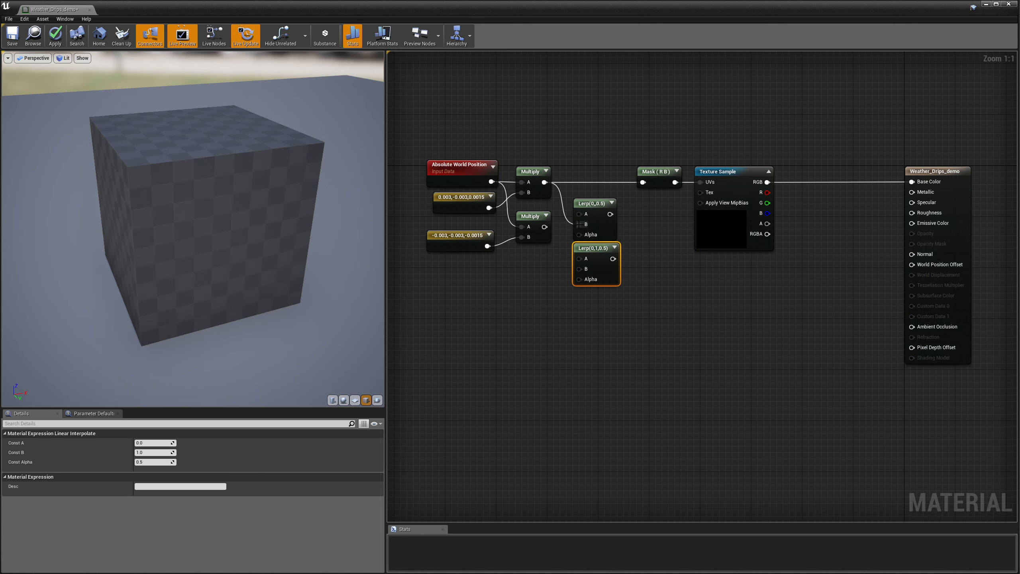
pyautogui.moveTo(545, 182); pyautogui.dragTo(578, 259)
pyautogui.moveTo(544, 228); pyautogui.dragTo(579, 268)
pyautogui.moveTo(585, 195); pyautogui.dragTo(596, 217)
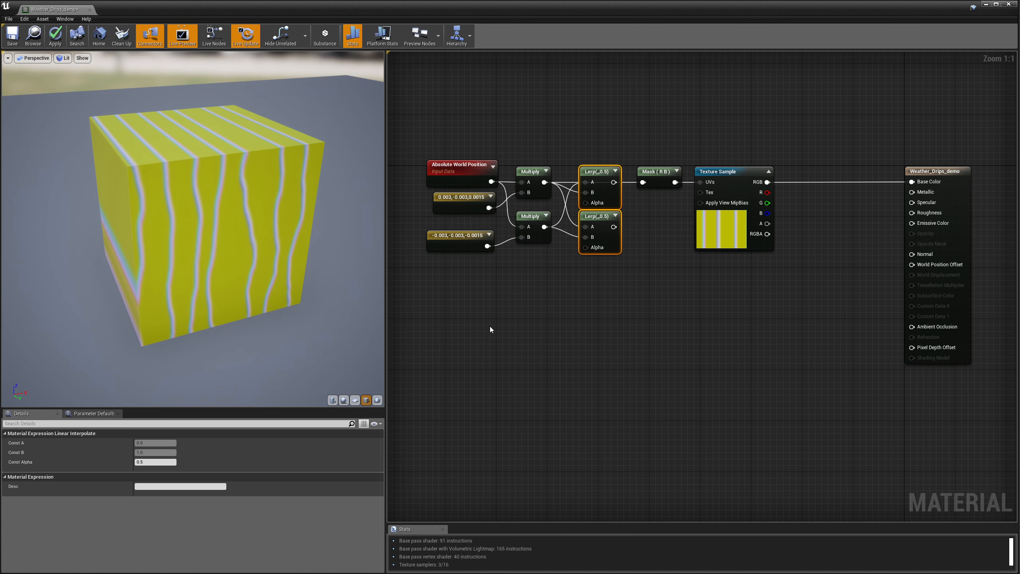
# Add a VertexNormalWS node and place it below the world position nodes.
pyautogui.rightClick(473, 312)
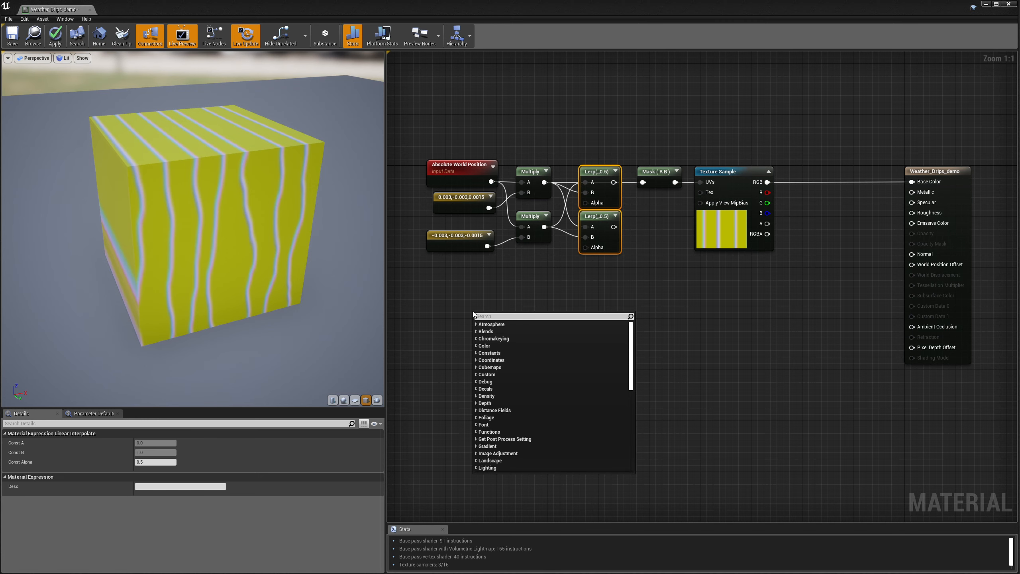
pyautogui.write('vert')
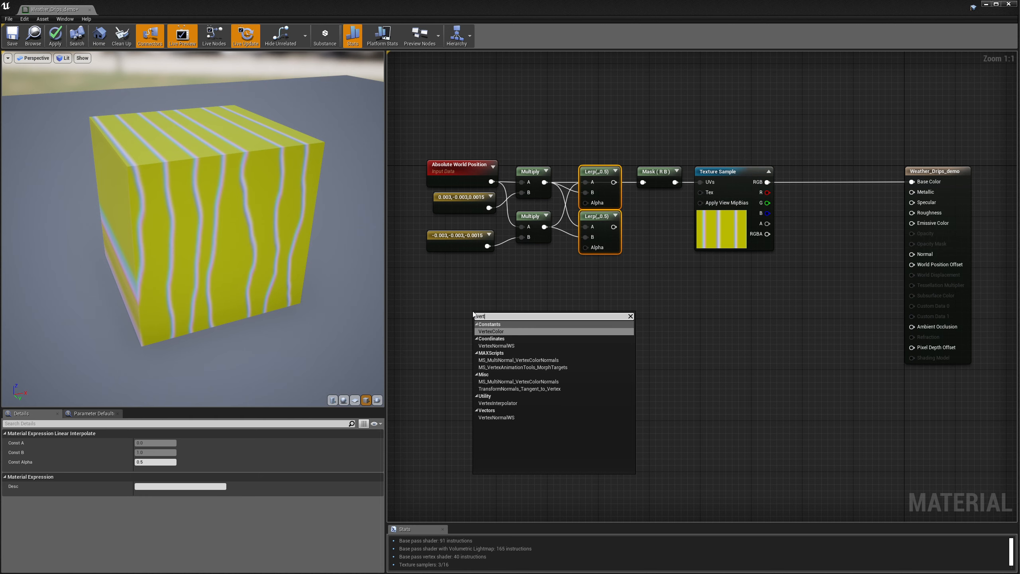
pyautogui.click(498, 346)
pyautogui.moveTo(503, 319); pyautogui.dragTo(456, 326)
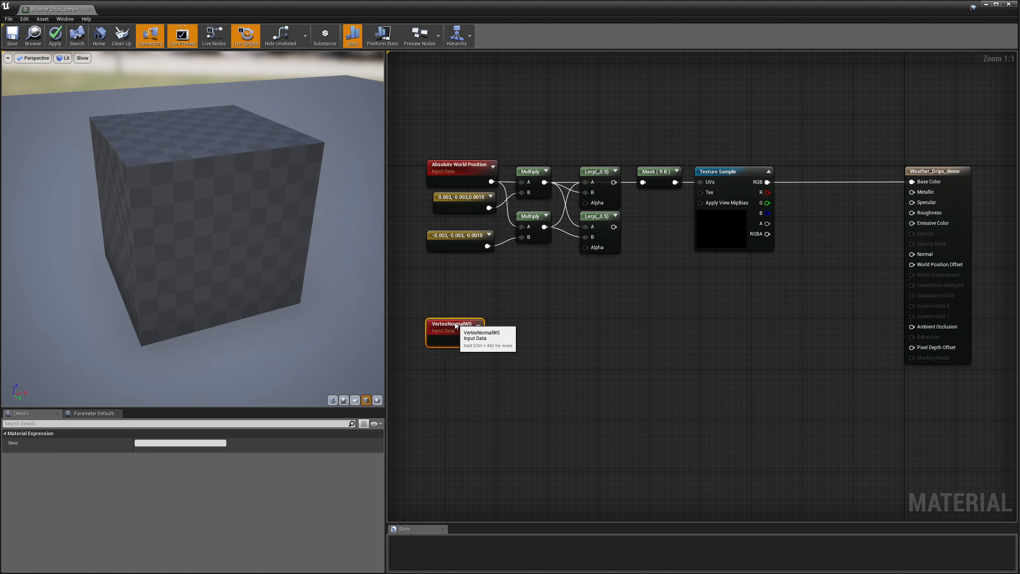
# Add a Sign node beside VertexNormalWS and connect the vertex normal output to its input.
pyautogui.rightClick(522, 309)
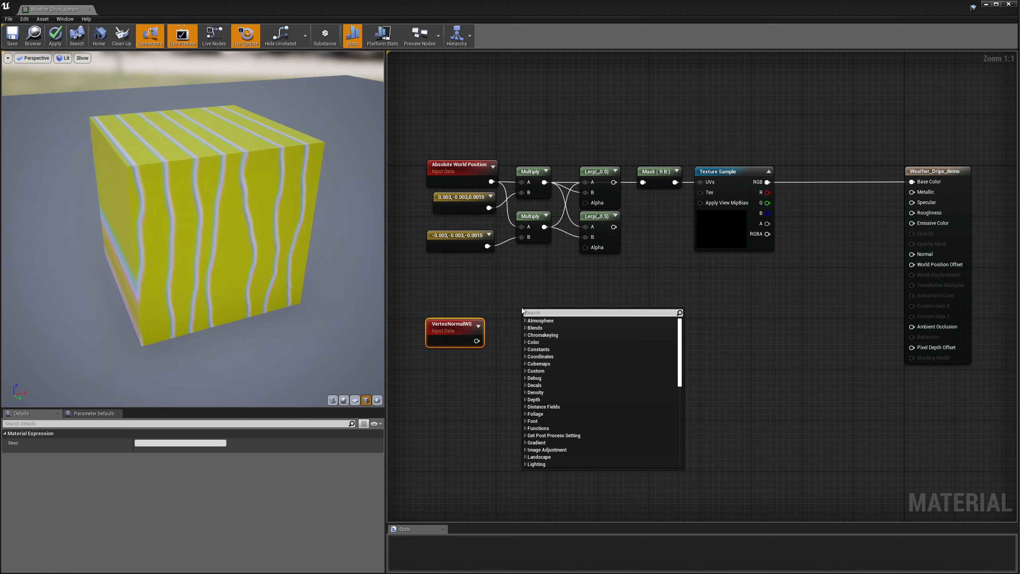
pyautogui.write('sign')
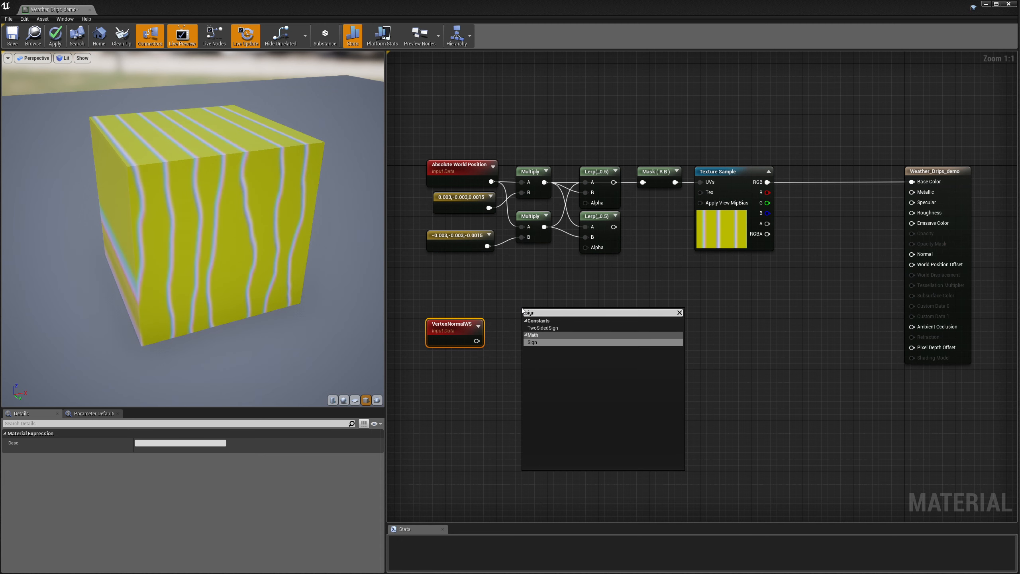
pyautogui.click(538, 342)
pyautogui.moveTo(476, 341); pyautogui.dragTo(511, 336)
pyautogui.click(460, 326)
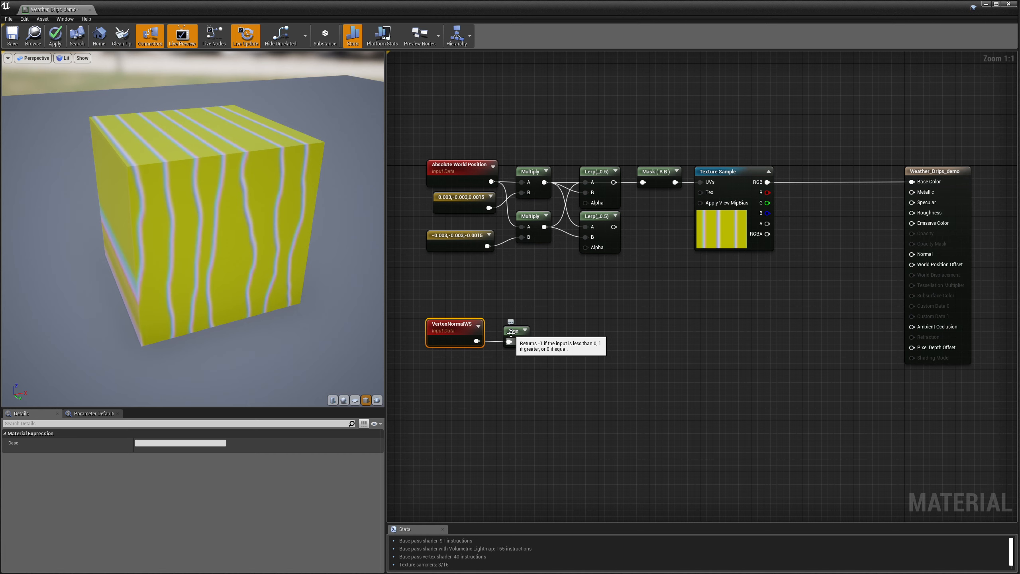
# Add a Saturate node, connect the Sign output to it and line the three nodes up in a compact row.
pyautogui.rightClick(557, 330)
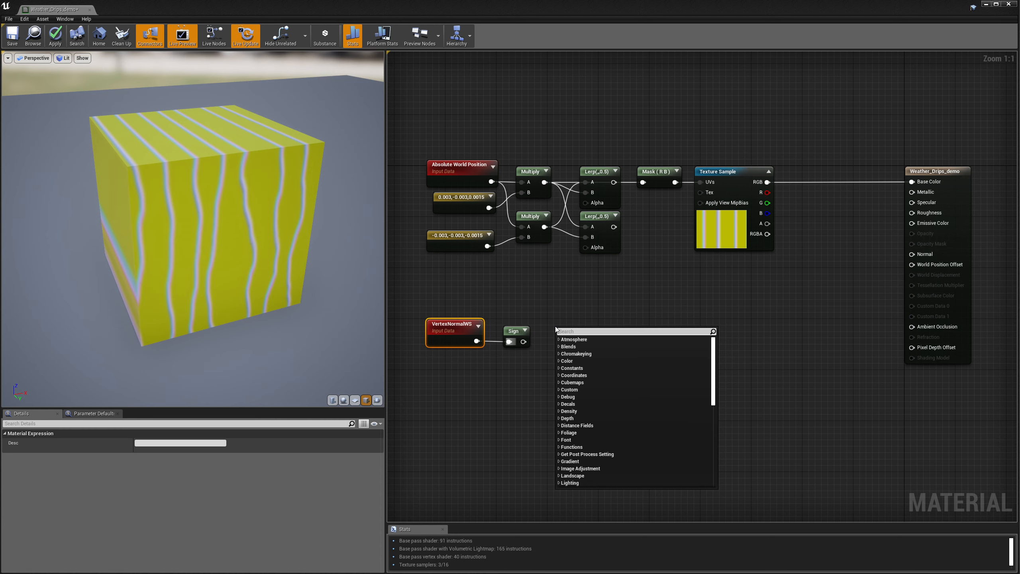
pyautogui.write('sat')
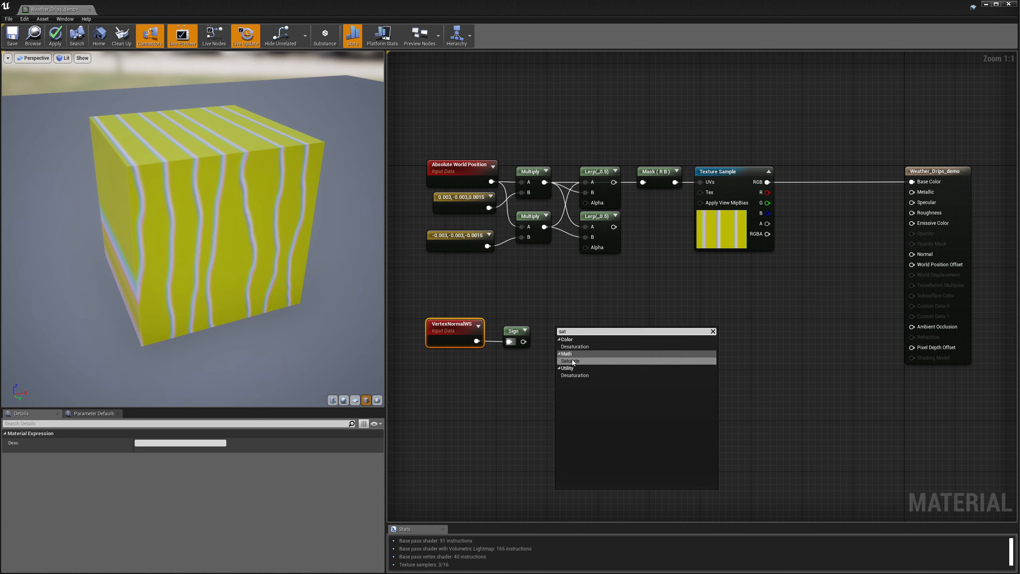
pyautogui.click(572, 360)
pyautogui.moveTo(523, 342)
pyautogui.mouseDown()
pyautogui.moveTo(560, 344)
pyautogui.moveTo(549, 328)
pyautogui.moveTo(558, 328)
pyautogui.moveTo(502, 331)
pyautogui.moveTo(537, 330)
pyautogui.mouseUp()
pyautogui.click(552, 301)
pyautogui.click(555, 308)
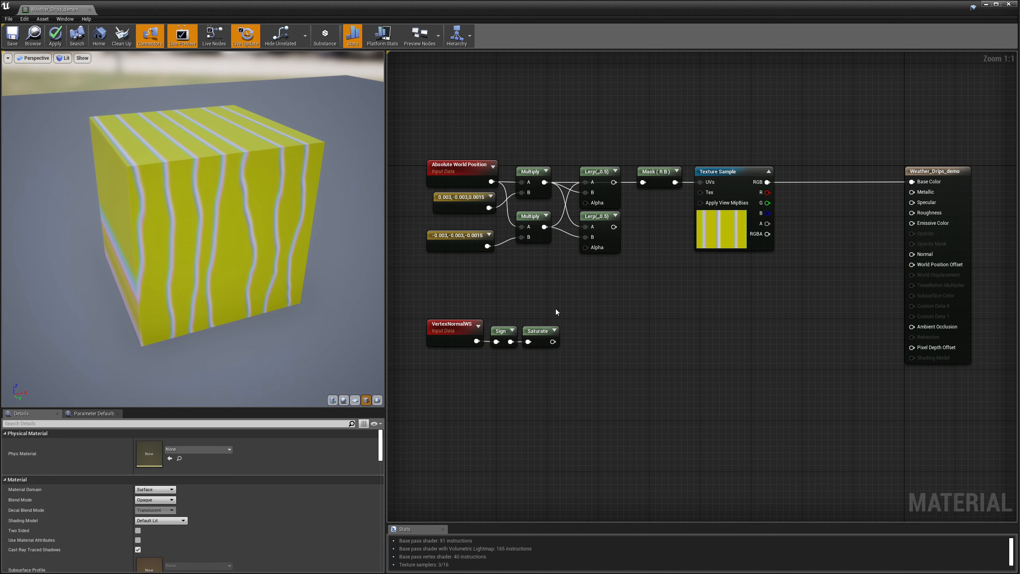
# Add a ComponentMask node beside the Saturate node and restrict it to the R channel.
pyautogui.rightClick(588, 327)
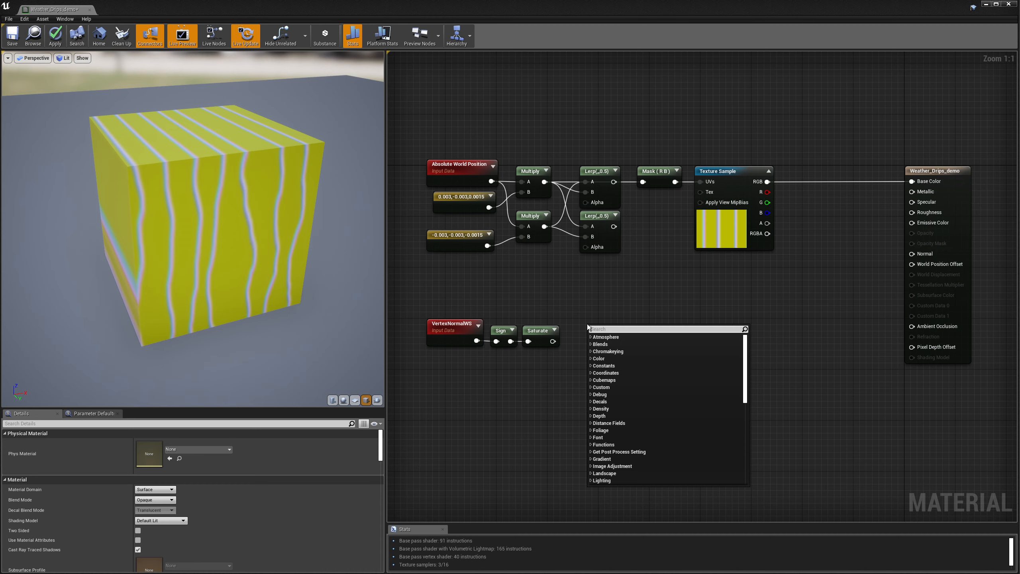
pyautogui.write('comp')
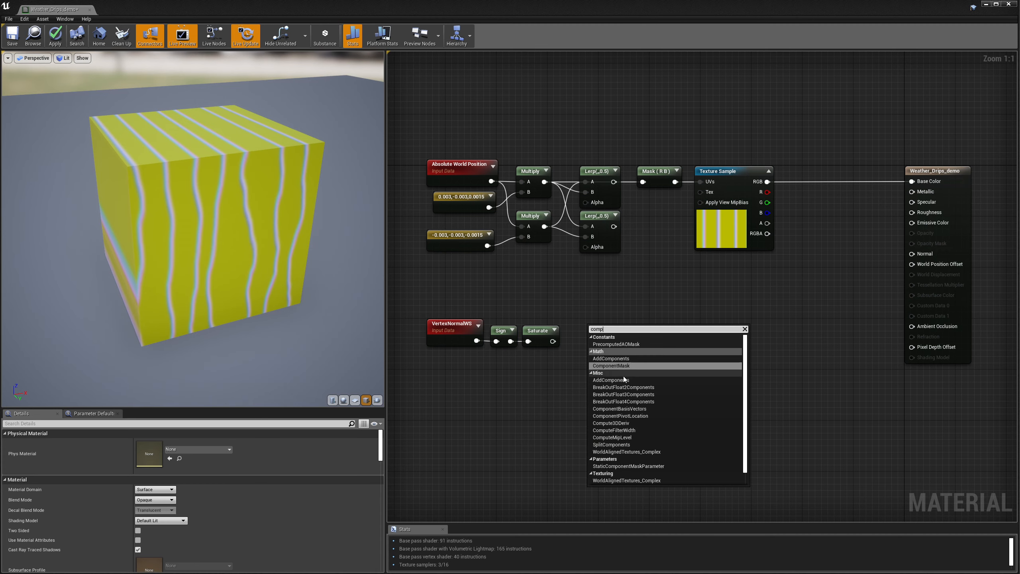
pyautogui.click(619, 365)
pyautogui.click(138, 452)
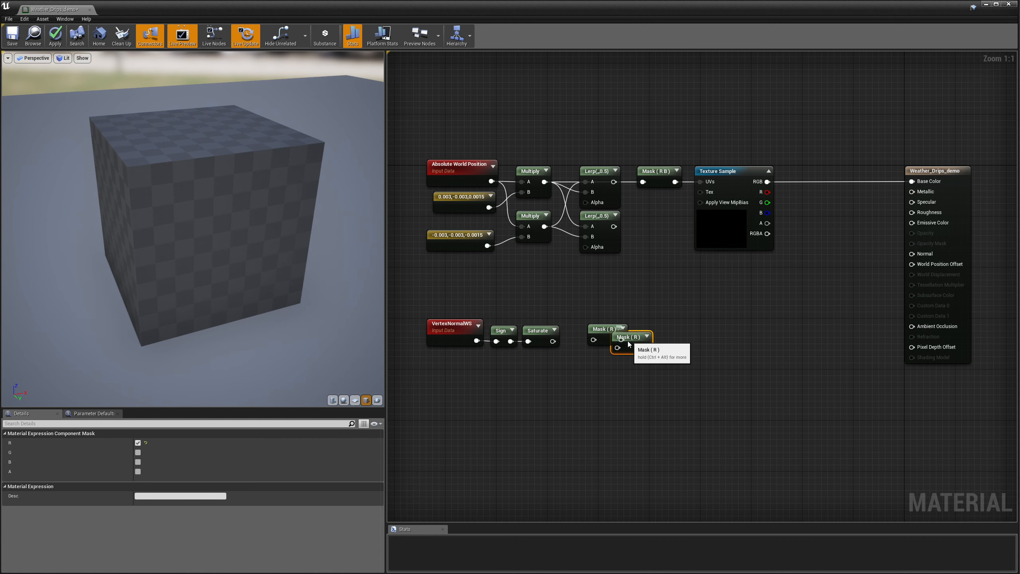
# Duplicate the R mask directly below itself, set the copy to G only, and feed both masks from Saturate.
pyautogui.hotkey('ctrl', 'w')
pyautogui.moveTo(552, 340); pyautogui.dragTo(594, 340)
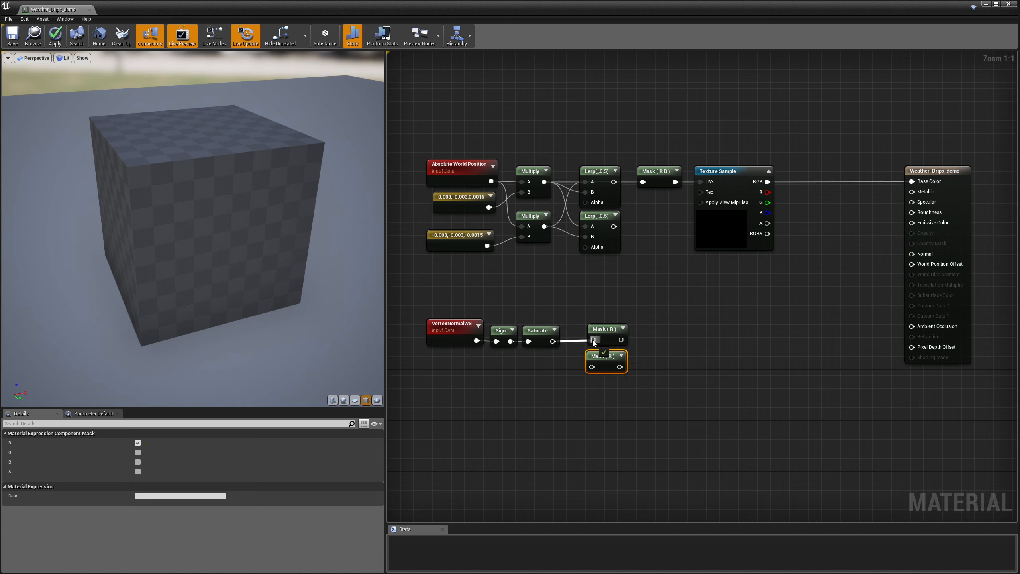
pyautogui.click(138, 452)
pyautogui.click(138, 443)
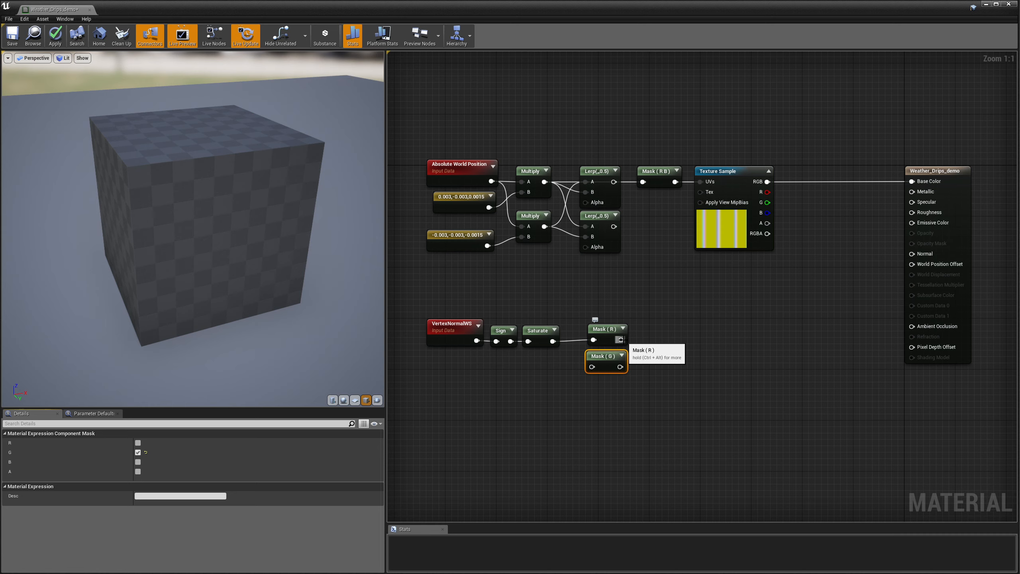
# Preview the R mask and the G mask in turn on the cube through Base Color, checking the faces from different angles.
pyautogui.moveTo(553, 341); pyautogui.dragTo(912, 181)
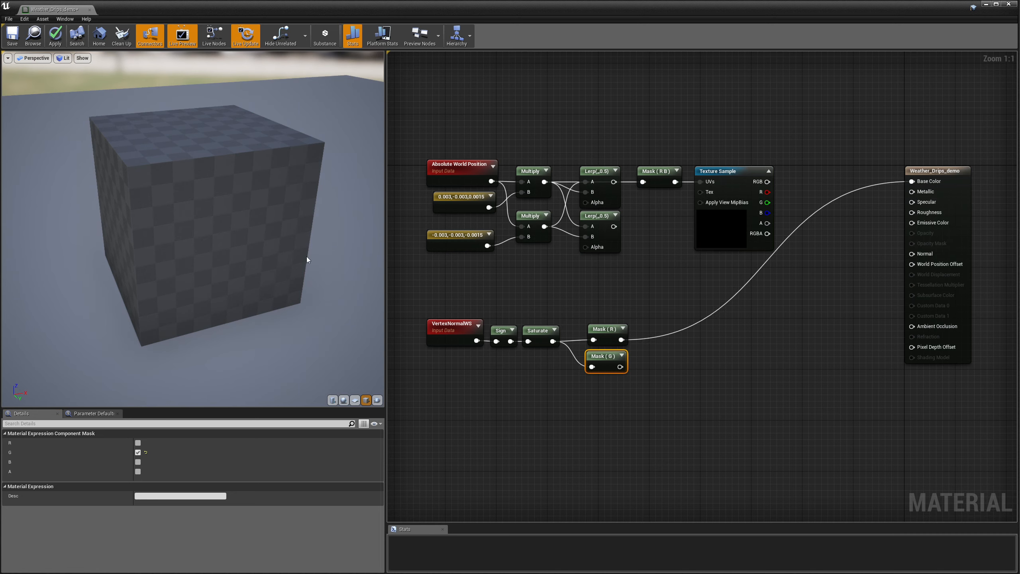
pyautogui.moveTo(193, 270)
pyautogui.mouseDown()
pyautogui.moveTo(257, 257)
pyautogui.moveTo(193, 270)
pyautogui.mouseUp()
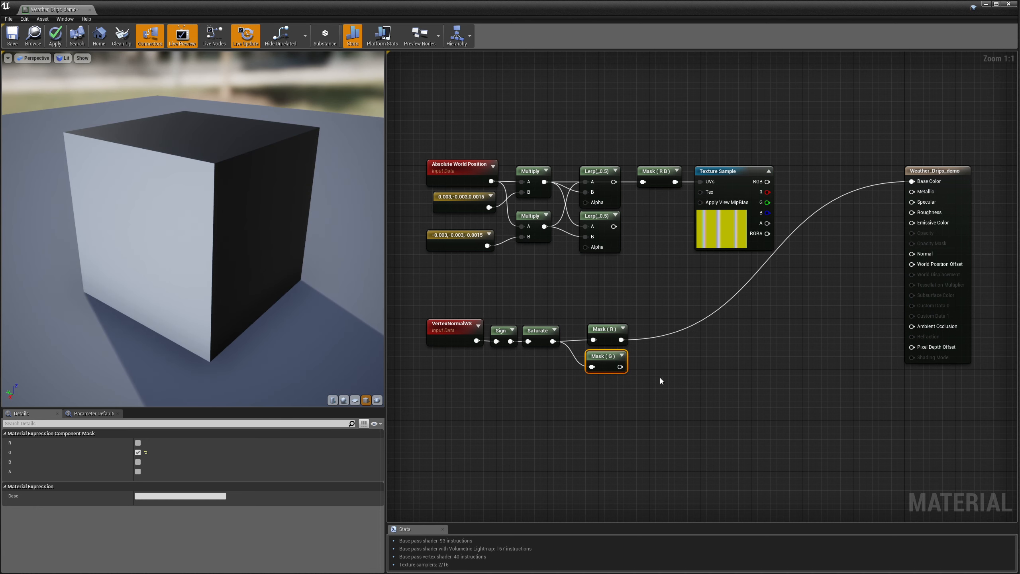
pyautogui.moveTo(621, 367); pyautogui.dragTo(905, 182)
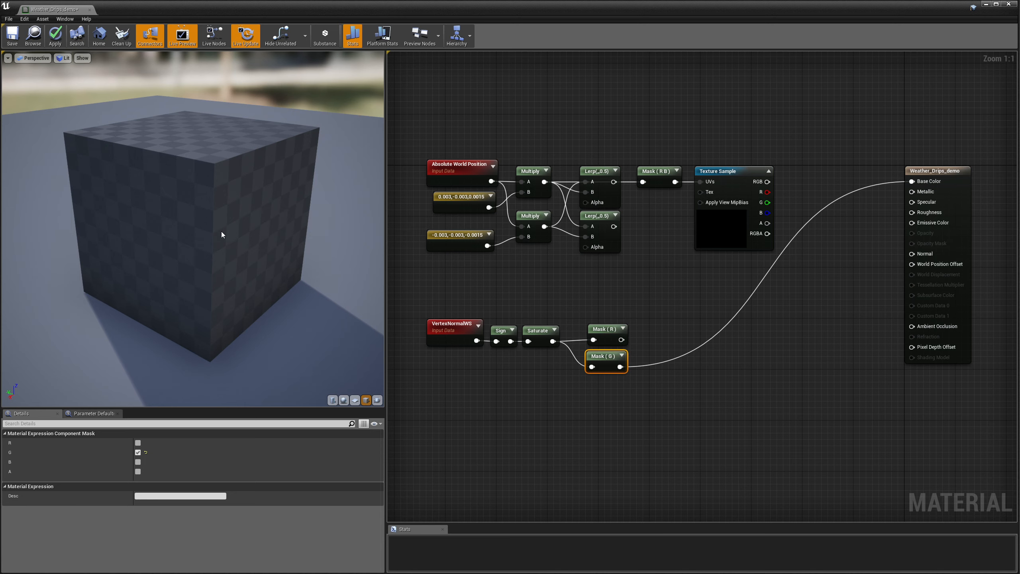
pyautogui.moveTo(258, 255); pyautogui.dragTo(213, 242)
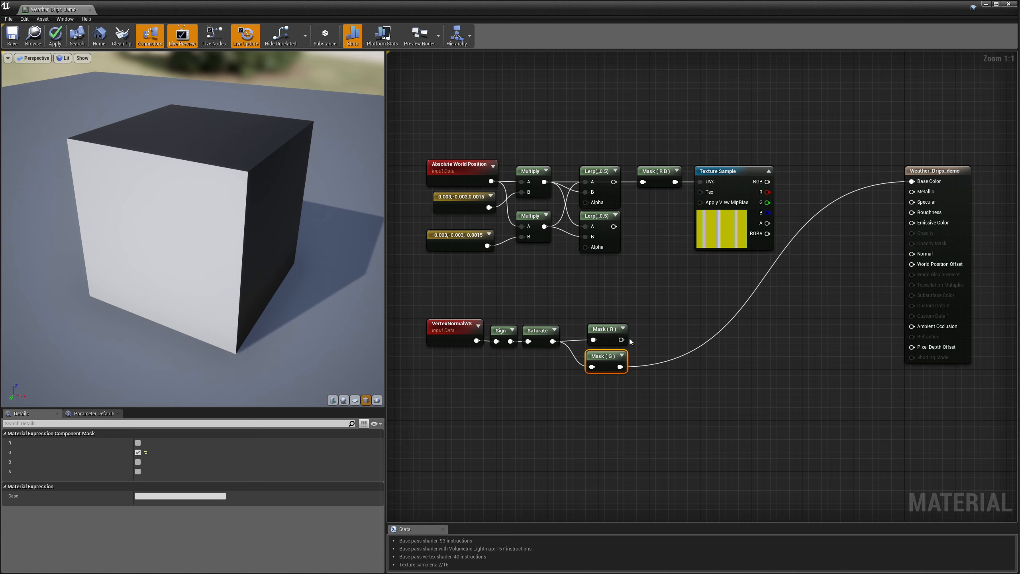
# Connect the R mask to the lower Lerp's Alpha and the G mask to the upper Lerp's Alpha, and move the vertex normal nodes below the Multiply nodes.
pyautogui.moveTo(621, 339); pyautogui.dragTo(584, 247)
pyautogui.moveTo(620, 369); pyautogui.dragTo(585, 202)
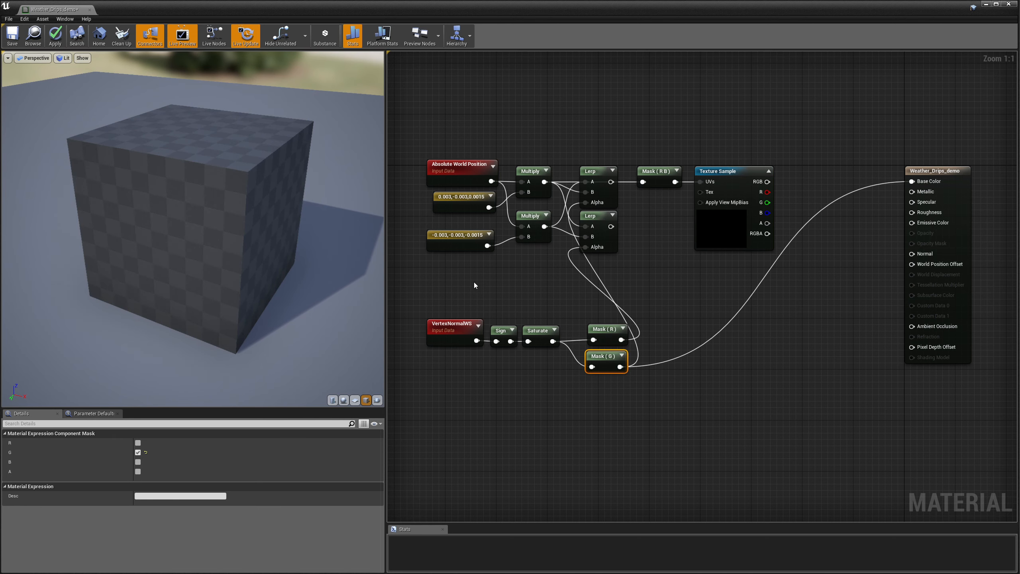
pyautogui.moveTo(580, 304); pyautogui.dragTo(617, 397)
pyautogui.moveTo(605, 334); pyautogui.dragTo(584, 323)
pyautogui.moveTo(451, 291); pyautogui.dragTo(583, 374)
pyautogui.moveTo(580, 331); pyautogui.dragTo(522, 280)
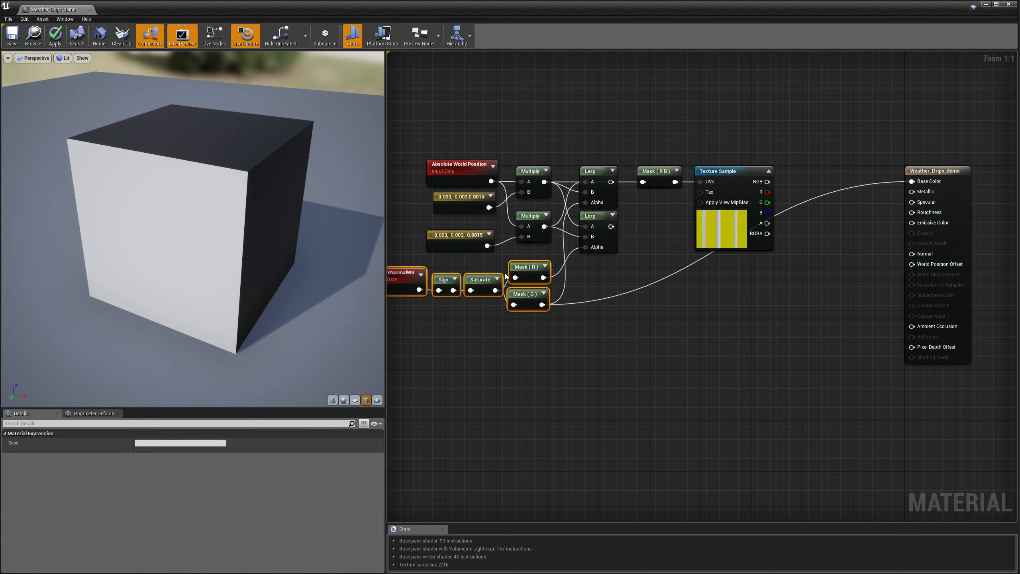
pyautogui.moveTo(482, 260); pyautogui.dragTo(547, 255, button='right')
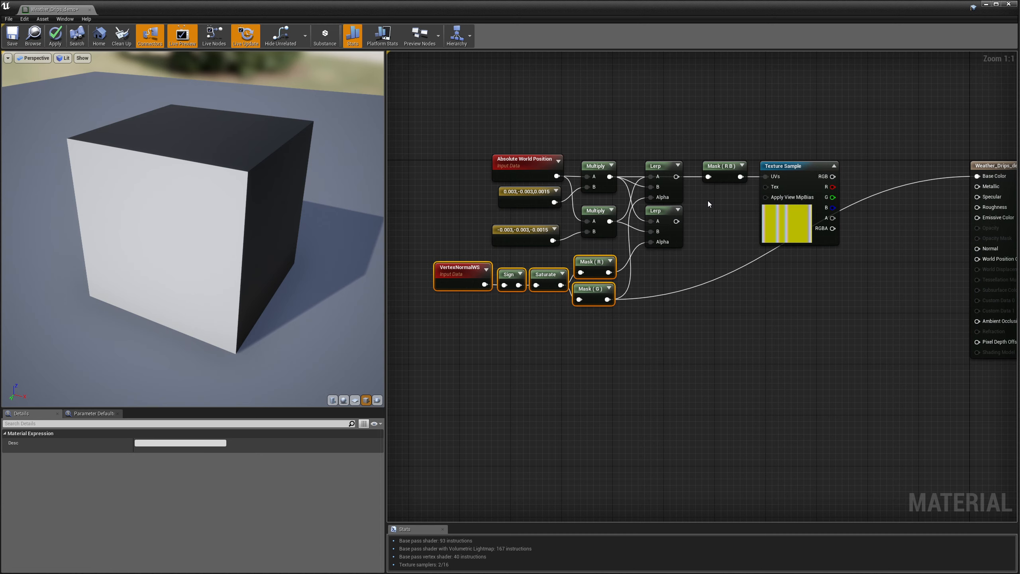
# Duplicate the R B mask beside the lower Lerp, connect that Lerp's output to it, and set its channels to B and A.
pyautogui.click(732, 161)
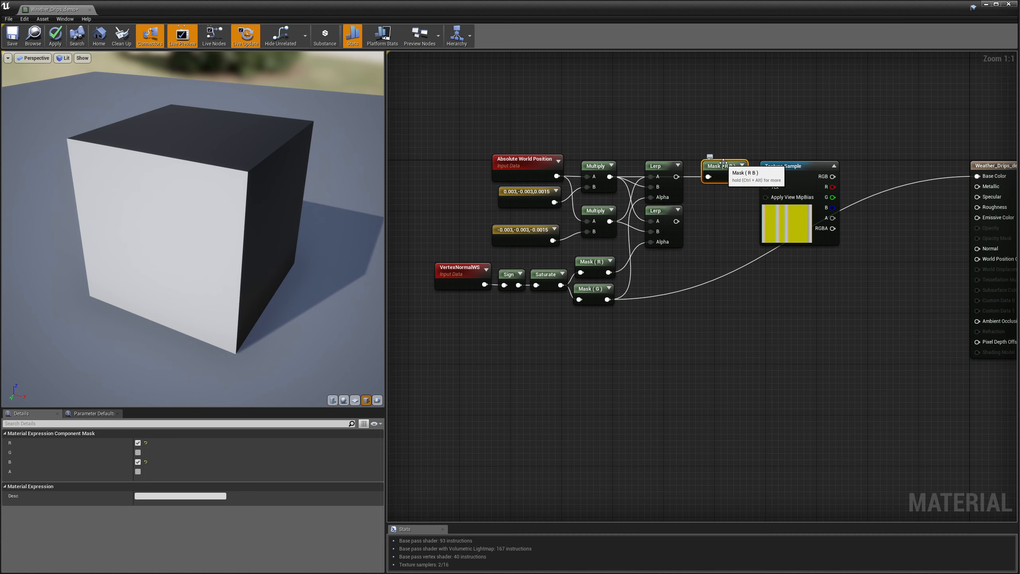
pyautogui.hotkey('ctrl', 'w')
pyautogui.moveTo(738, 163); pyautogui.dragTo(707, 222)
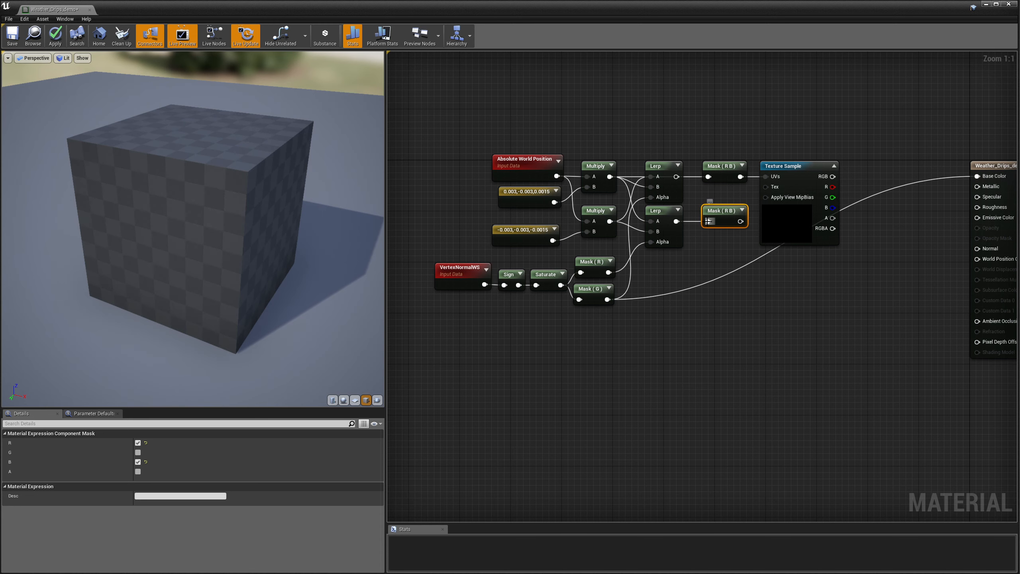
pyautogui.click(138, 472)
pyautogui.click(137, 443)
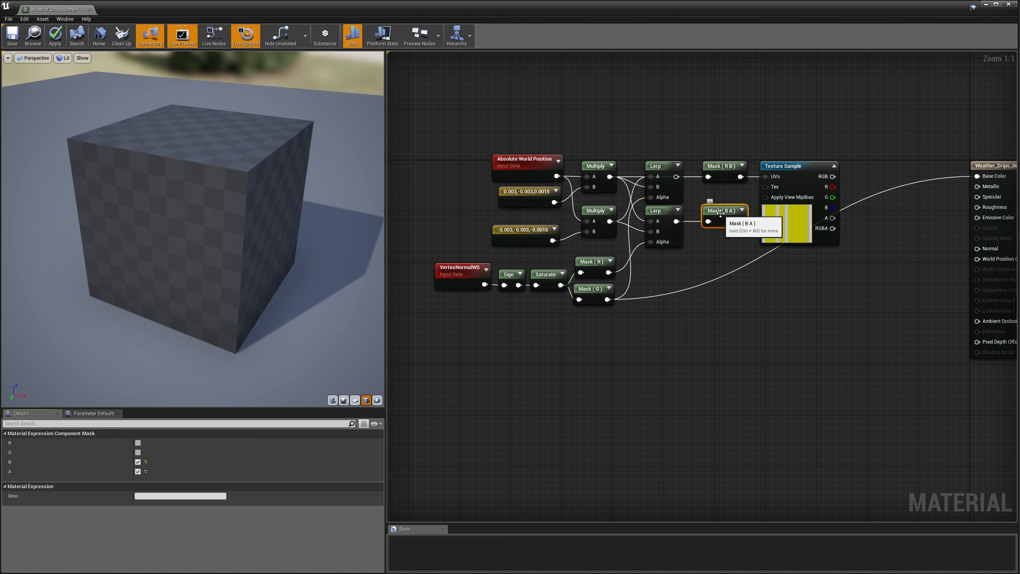
# Move the two UV masks closer to the Lerps and shift the whole node group away from the Texture Sample to make room.
pyautogui.moveTo(720, 213); pyautogui.dragTo(707, 213)
pyautogui.moveTo(720, 169); pyautogui.dragTo(707, 169)
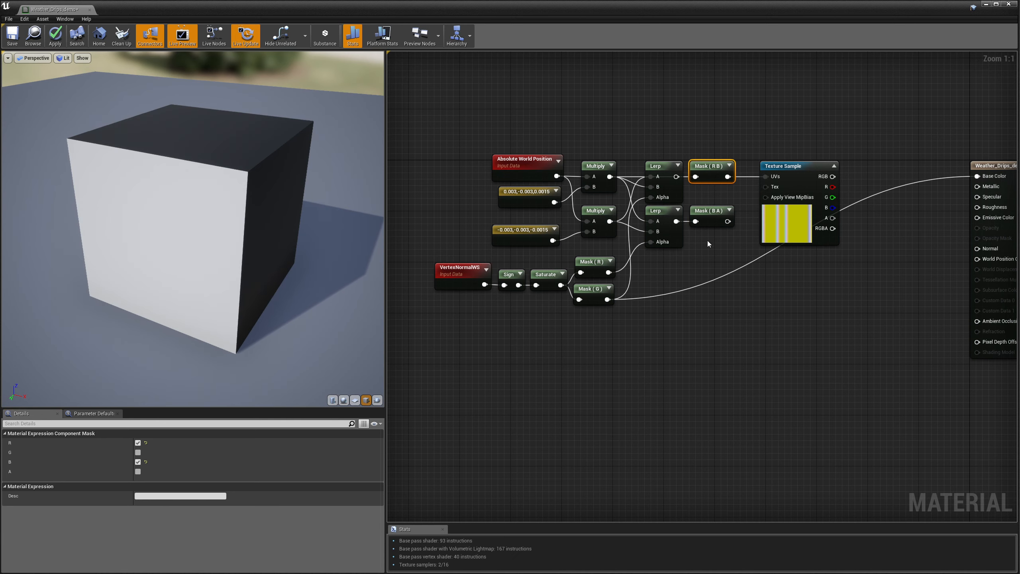
pyautogui.moveTo(461, 129); pyautogui.dragTo(691, 346)
pyautogui.moveTo(706, 217); pyautogui.dragTo(655, 217)
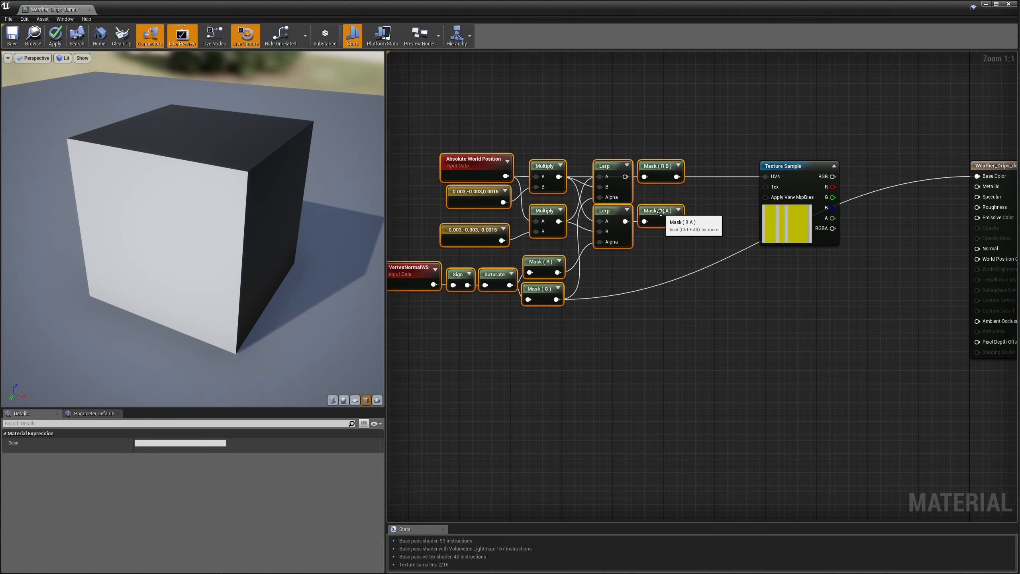
pyautogui.click(664, 259)
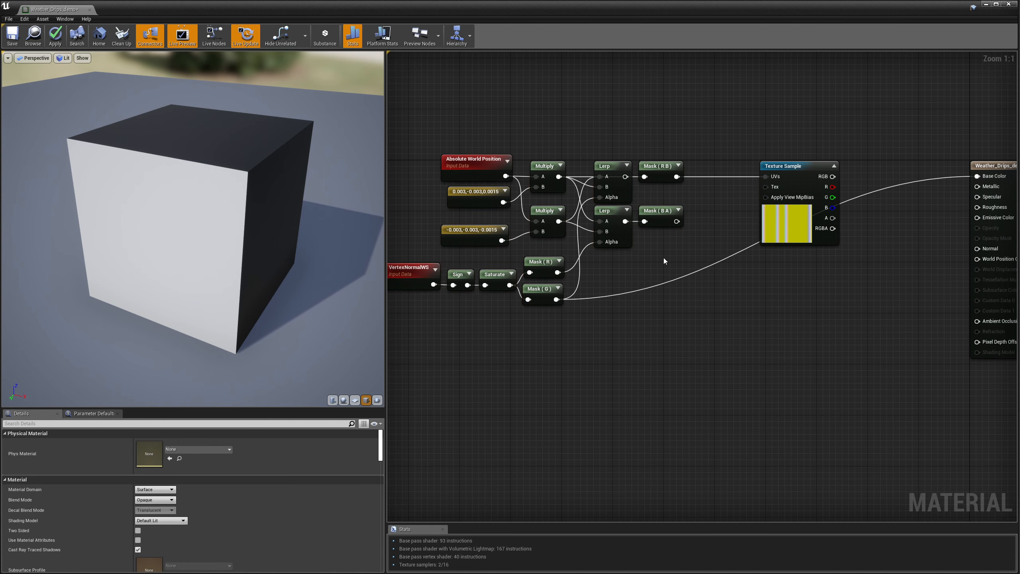
# Add a LinearInterpolate node before the Texture Sample, with the R B mask feeding A and the B A mask feeding B.
pyautogui.rightClick(714, 213)
pyautogui.write('lerp')
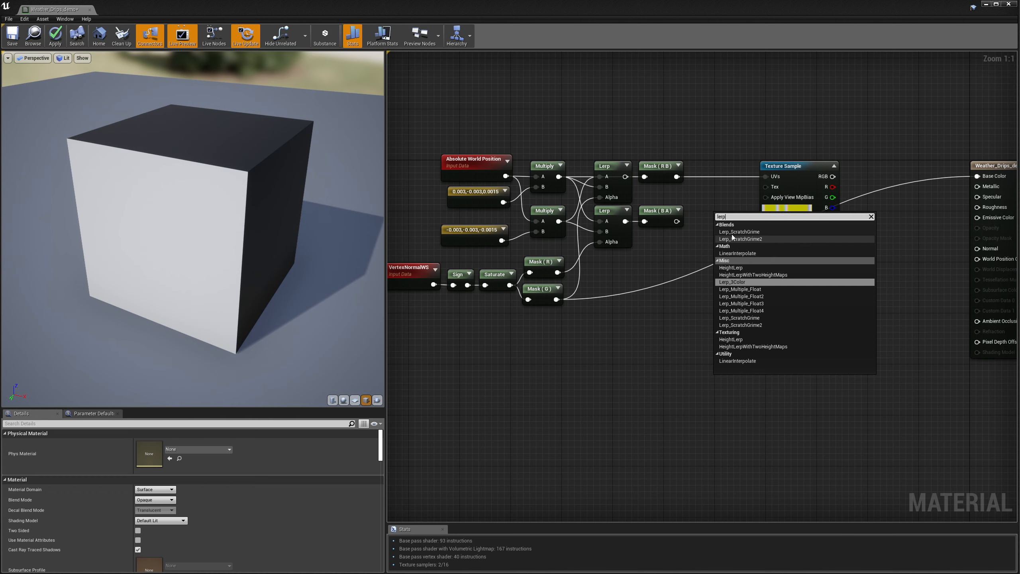
pyautogui.press('BackSpace')
pyautogui.press('BackSpace')
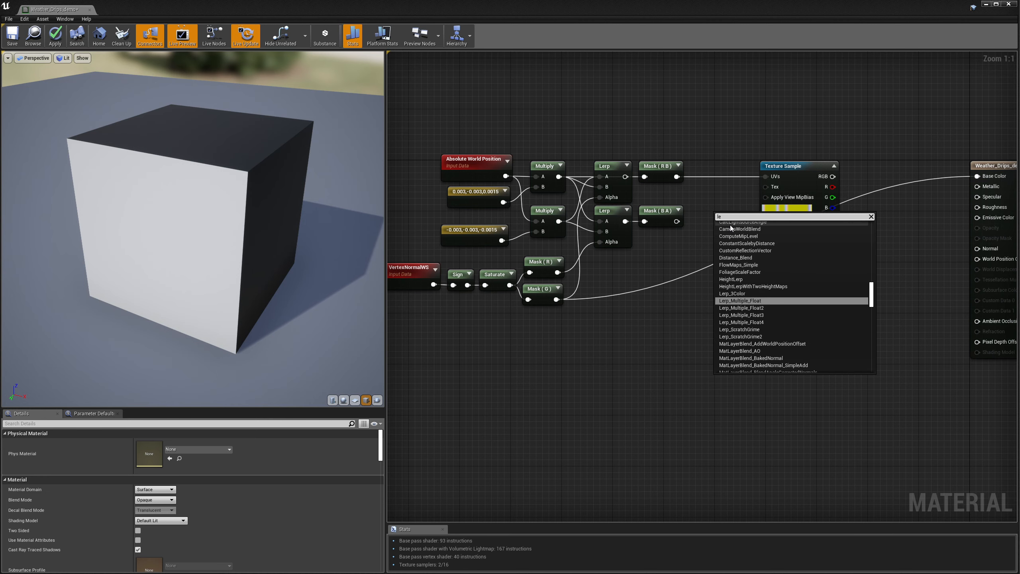
pyautogui.press('BackSpace')
pyautogui.write('inea')
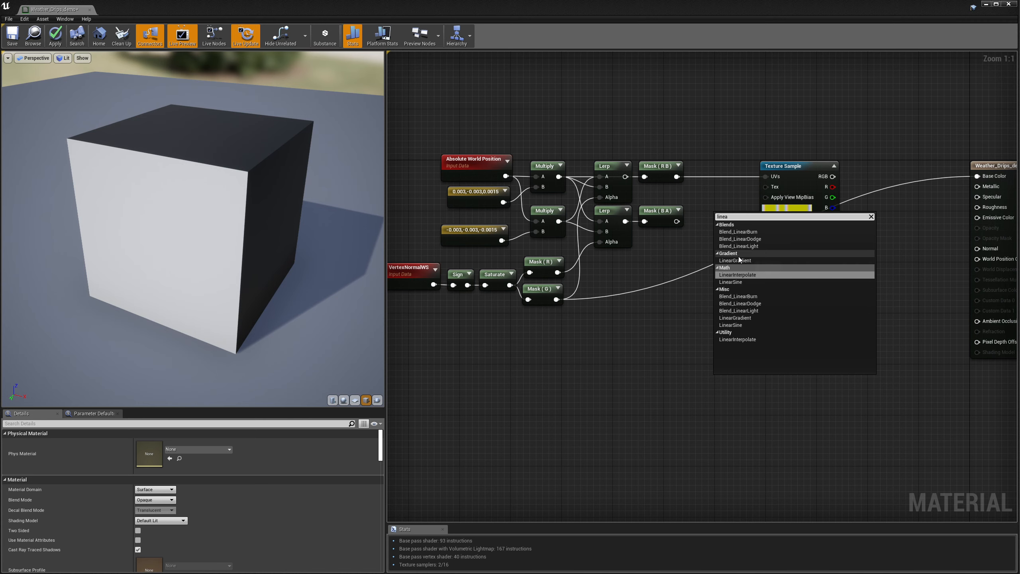
pyautogui.click(741, 275)
pyautogui.moveTo(676, 177); pyautogui.dragTo(708, 191)
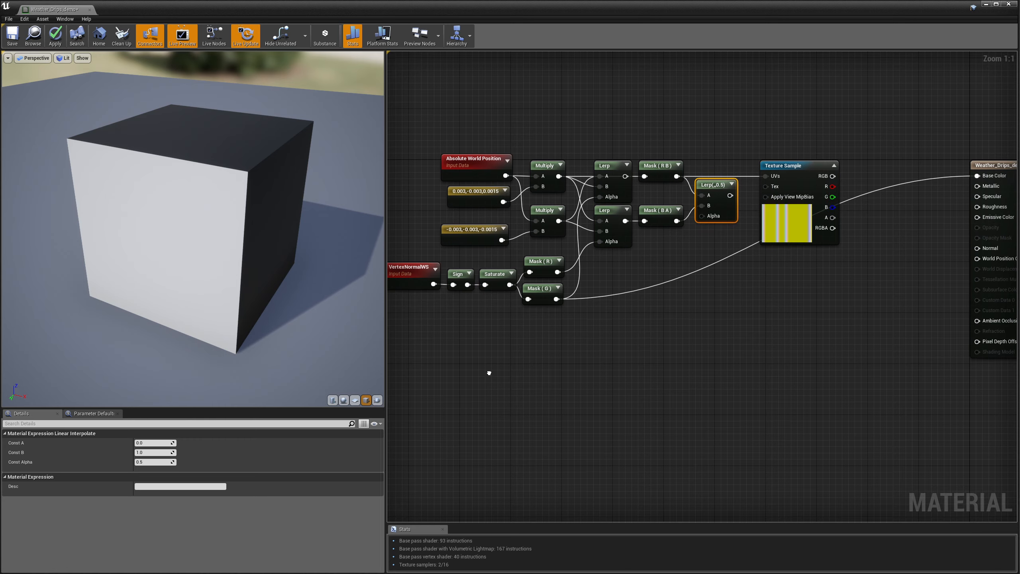
# Add an Abs node below the vertex normal row and connect the VertexNormalWS output to it.
pyautogui.moveTo(488, 376); pyautogui.dragTo(554, 387, button='right')
pyautogui.rightClick(545, 369)
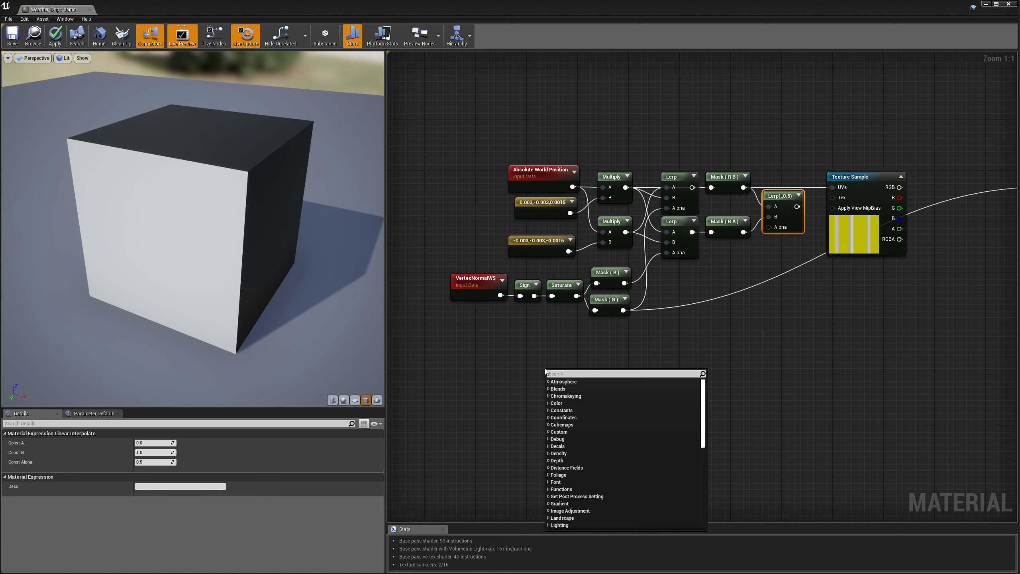
pyautogui.write('abs')
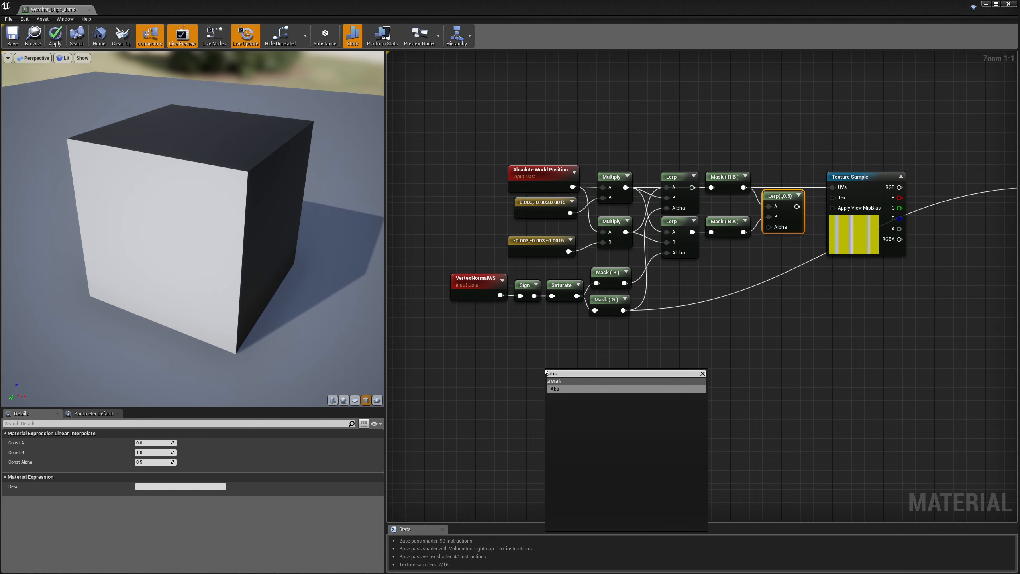
pyautogui.click(561, 392)
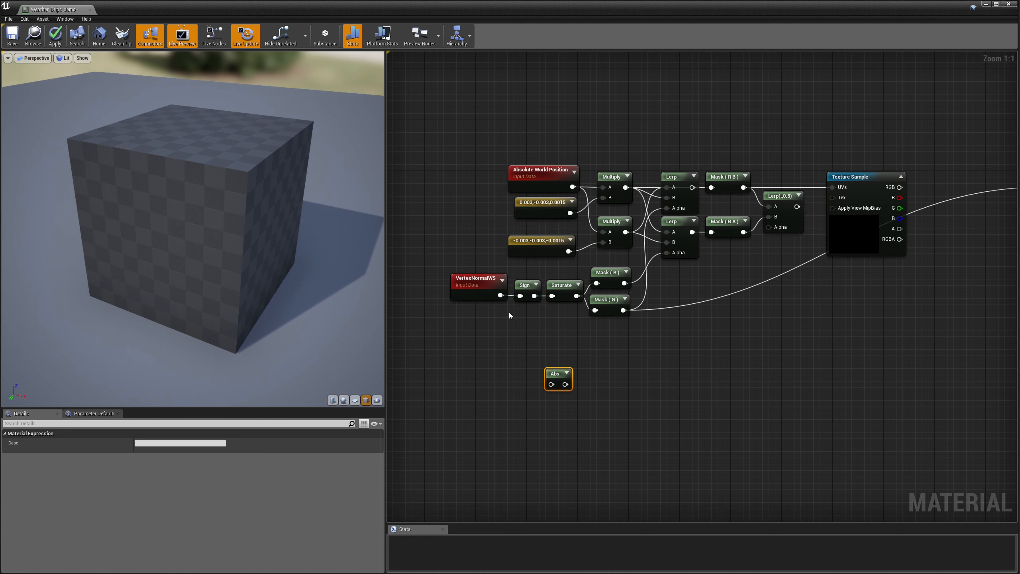
pyautogui.moveTo(500, 295); pyautogui.dragTo(551, 385)
# Add a Round node beside Abs and connect the Abs output to its input.
pyautogui.rightClick(611, 382)
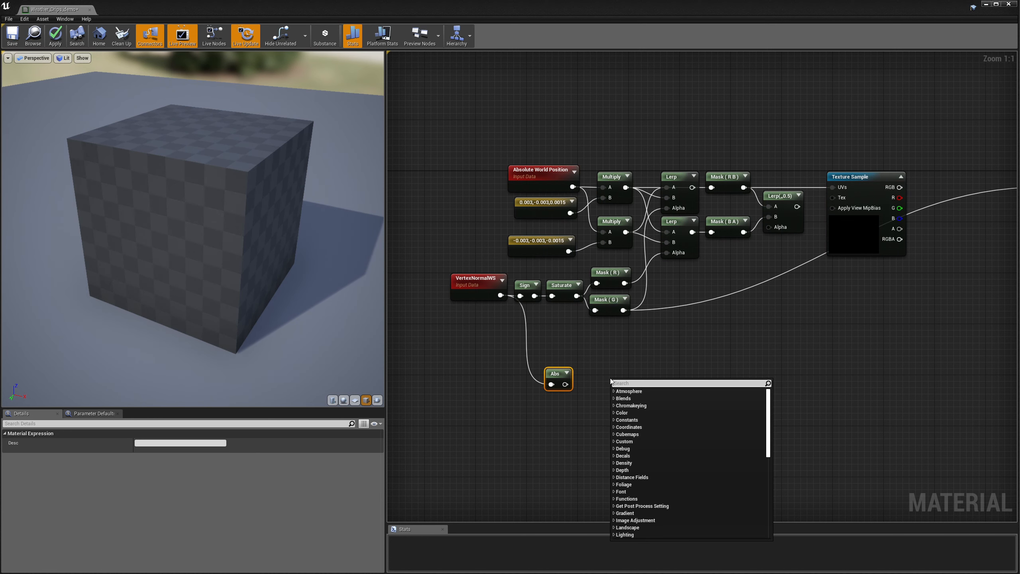
pyautogui.write('round')
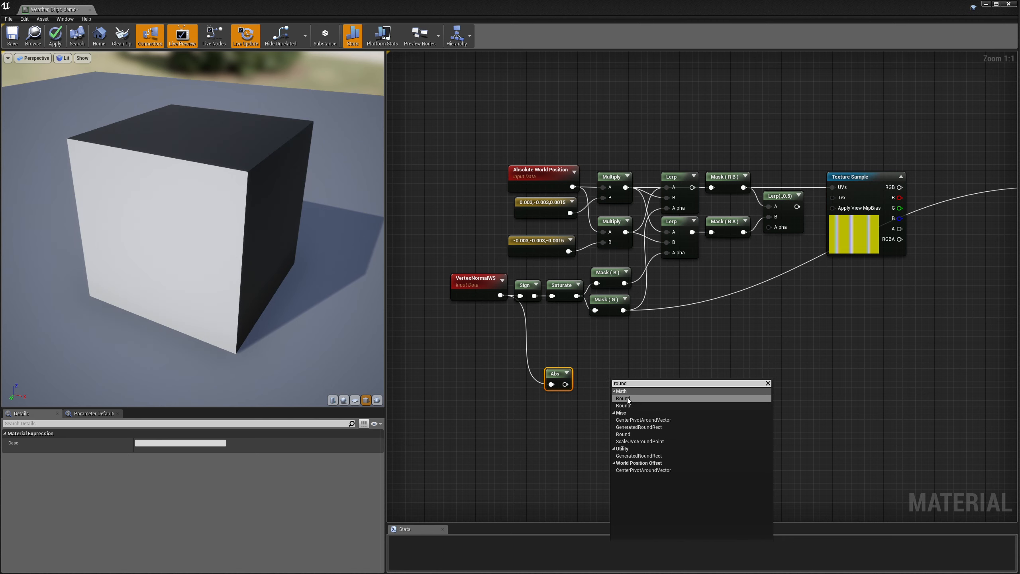
pyautogui.click(628, 398)
pyautogui.moveTo(566, 384); pyautogui.dragTo(587, 374)
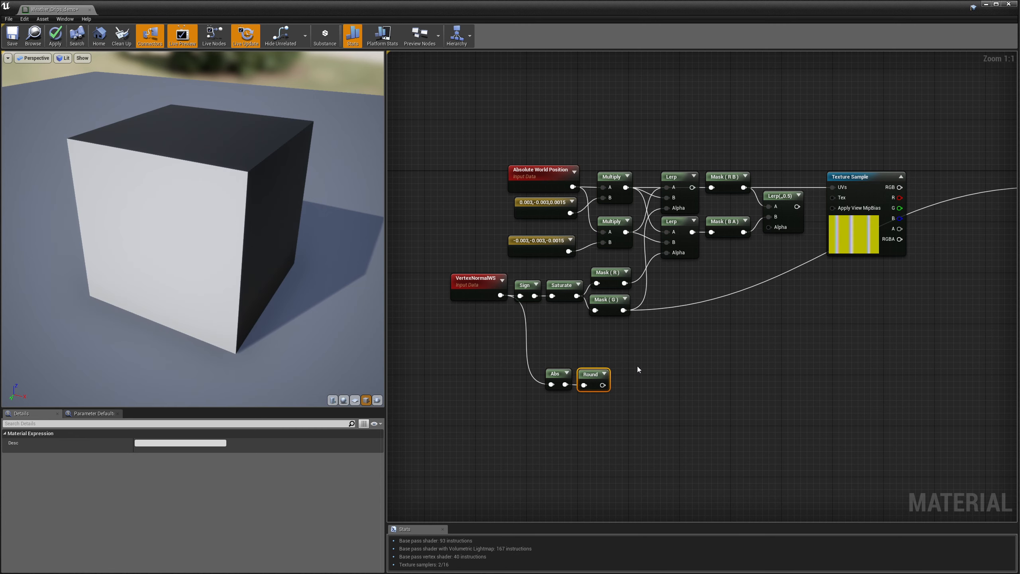
# Duplicate the R mask beside Round, connect Round to it, and move the Abs, Round and mask nodes up below the G mask.
pyautogui.click(608, 276)
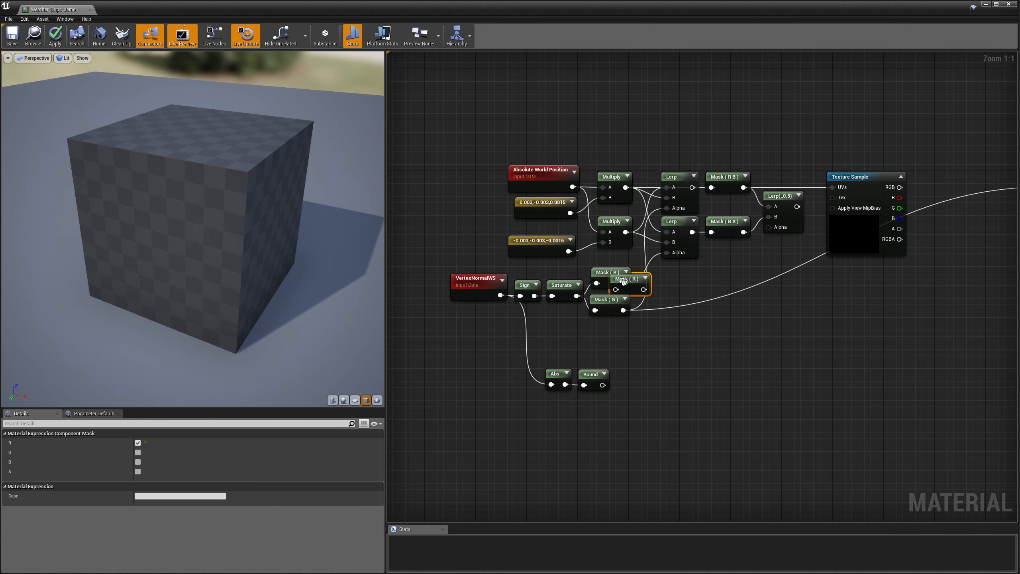
pyautogui.hotkey('ctrl', 'v')
pyautogui.moveTo(602, 386)
pyautogui.mouseDown()
pyautogui.moveTo(641, 385)
pyautogui.moveTo(630, 379)
pyautogui.mouseUp()
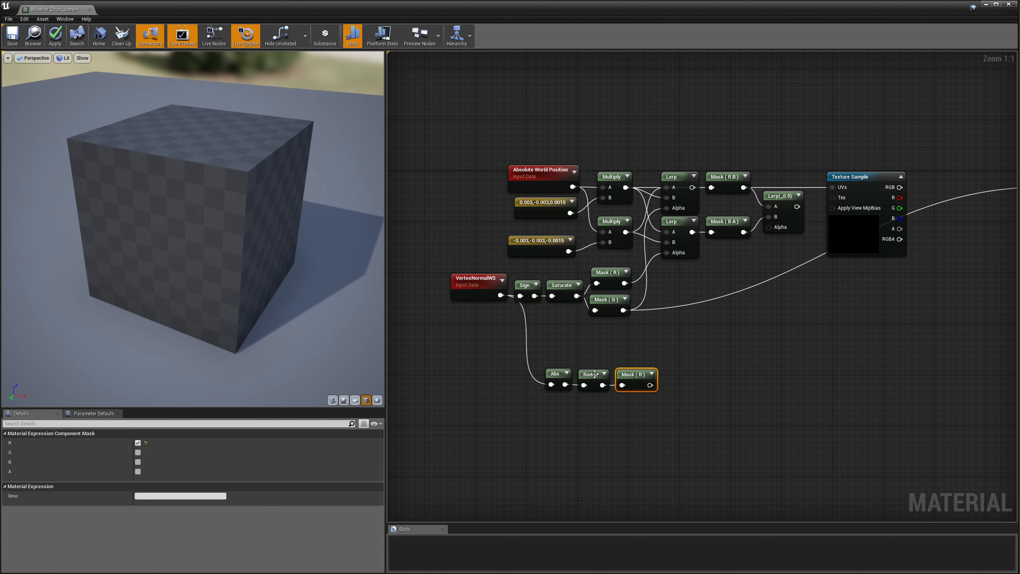
pyautogui.moveTo(565, 349)
pyautogui.mouseDown()
pyautogui.moveTo(651, 413)
pyautogui.moveTo(623, 339)
pyautogui.mouseUp()
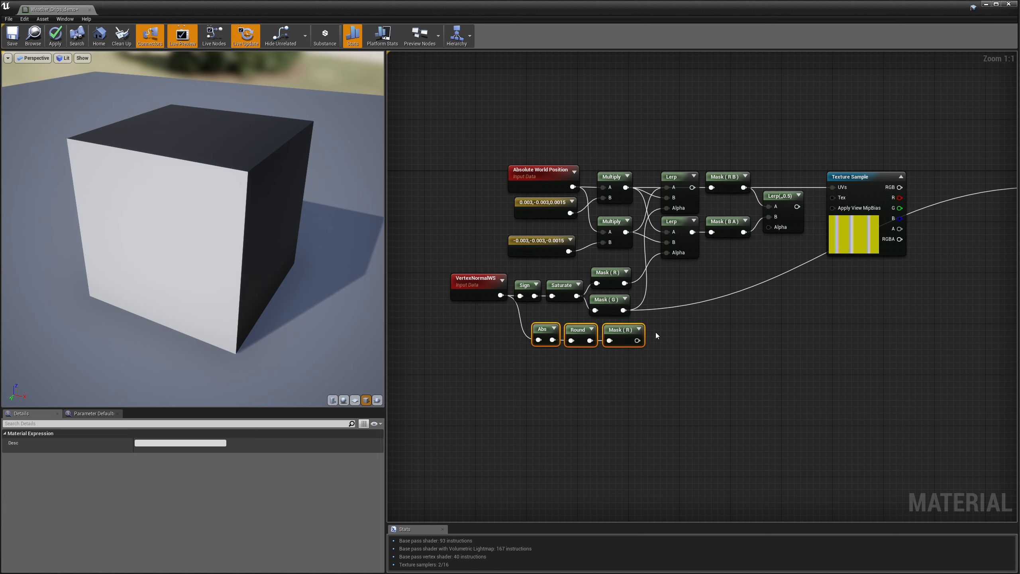
# Connect the new R mask to the last Lerp's Alpha, that Lerp to the Texture Sample's UVs, and the texture's RGB to Base Color.
pyautogui.moveTo(636, 340); pyautogui.dragTo(768, 229)
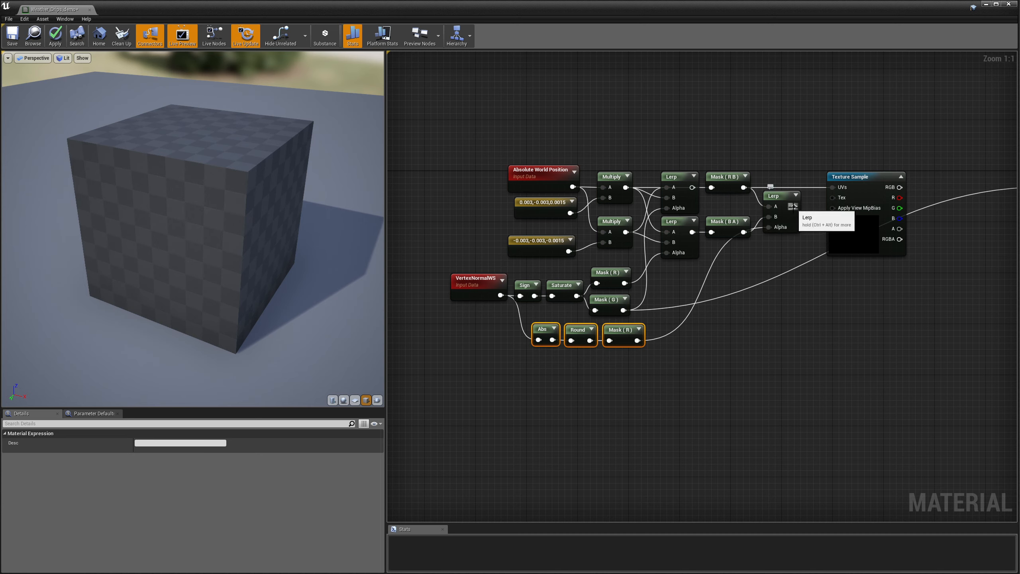
pyautogui.moveTo(794, 207); pyautogui.dragTo(789, 180)
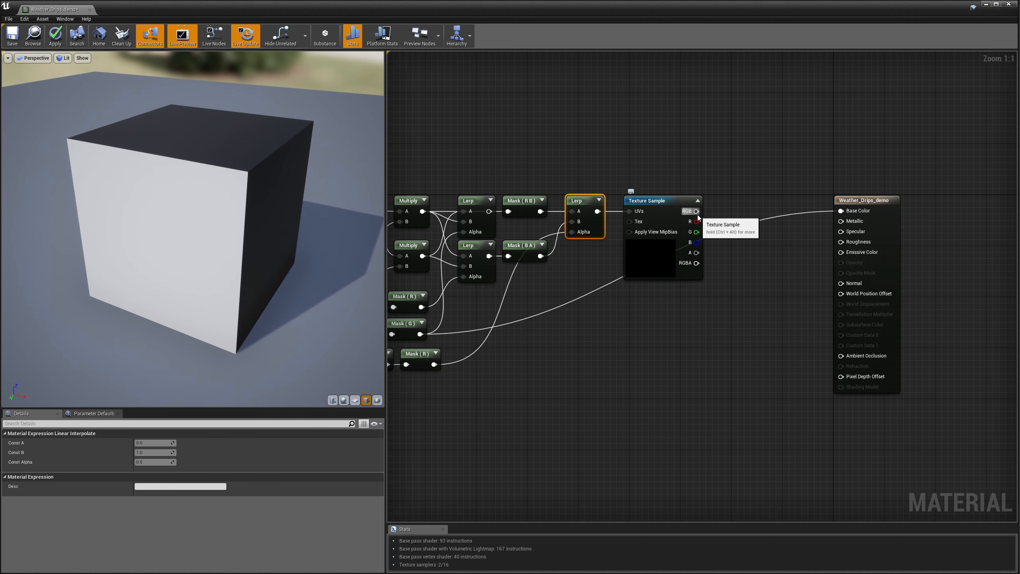
pyautogui.moveTo(697, 212); pyautogui.dragTo(841, 210)
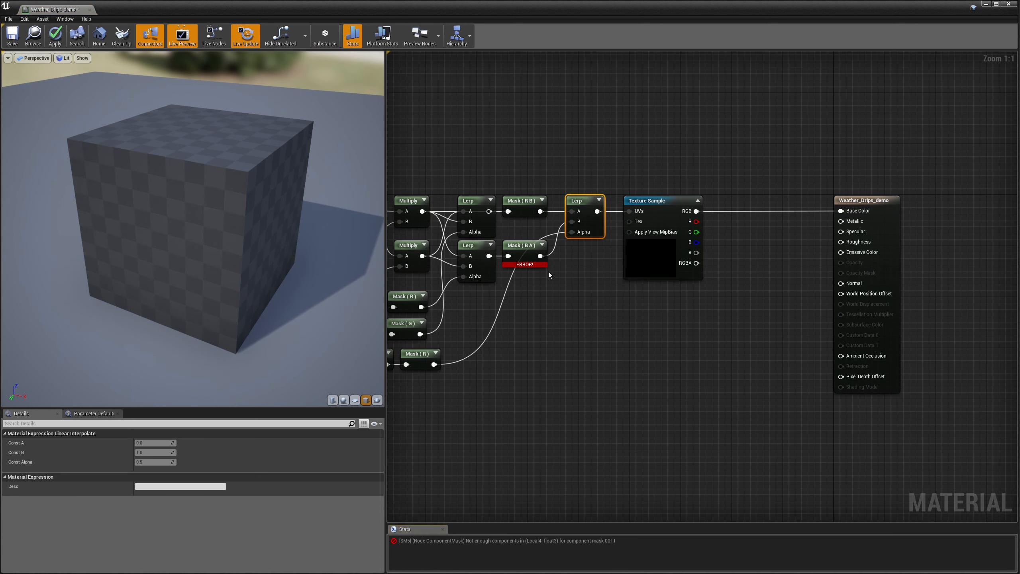
# Set the failing lower component mask to G and B by enabling G and disabling A.
pyautogui.click(521, 254)
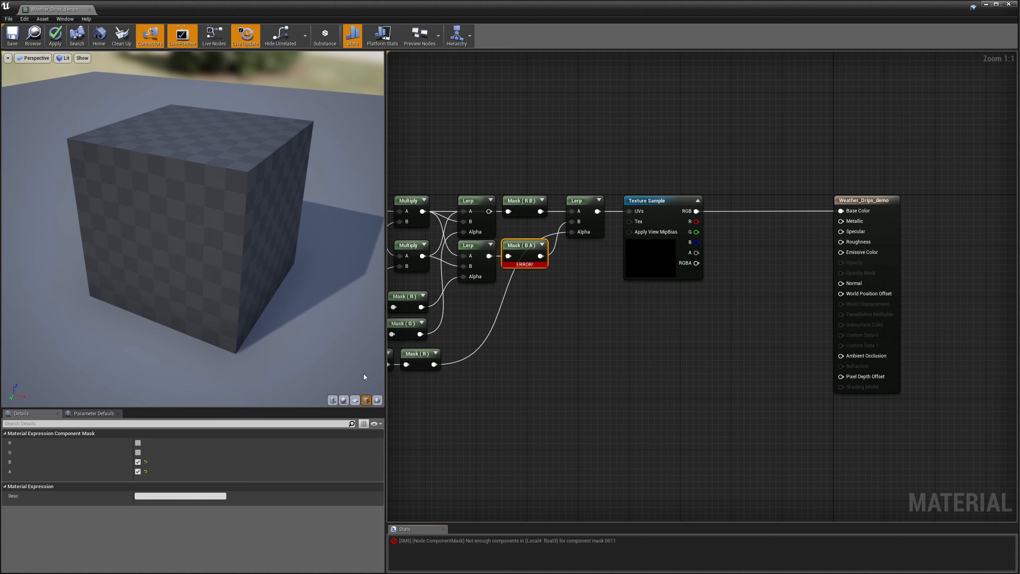
pyautogui.moveTo(547, 375); pyautogui.dragTo(670, 355, button='right')
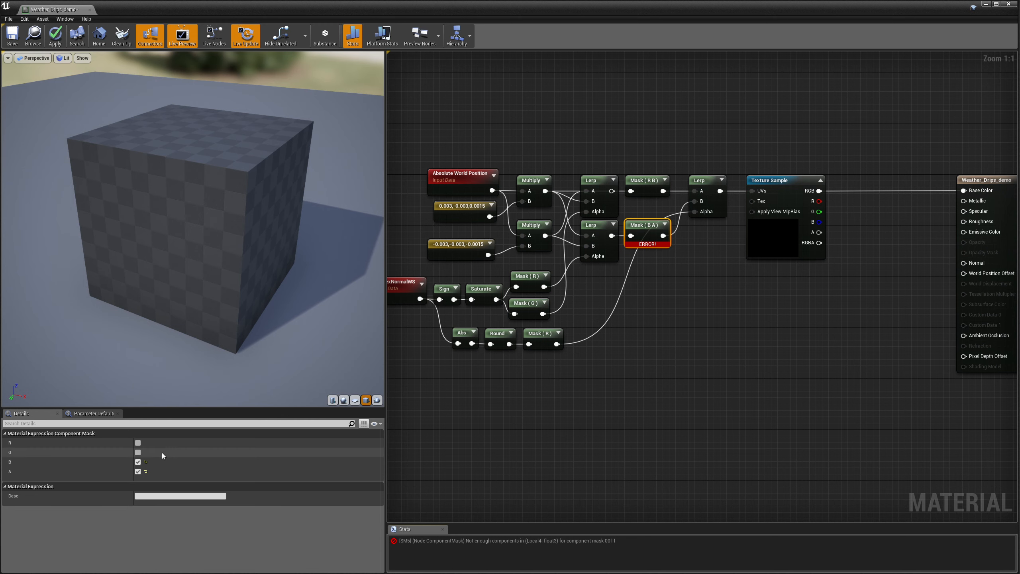
pyautogui.click(138, 452)
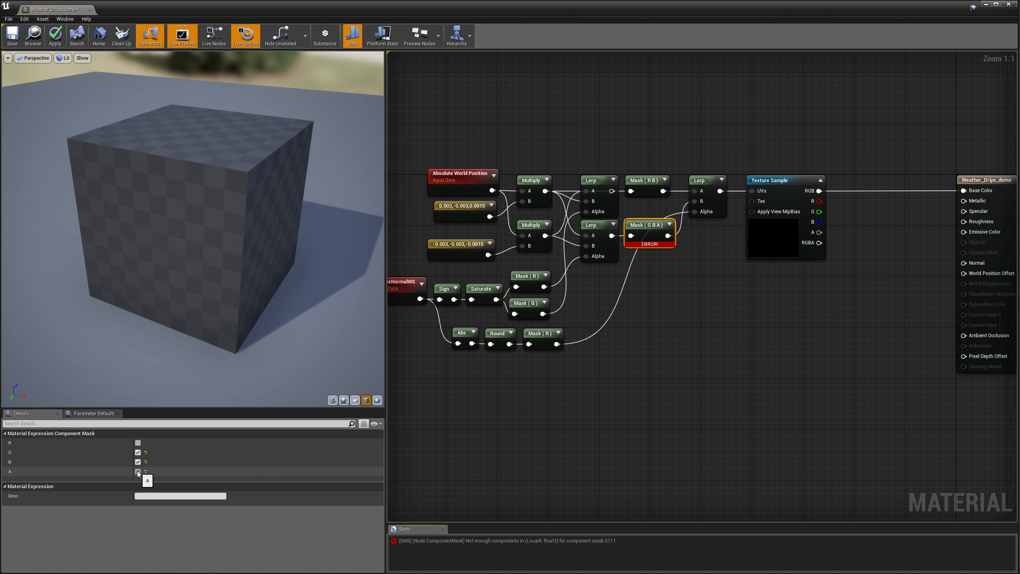
pyautogui.click(138, 471)
pyautogui.moveTo(674, 324); pyautogui.dragTo(715, 327, button='right')
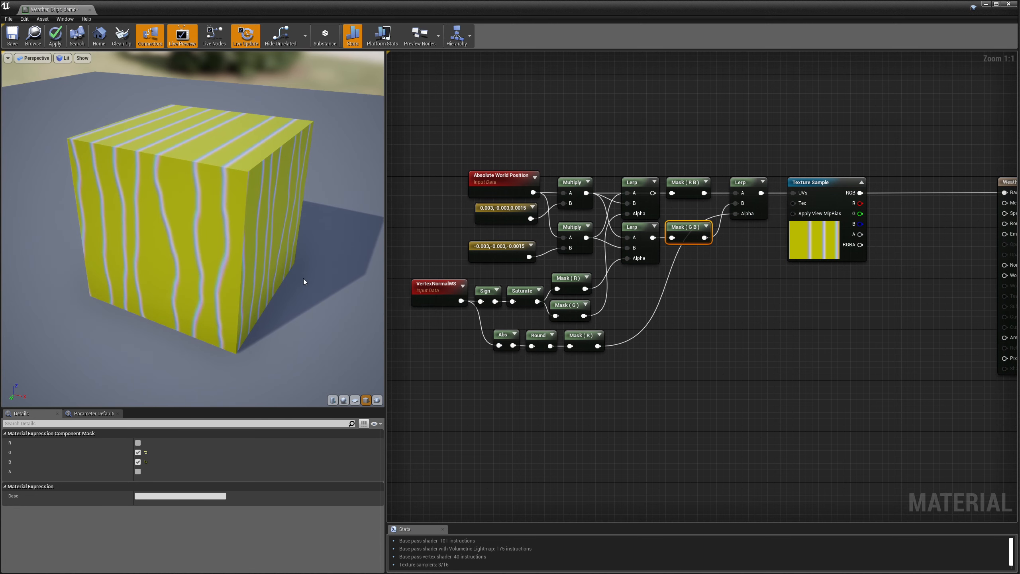
# Examine the drip projection on the preview sphere and cube from several angles, ending on the cube.
pyautogui.moveTo(305, 290); pyautogui.dragTo(330, 308)
pyautogui.click(343, 400)
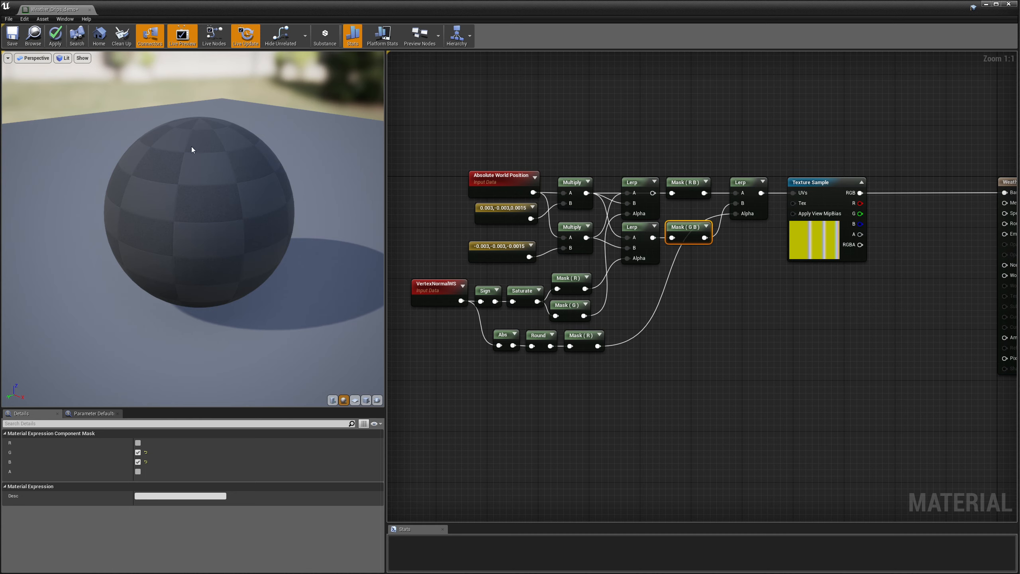
pyautogui.moveTo(203, 266)
pyautogui.mouseDown(button='right')
pyautogui.moveTo(203, 251)
pyautogui.moveTo(202, 285)
pyautogui.mouseUp(button='right')
pyautogui.moveTo(171, 268); pyautogui.dragTo(225, 251)
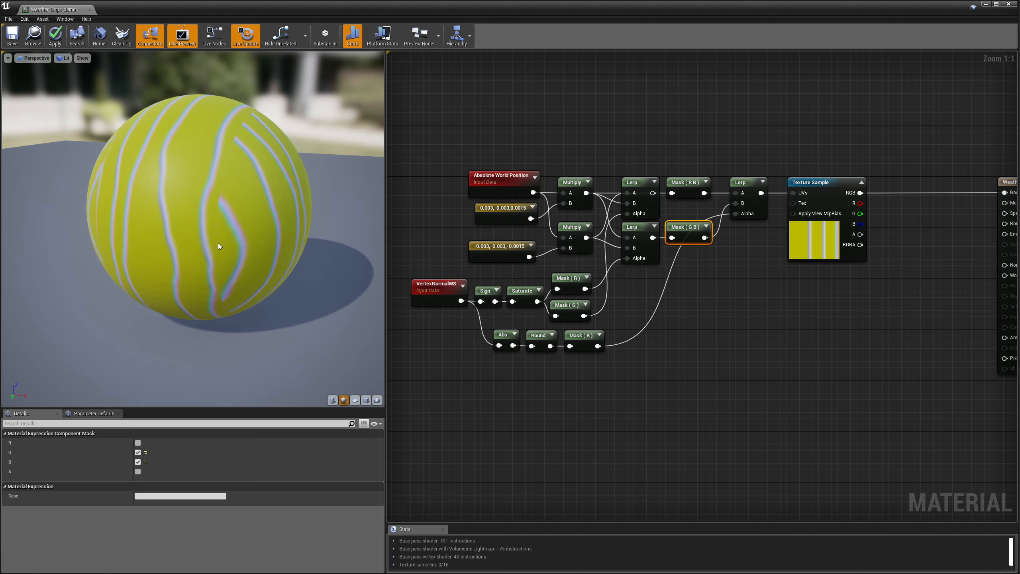
pyautogui.moveTo(201, 245); pyautogui.dragTo(157, 272)
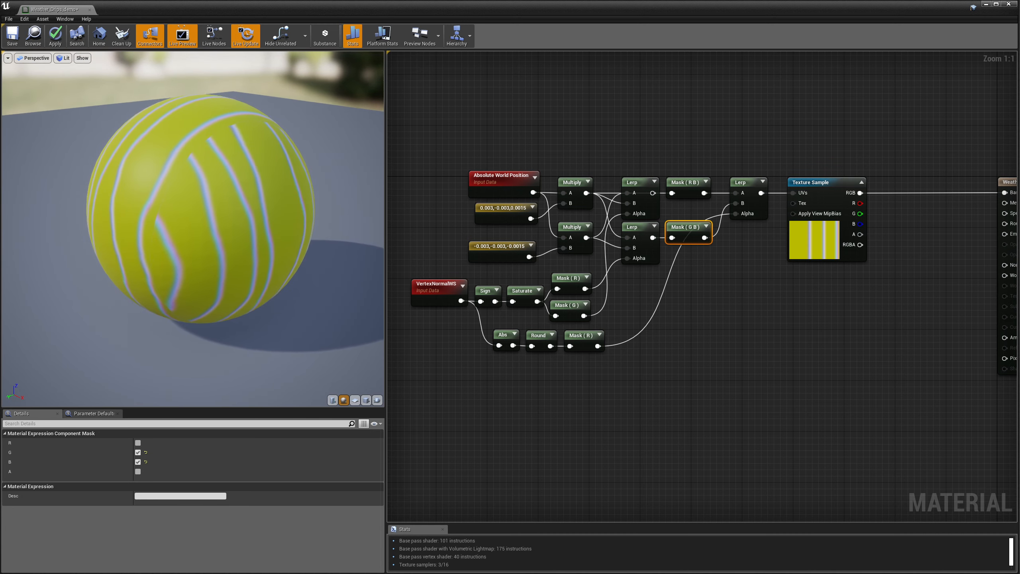
pyautogui.click(366, 400)
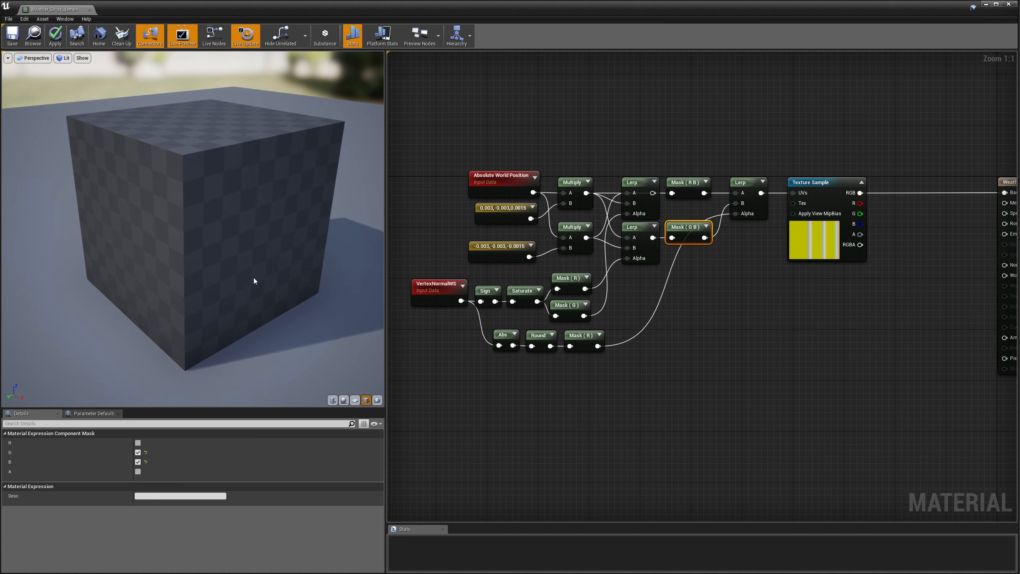
pyautogui.moveTo(254, 278); pyautogui.dragTo(241, 265)
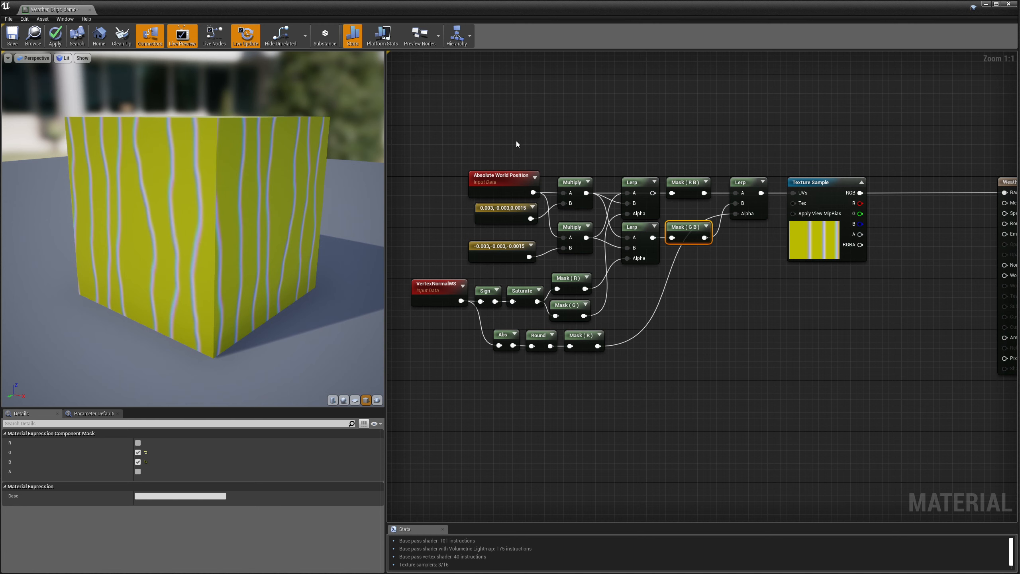
# Move the whole UV projection node network closer to the Texture Sample, then deselect it.
pyautogui.moveTo(411, 132); pyautogui.dragTo(743, 405)
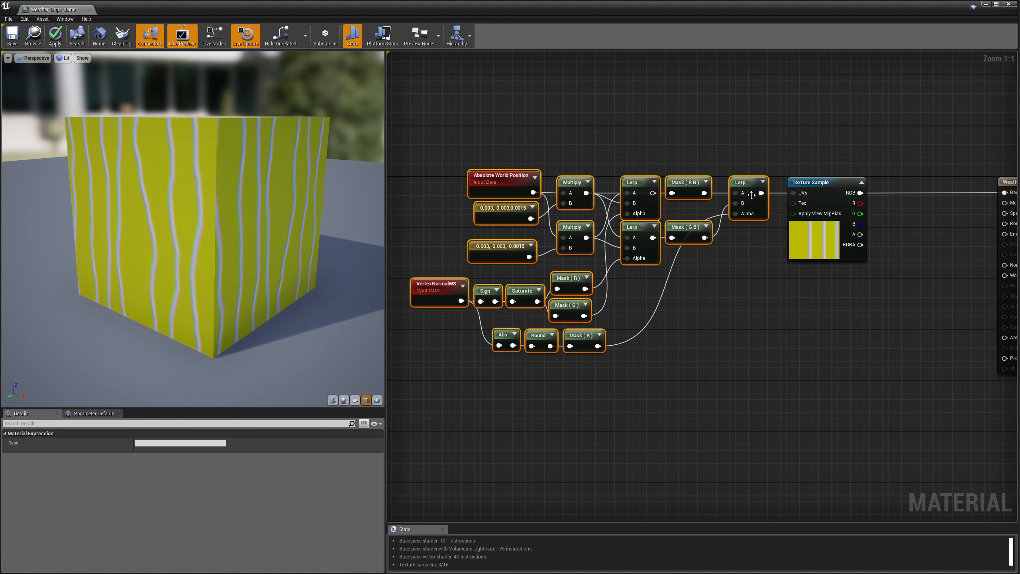
pyautogui.moveTo(744, 184); pyautogui.dragTo(757, 184)
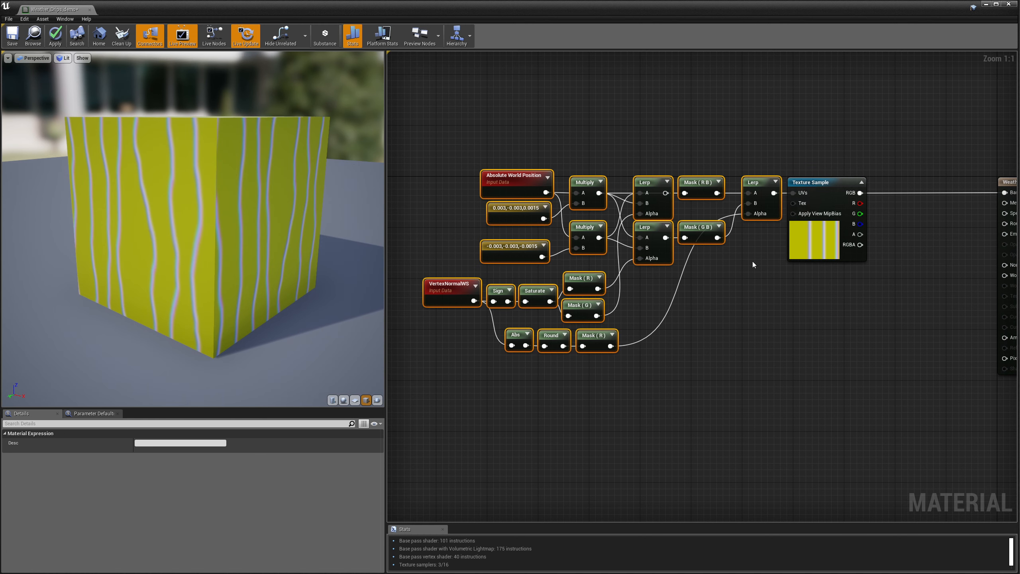
pyautogui.click(677, 292)
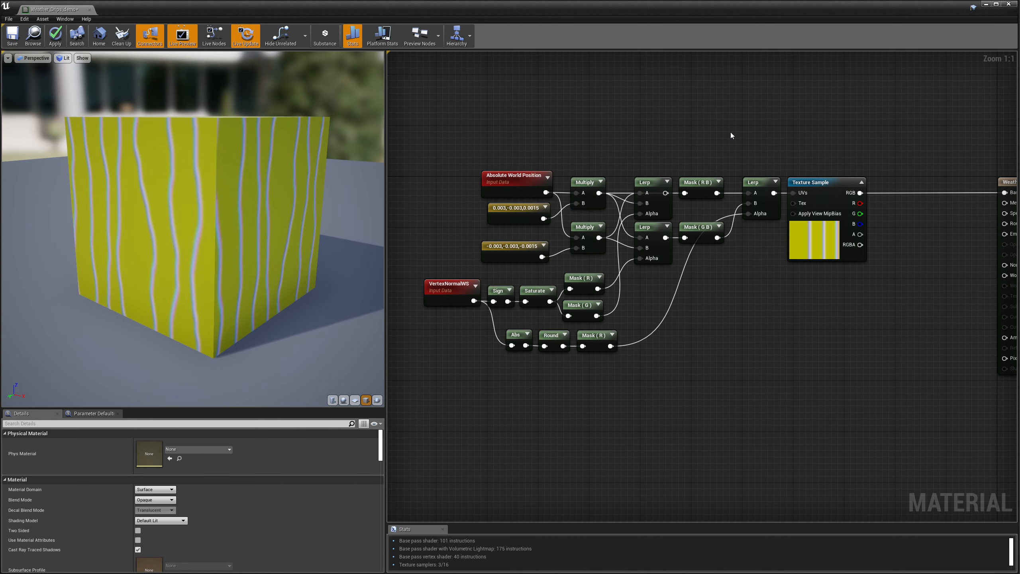
# Add a second Texture Sample node between the existing one and the material output.
pyautogui.moveTo(772, 127); pyautogui.dragTo(563, 153, button='right')
pyautogui.rightClick(622, 124)
pyautogui.write('texty')
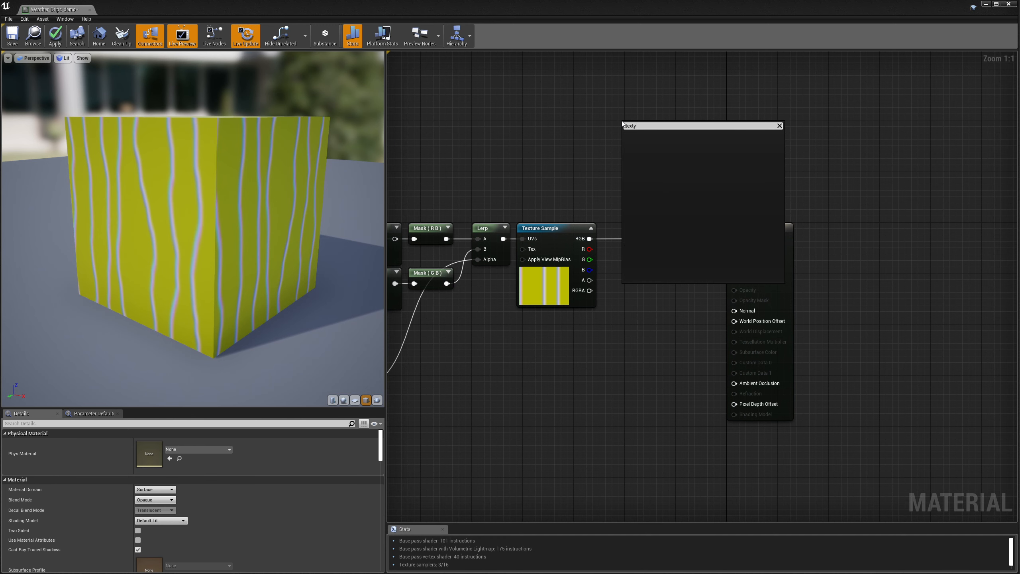
pyautogui.press('BackSpace')
pyautogui.write('ure')
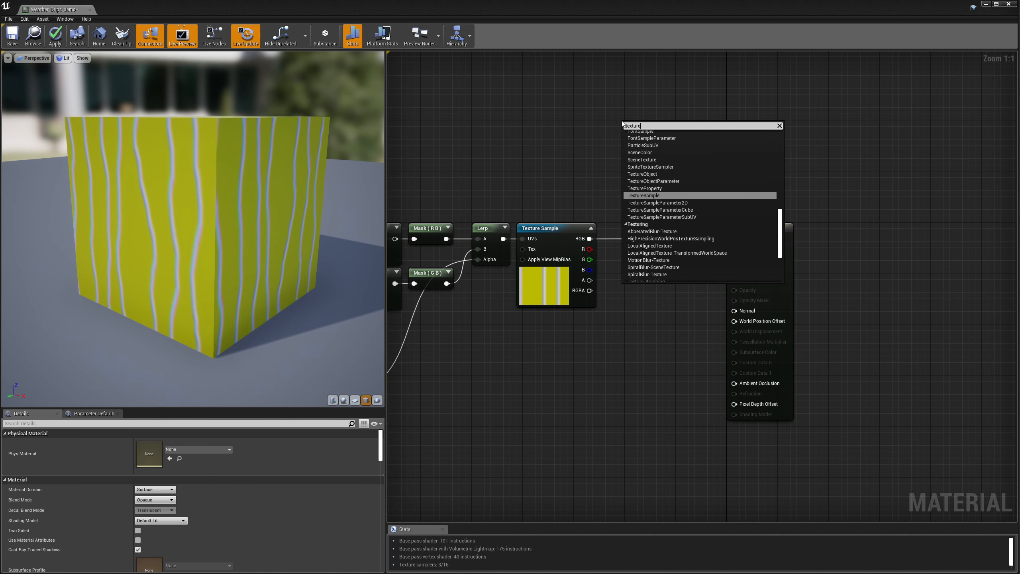
pyautogui.click(644, 196)
pyautogui.moveTo(654, 155); pyautogui.dragTo(657, 289)
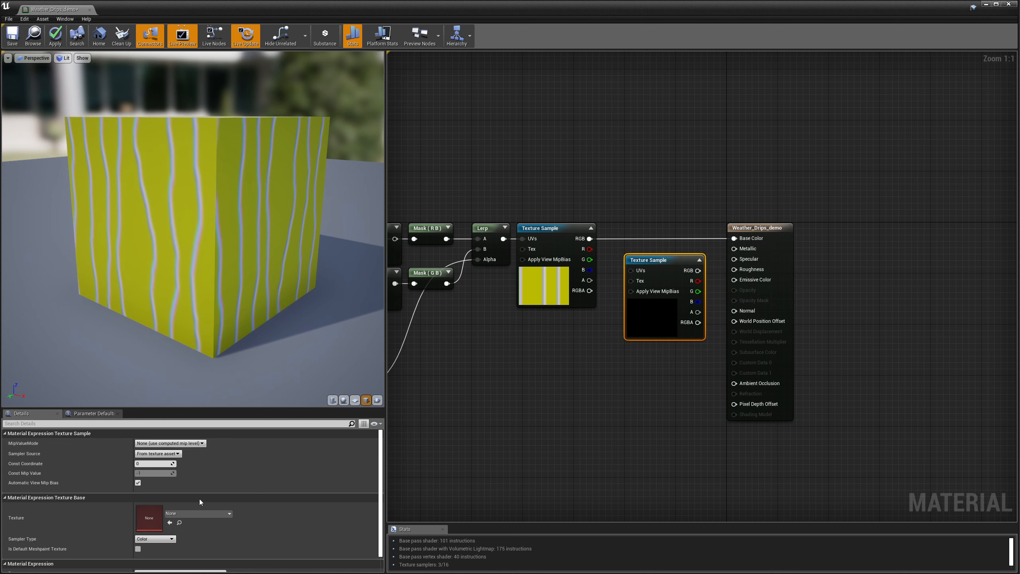
# Assign the rain_drip_mask texture to the new Texture Sample.
pyautogui.click(207, 514)
pyautogui.moveTo(282, 406); pyautogui.dragTo(283, 419)
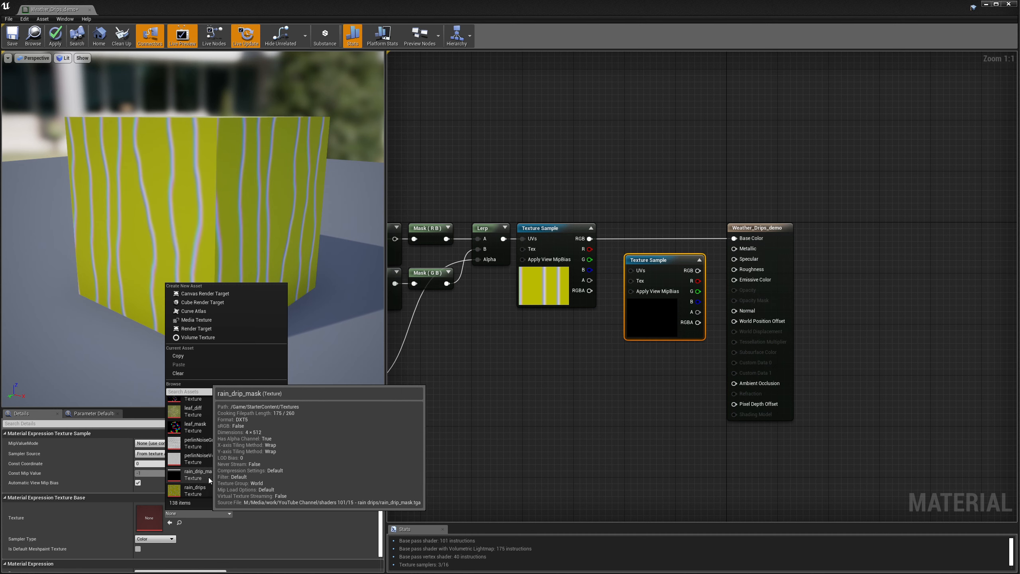
pyautogui.click(209, 477)
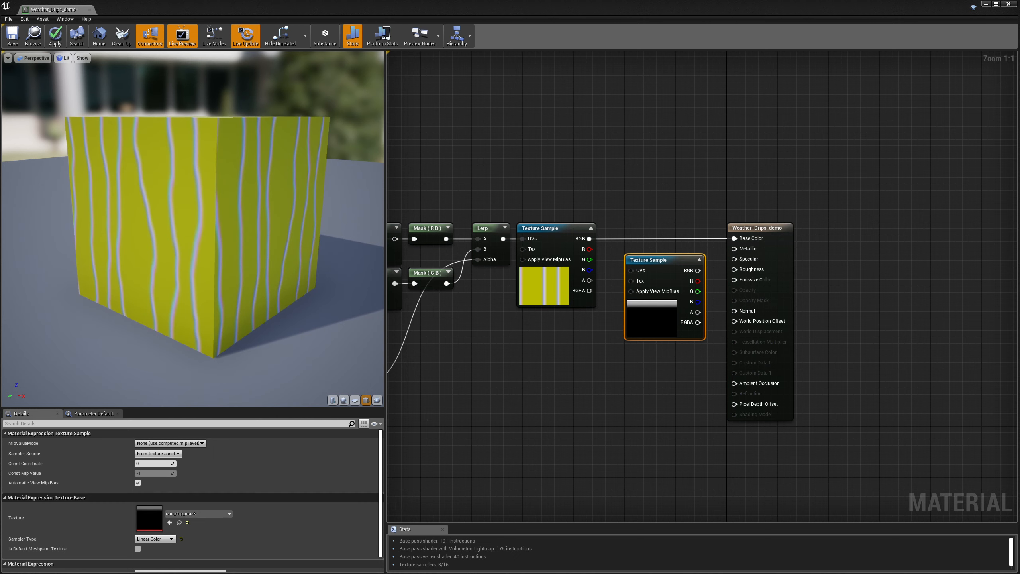
# Open the rain_drip_mask texture, examine its red channel alone with green, blue and alpha hidden, and close it.
pyautogui.moveTo(45, 341); pyautogui.dragTo(411, 180)
pyautogui.doubleClick(412, 180)
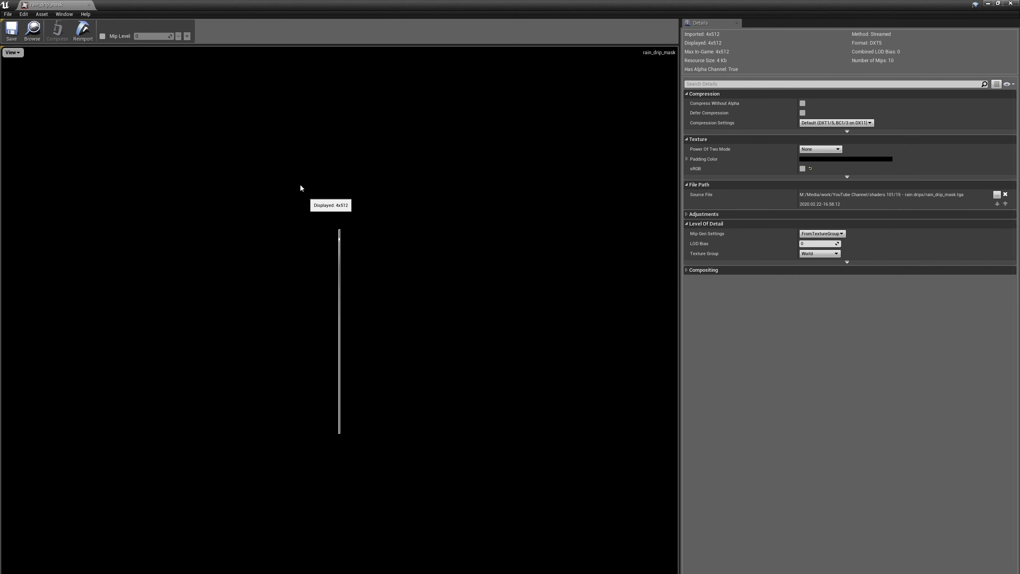
pyautogui.scroll(5, 347, 297)
pyautogui.scroll(1, 346, 302)
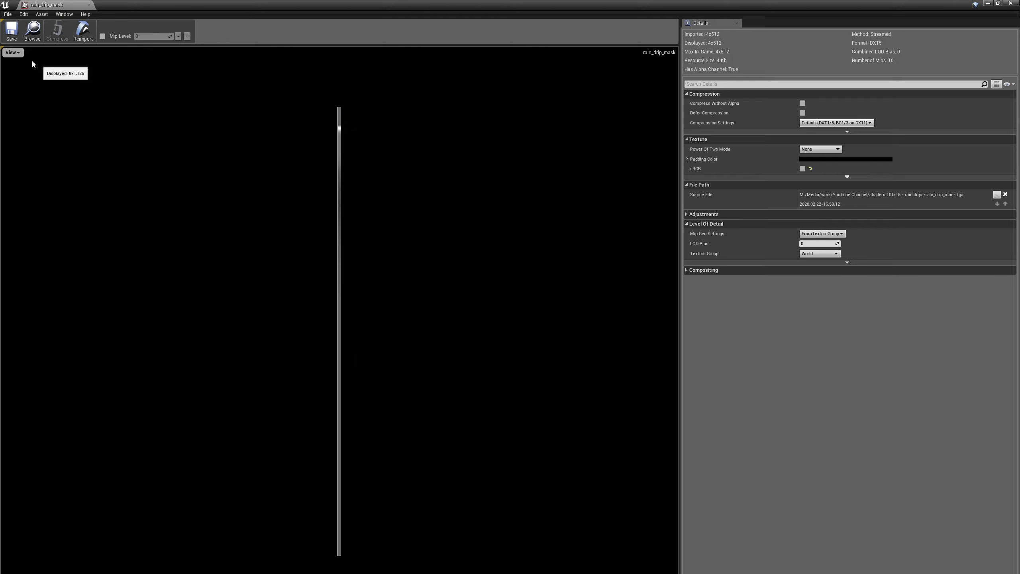
pyautogui.click(12, 52)
pyautogui.click(20, 77)
pyautogui.click(12, 52)
pyautogui.click(23, 87)
pyautogui.click(12, 53)
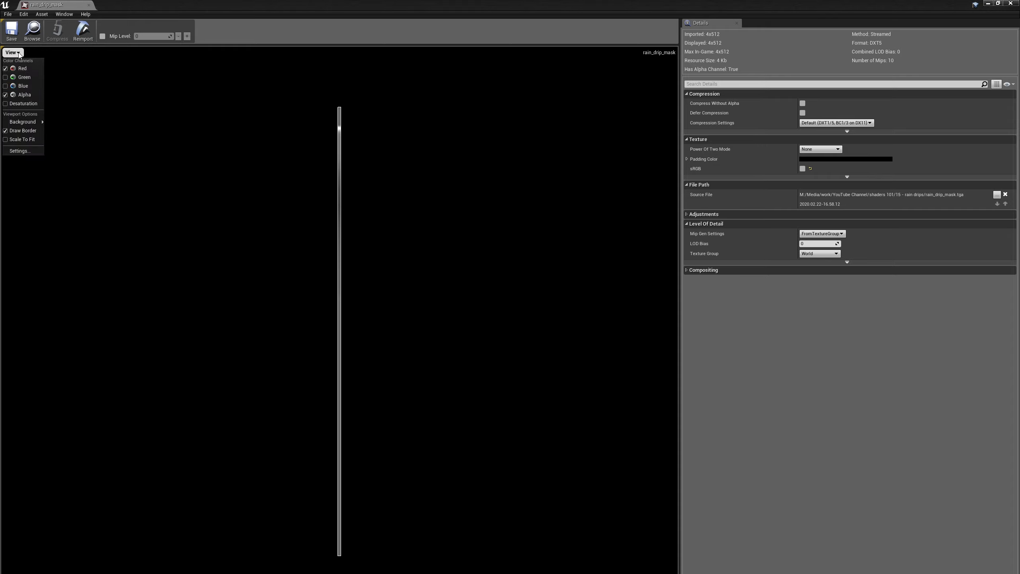
pyautogui.click(27, 96)
pyautogui.scroll(1, 242, 256)
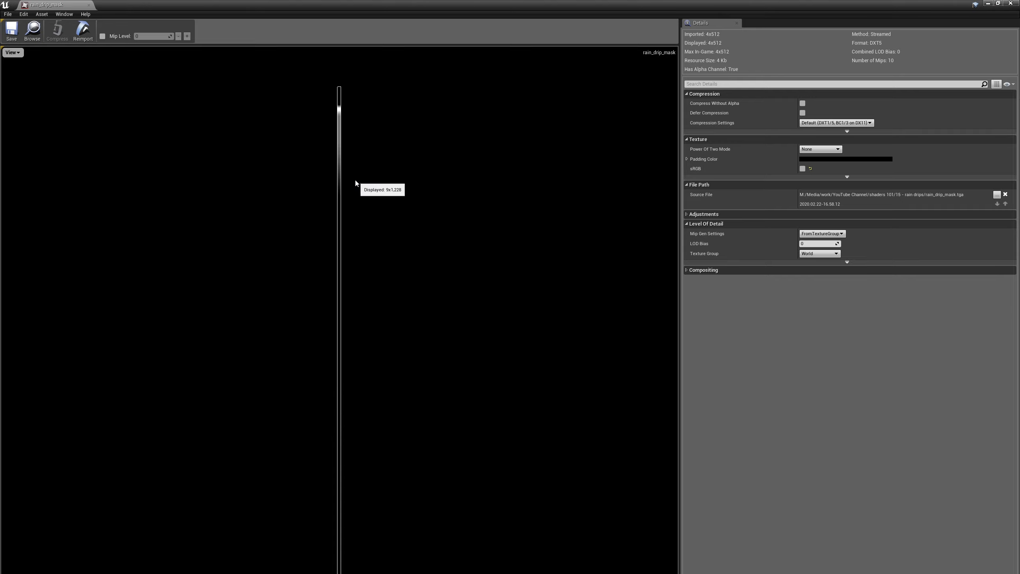
pyautogui.click(90, 5)
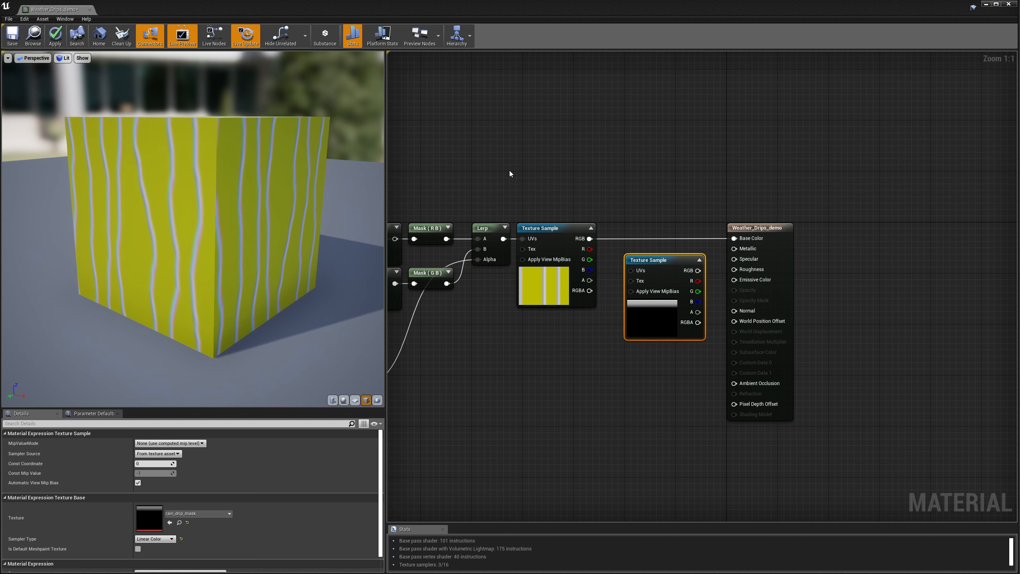
# Move the rain_drip_mask Texture Sample above the drips row and add a WorldPosition node to its left.
pyautogui.moveTo(652, 263); pyautogui.dragTo(642, 123)
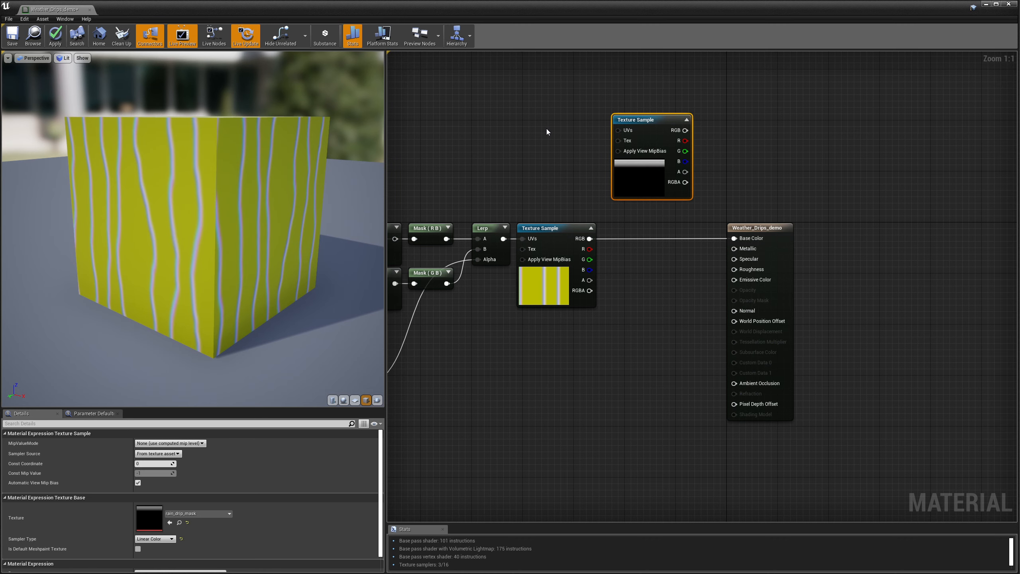
pyautogui.moveTo(553, 134); pyautogui.dragTo(591, 183, button='right')
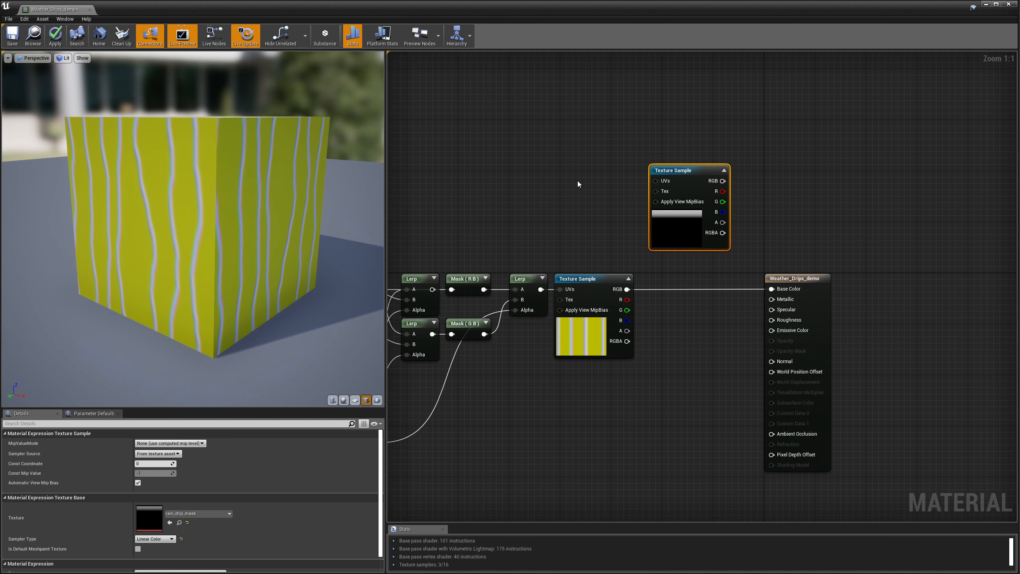
pyautogui.rightClick(501, 137)
pyautogui.write('world')
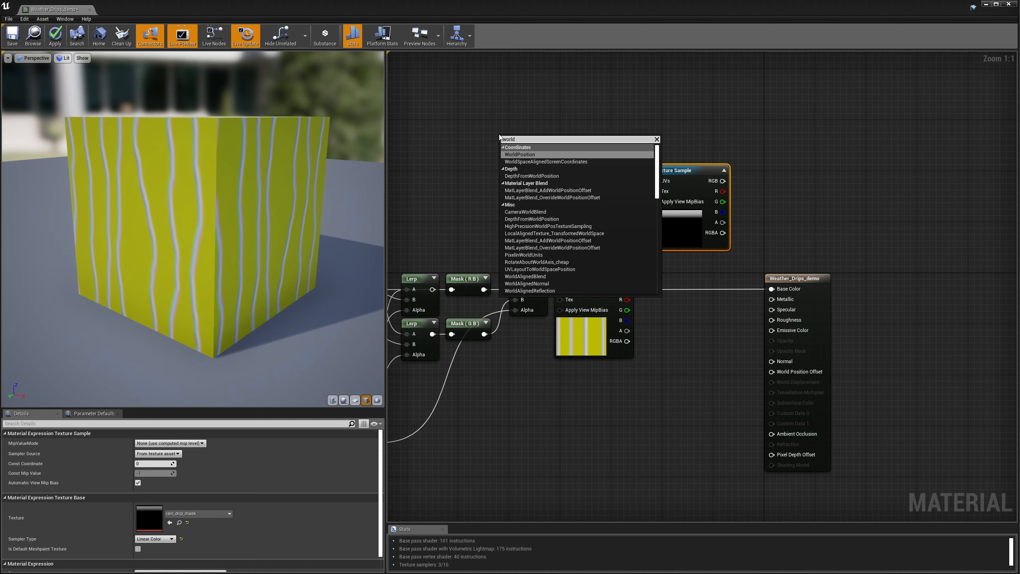
pyautogui.click(518, 155)
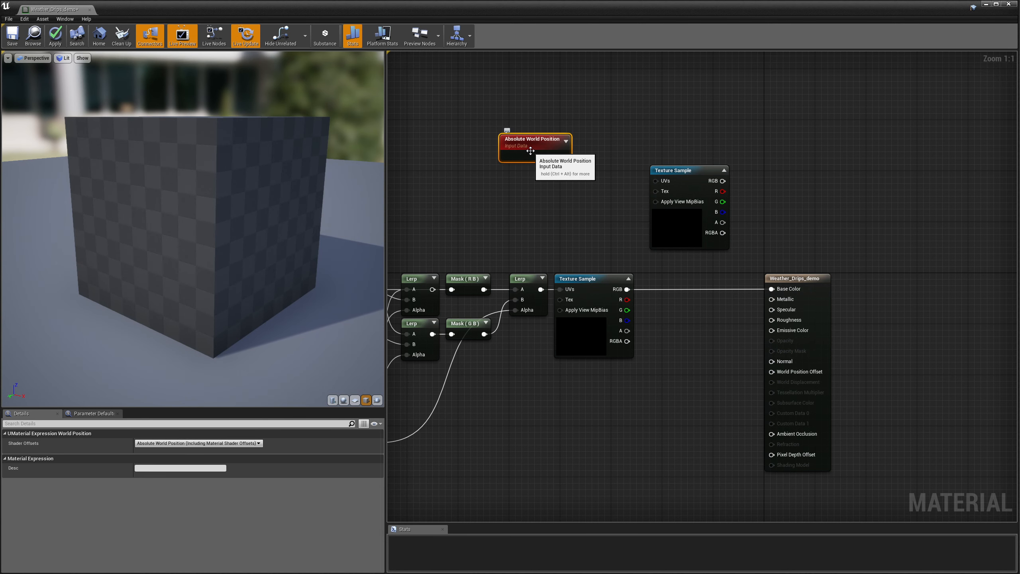
pyautogui.moveTo(530, 150); pyautogui.dragTo(460, 154)
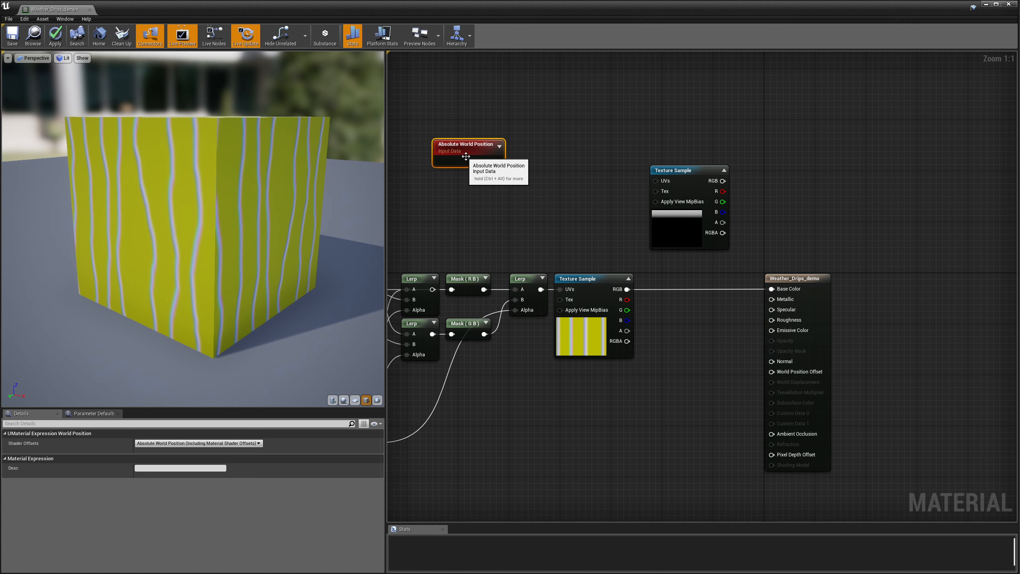
# Add a ComponentMask set to R and B, and connect the new Absolute World Position output to it.
pyautogui.rightClick(487, 207)
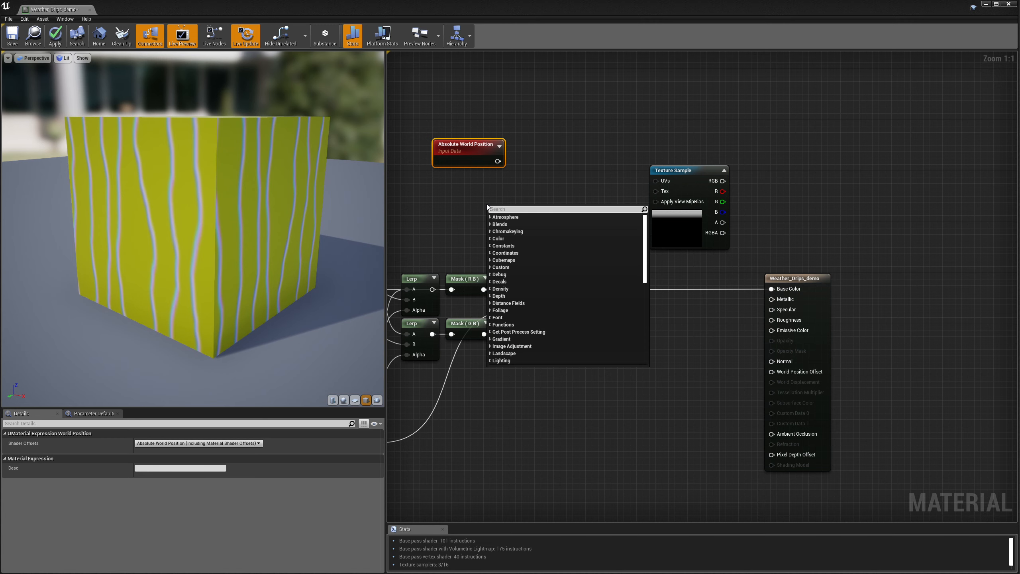
pyautogui.write('comp')
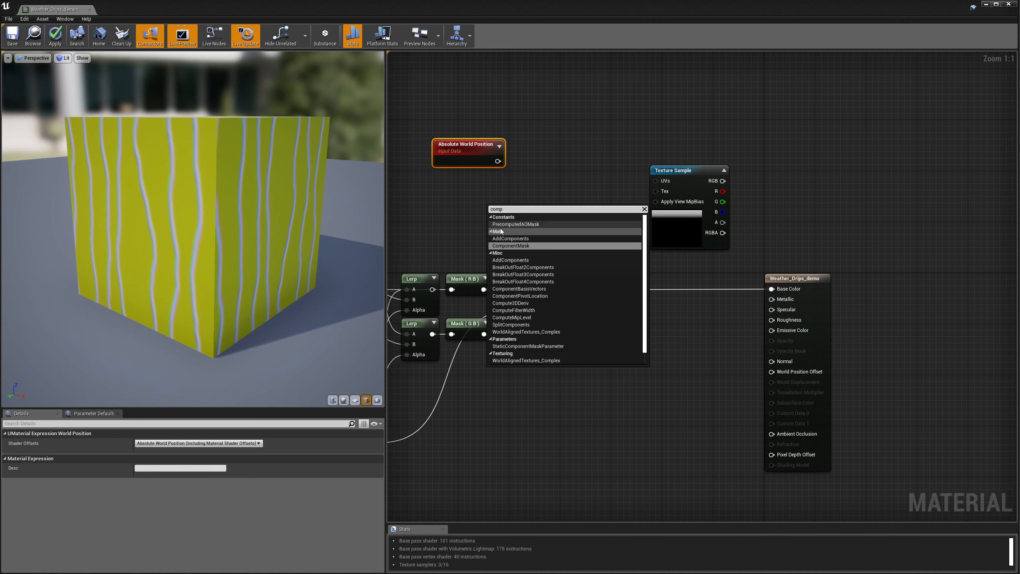
pyautogui.click(511, 245)
pyautogui.moveTo(497, 161); pyautogui.dragTo(494, 220)
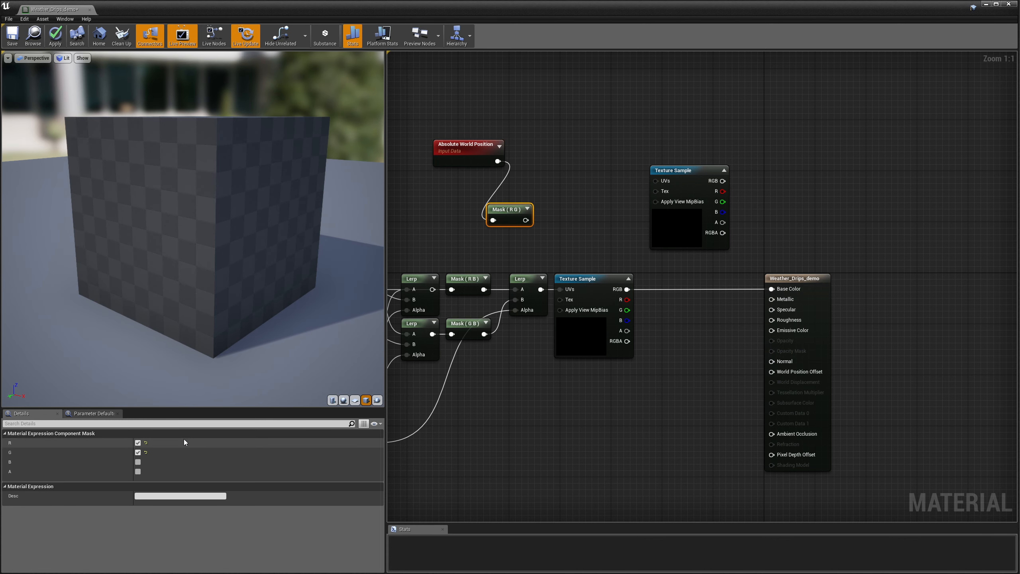
pyautogui.click(138, 452)
pyautogui.click(138, 462)
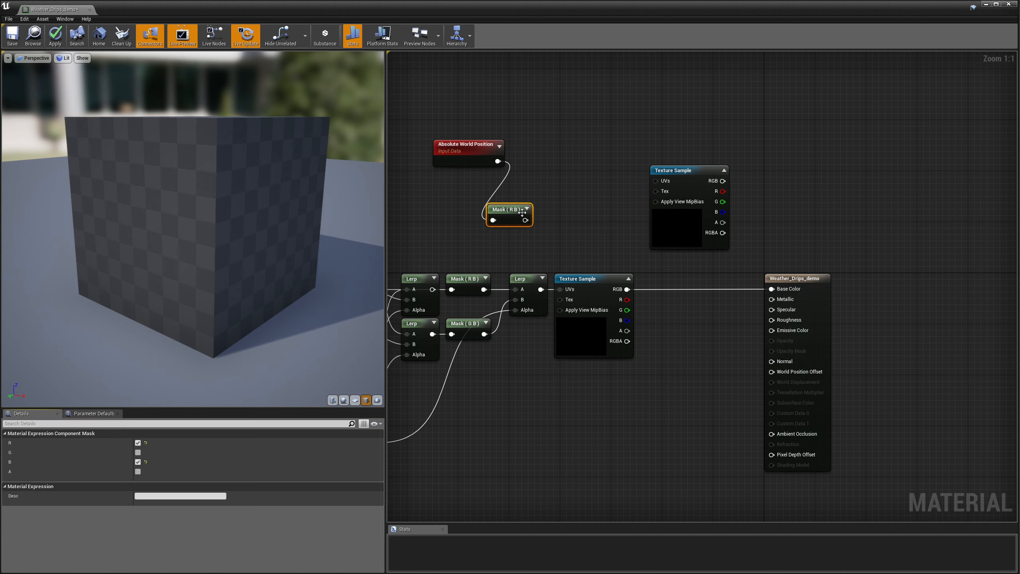
# Connect the new mask to the rain_drip_mask sample's UVs and its R output to Base Color, and check the preview up close.
pyautogui.moveTo(509, 215); pyautogui.dragTo(658, 183)
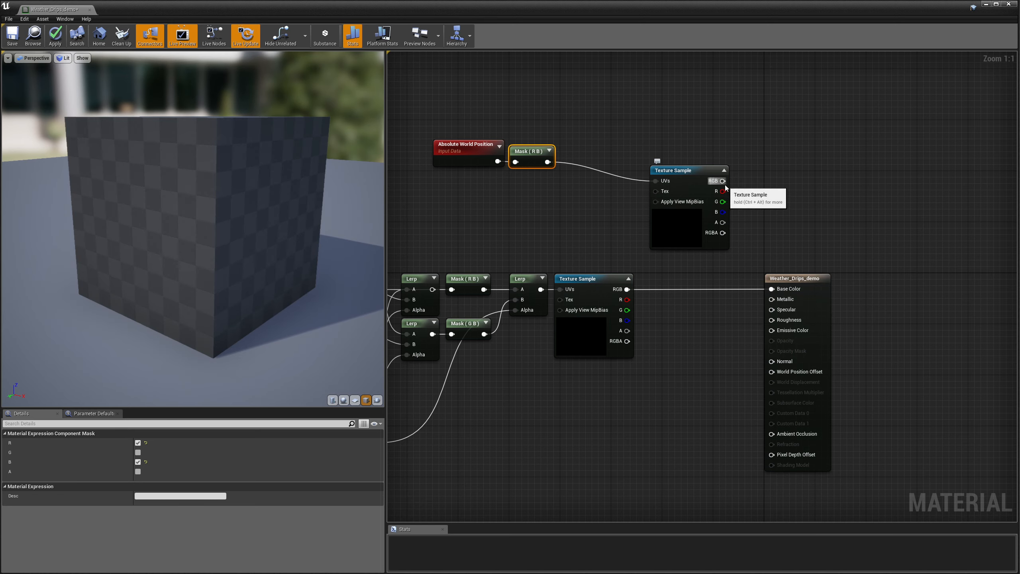
pyautogui.moveTo(724, 193); pyautogui.dragTo(771, 291)
pyautogui.moveTo(464, 111); pyautogui.dragTo(616, 174)
pyautogui.scroll(6, 141, 224)
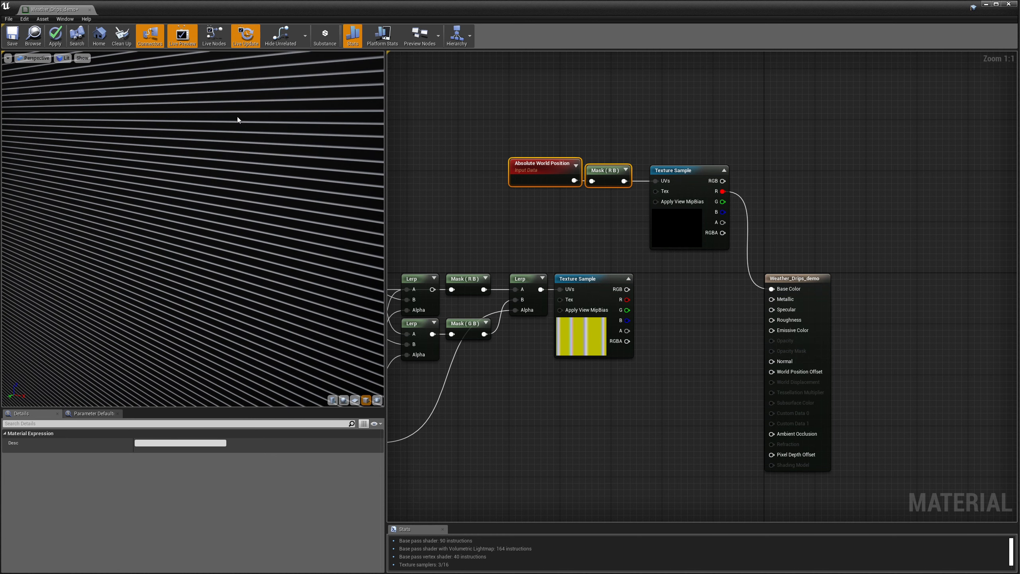
pyautogui.scroll(-6, 233, 234)
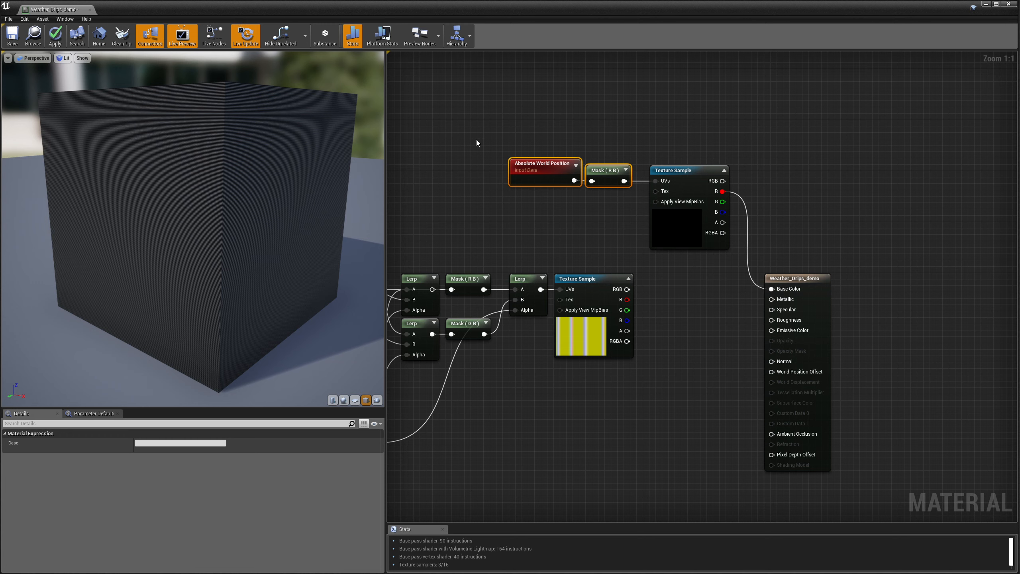
# Move the upper Absolute World Position and R B mask nodes left, leaving a gap between them.
pyautogui.moveTo(542, 157); pyautogui.dragTo(466, 164)
pyautogui.click(511, 152)
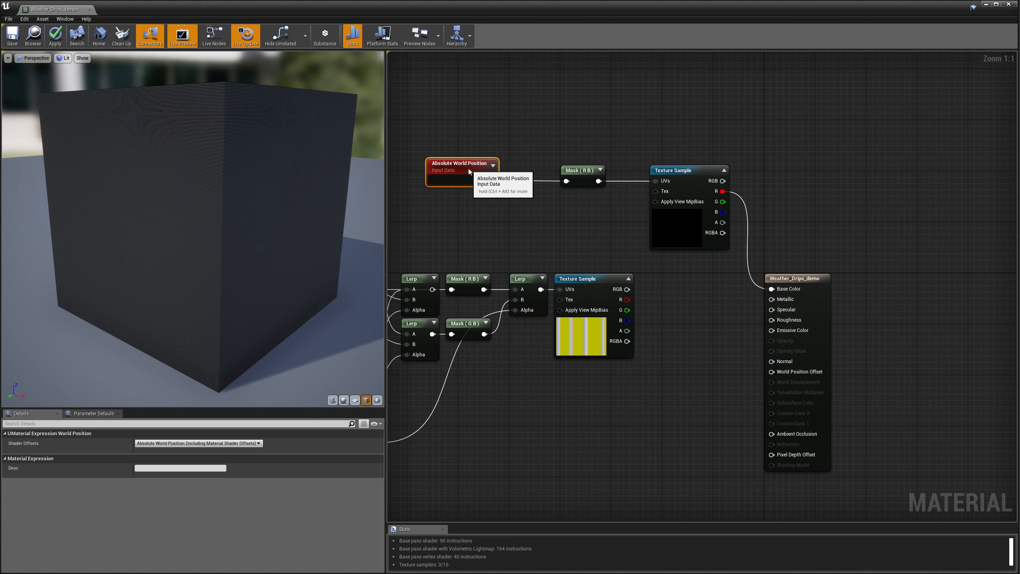
# Add a Multiply node below the upper Absolute World Position row and connect that world position output to its A input.
pyautogui.rightClick(518, 205)
pyautogui.write('multiply')
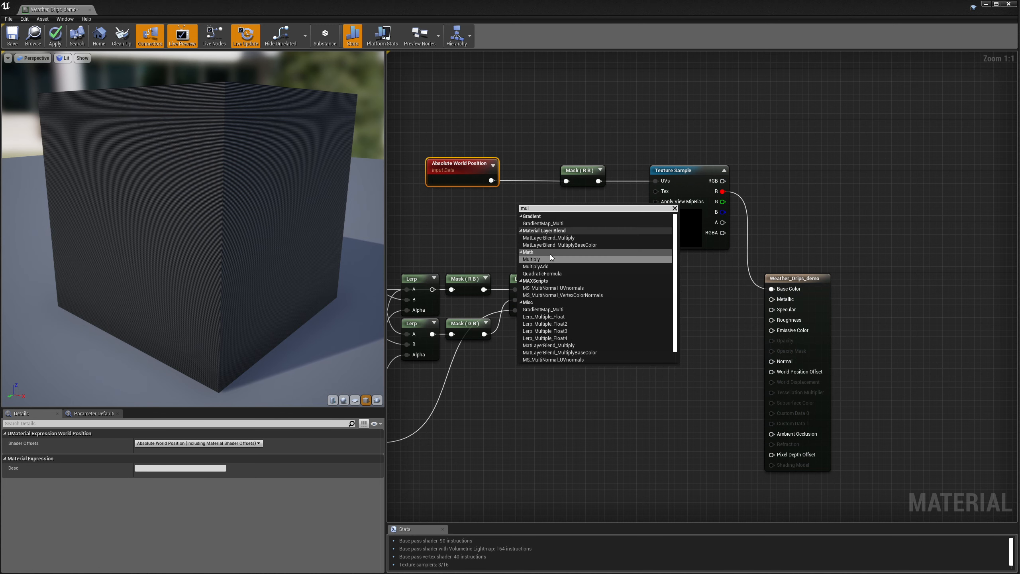
pyautogui.click(543, 260)
pyautogui.moveTo(491, 181); pyautogui.dragTo(525, 218)
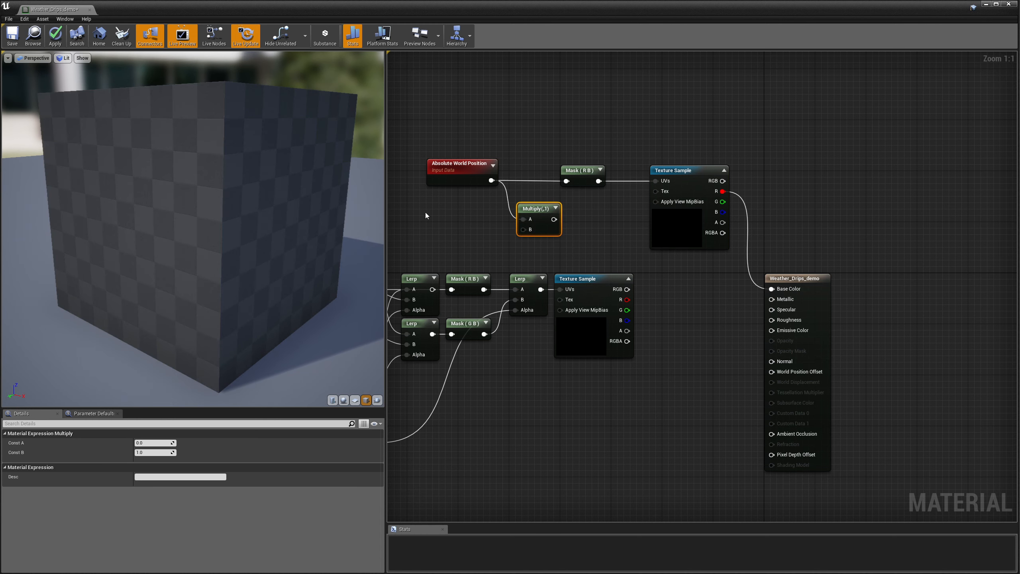
# Add a Constant3Vector below the upper world position node with R 0.01, G 0.01 and B 0.005.
pyautogui.rightClick(451, 217)
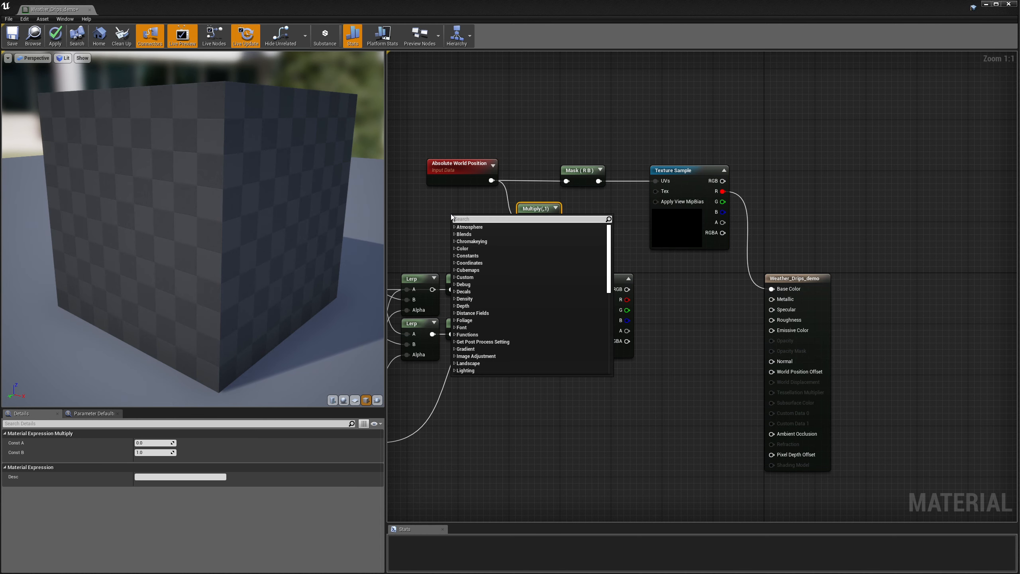
pyautogui.write('const')
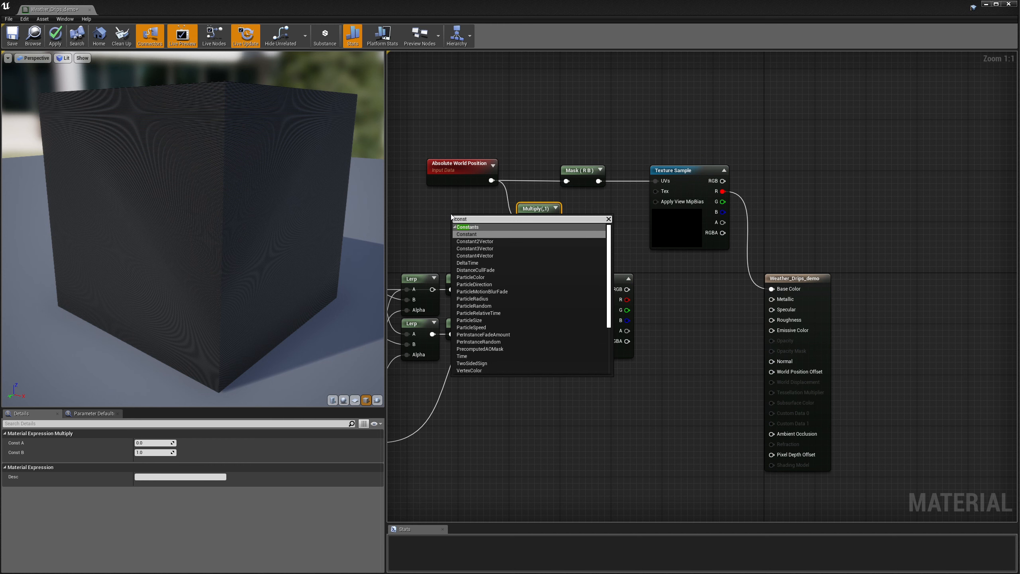
pyautogui.click(475, 248)
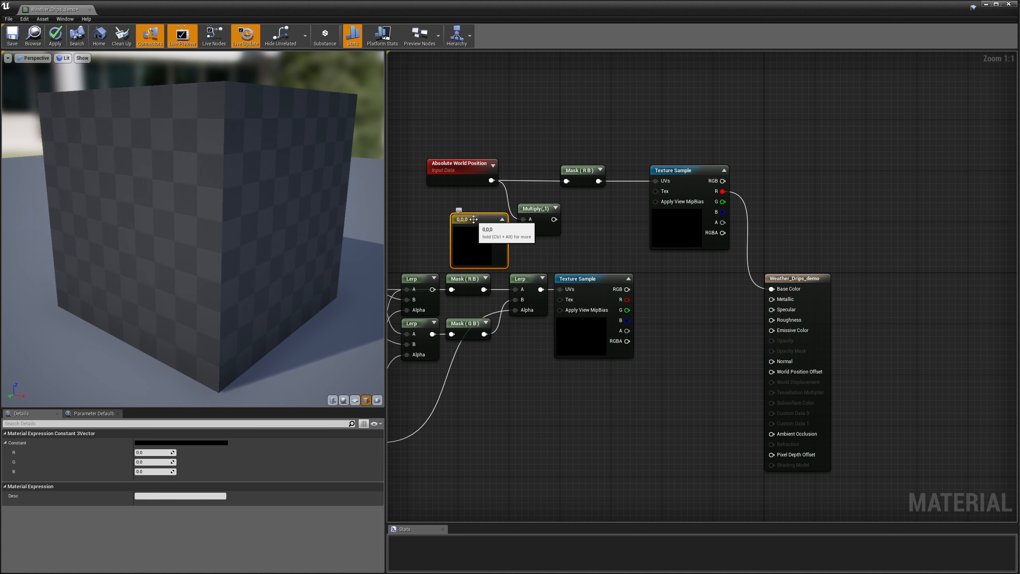
pyautogui.click(150, 452)
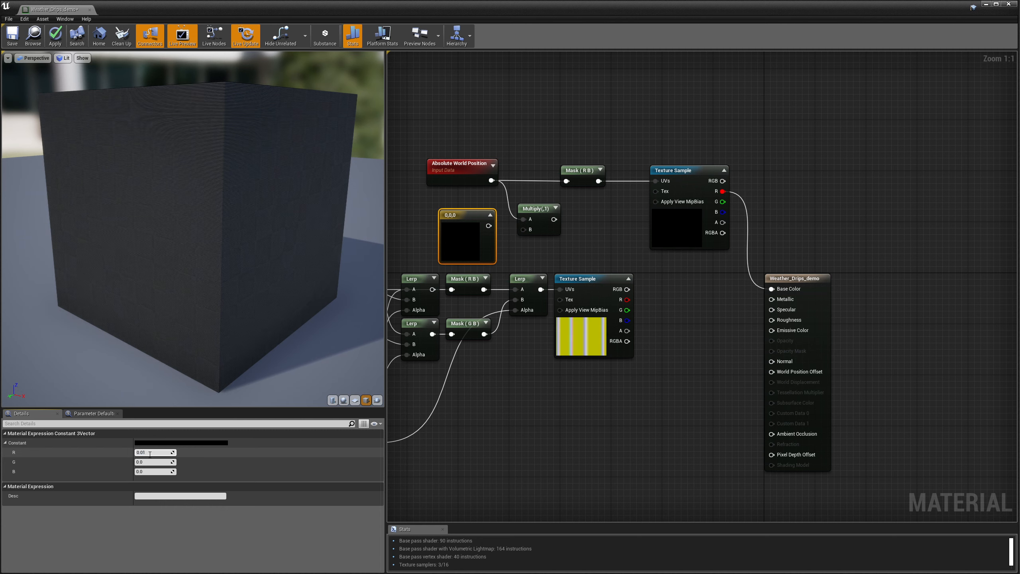
pyautogui.click(154, 462)
pyautogui.write('0.01')
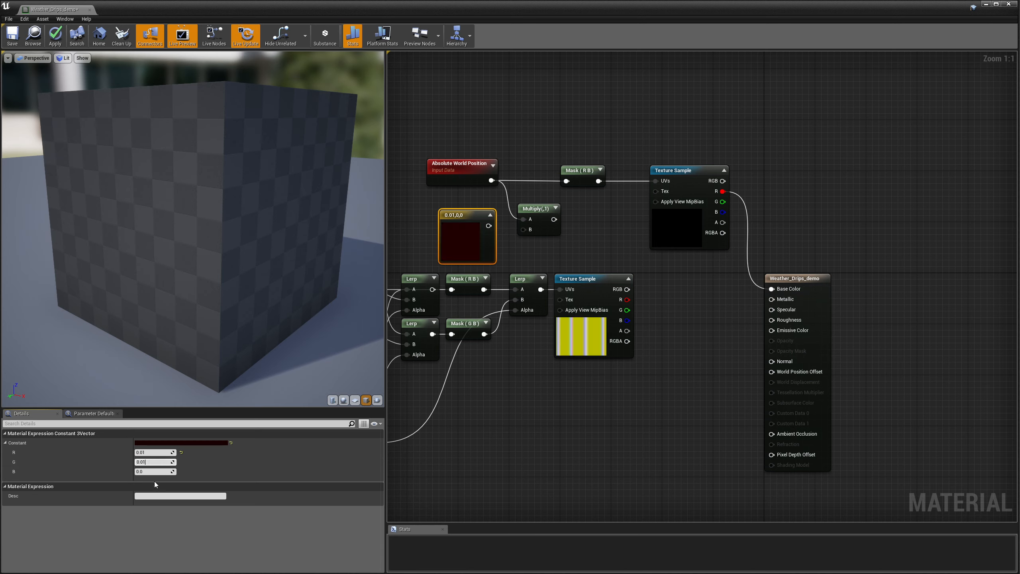
pyautogui.click(155, 471)
pyautogui.write('0.')
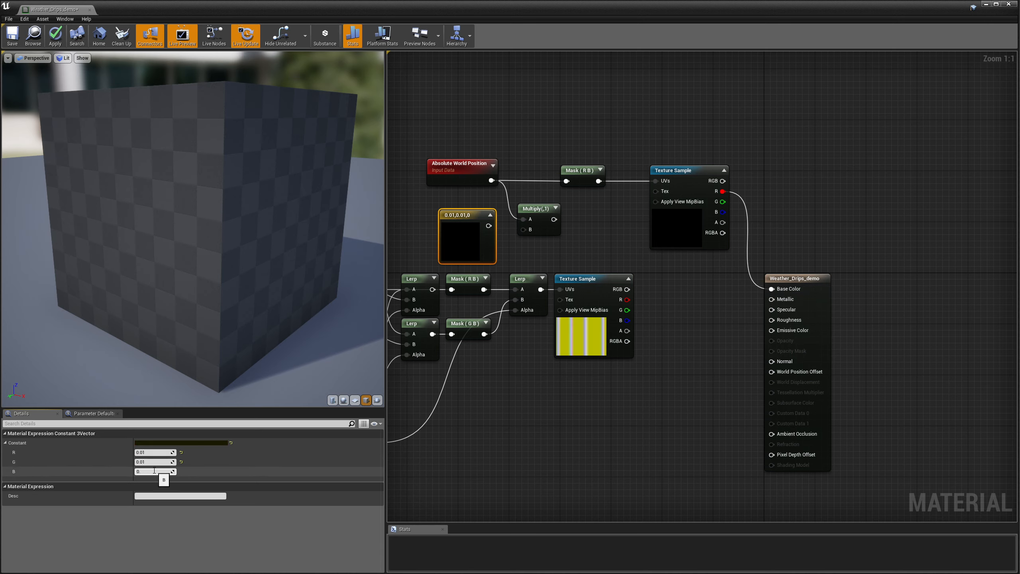
pyautogui.write('005')
pyautogui.press('Return')
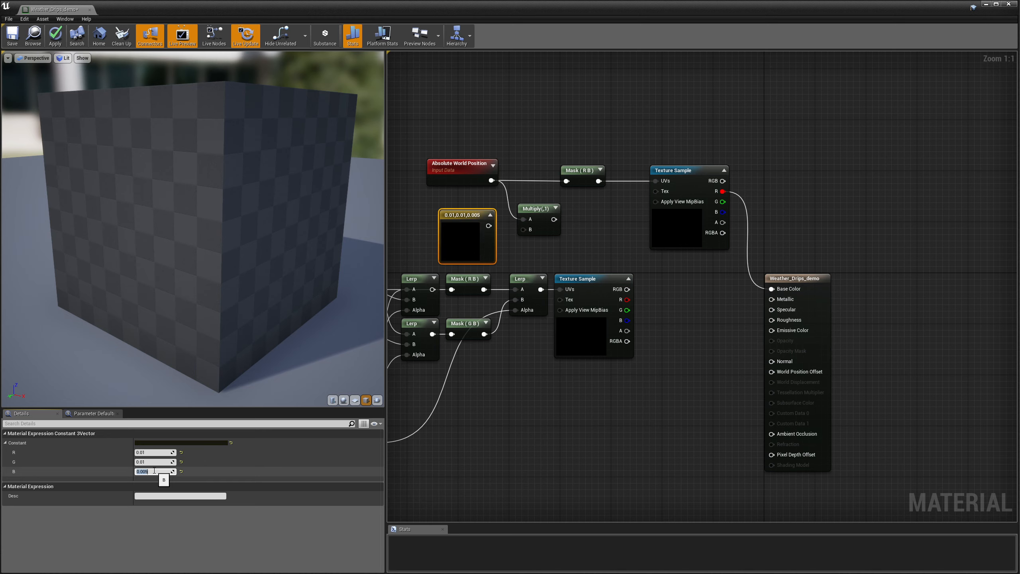
# Wire the collapsed constant into Multiply's B and Multiply's output into the upper R B mask, tidy the nodes, and check the preview.
pyautogui.click(487, 214)
pyautogui.moveTo(485, 225); pyautogui.dragTo(566, 182)
pyautogui.moveTo(531, 210); pyautogui.dragTo(516, 175)
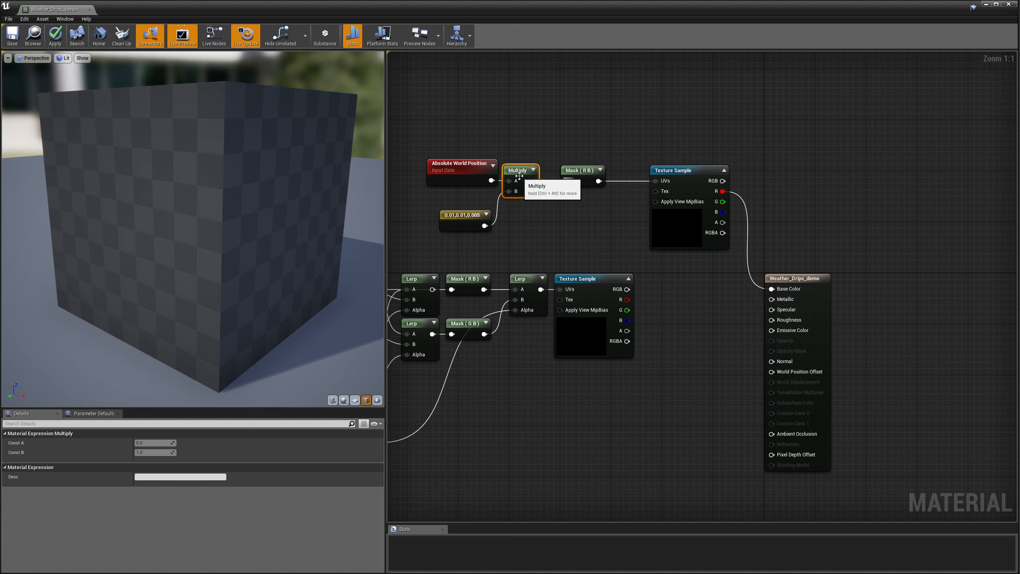
pyautogui.moveTo(462, 220); pyautogui.dragTo(462, 200)
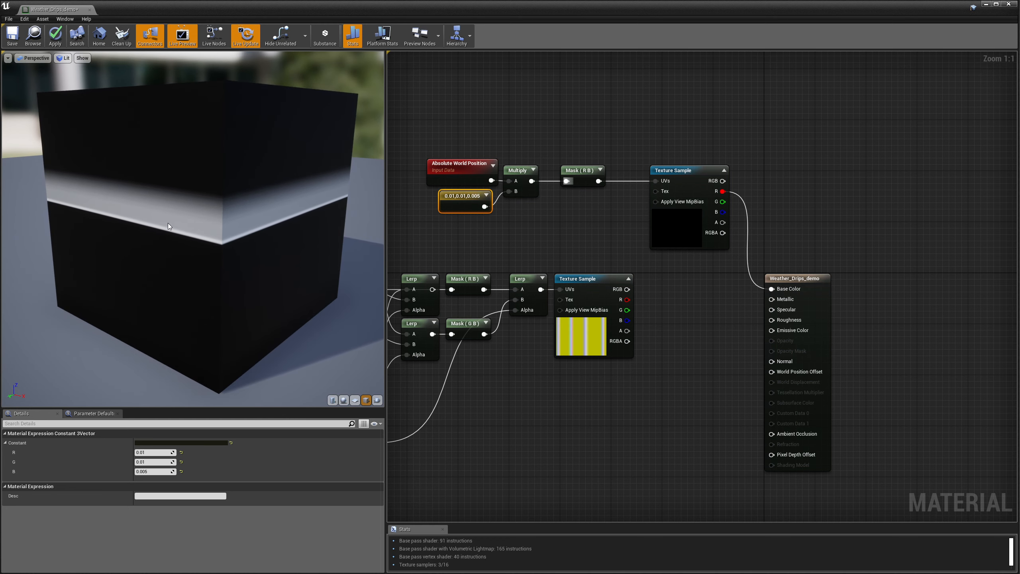
pyautogui.moveTo(162, 178); pyautogui.dragTo(287, 179)
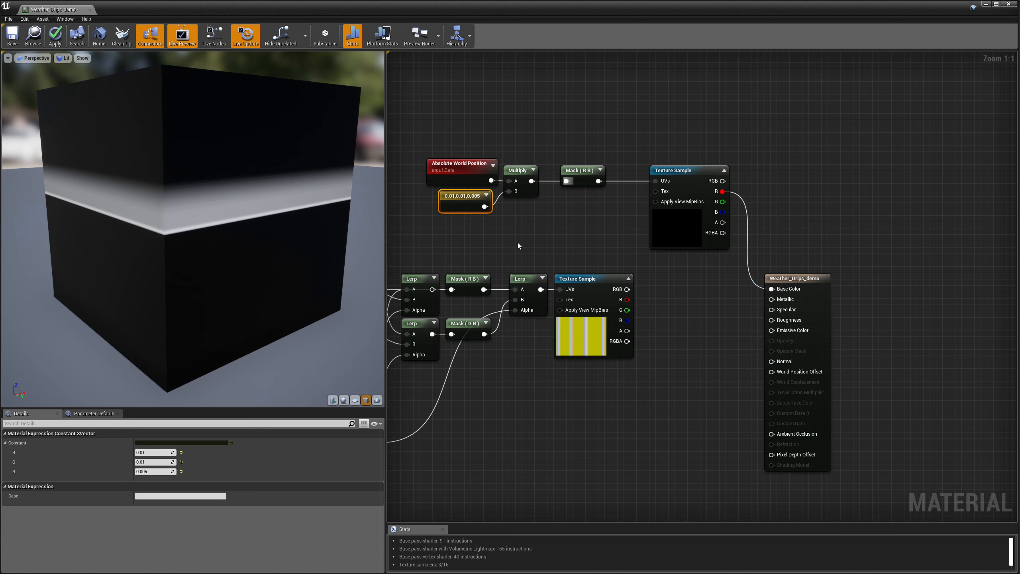
# Add a Time node below the upper Multiply node.
pyautogui.rightClick(525, 233)
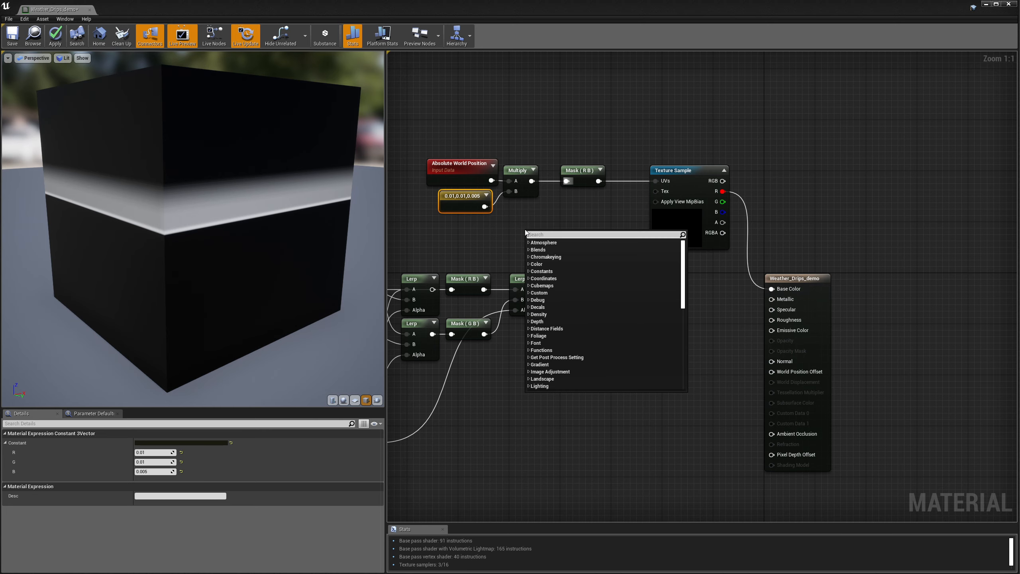
pyautogui.write('time')
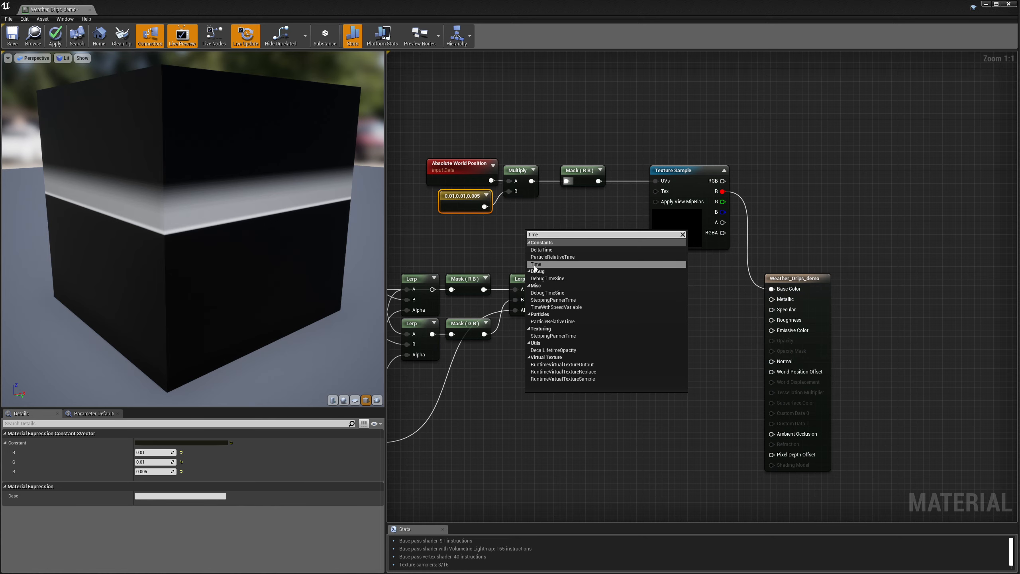
pyautogui.click(536, 264)
pyautogui.moveTo(544, 240); pyautogui.dragTo(483, 241)
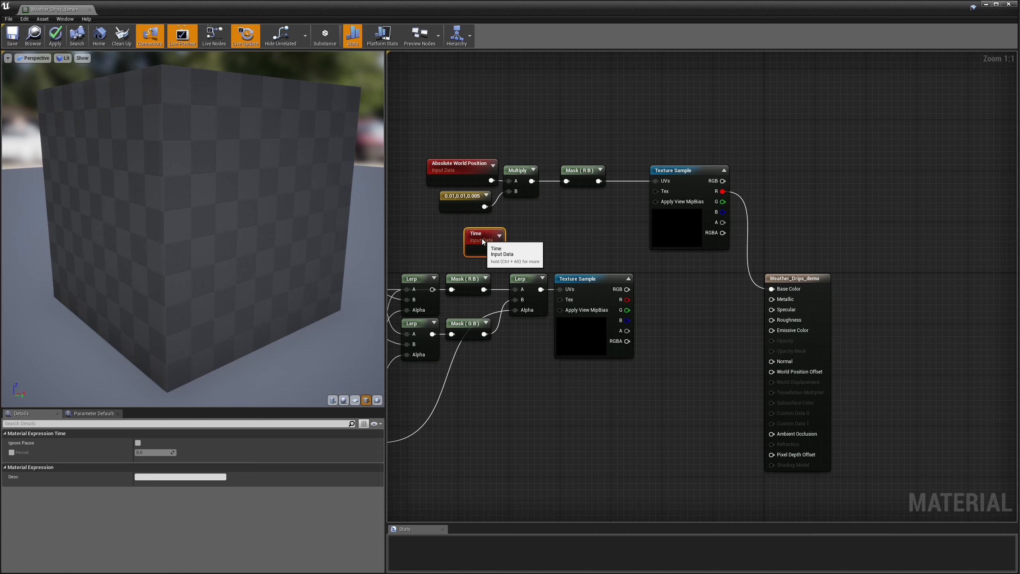
pyautogui.moveTo(482, 241); pyautogui.dragTo(494, 240)
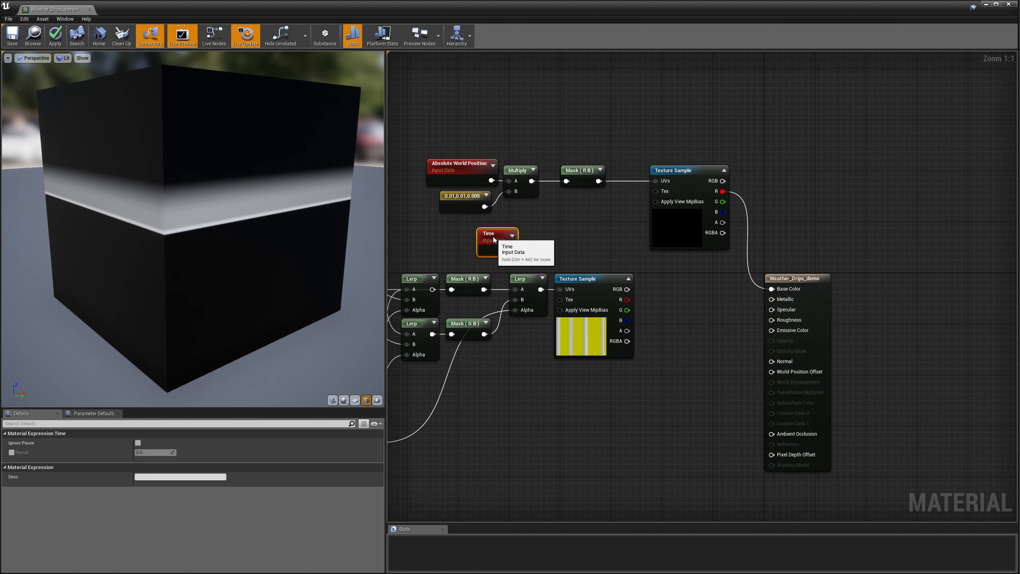
# Shift the upper world position, constant, Multiply and R B mask nodes left, and place the Time node beneath the mask.
pyautogui.moveTo(581, 173); pyautogui.dragTo(561, 174)
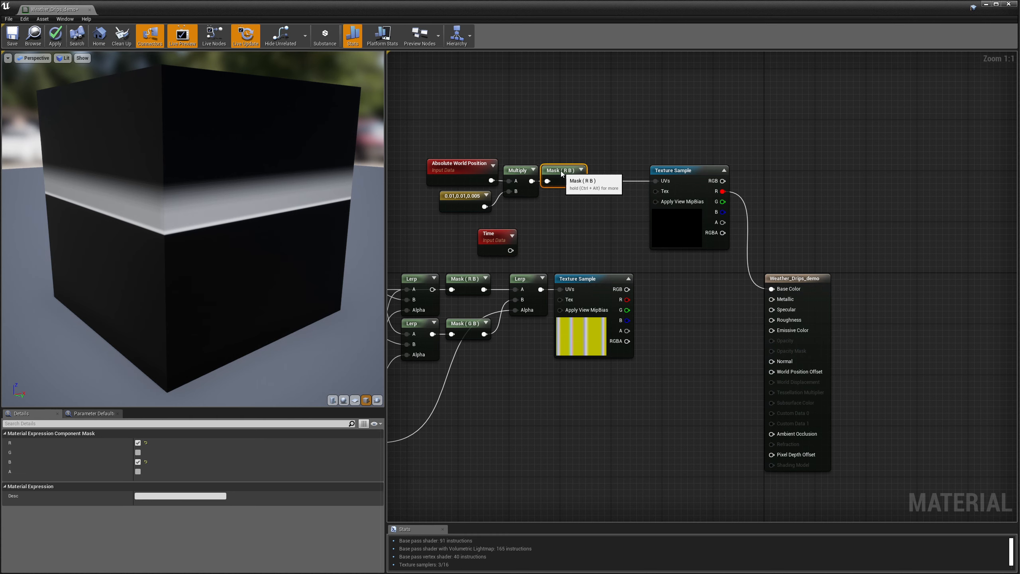
pyautogui.moveTo(502, 151); pyautogui.dragTo(593, 213)
pyautogui.moveTo(558, 178); pyautogui.dragTo(508, 178)
pyautogui.moveTo(501, 238); pyautogui.dragTo(509, 226)
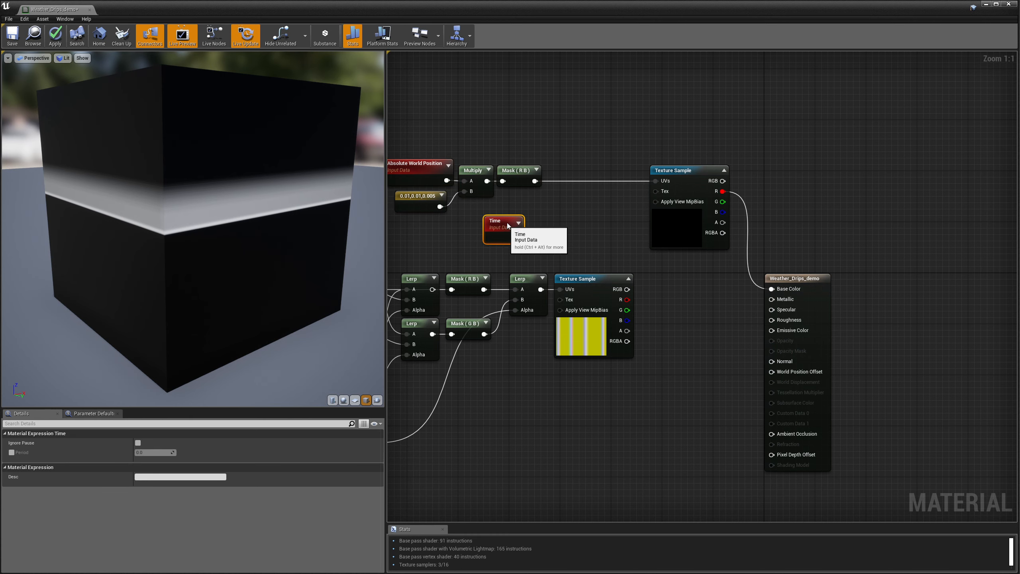
# Add an Add node combining the upper mask and Time, connect it to the rain_drip_mask sample's UVs, and align Add and Time.
pyautogui.rightClick(565, 213)
pyautogui.write('add')
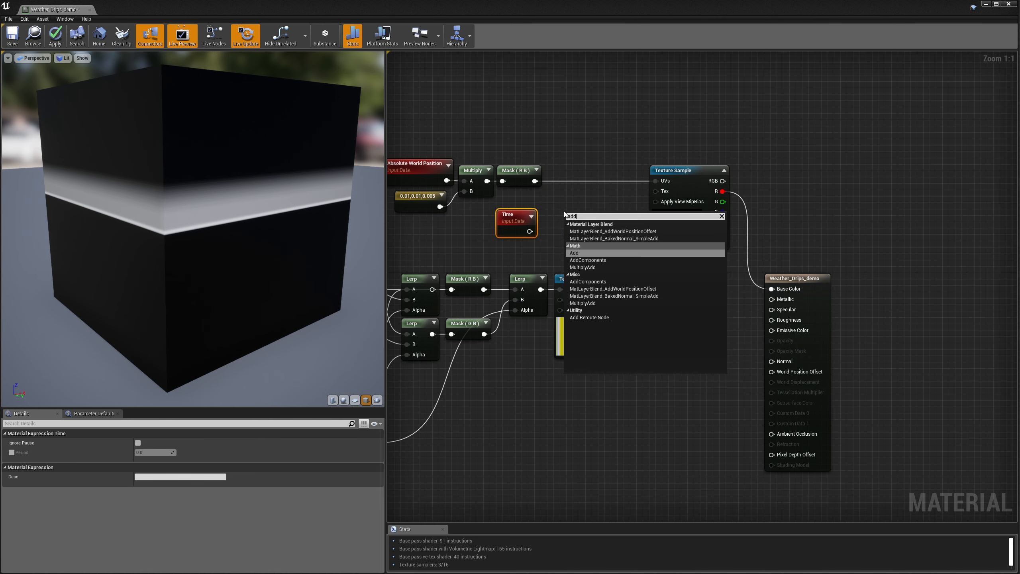
pyautogui.click(583, 253)
pyautogui.moveTo(538, 180); pyautogui.dragTo(563, 212)
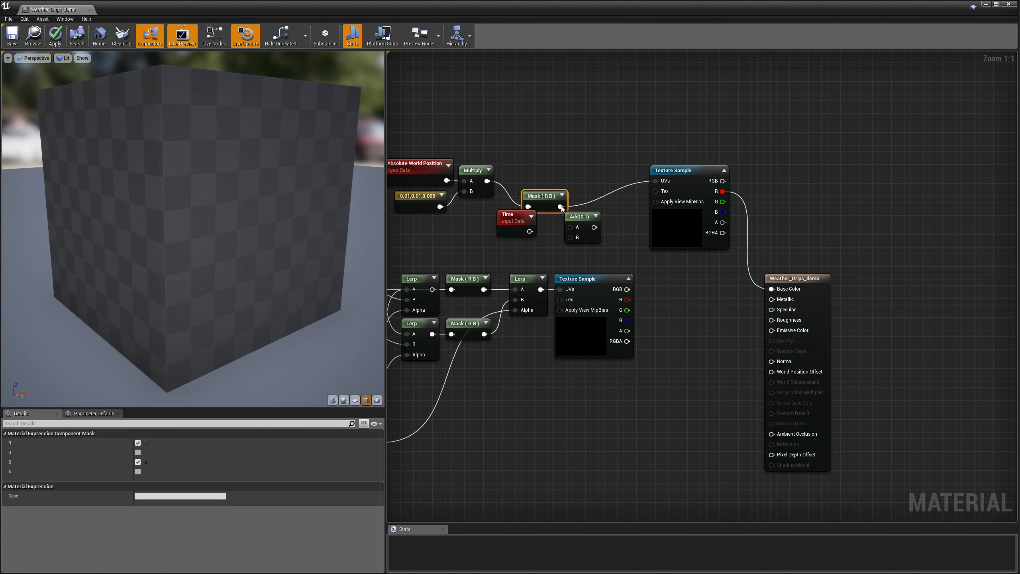
pyautogui.hotkey('ctrl', 'z')
pyautogui.moveTo(537, 181); pyautogui.dragTo(570, 238)
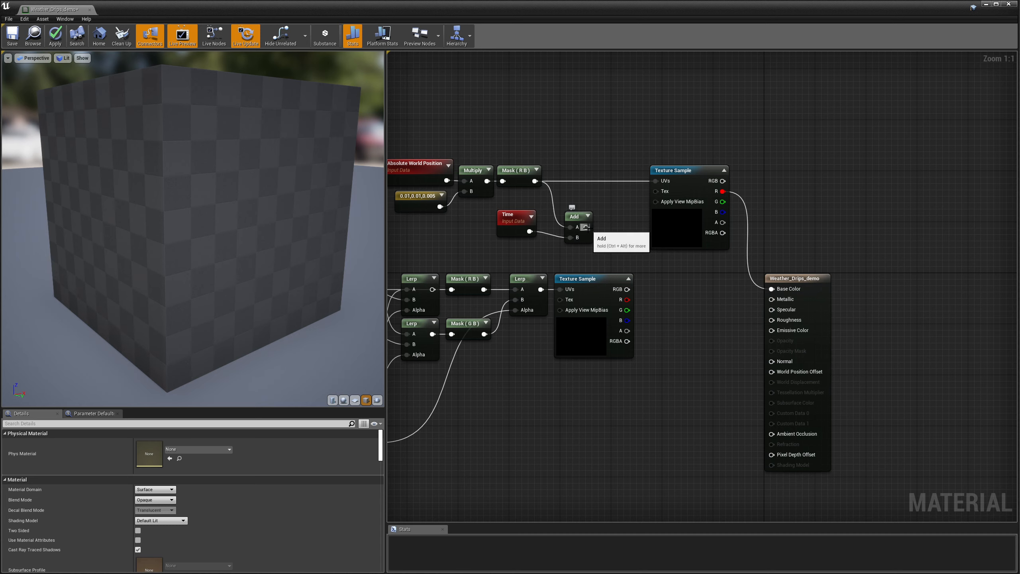
pyautogui.moveTo(655, 181); pyautogui.dragTo(656, 181)
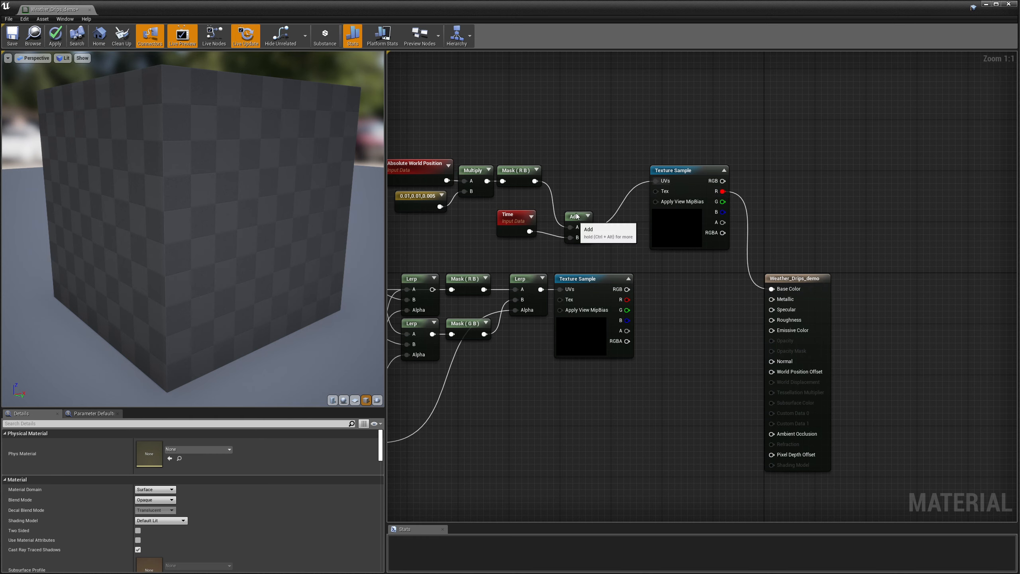
pyautogui.moveTo(577, 221); pyautogui.dragTo(576, 187)
pyautogui.moveTo(520, 211); pyautogui.dragTo(525, 197)
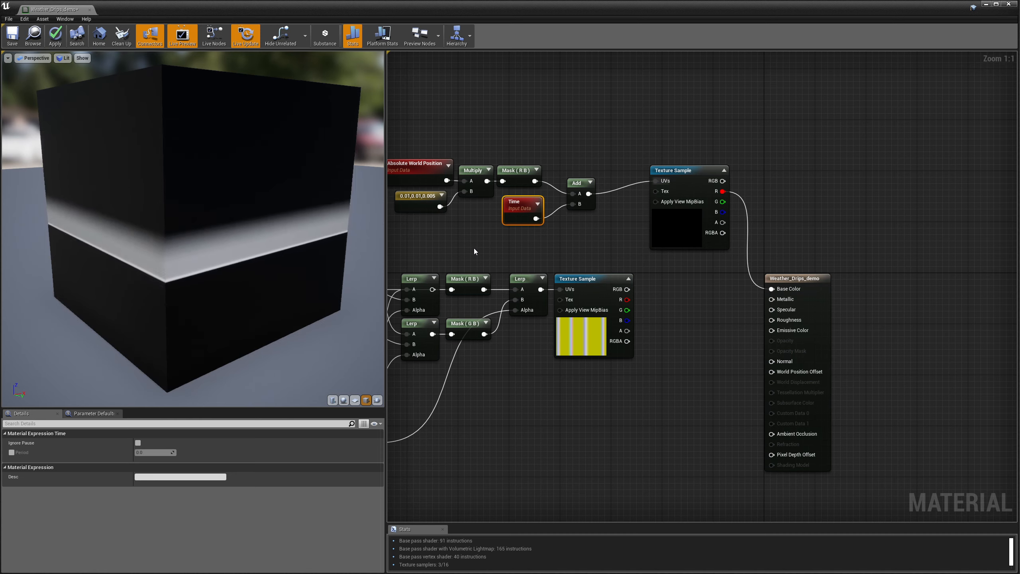
# Select the whole lower rain_drips network and move it down and to the left, clear of the mask row.
pyautogui.moveTo(472, 248); pyautogui.dragTo(747, 193, button='right')
pyautogui.moveTo(460, 186); pyautogui.dragTo(868, 439)
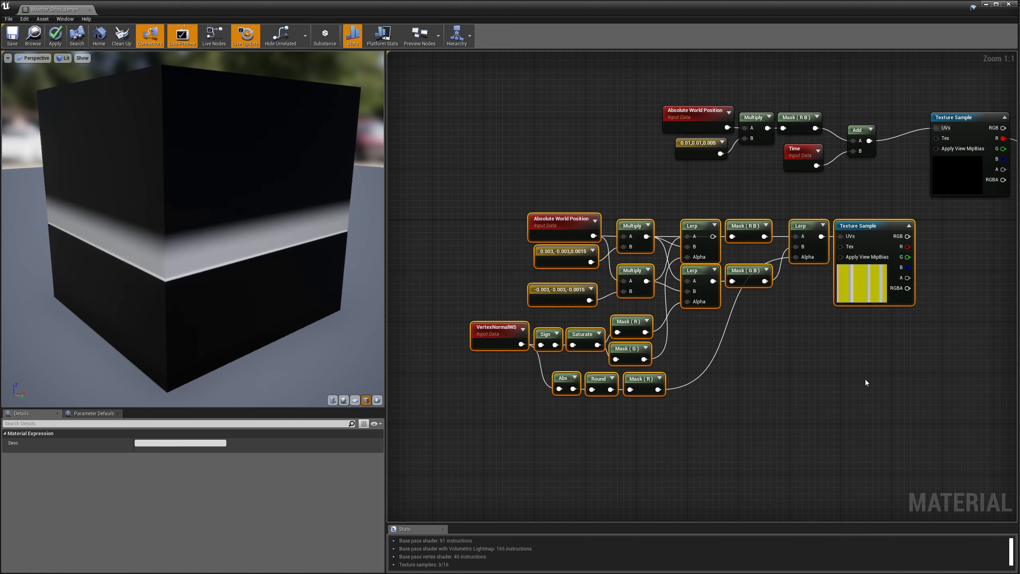
pyautogui.moveTo(860, 237); pyautogui.dragTo(668, 305)
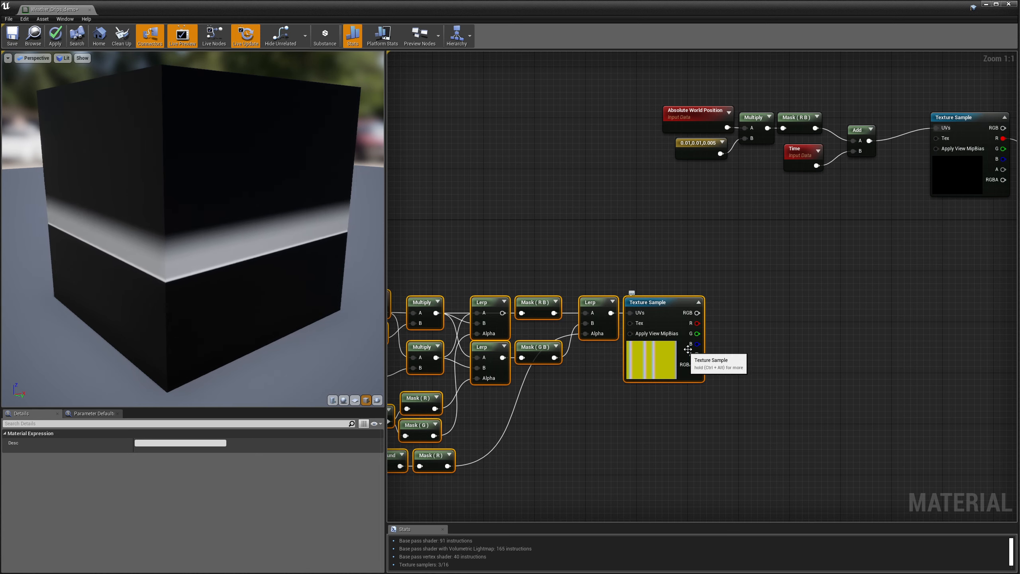
# Move the Time node down near the drips texture and add a second Add node with Time connected to its A input.
pyautogui.moveTo(807, 158); pyautogui.dragTo(808, 172)
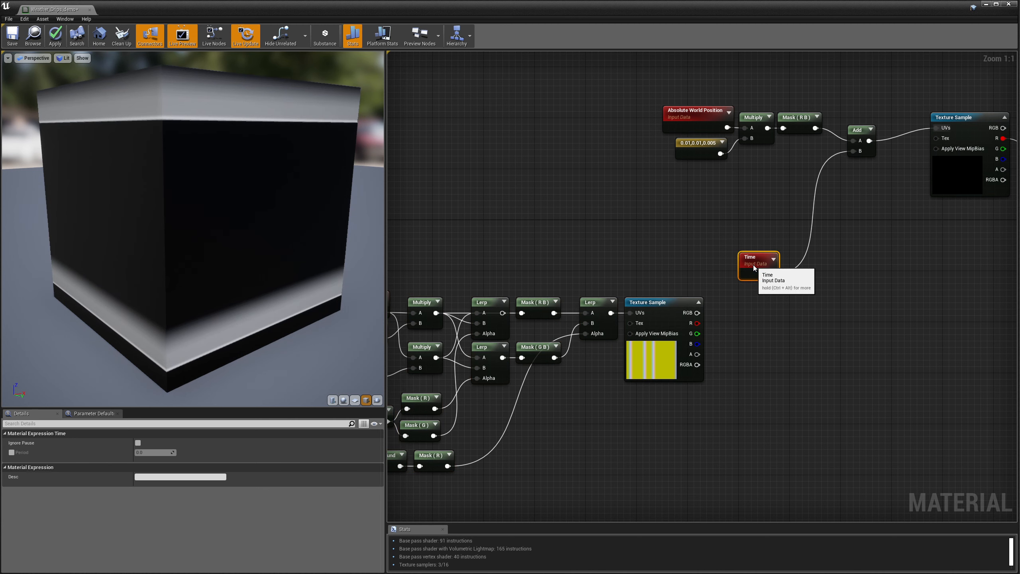
pyautogui.rightClick(808, 297)
pyautogui.write('add')
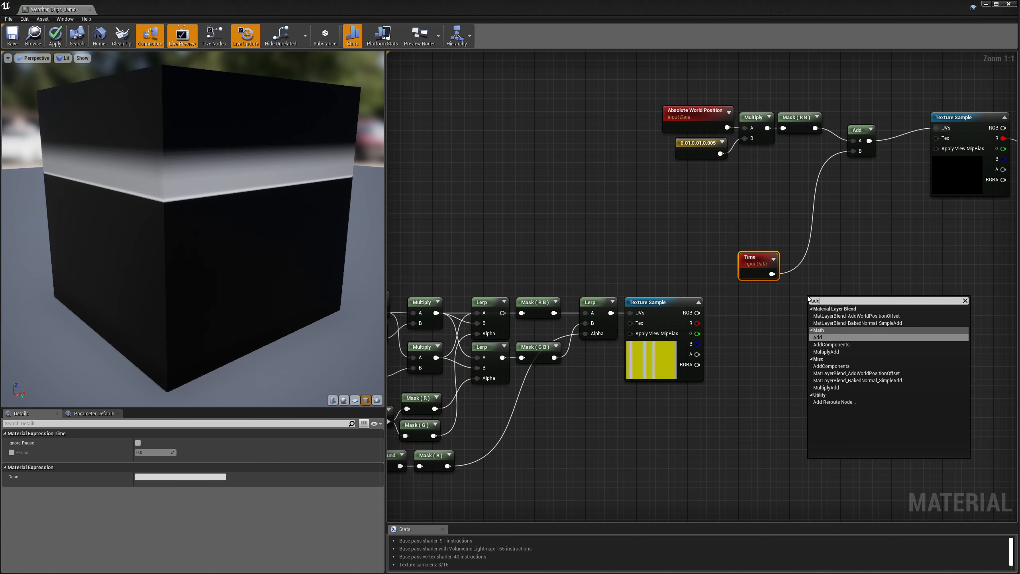
pyautogui.click(831, 338)
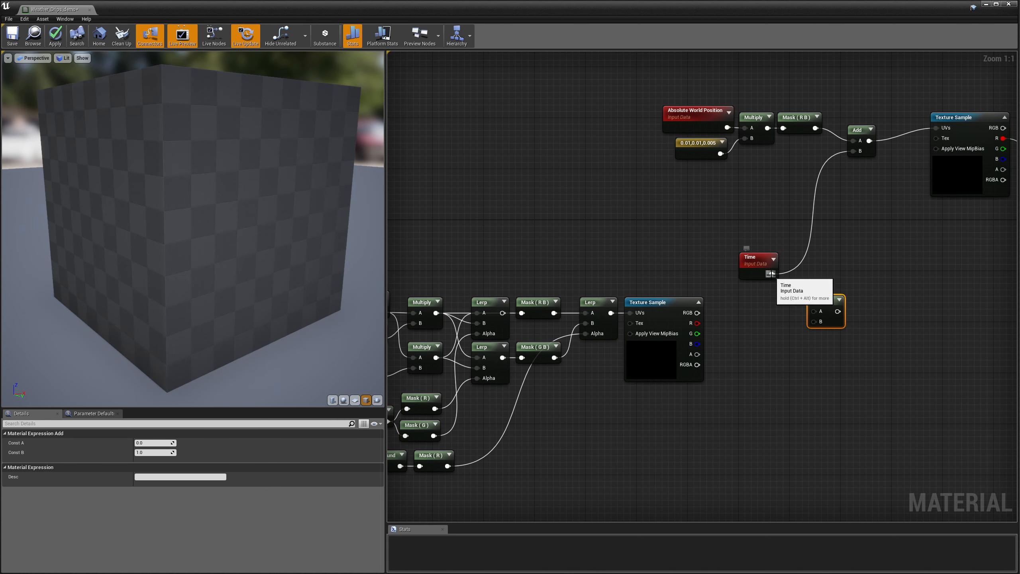
pyautogui.moveTo(811, 308); pyautogui.dragTo(814, 311)
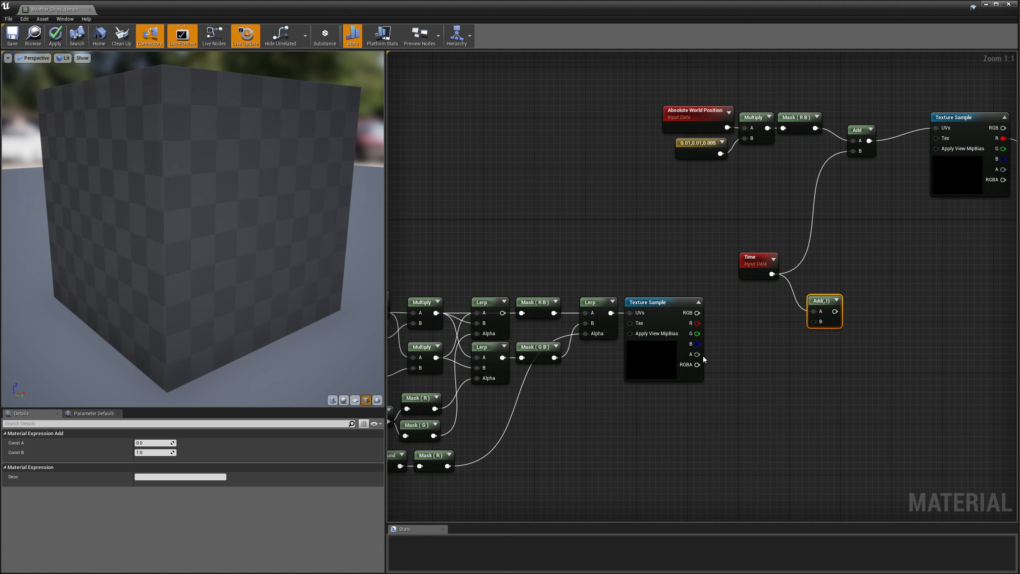
# Connect the drips texture's alpha to the new Add's B, feed its output into the upper Add's B, and inspect the preview.
pyautogui.moveTo(796, 331); pyautogui.dragTo(814, 321)
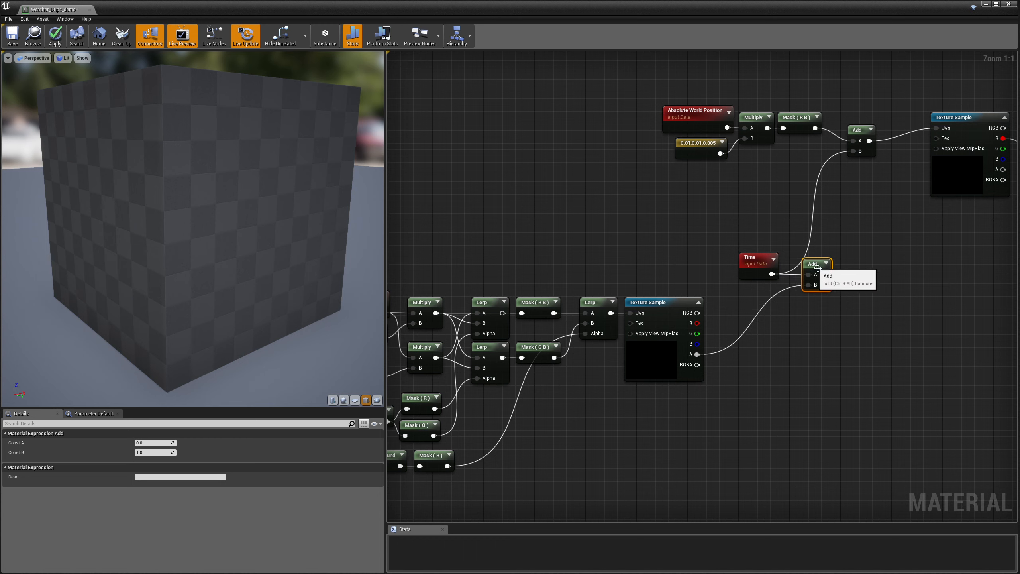
pyautogui.moveTo(825, 275); pyautogui.dragTo(853, 151)
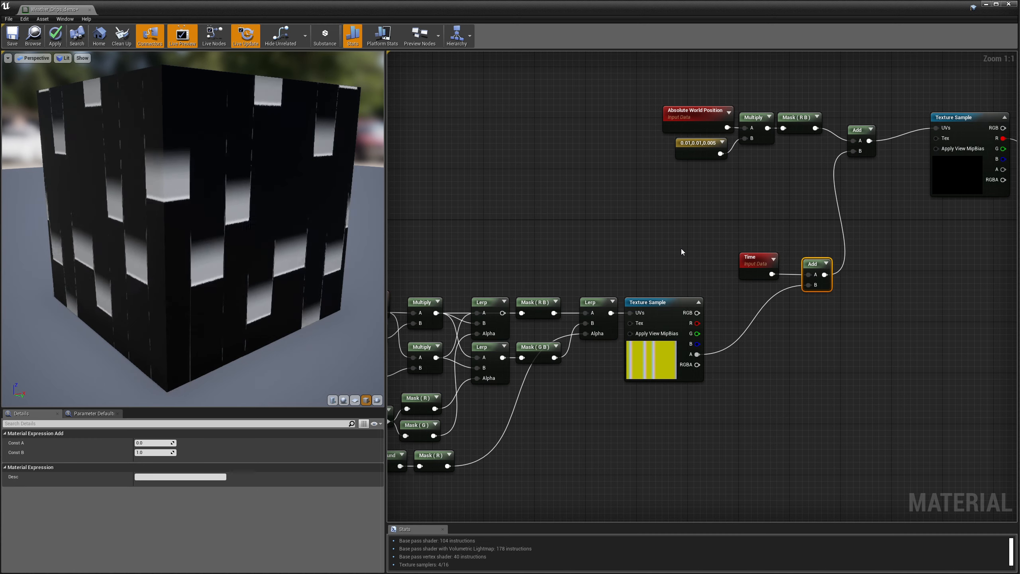
pyautogui.moveTo(299, 253); pyautogui.dragTo(242, 234)
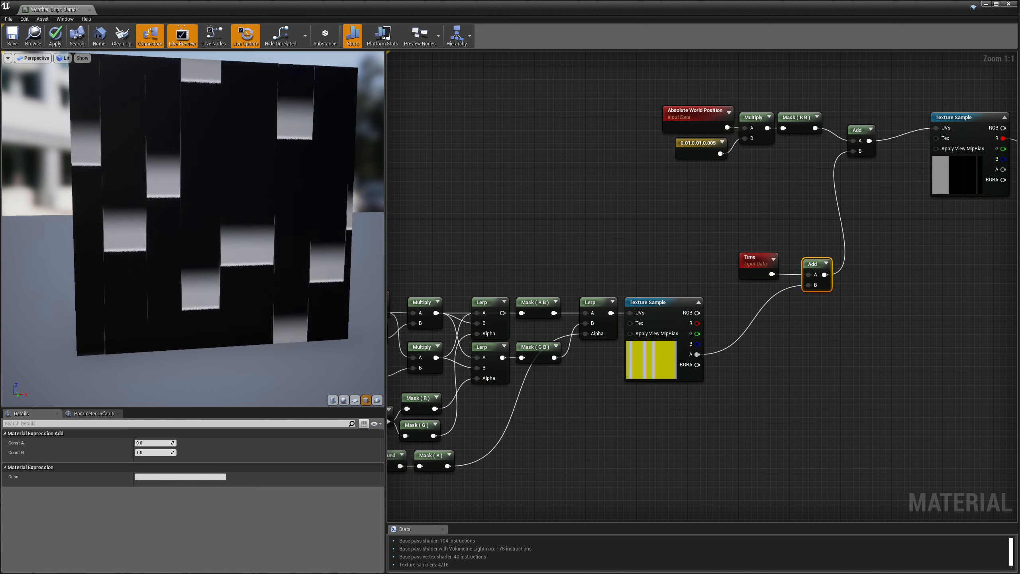
pyautogui.moveTo(241, 235); pyautogui.dragTo(274, 251)
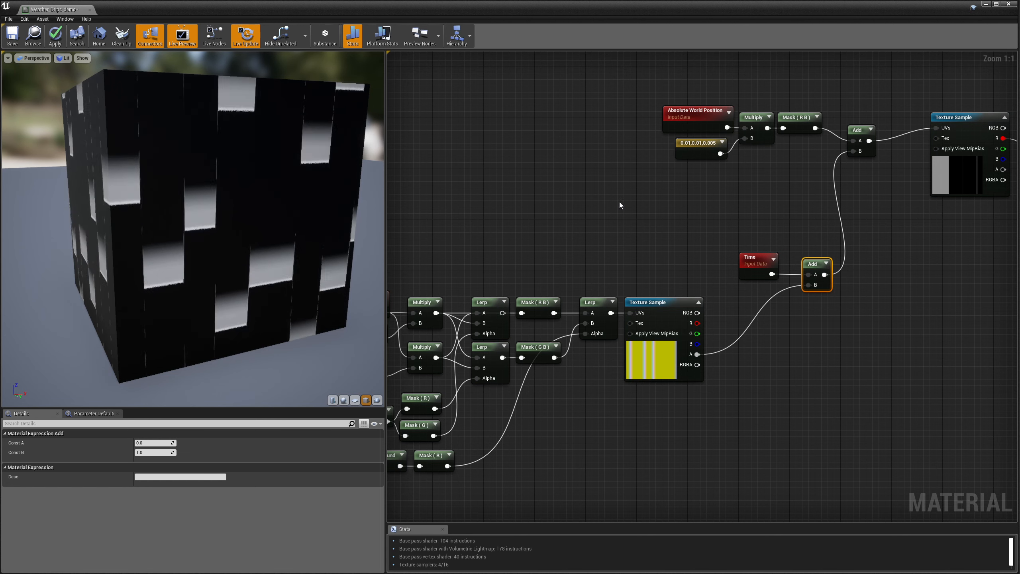
# Add a LinearInterpolate node in the space between the upper constant and the drips Texture Sample.
pyautogui.rightClick(665, 192)
pyautogui.write('lerp')
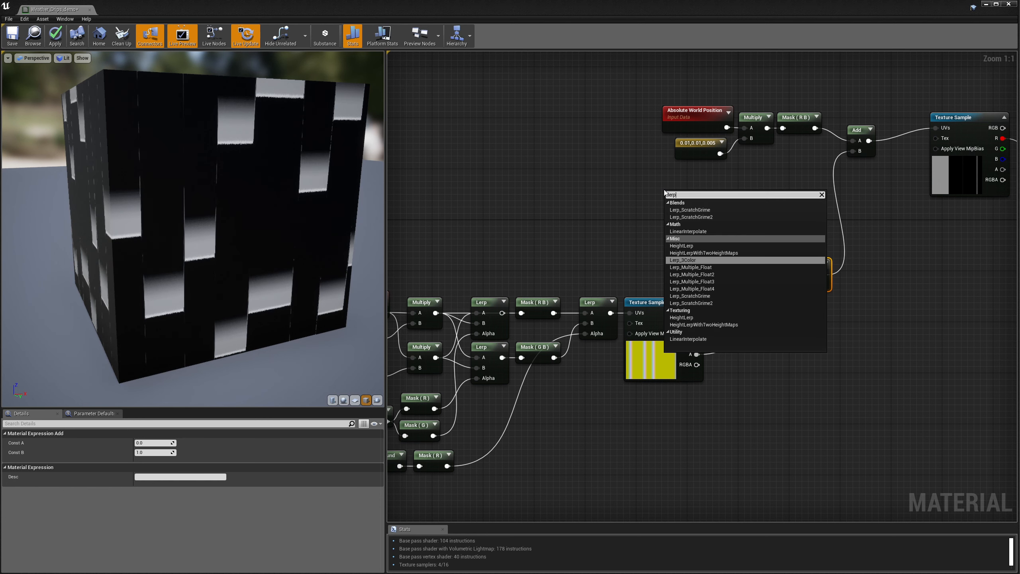
pyautogui.click(688, 231)
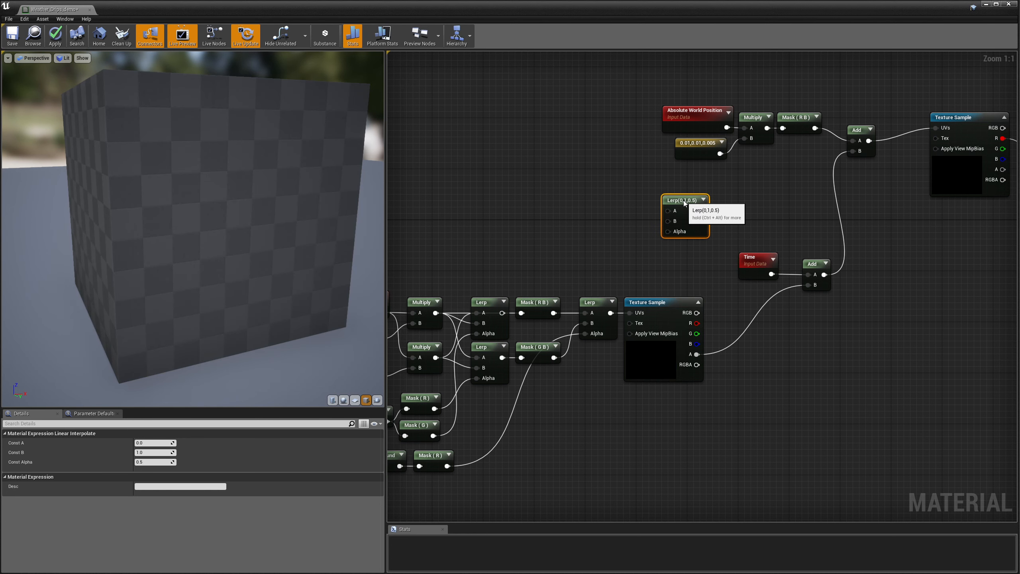
# Add a Multiply node beside the Time and Add pair, feeding it the new Lerp into A and that Add's output into B, and tidy the layout.
pyautogui.moveTo(758, 237); pyautogui.dragTo(760, 277)
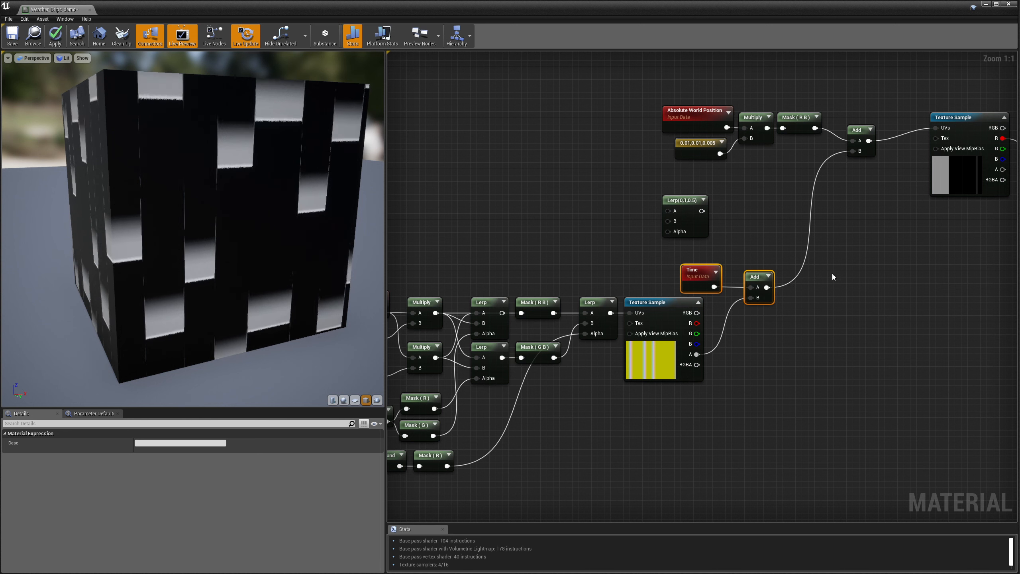
pyautogui.rightClick(841, 282)
pyautogui.write('mul')
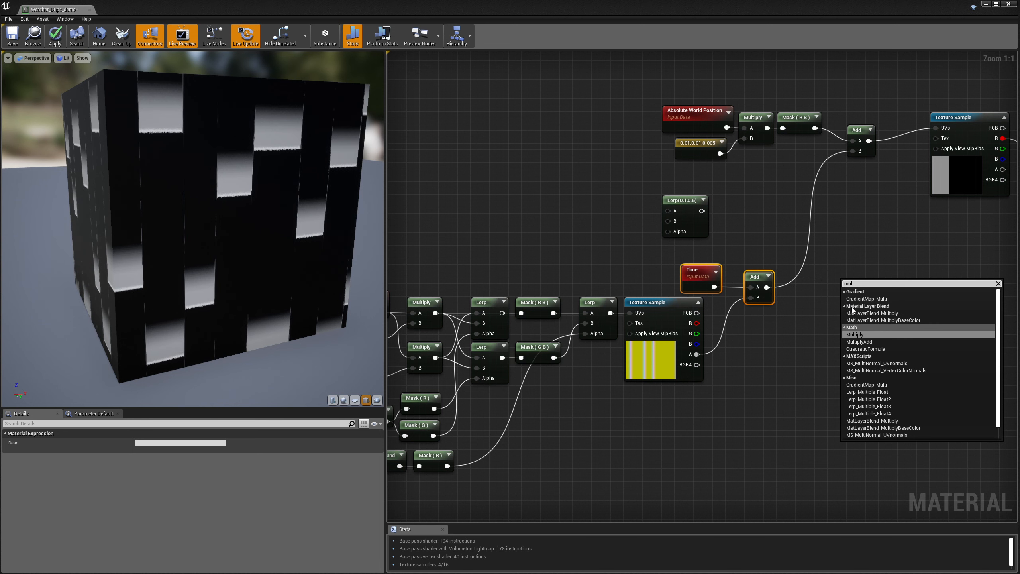
pyautogui.click(863, 336)
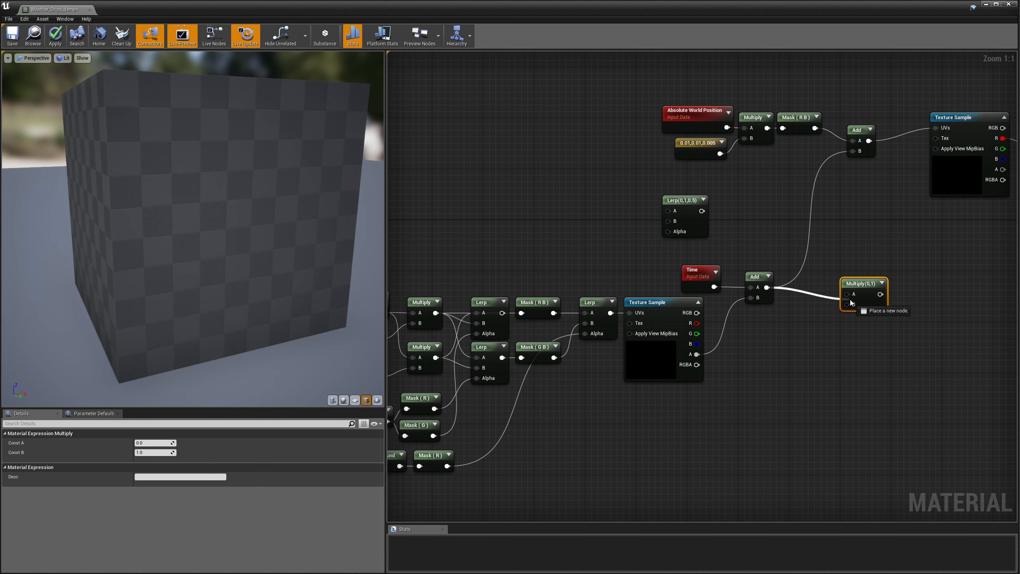
pyautogui.moveTo(702, 211); pyautogui.dragTo(747, 248)
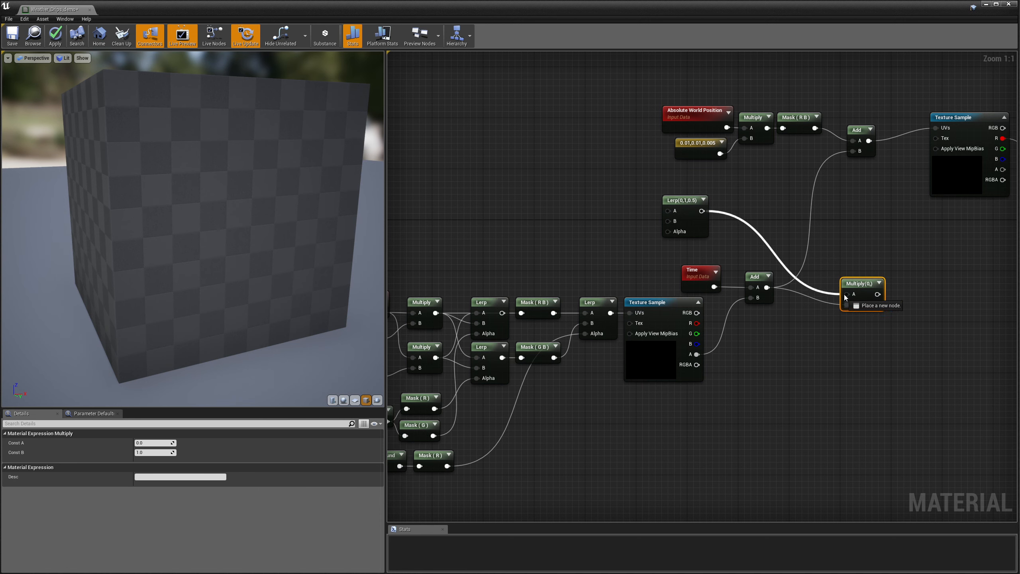
pyautogui.moveTo(855, 291); pyautogui.dragTo(854, 291)
pyautogui.moveTo(859, 291); pyautogui.dragTo(797, 240)
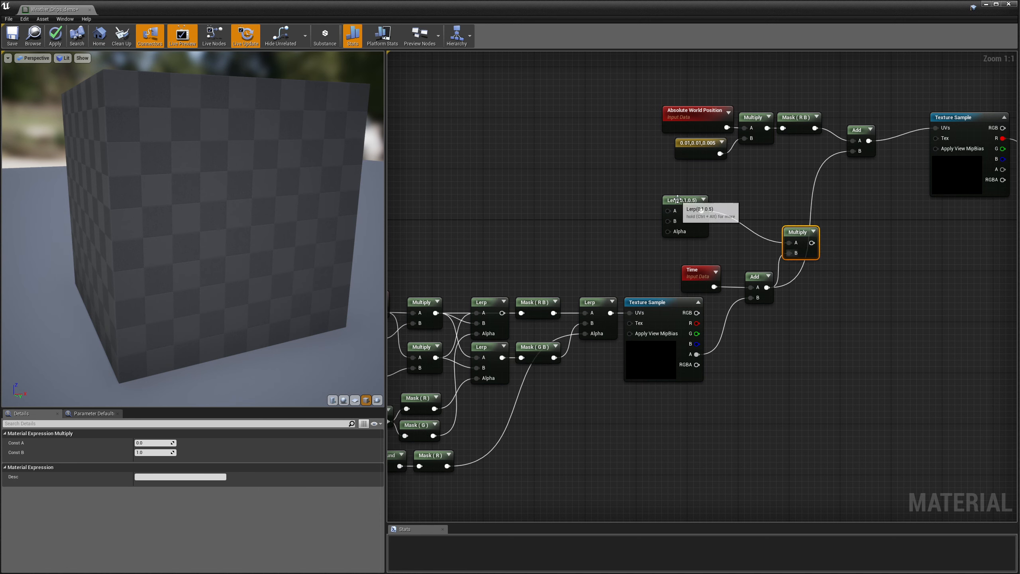
pyautogui.moveTo(677, 200); pyautogui.dragTo(731, 205)
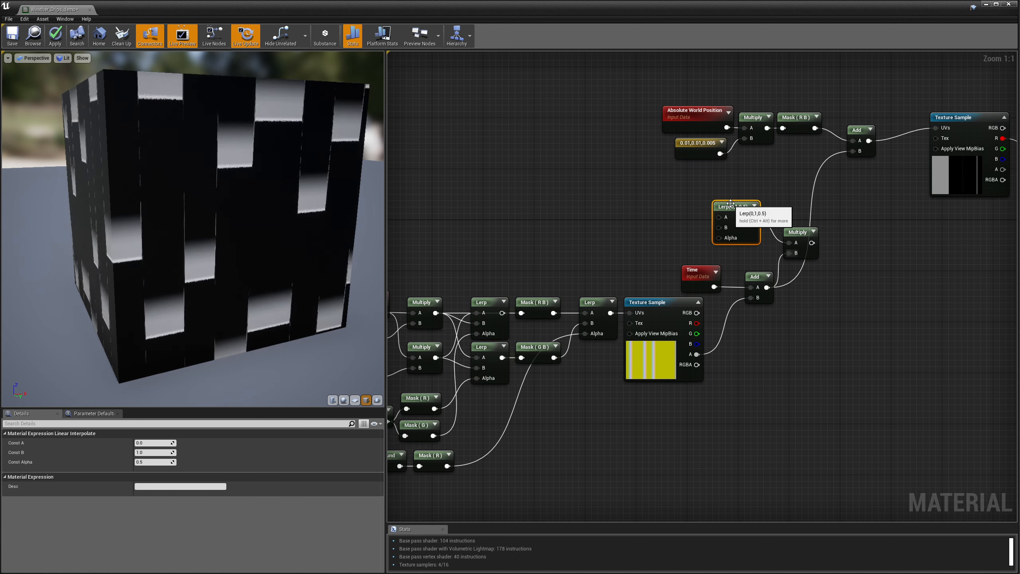
# Add a SplitComponents node beside the new Lerp and connect its G output to A and its B output to B.
pyautogui.rightClick(562, 192)
pyautogui.write('split')
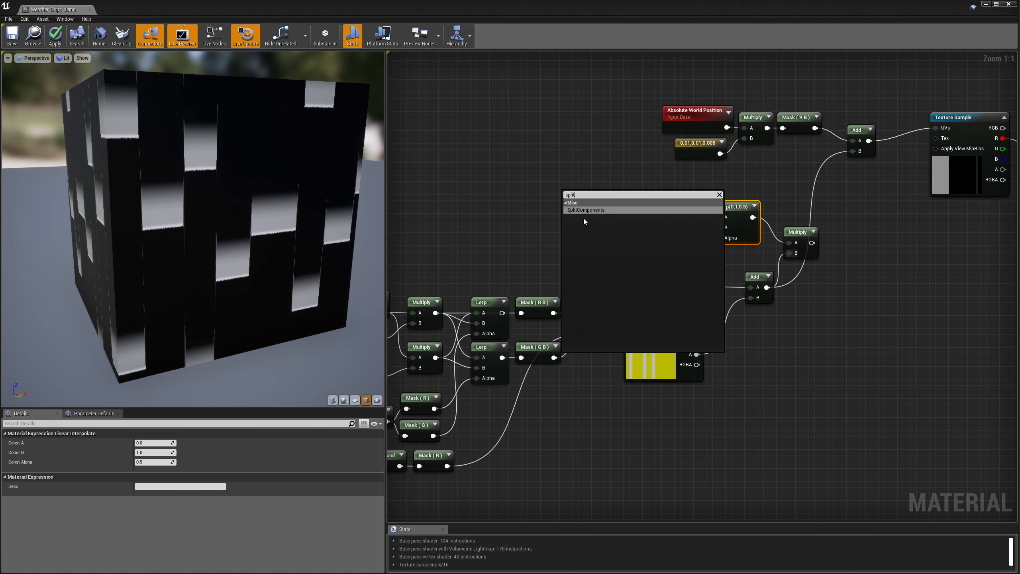
pyautogui.press('Return')
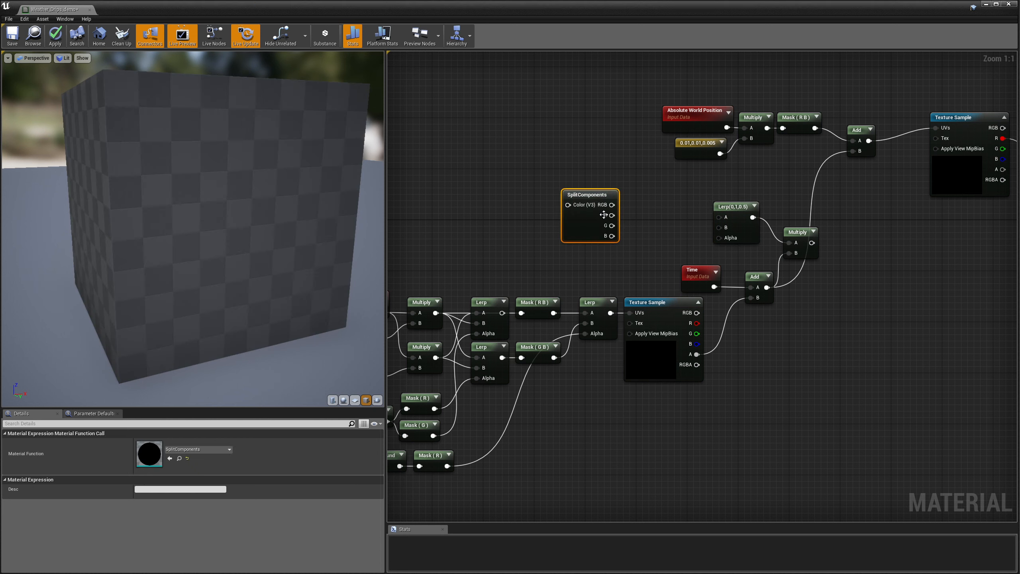
pyautogui.moveTo(591, 195); pyautogui.dragTo(624, 194)
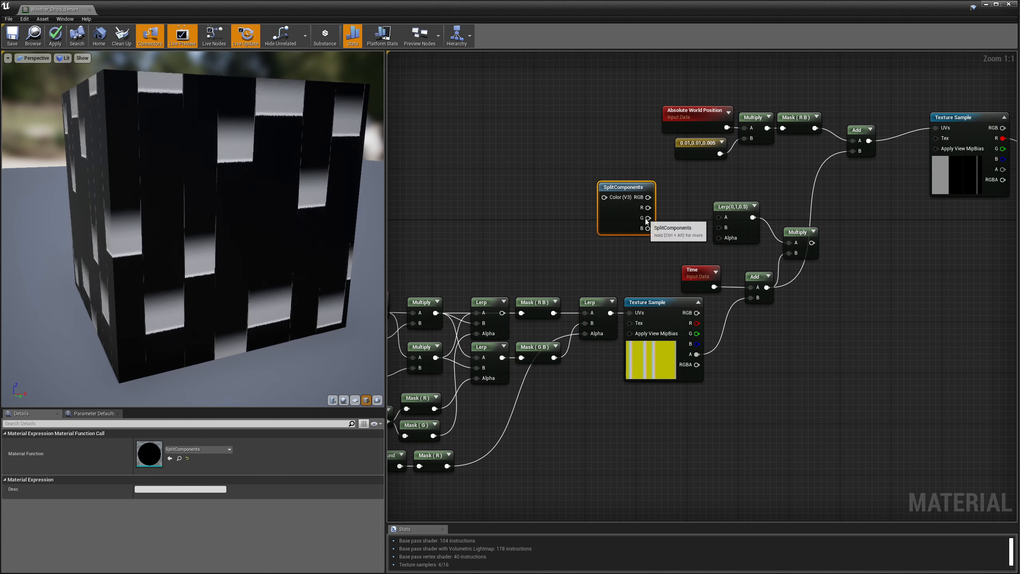
pyautogui.moveTo(648, 219); pyautogui.dragTo(723, 219)
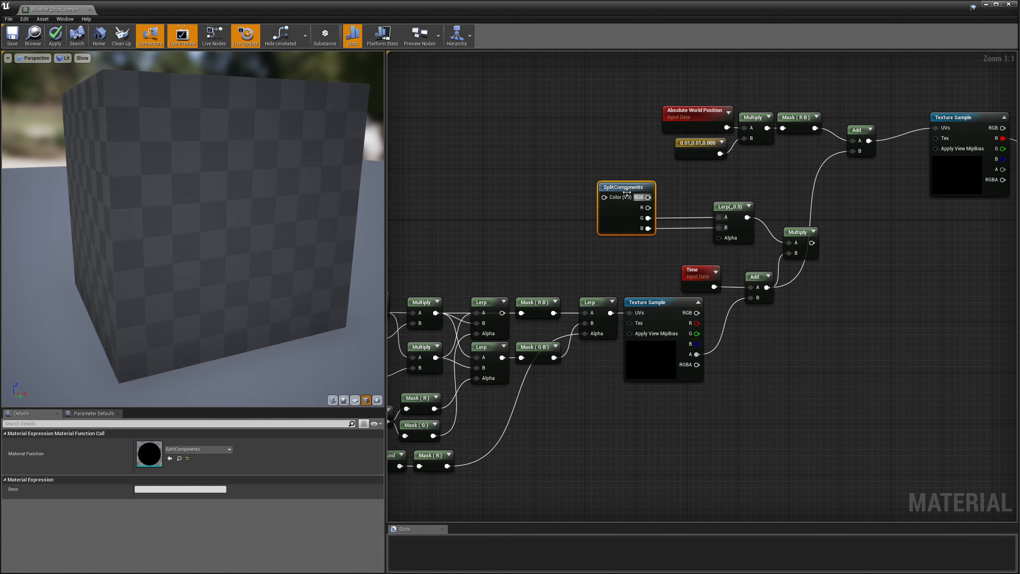
pyautogui.moveTo(627, 188); pyautogui.dragTo(659, 194)
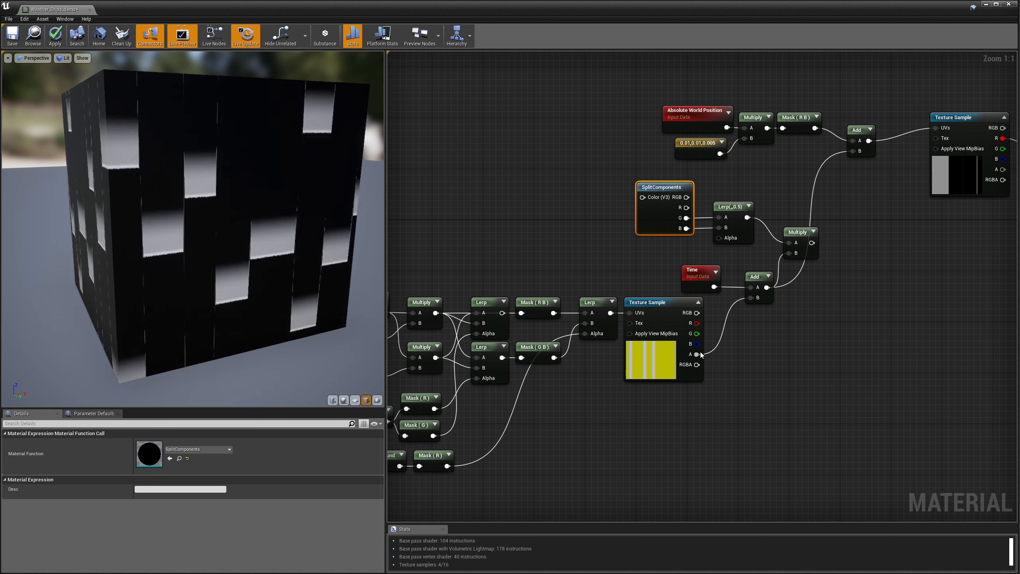
# Connect the drips texture's alpha to the new Lerp's Alpha and shift the Lerp and SplitComponents nodes closer to the Multiply.
pyautogui.moveTo(694, 354); pyautogui.dragTo(718, 240)
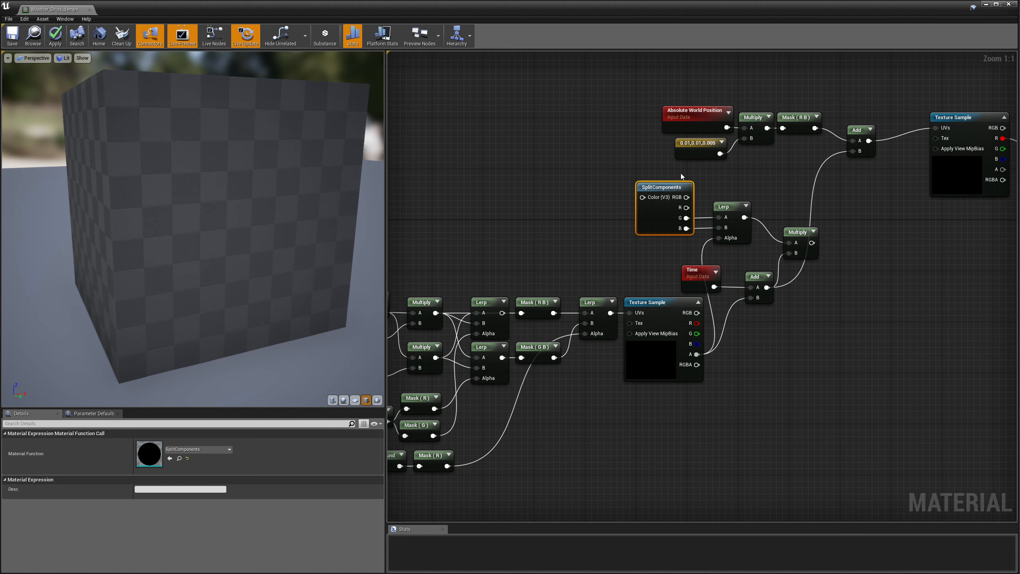
pyautogui.keyDown('ctrl'); pyautogui.click(731, 208); pyautogui.keyUp('ctrl')
pyautogui.moveTo(747, 208); pyautogui.dragTo(750, 209)
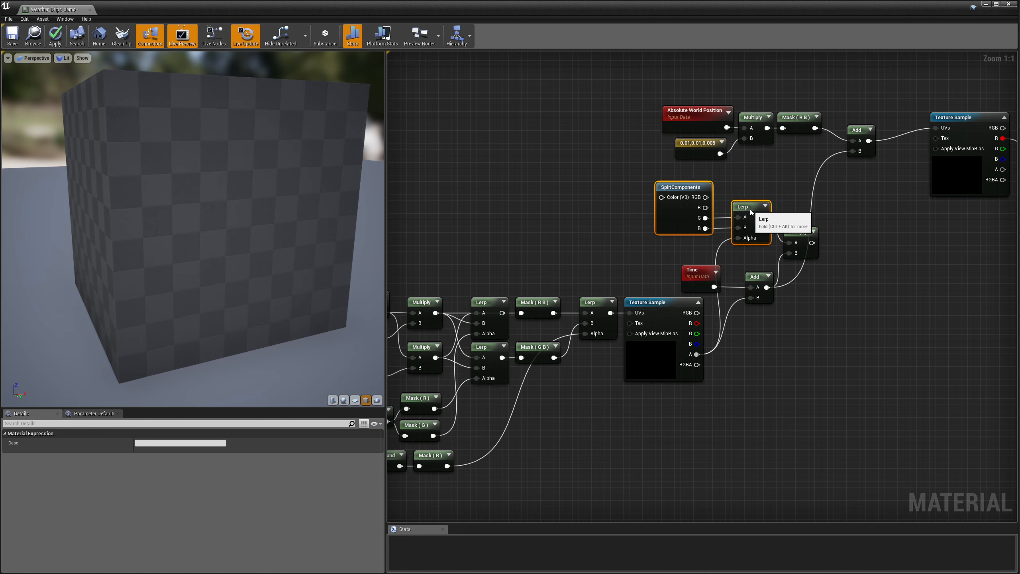
pyautogui.click(629, 216)
pyautogui.moveTo(674, 187); pyautogui.dragTo(680, 188)
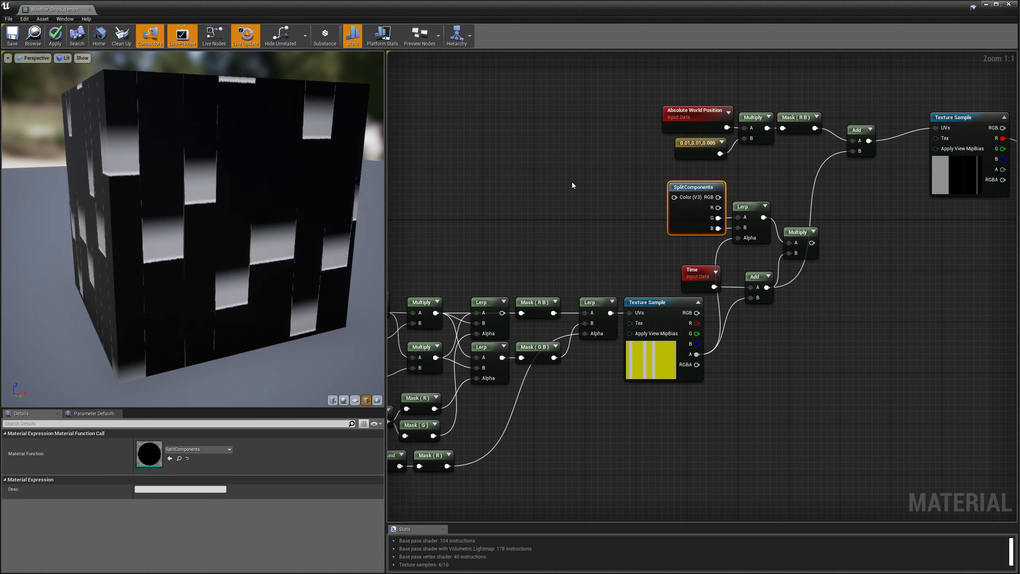
# Add a Round node near SplitComponents and connect the drips texture's blue channel to its input.
pyautogui.rightClick(579, 168)
pyautogui.write('round')
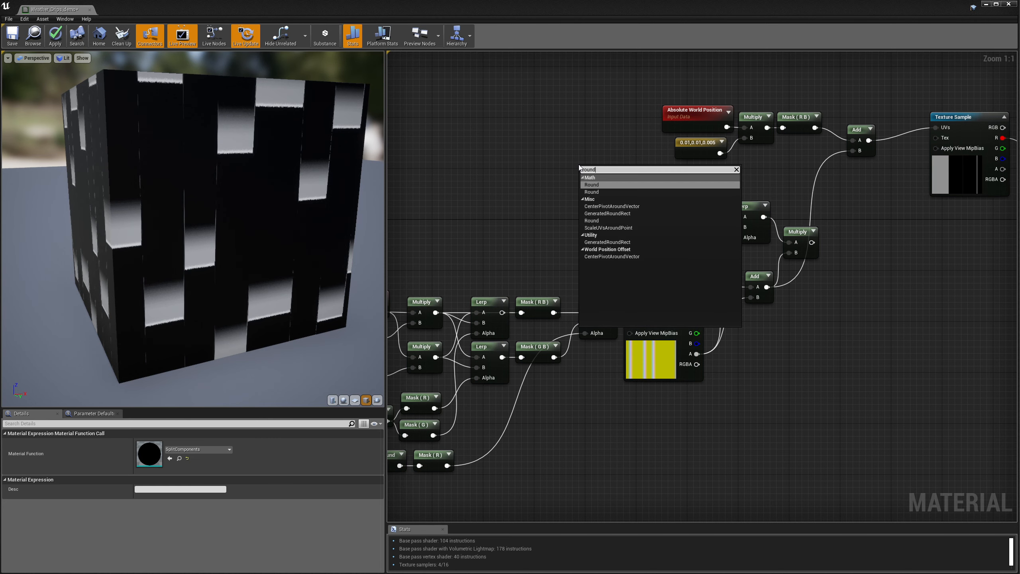
pyautogui.click(595, 185)
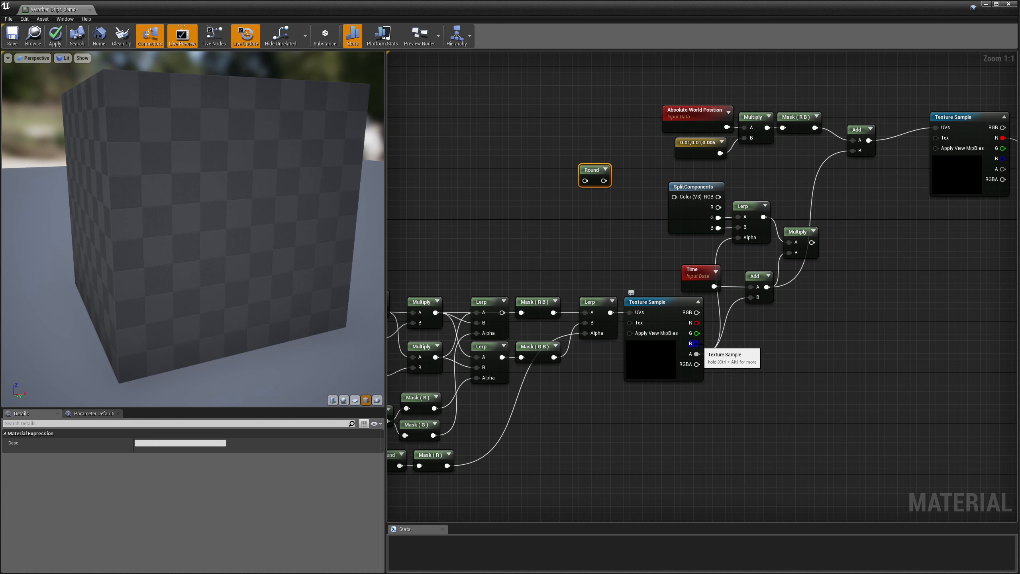
pyautogui.moveTo(697, 343); pyautogui.dragTo(586, 183)
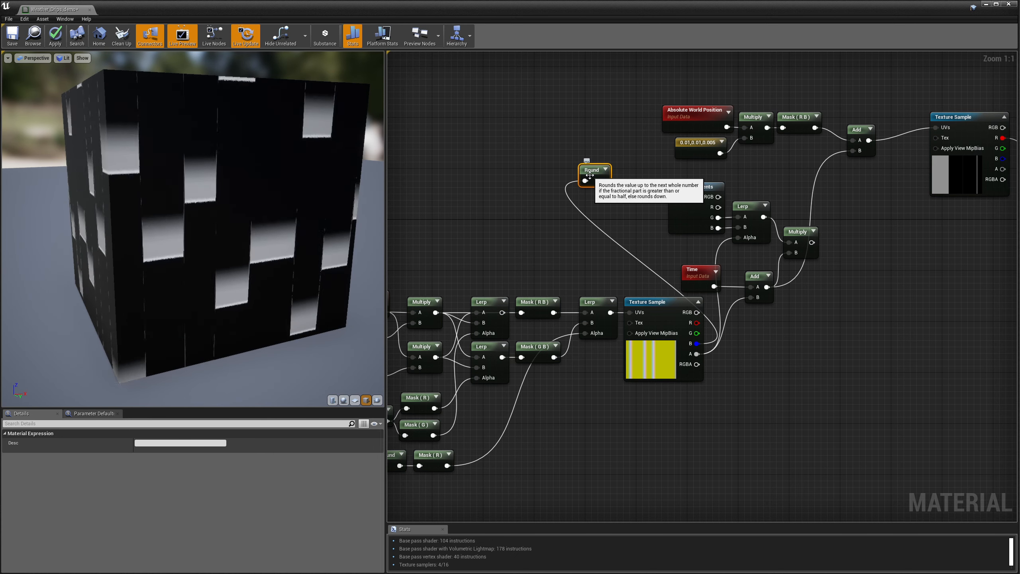
# Add an AppendVector node with the Round output connected to its A input, placed right beside Round.
pyautogui.rightClick(610, 209)
pyautogui.write('app')
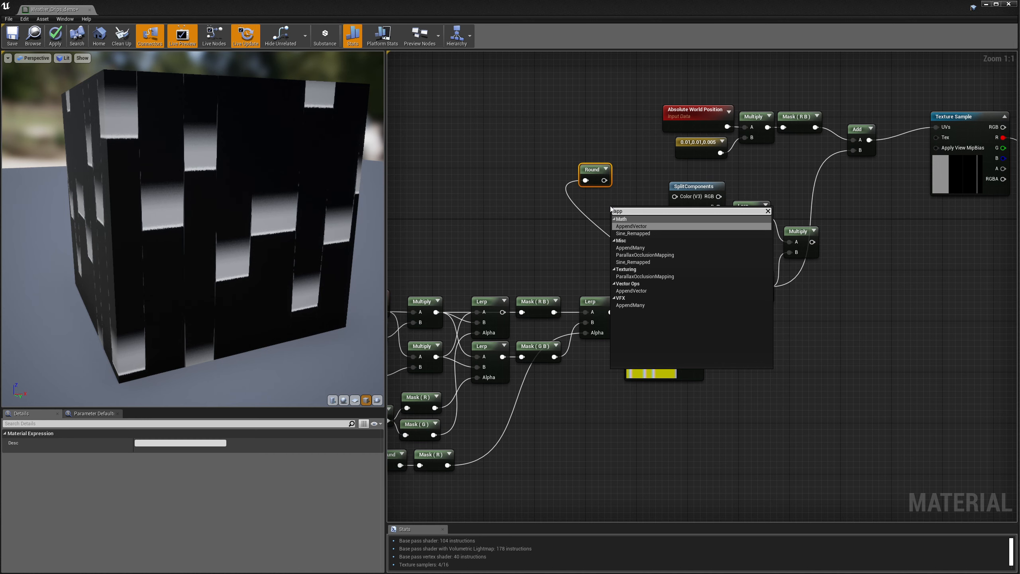
pyautogui.click(630, 227)
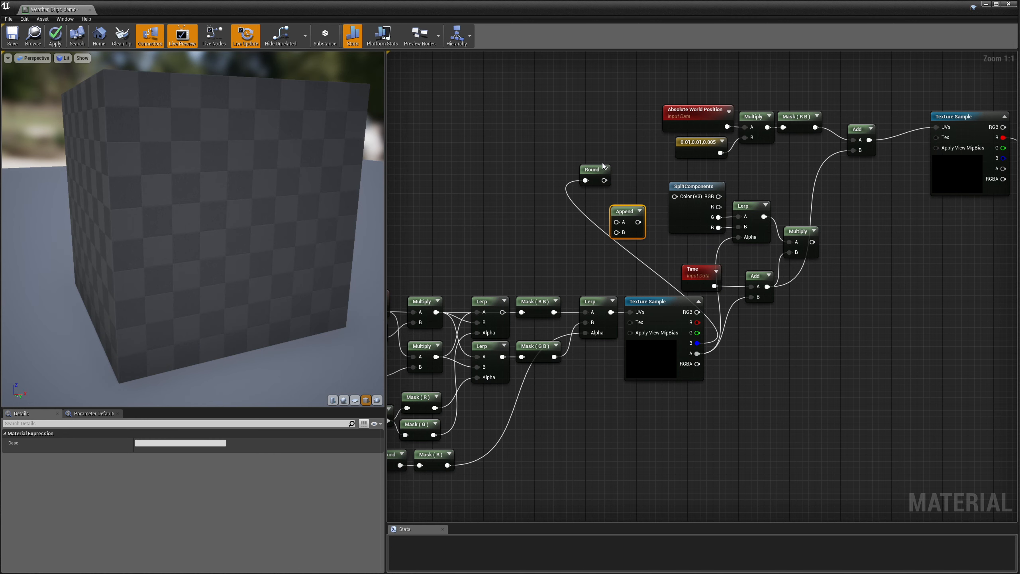
pyautogui.moveTo(604, 181); pyautogui.dragTo(632, 186)
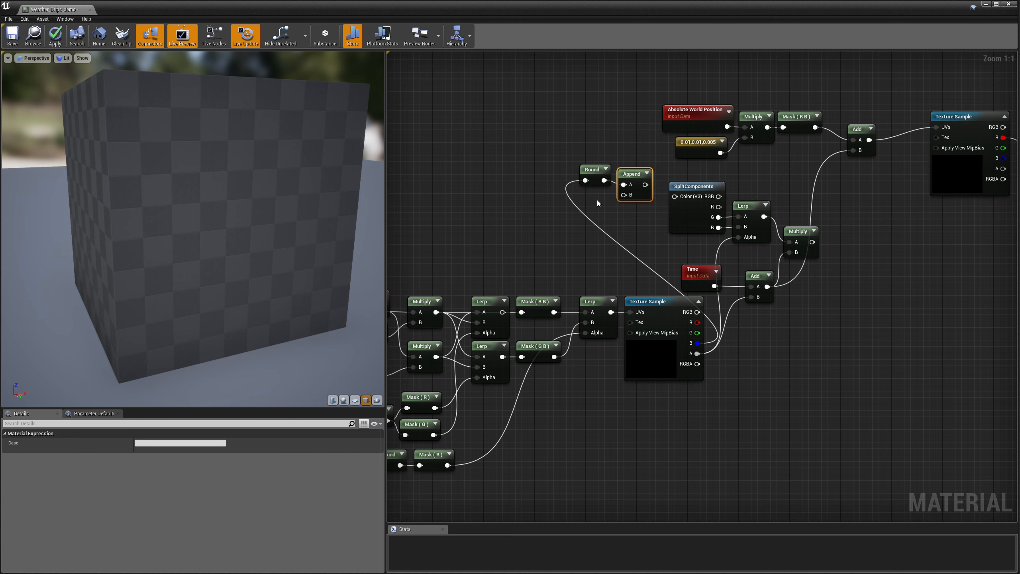
# Add a Constant2Vector with R 0.2 and G 0.75, connected to the Append's B input and placed under the Round node.
pyautogui.rightClick(523, 215)
pyautogui.write('const')
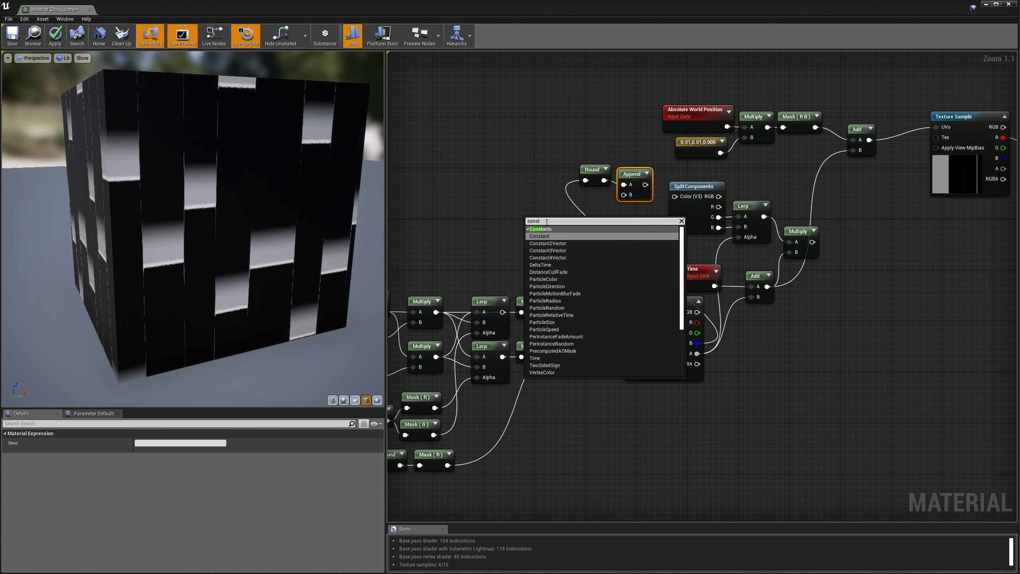
pyautogui.click(546, 244)
pyautogui.moveTo(544, 232); pyautogui.dragTo(624, 196)
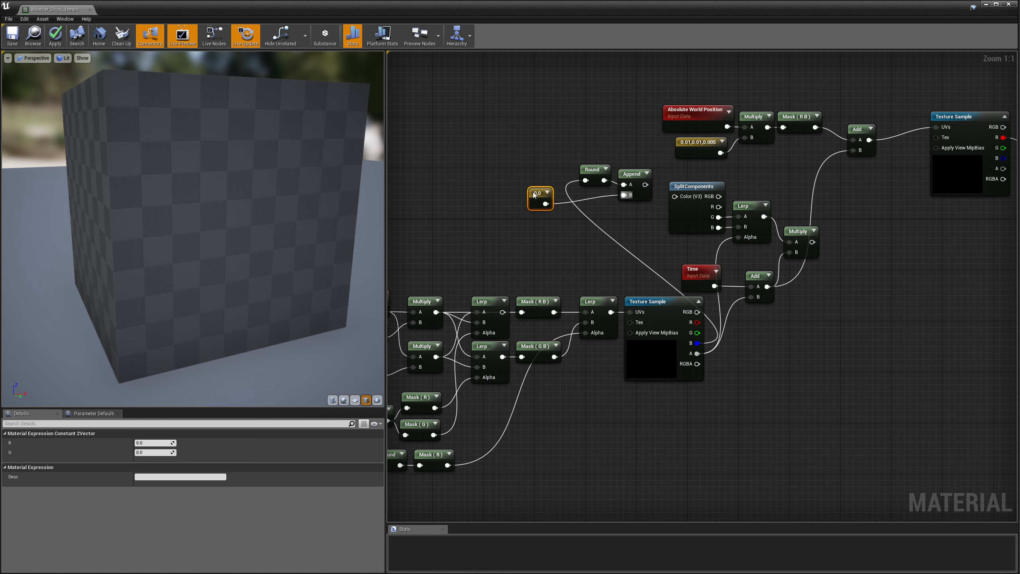
pyautogui.click(151, 442)
pyautogui.write('0.2')
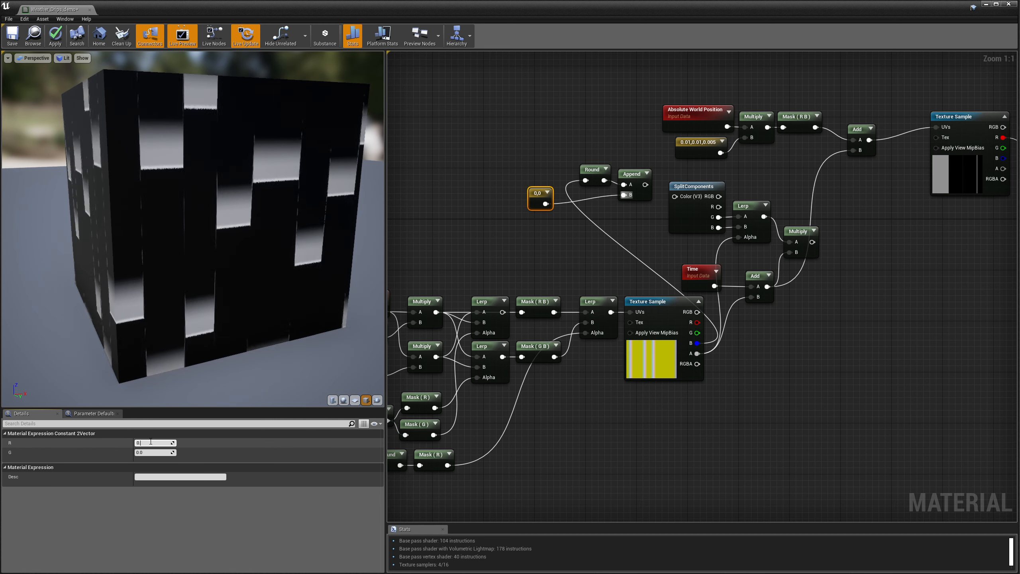
pyautogui.click(156, 452)
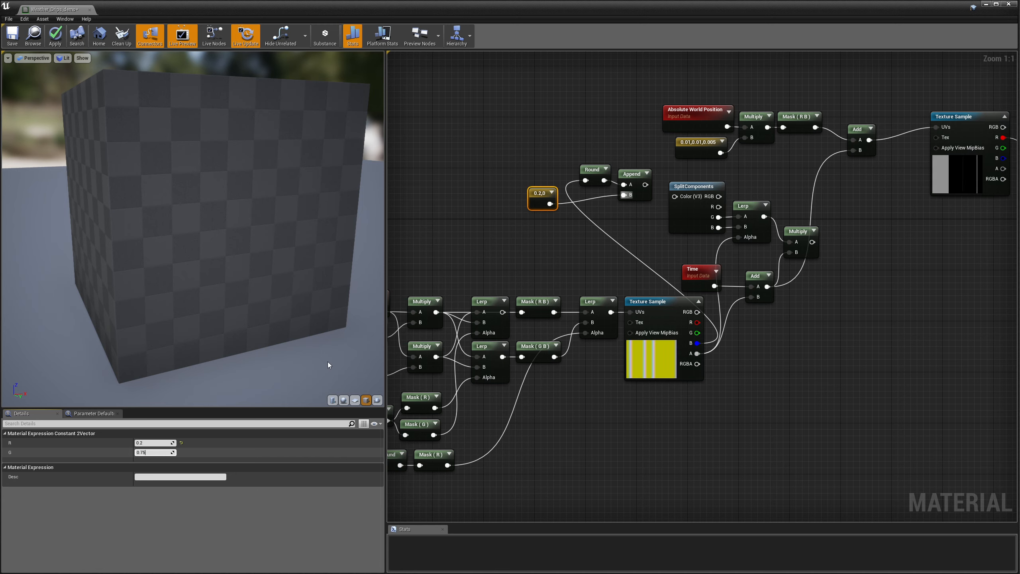
pyautogui.press('Return')
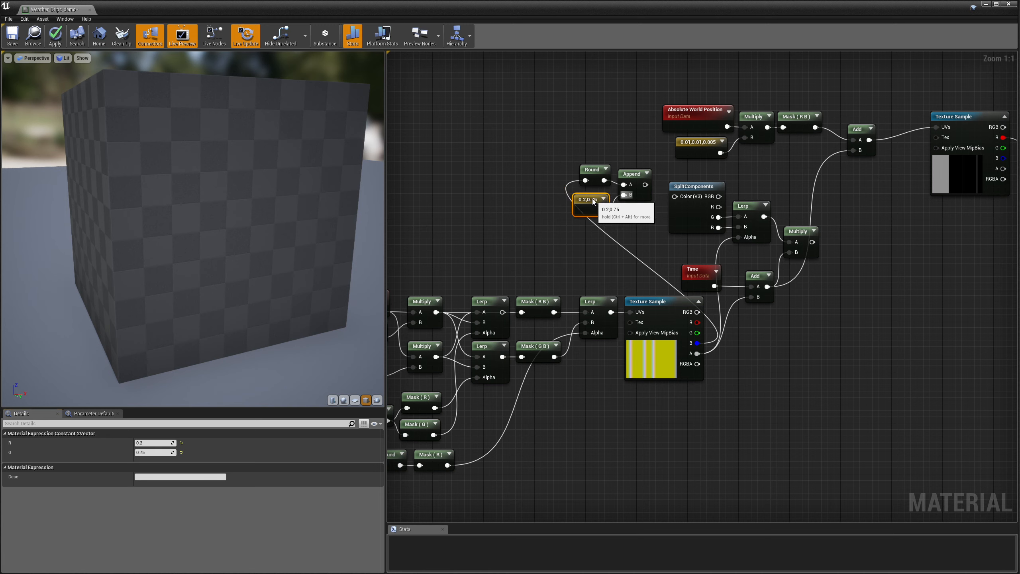
pyautogui.moveTo(594, 197); pyautogui.dragTo(624, 195)
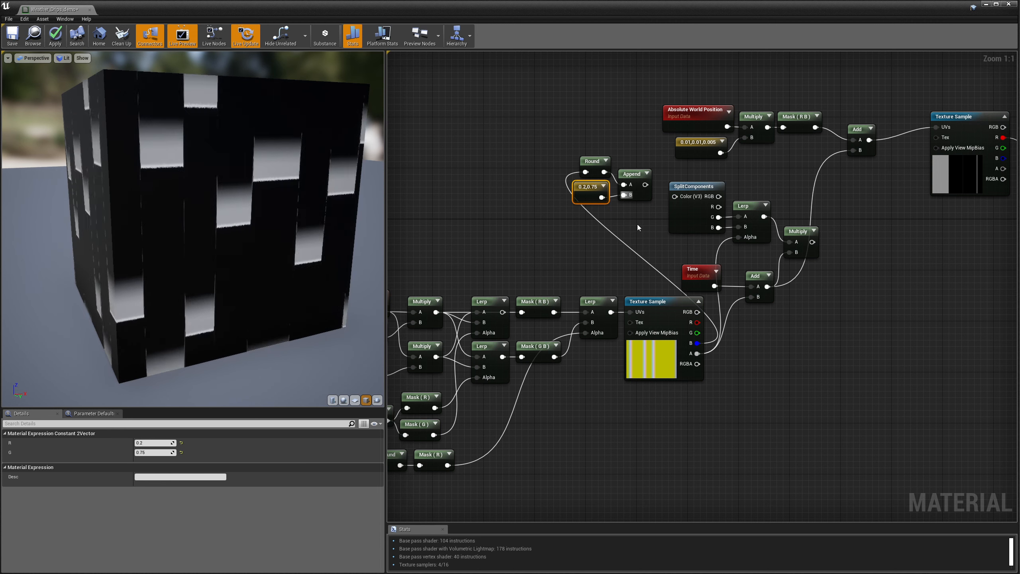
# Connect the Append output to SplitComponents' Color input, align the nodes, and feed the new Multiply's output into the upper Add's B.
pyautogui.moveTo(645, 185); pyautogui.dragTo(676, 199)
pyautogui.moveTo(580, 147); pyautogui.dragTo(635, 187)
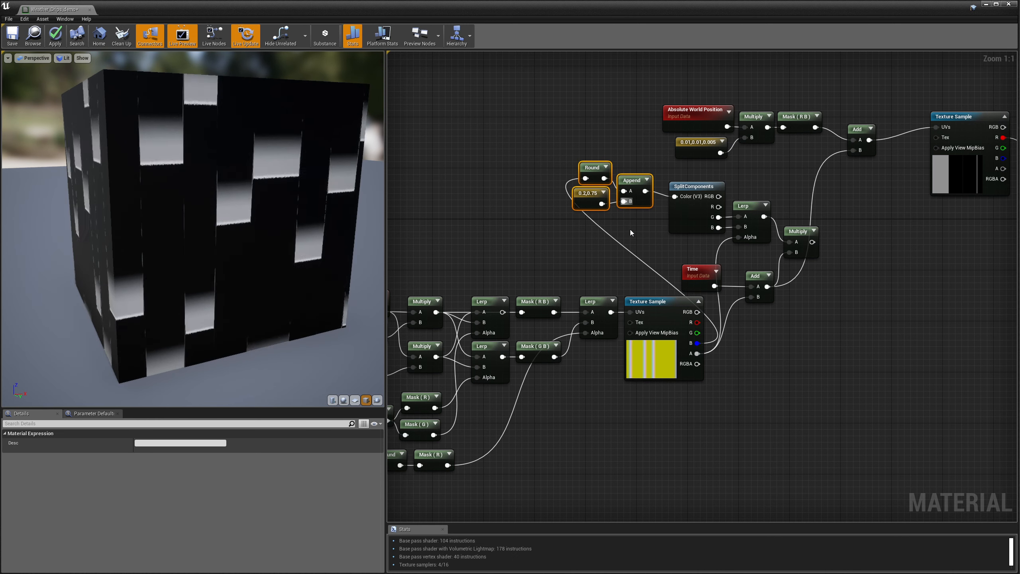
pyautogui.click(751, 206)
pyautogui.moveTo(813, 241); pyautogui.dragTo(854, 151)
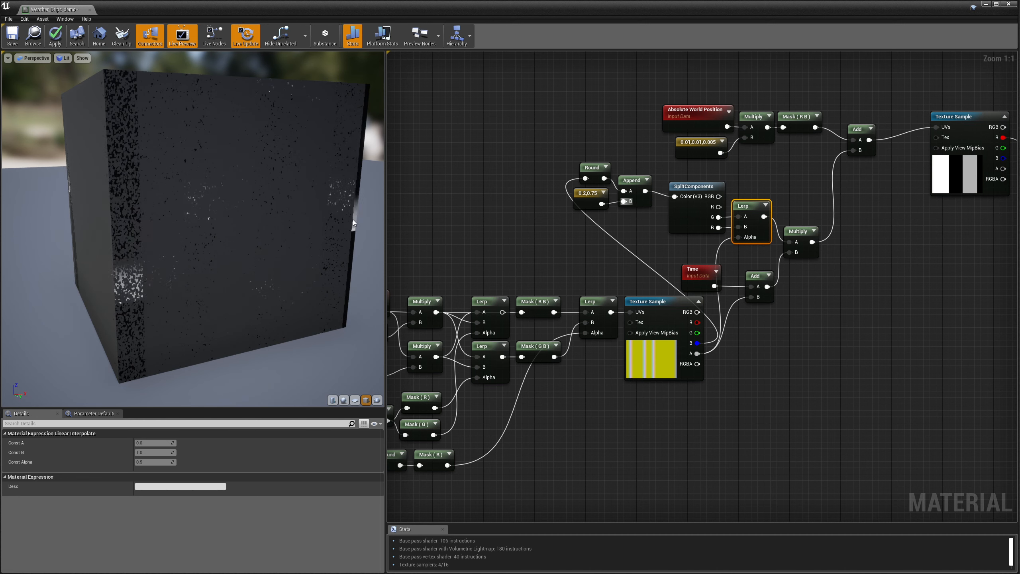
# Move the Time node up slightly, enable its Period option and set it to 30.
pyautogui.moveTo(700, 274); pyautogui.dragTo(698, 267)
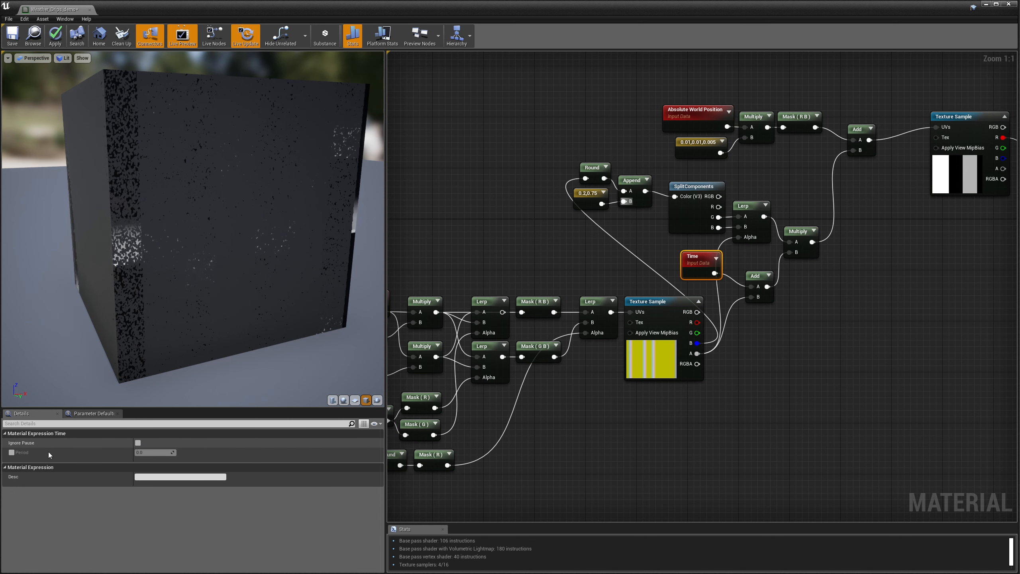
pyautogui.click(11, 452)
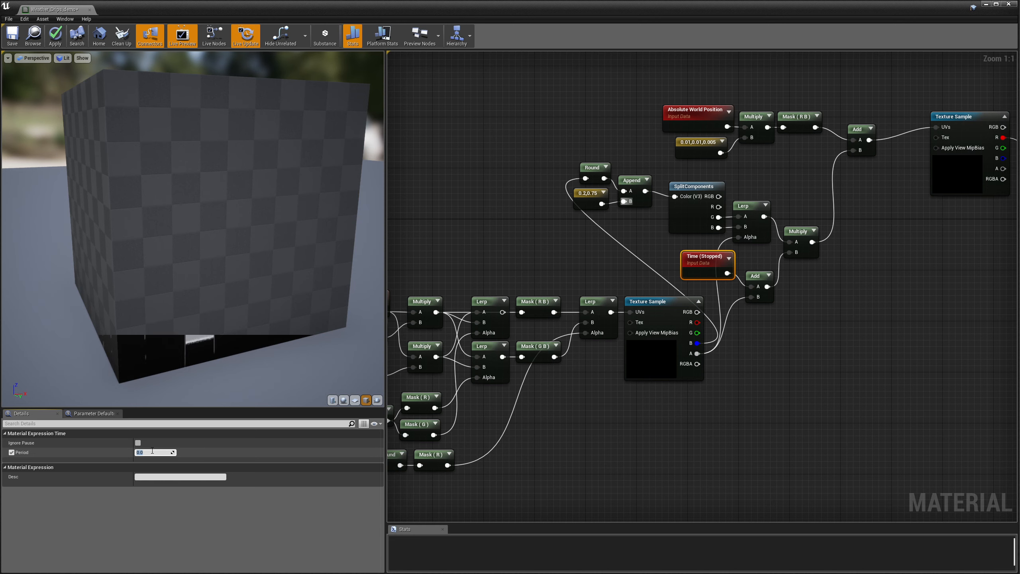
pyautogui.click(152, 450)
pyautogui.write('30')
pyautogui.press('Return')
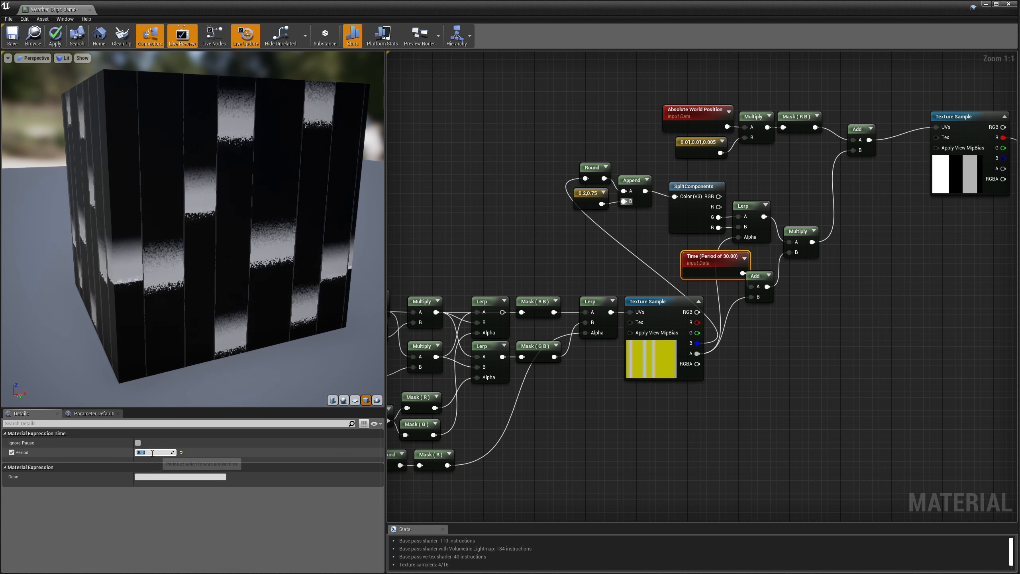
# Try a Time period of 20, settle on 5, and compare the preview with Period disabled before re-enabling it.
pyautogui.write('20')
pyautogui.press('Return')
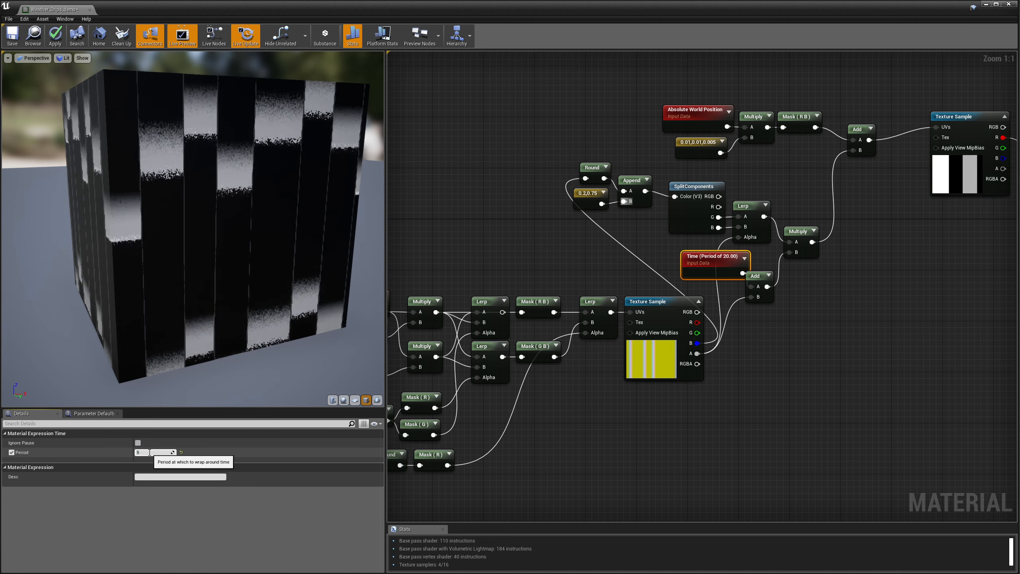
pyautogui.write('5')
pyautogui.press('Return')
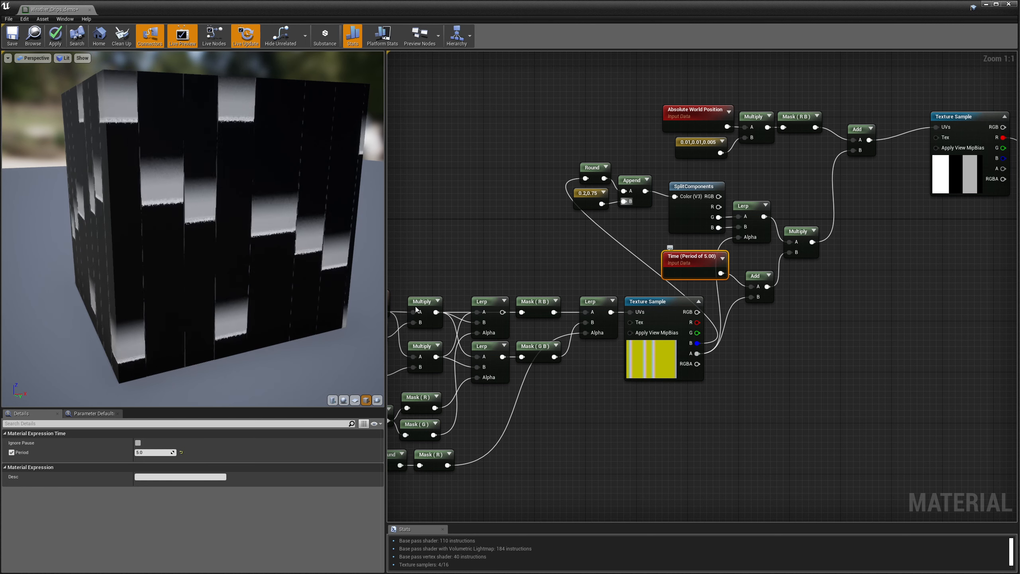
pyautogui.click(12, 452)
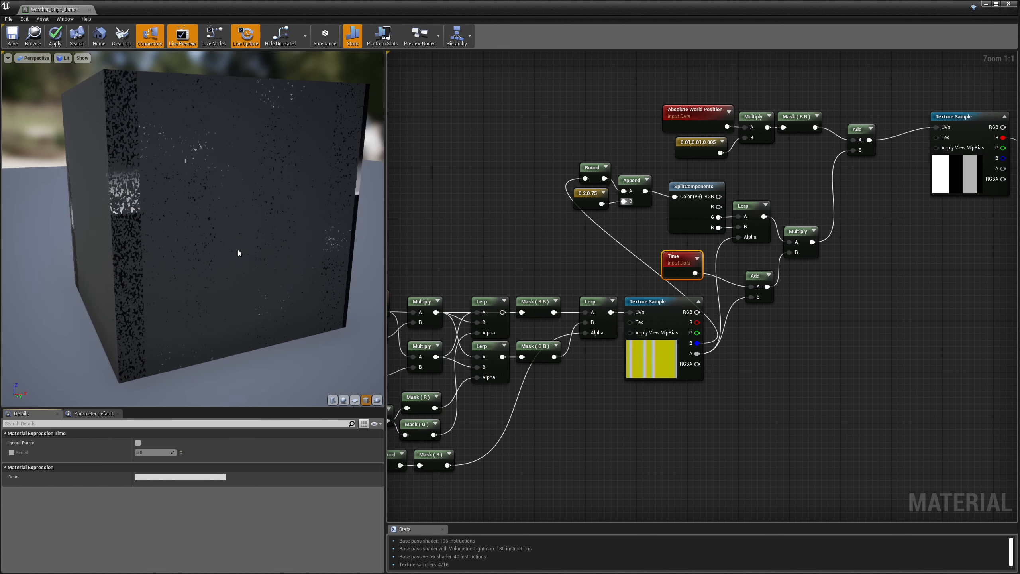
pyautogui.click(12, 452)
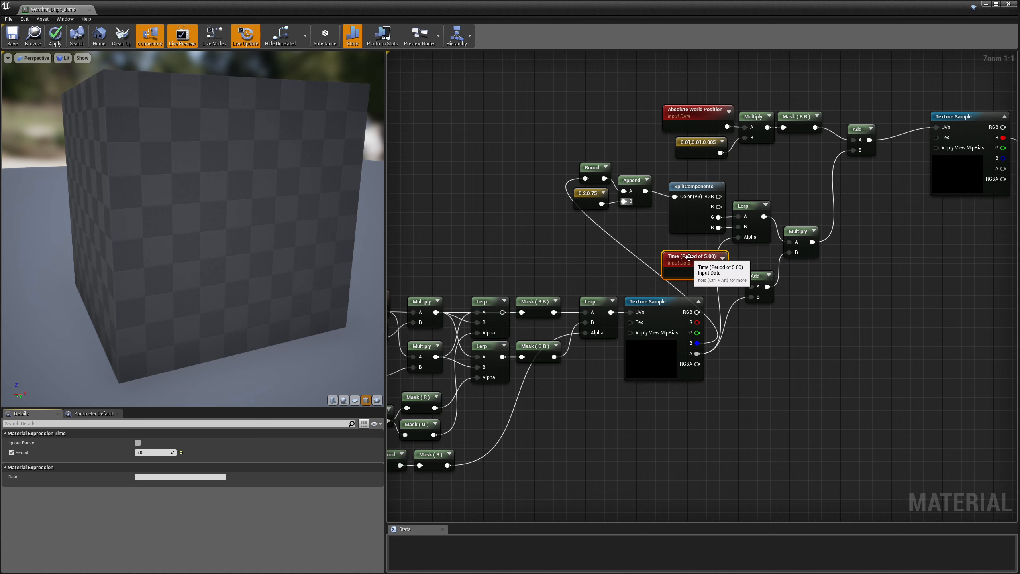
# Set the Time node's period to 30.
pyautogui.write('30')
pyautogui.press('Return')
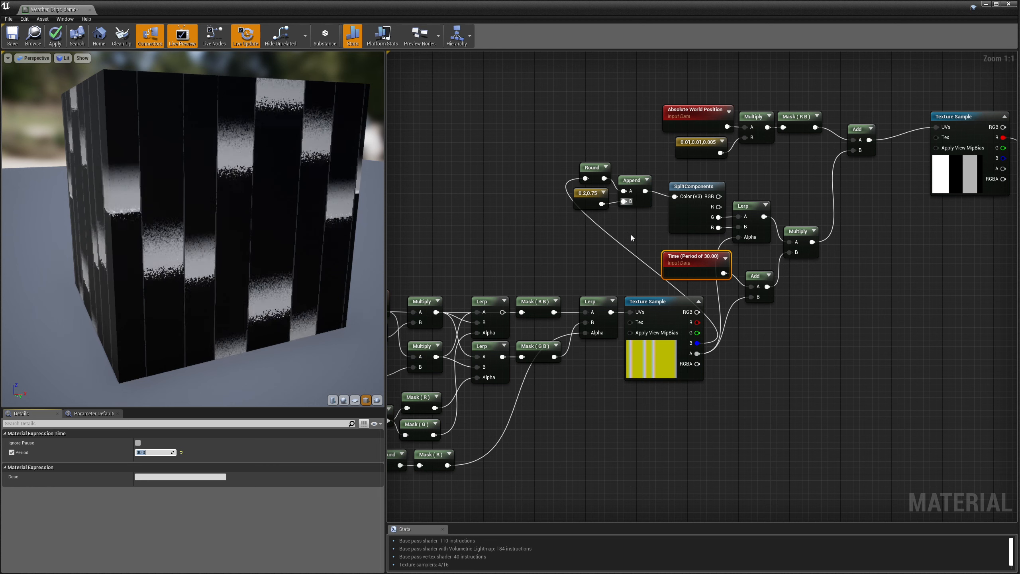
# Shift the drip mask Texture Sample closer to the Add node and add a Multiply node before the material output.
pyautogui.moveTo(920, 228); pyautogui.dragTo(750, 258, button='right')
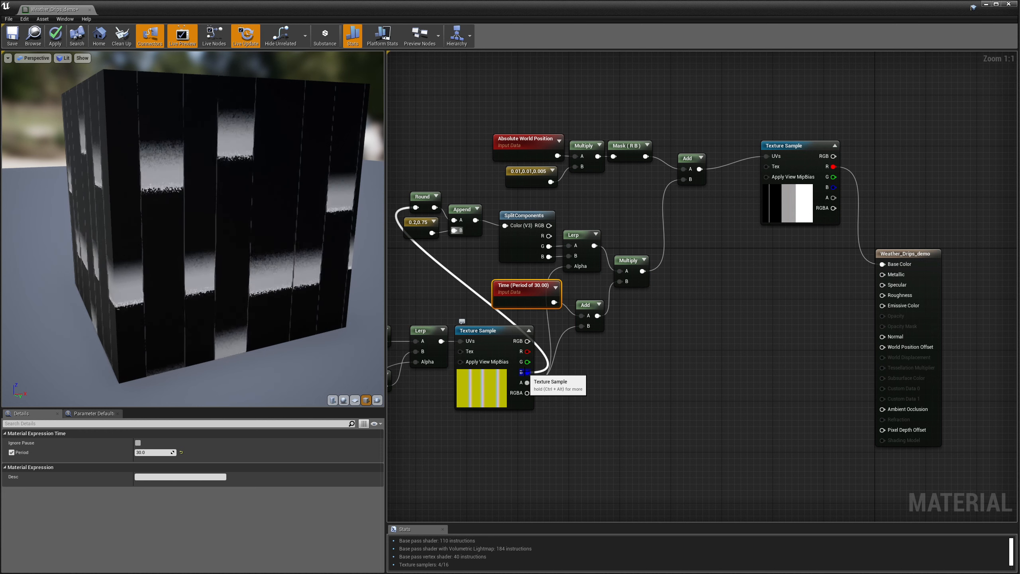
pyautogui.moveTo(797, 148); pyautogui.dragTo(752, 161)
pyautogui.rightClick(854, 137)
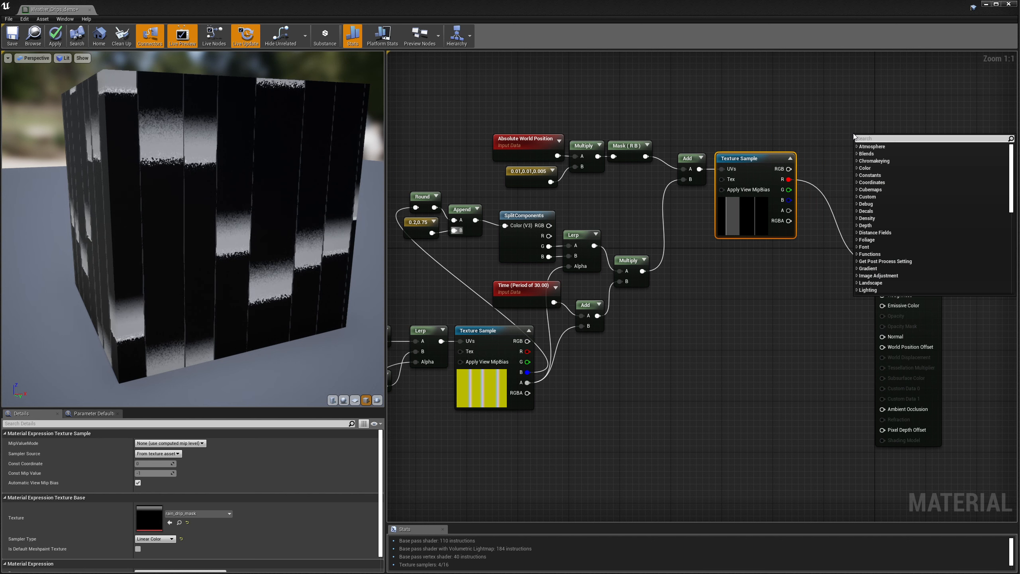
pyautogui.write('mul')
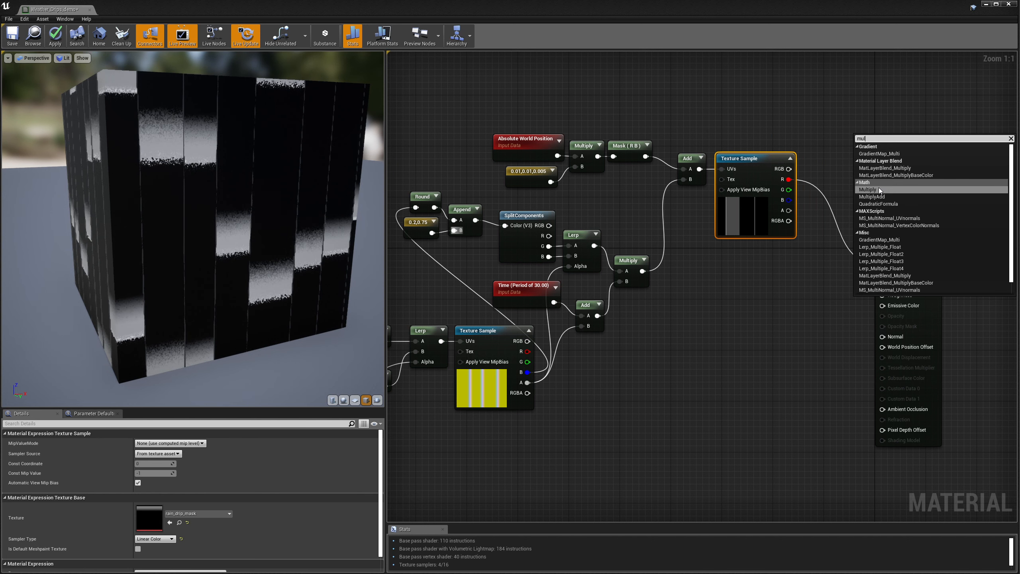
pyautogui.click(880, 190)
# Feed the mask Texture Sample's R into the Multiply's B and SplitComponents' R into its A, and connect the result to Base Color.
pyautogui.moveTo(788, 179); pyautogui.dragTo(831, 160)
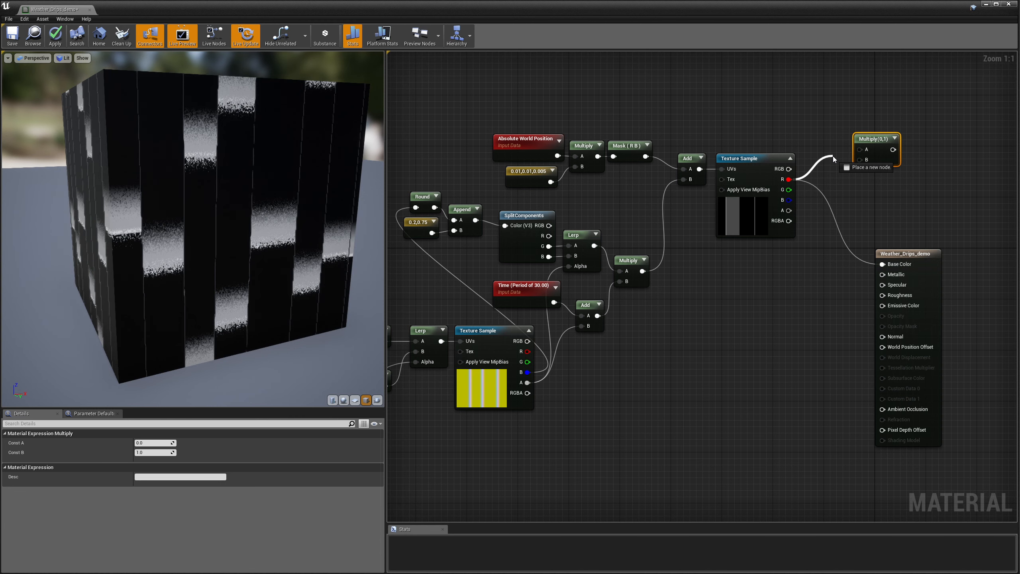
pyautogui.moveTo(860, 164); pyautogui.dragTo(860, 161)
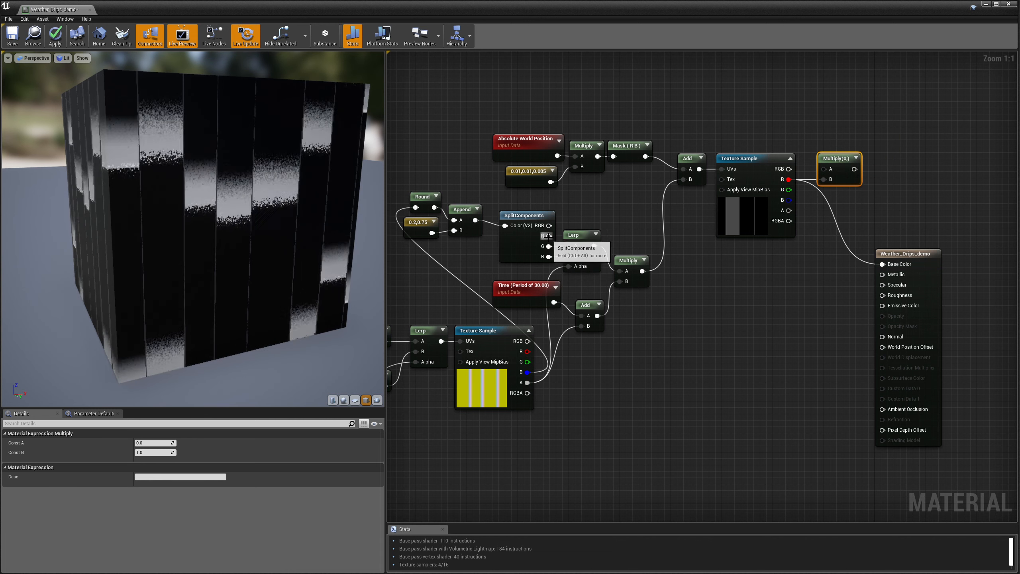
pyautogui.moveTo(549, 236); pyautogui.dragTo(671, 207)
pyautogui.moveTo(823, 172); pyautogui.dragTo(883, 264)
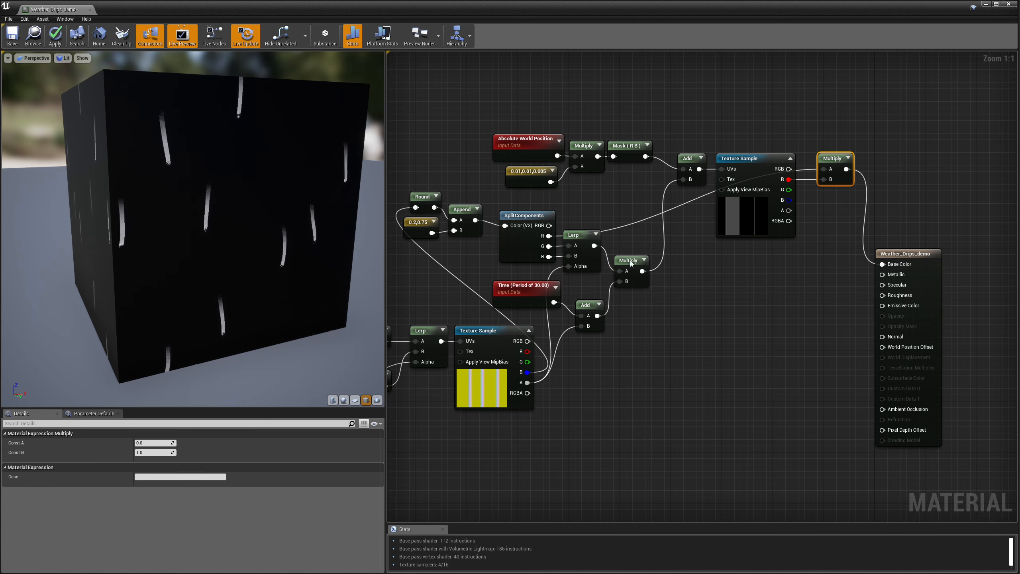
# Move the node chain ending in the yellow Texture Sample left and up, clear of the Round and SplitComponents nodes.
pyautogui.moveTo(745, 320); pyautogui.dragTo(836, 260, button='right')
pyautogui.scroll(-3, 817, 296)
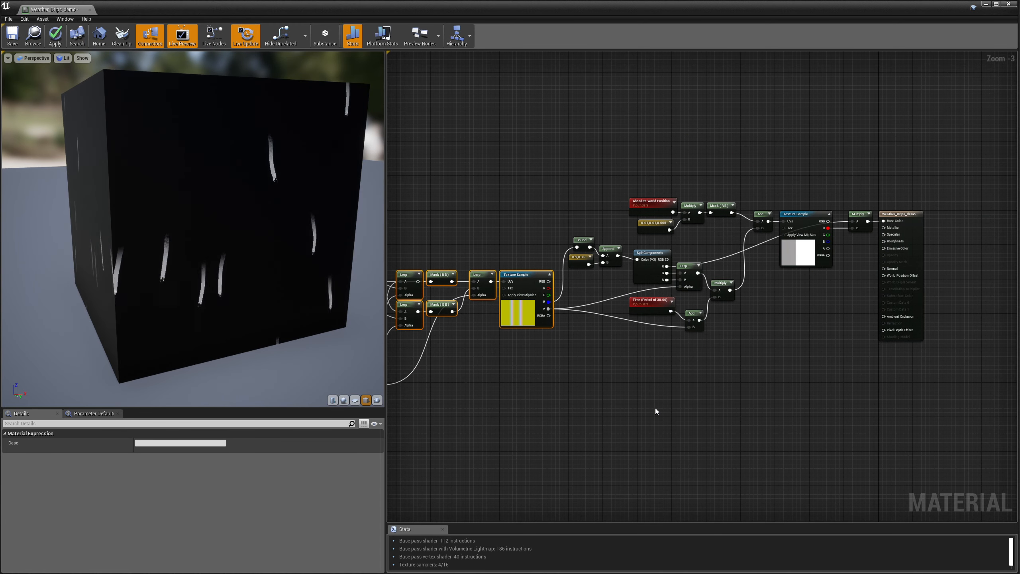
pyautogui.scroll(3, 548, 346)
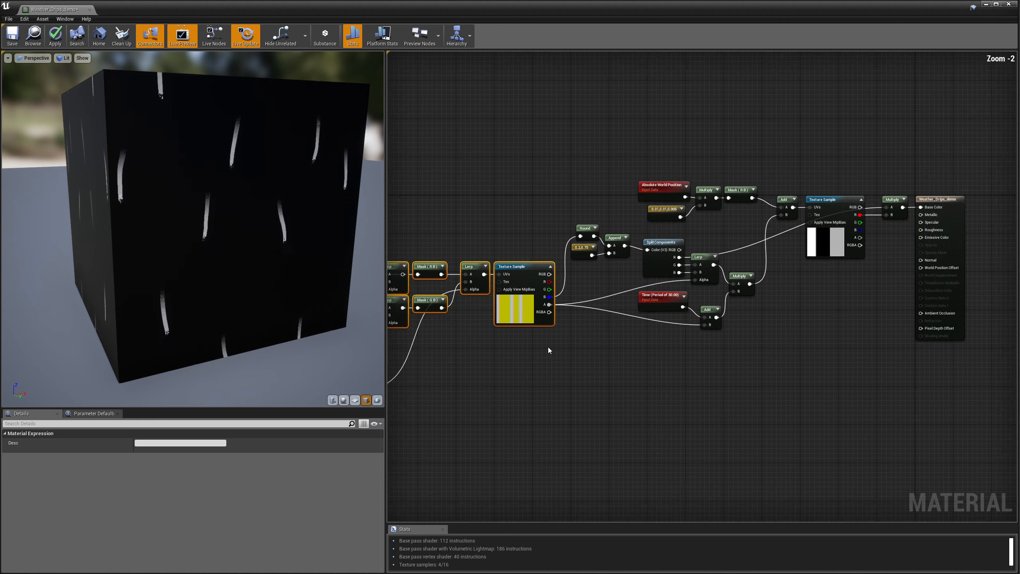
pyautogui.moveTo(590, 368); pyautogui.dragTo(597, 429, button='right')
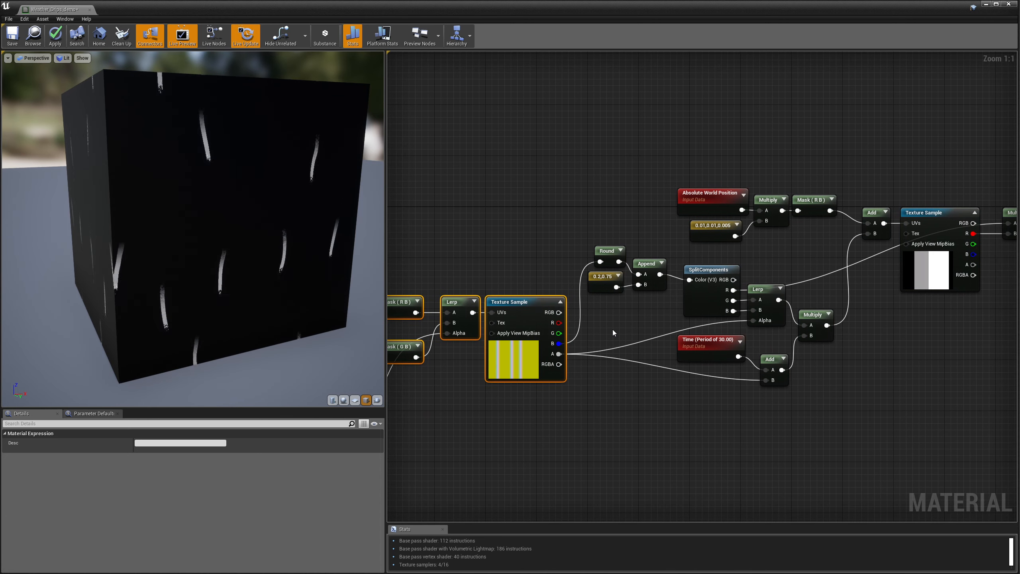
# Move the Round, 0.2,0.75 constant and Append group up and place a duplicate of it underneath.
pyautogui.moveTo(593, 227); pyautogui.dragTo(645, 308)
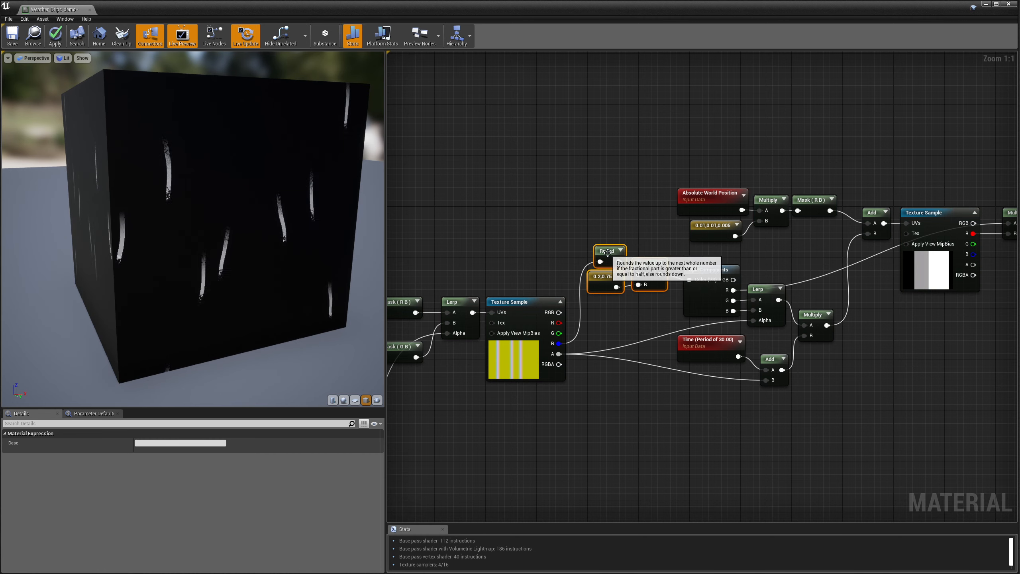
pyautogui.moveTo(608, 252); pyautogui.dragTo(595, 196)
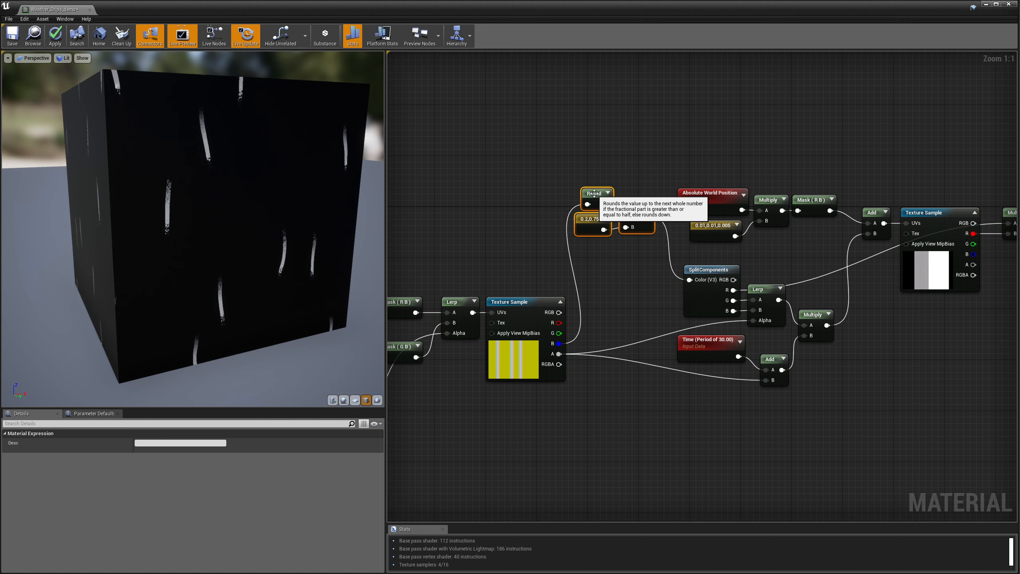
pyautogui.click(609, 255)
pyautogui.moveTo(630, 254); pyautogui.dragTo(587, 176)
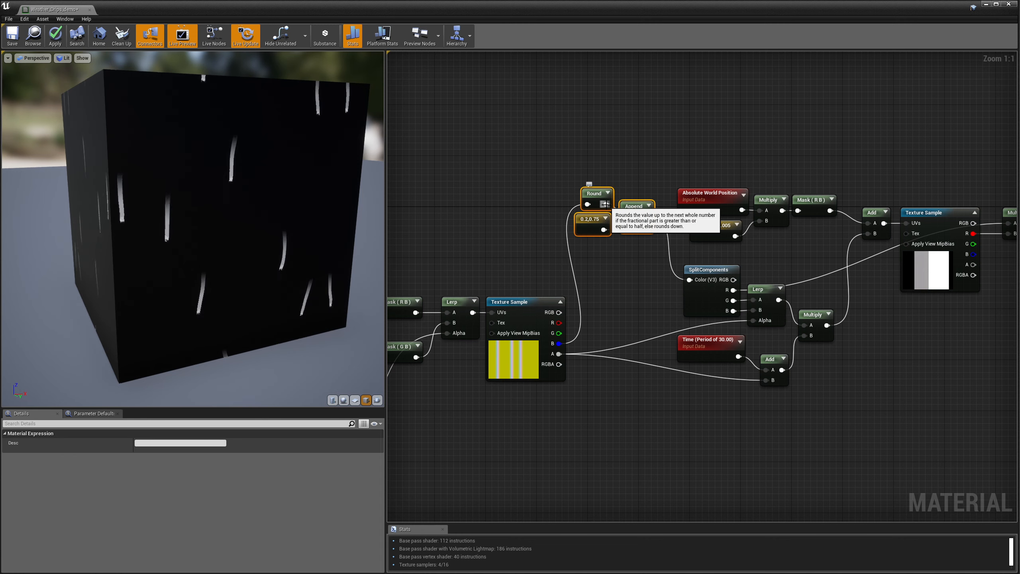
pyautogui.hotkey('ctrl', 'w')
pyautogui.moveTo(620, 235); pyautogui.dragTo(595, 255)
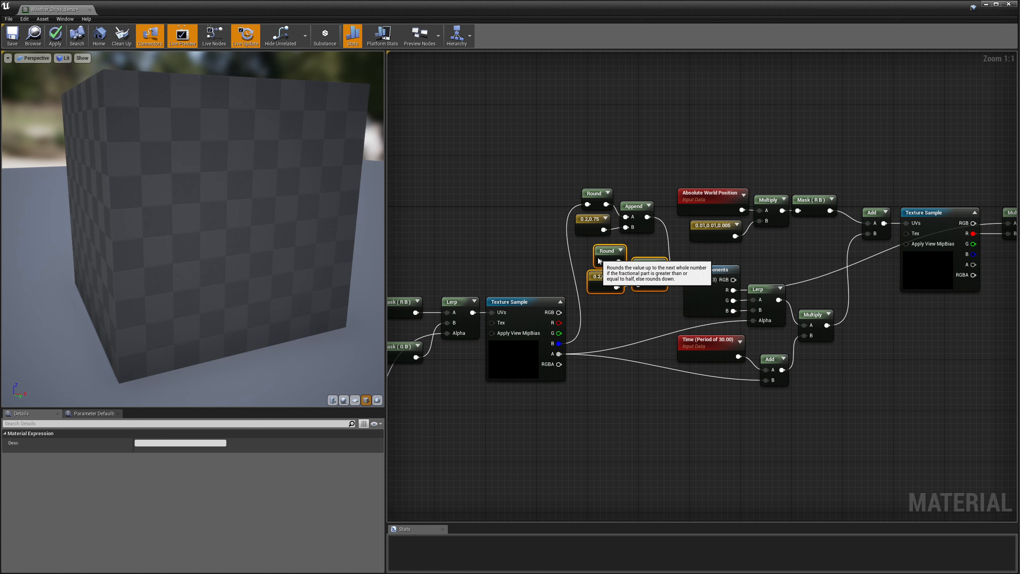
# Replace the duplicated Round with a direct link from the Texture Sample's B to the copied Append's A, and align the copies under the originals.
pyautogui.moveTo(560, 344); pyautogui.dragTo(632, 275)
pyautogui.click(601, 251)
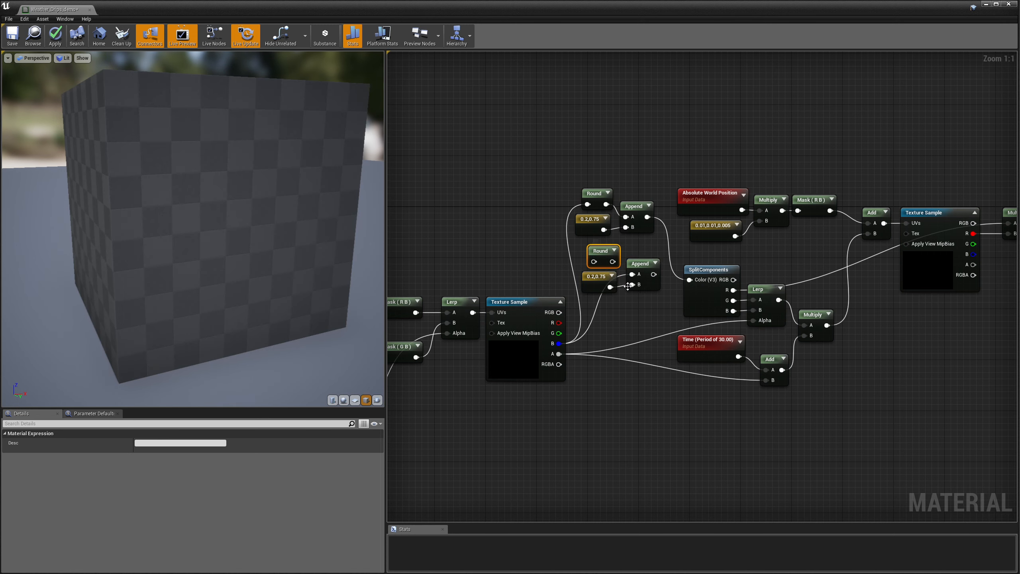
pyautogui.press('Delete')
pyautogui.moveTo(642, 295); pyautogui.dragTo(633, 253)
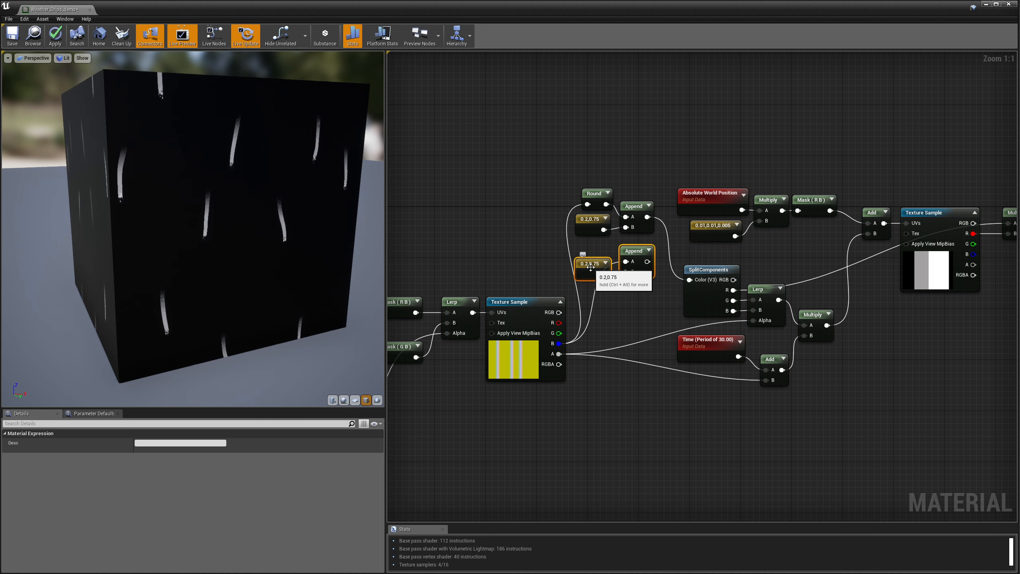
# Set the duplicated Constant2Vector's R to 0.03 and G to 0.0125.
pyautogui.click(593, 260)
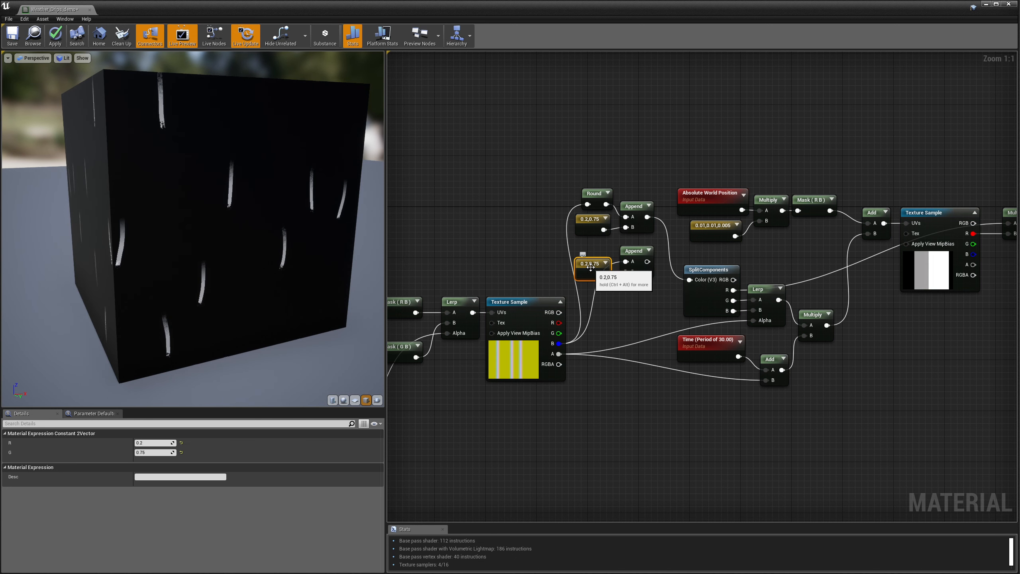
pyautogui.click(154, 442)
pyautogui.write('0.')
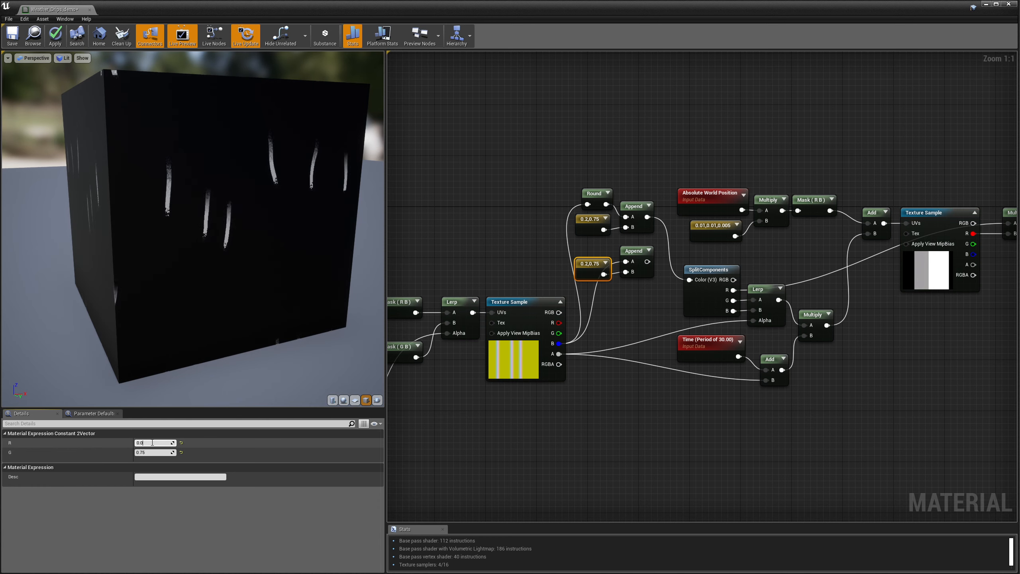
pyautogui.write('03')
pyautogui.press('Return')
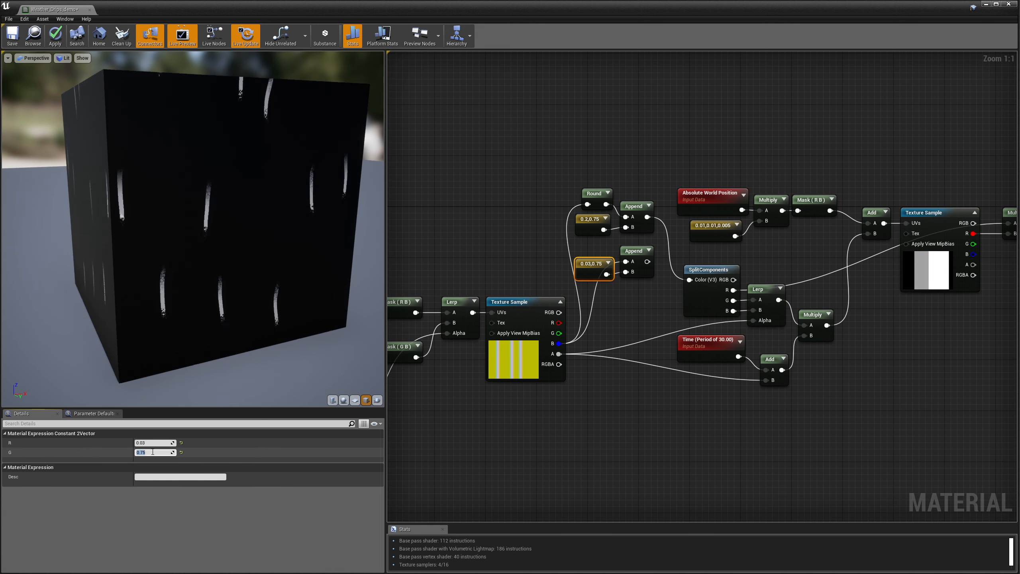
pyautogui.write('0')
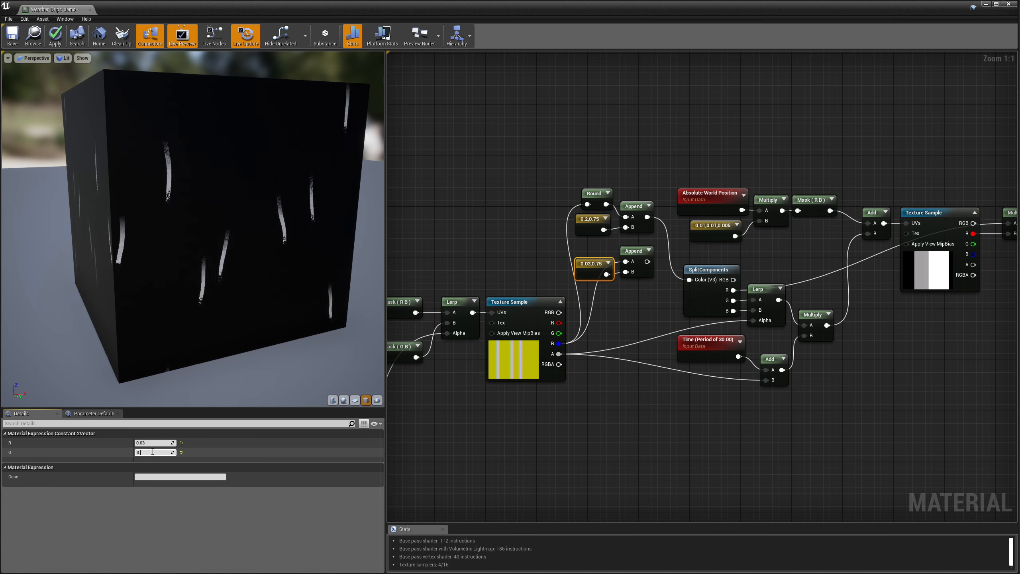
pyautogui.write('.0125')
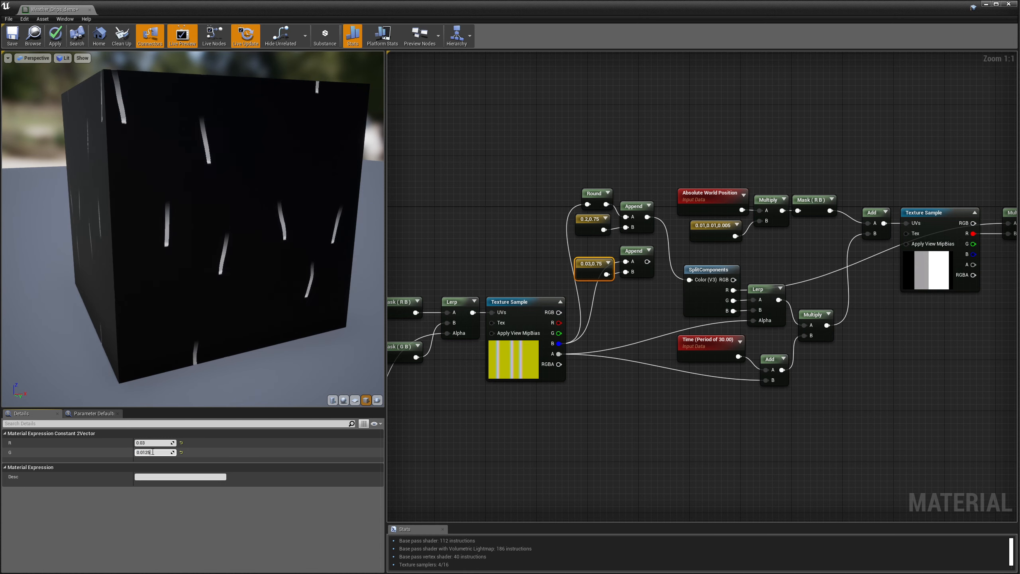
pyautogui.press('Return')
# Move both Append groups up and left, and add a LinearInterpolate node beside them.
pyautogui.moveTo(631, 282); pyautogui.dragTo(602, 228)
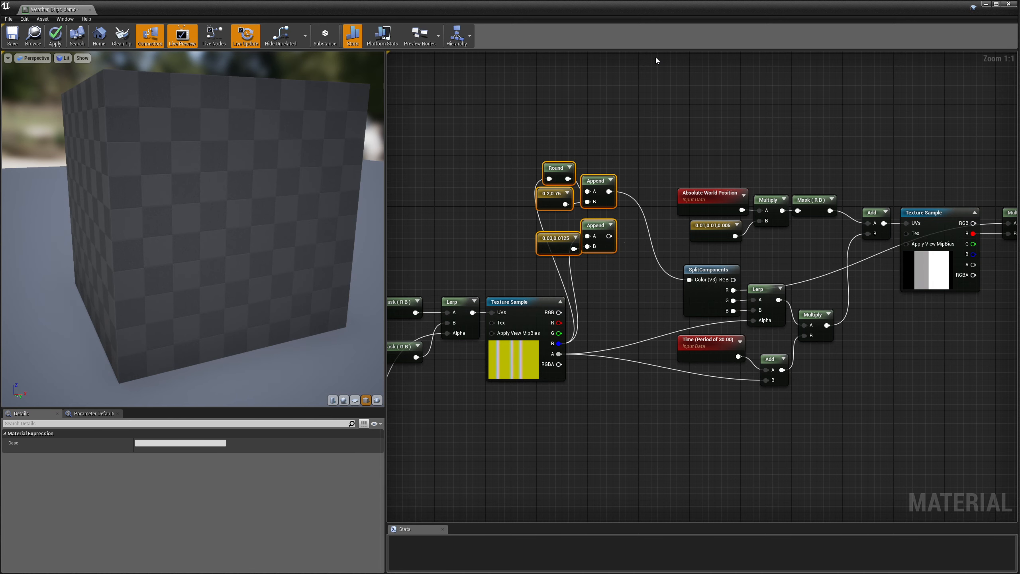
pyautogui.rightClick(653, 121)
pyautogui.write('line')
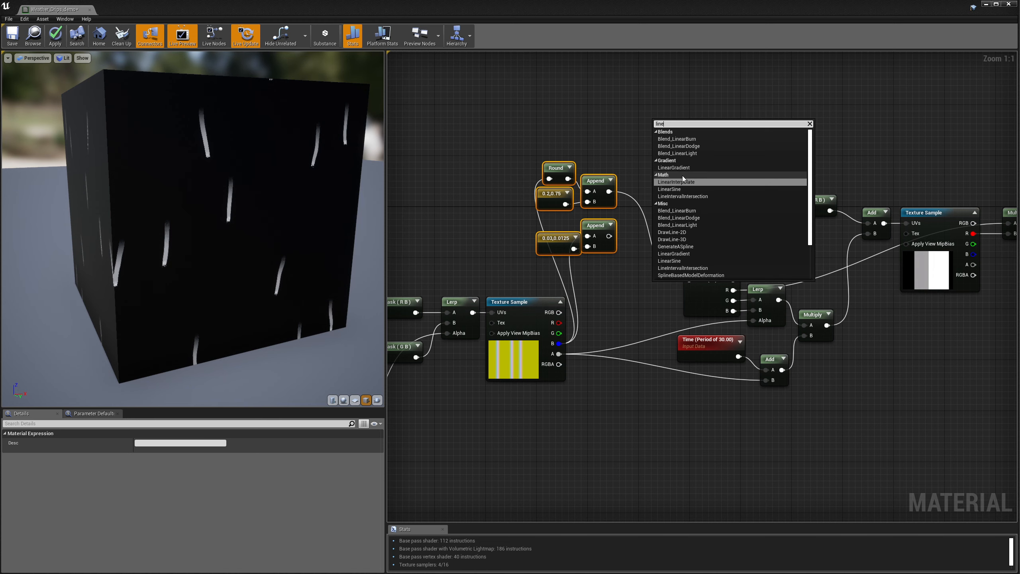
pyautogui.click(679, 182)
# Connect the upper Append to the Lerp's A and the lower to B, place it beside them, and feed its output into SplitComponents.
pyautogui.moveTo(657, 137); pyautogui.dragTo(658, 135)
pyautogui.moveTo(608, 237); pyautogui.dragTo(629, 208)
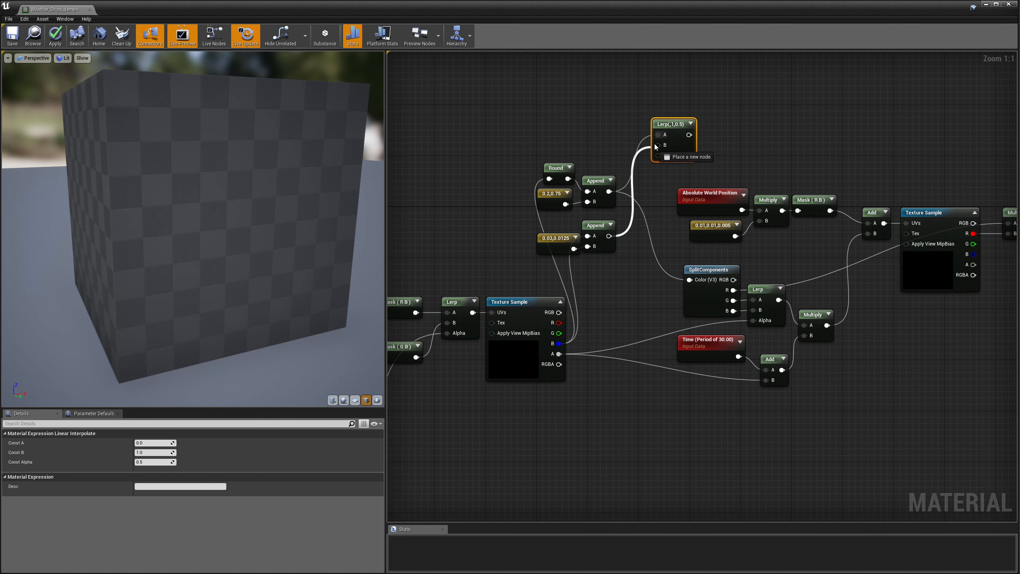
pyautogui.moveTo(658, 146); pyautogui.dragTo(655, 193)
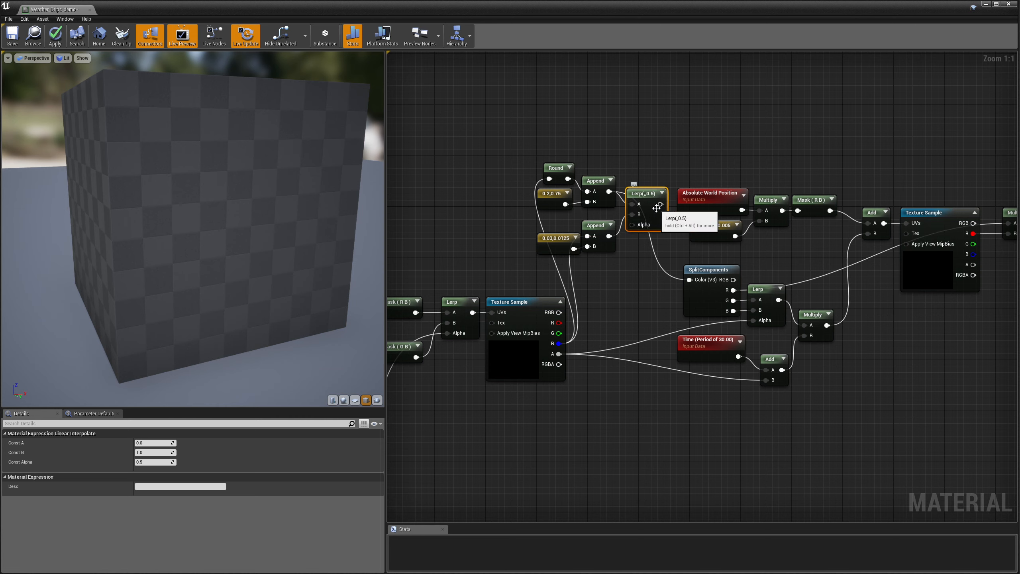
pyautogui.moveTo(660, 204); pyautogui.dragTo(635, 274)
pyautogui.scroll(-3, 639, 196)
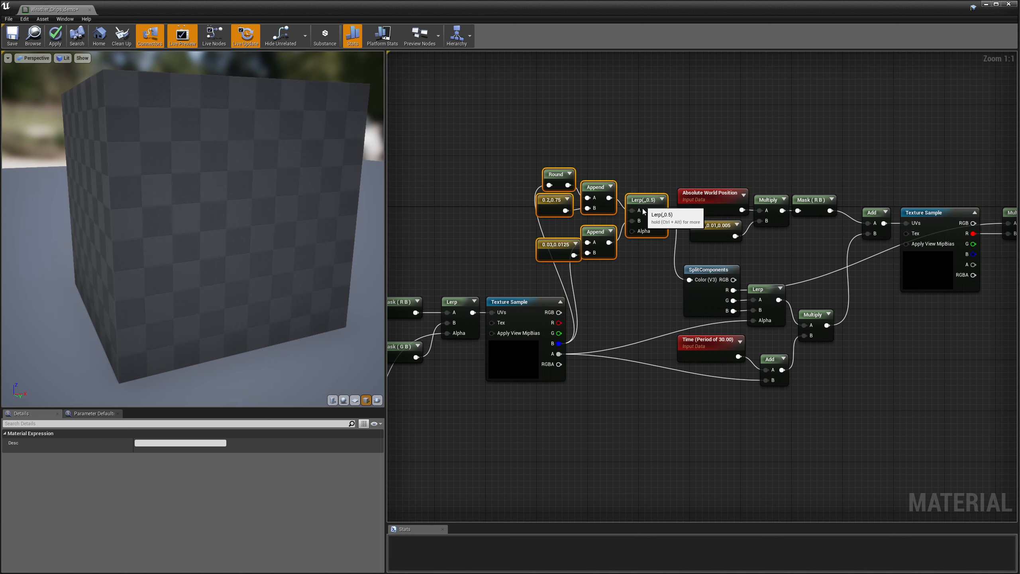
pyautogui.moveTo(752, 116); pyautogui.dragTo(775, 121, button='right')
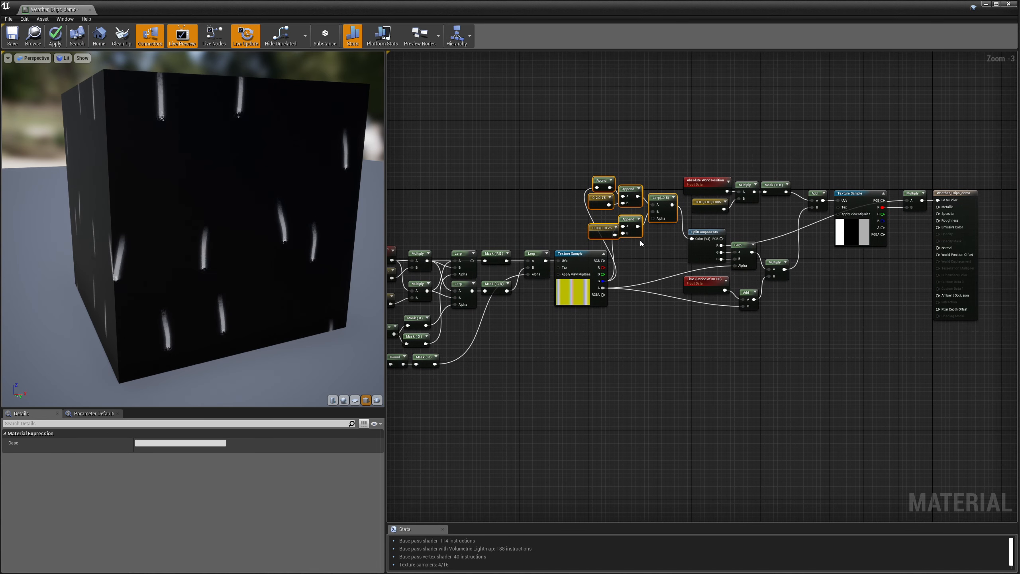
pyautogui.scroll(3, 655, 225)
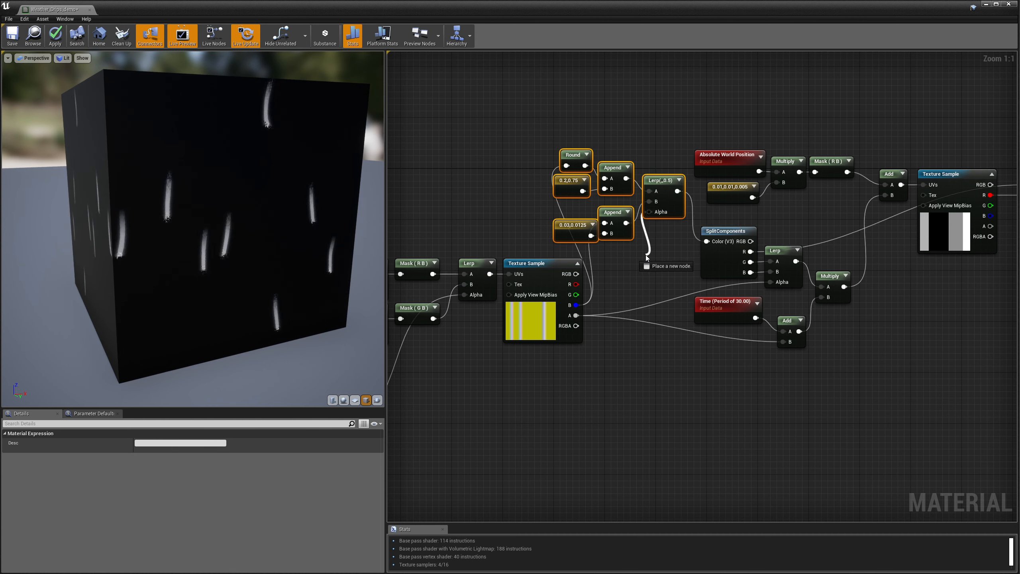
pyautogui.moveTo(646, 255); pyautogui.dragTo(641, 256)
pyautogui.click(625, 270)
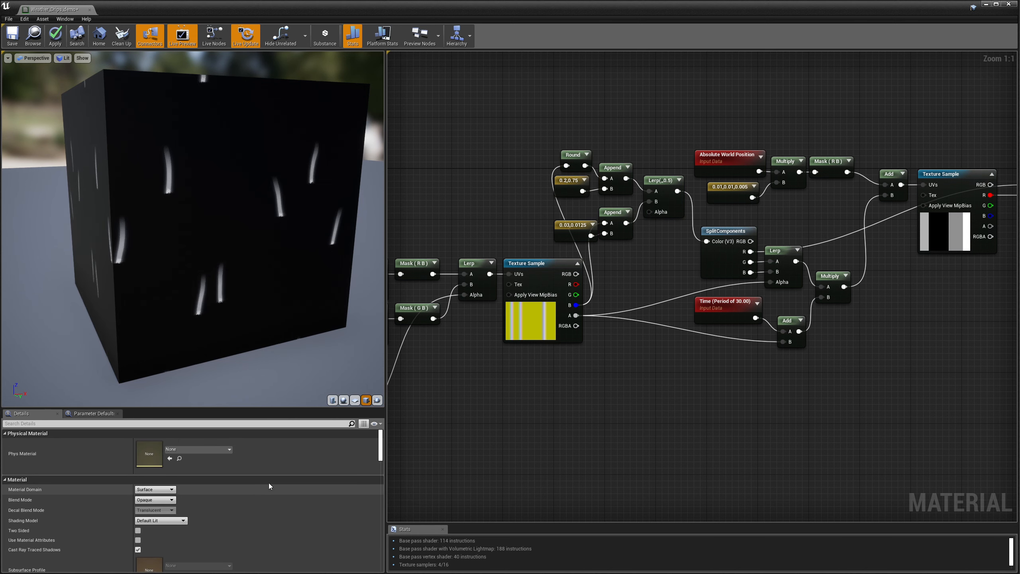
# Try a Const Alpha of 1 on the new Lerp and check the drips in the preview.
pyautogui.click(662, 196)
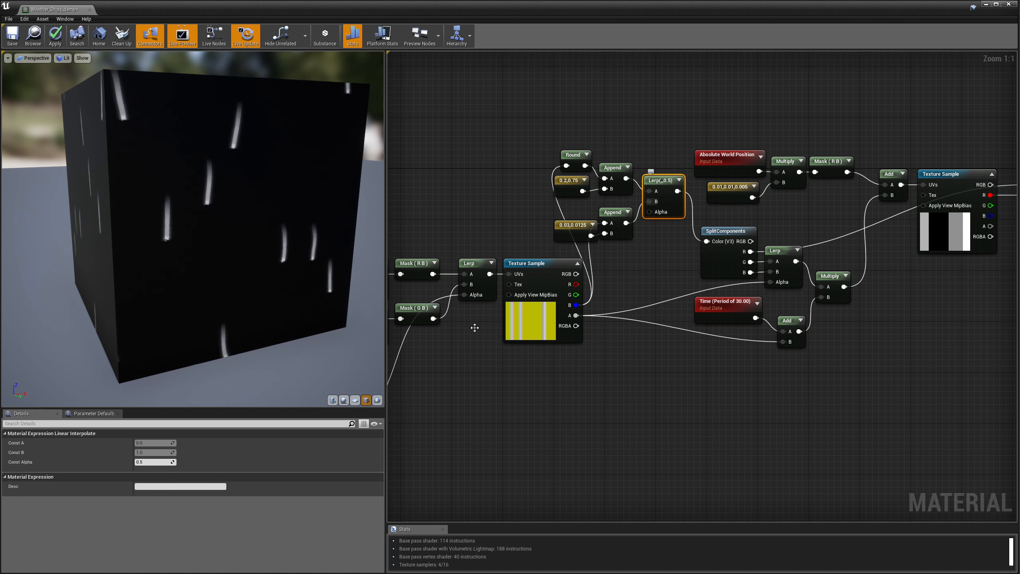
pyautogui.click(154, 462)
pyautogui.write('1')
pyautogui.press('Return')
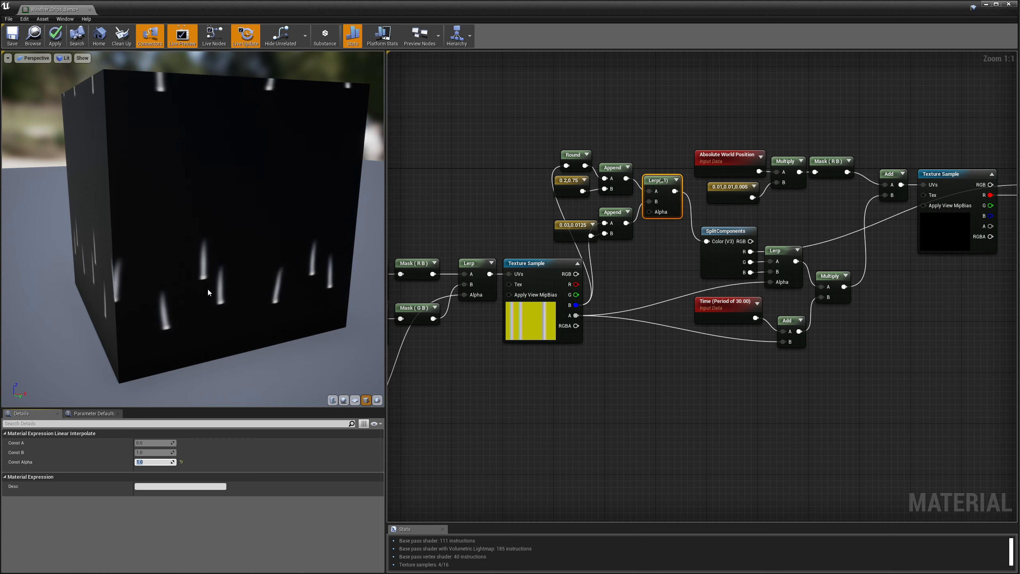
# Set the new Lerp's Const Alpha to 0.
pyautogui.click(156, 462)
pyautogui.write('0')
pyautogui.press('Return')
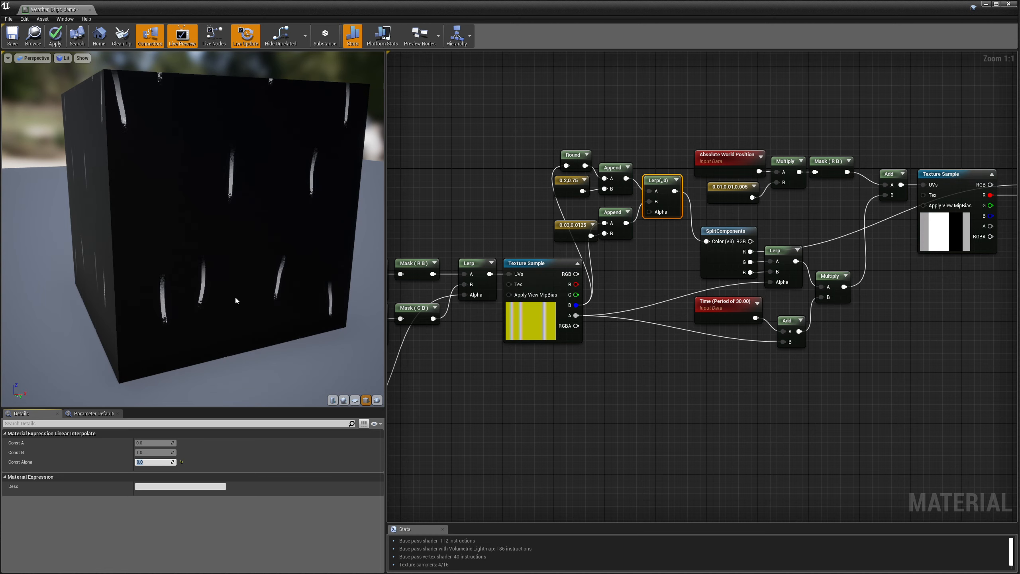
# Move the lower Append and its 0.03,0.0125 constant up slightly, closer to the upper Append group.
pyautogui.moveTo(517, 123); pyautogui.dragTo(619, 193)
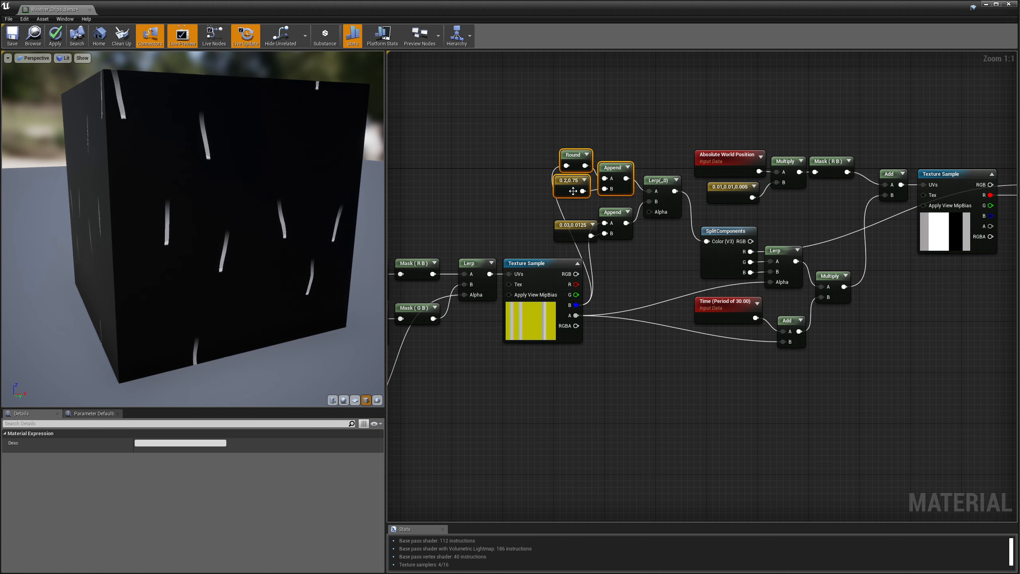
pyautogui.moveTo(544, 202); pyautogui.dragTo(615, 212)
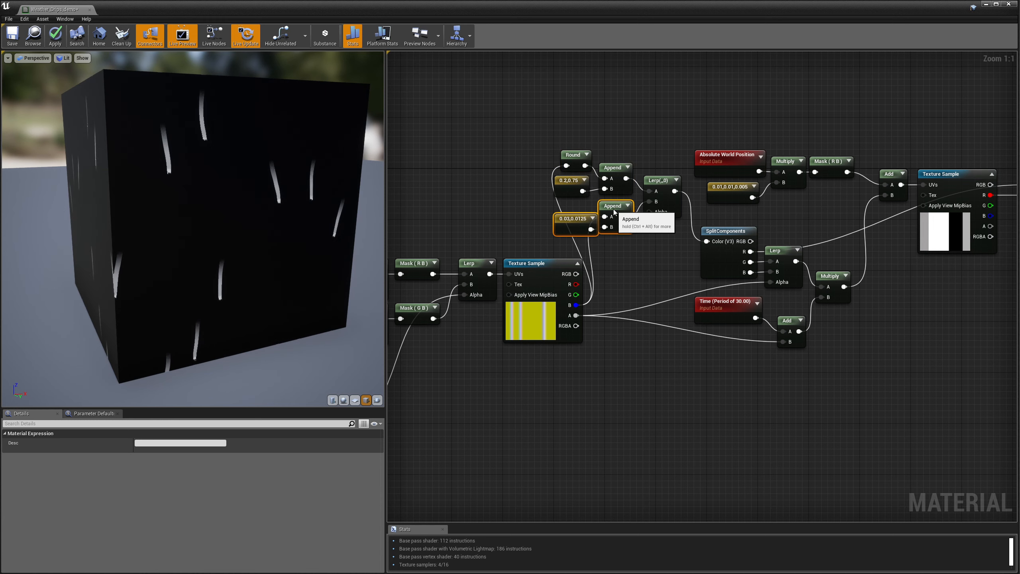
pyautogui.moveTo(615, 278); pyautogui.dragTo(911, 195, button='right')
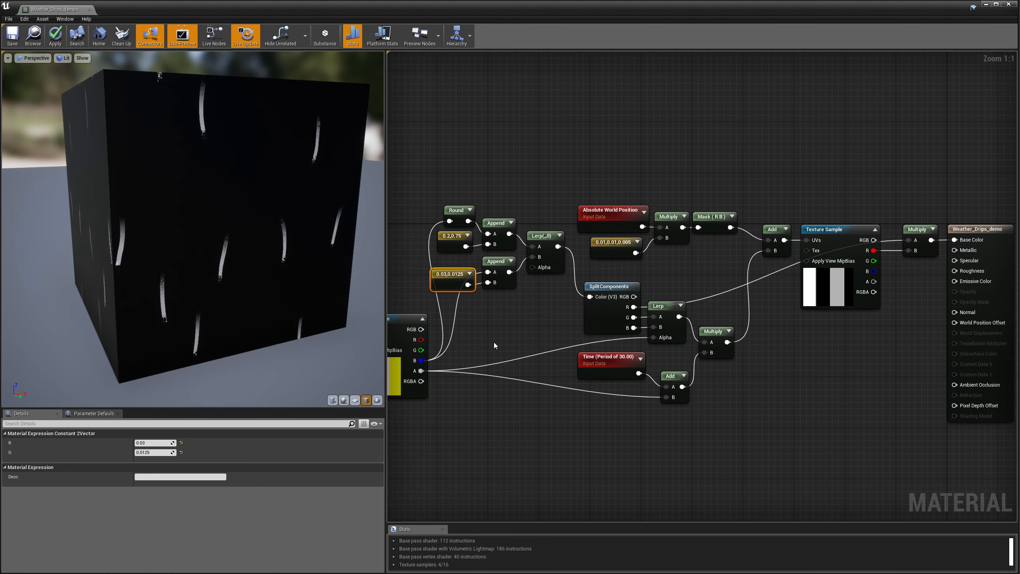
# Add an R G Component Mask below the network and feed it from the RGB output of the yellow Texture Sample.
pyautogui.moveTo(531, 335); pyautogui.dragTo(556, 280, button='right')
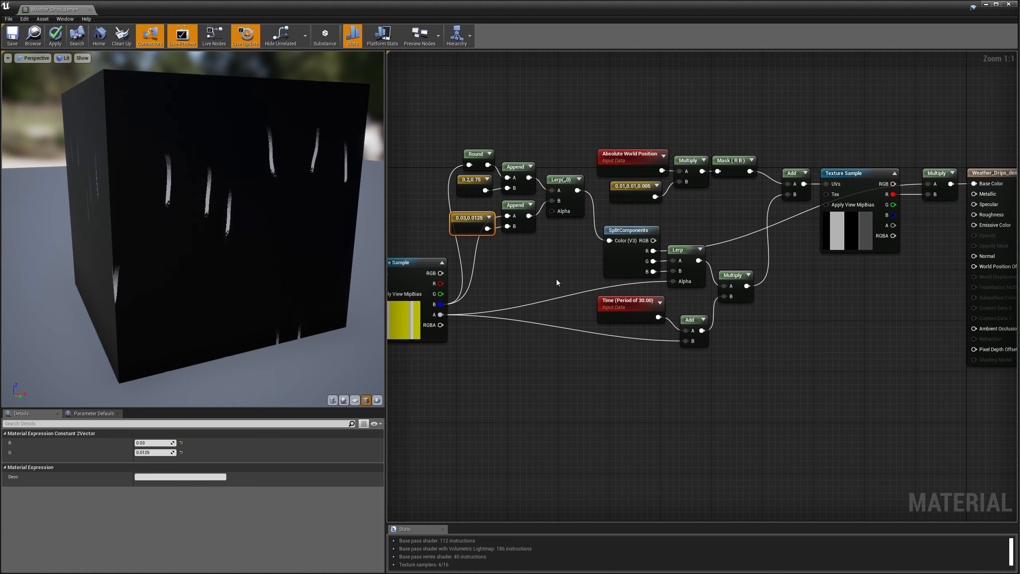
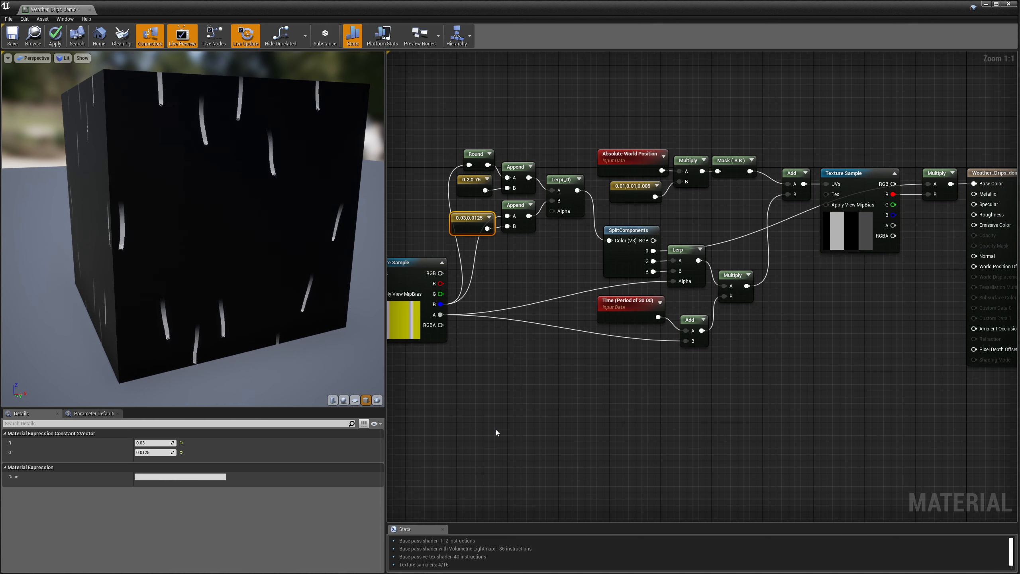
pyautogui.rightClick(561, 435)
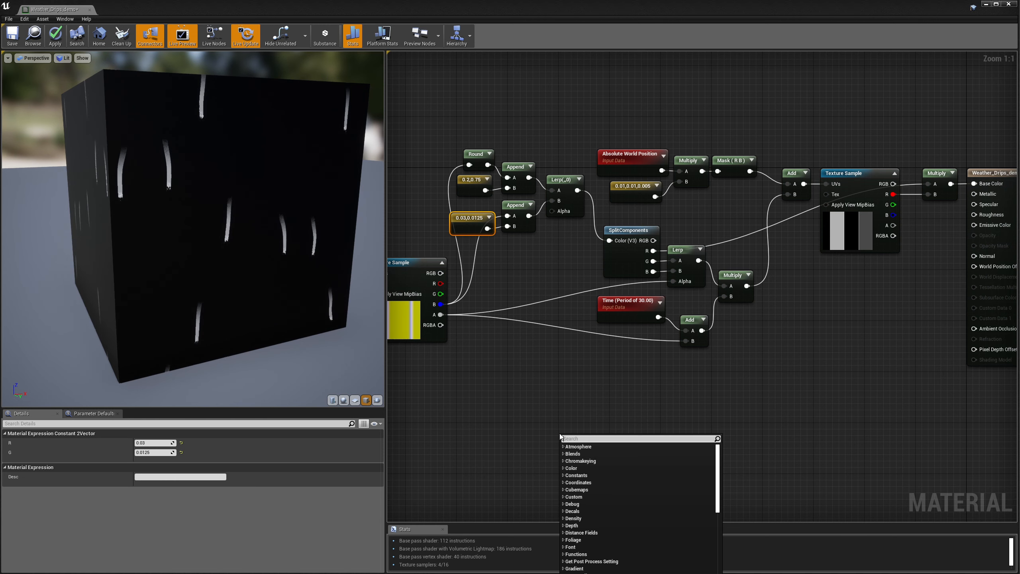
pyautogui.write('comp')
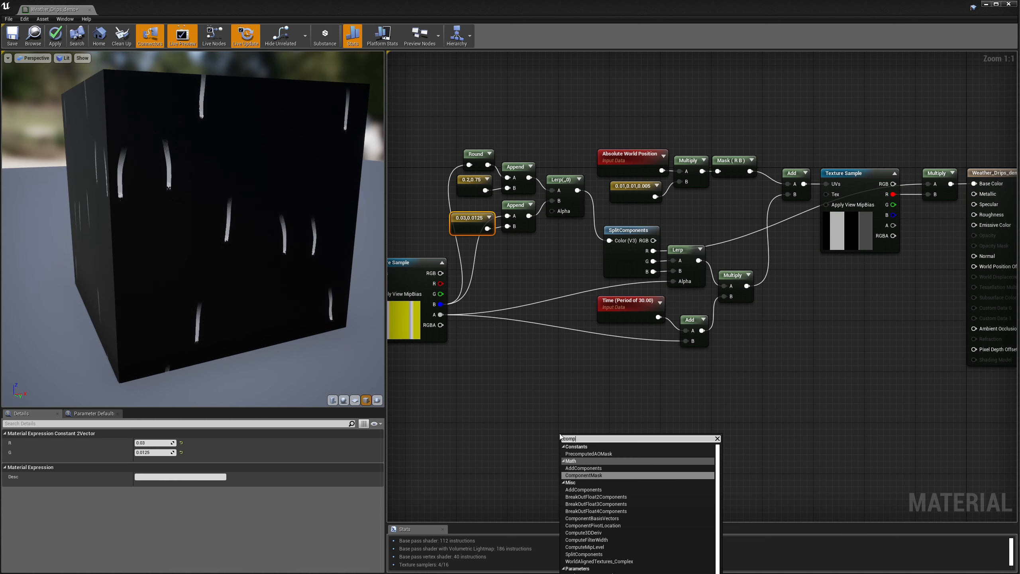
pyautogui.click(594, 476)
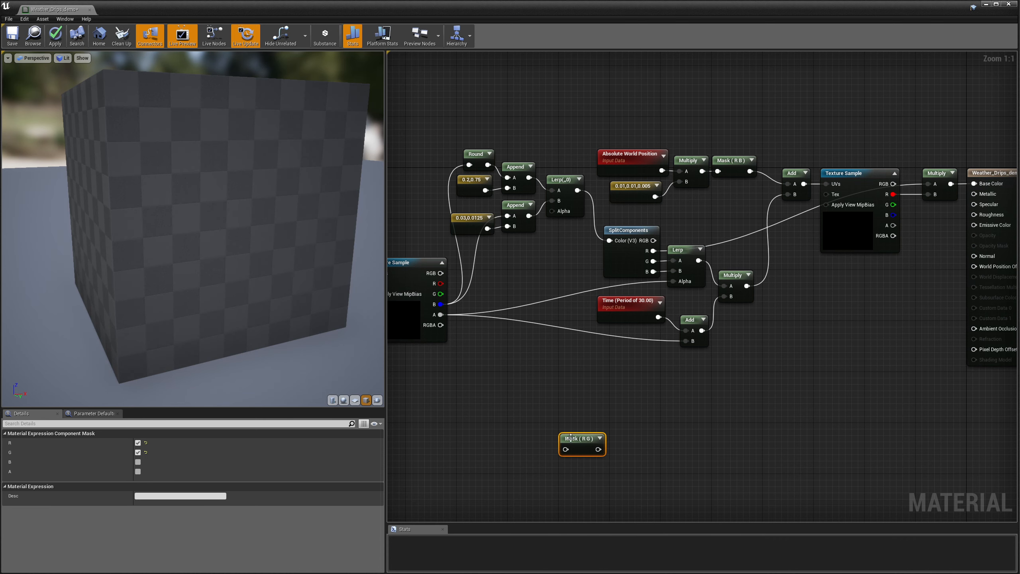
pyautogui.moveTo(442, 275); pyautogui.dragTo(443, 275)
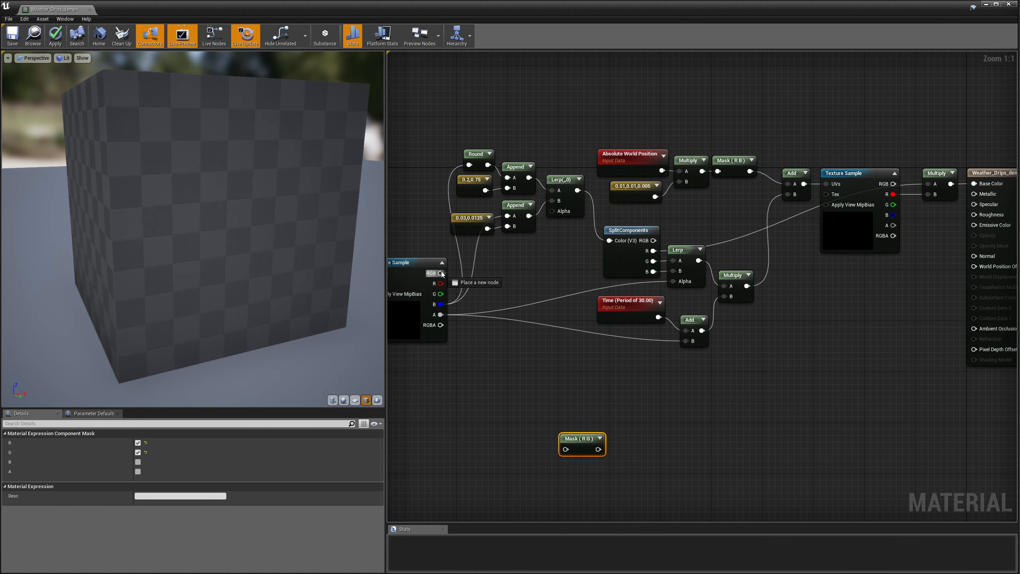
pyautogui.moveTo(529, 380); pyautogui.dragTo(554, 374)
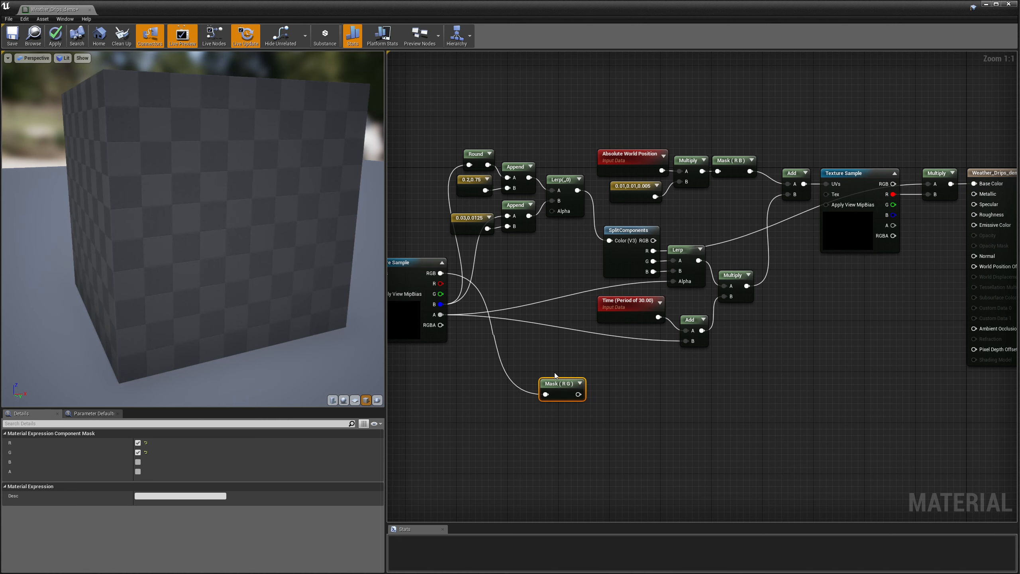
# Add a Multiply beside the R G mask, connect the mask to its A input, and set its Const B to 2.
pyautogui.rightClick(601, 384)
pyautogui.write('mul')
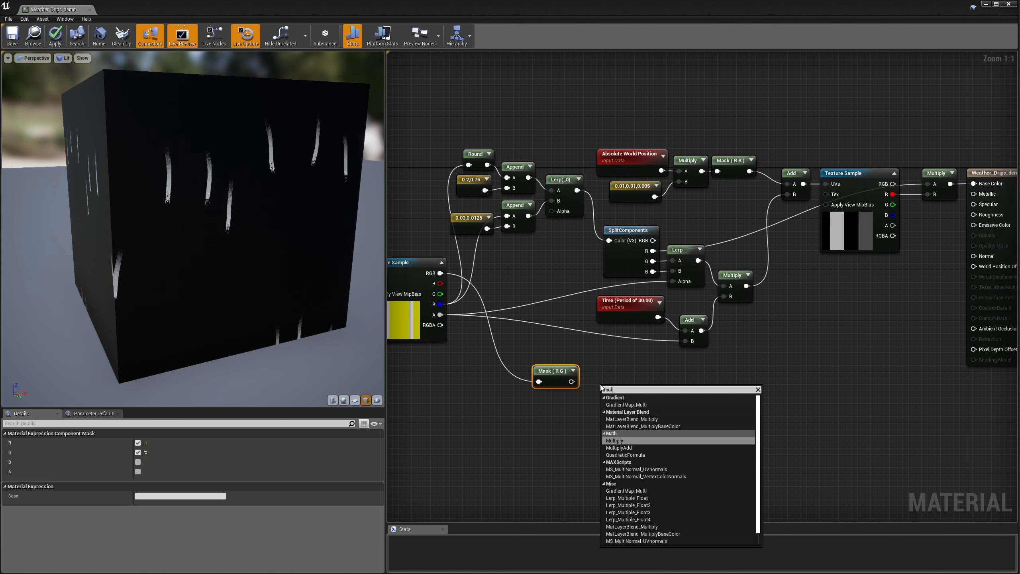
pyautogui.click(619, 441)
pyautogui.moveTo(571, 382); pyautogui.dragTo(598, 402)
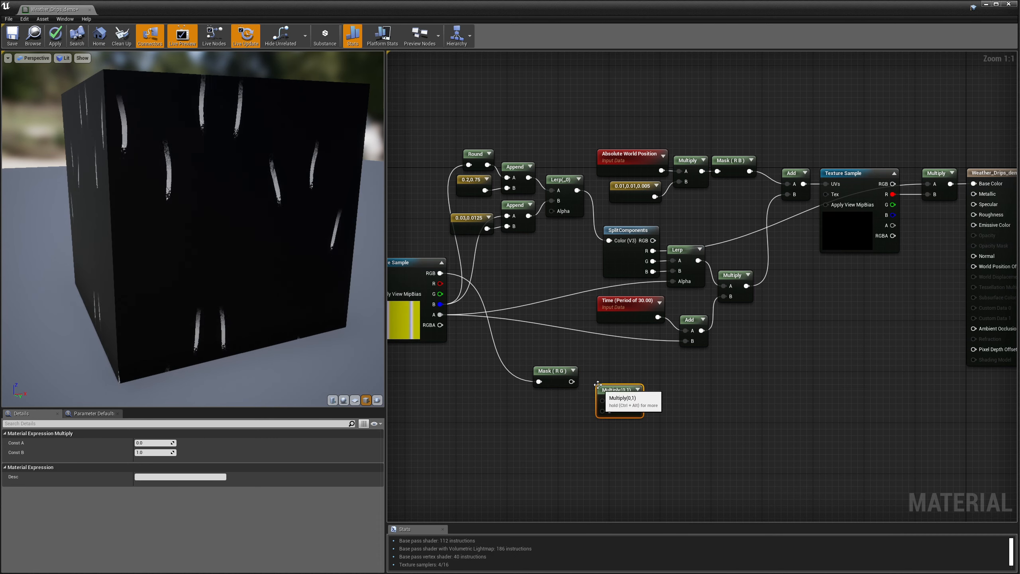
pyautogui.moveTo(610, 398); pyautogui.dragTo(610, 398)
pyautogui.moveTo(615, 392); pyautogui.dragTo(594, 375)
pyautogui.click(160, 452)
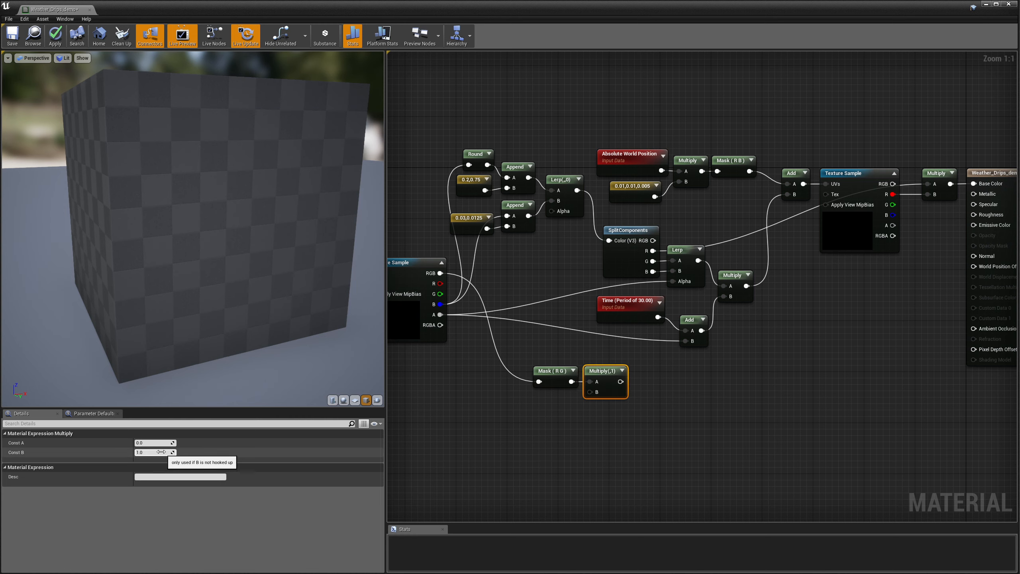
pyautogui.write('2')
pyautogui.press('Return')
# Add a Subtract with the default Const B of 1 after the new Multiply and connect the Multiply to its A input.
pyautogui.rightClick(670, 379)
pyautogui.write('sub')
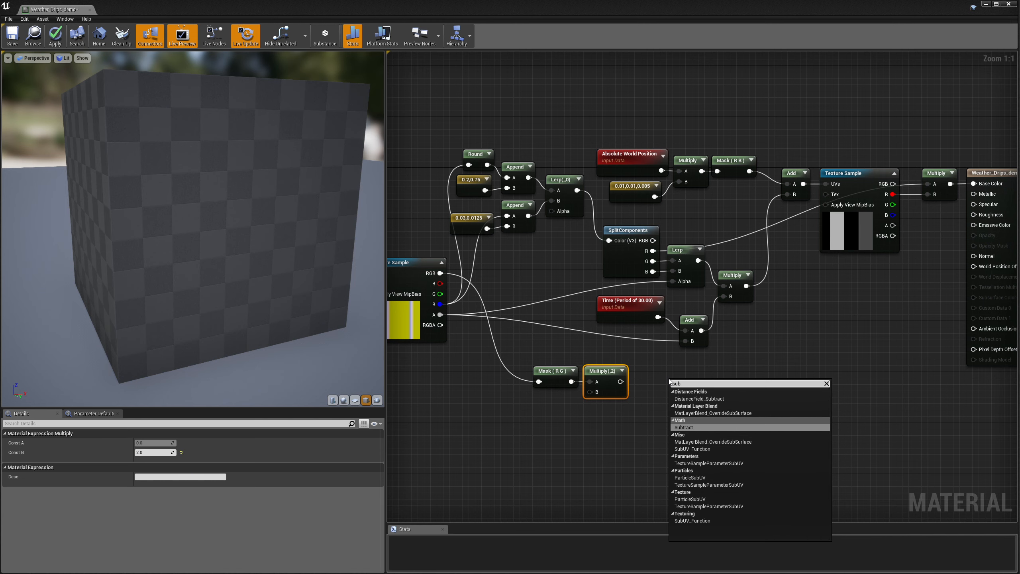
pyautogui.click(684, 428)
pyautogui.moveTo(621, 382); pyautogui.dragTo(652, 380)
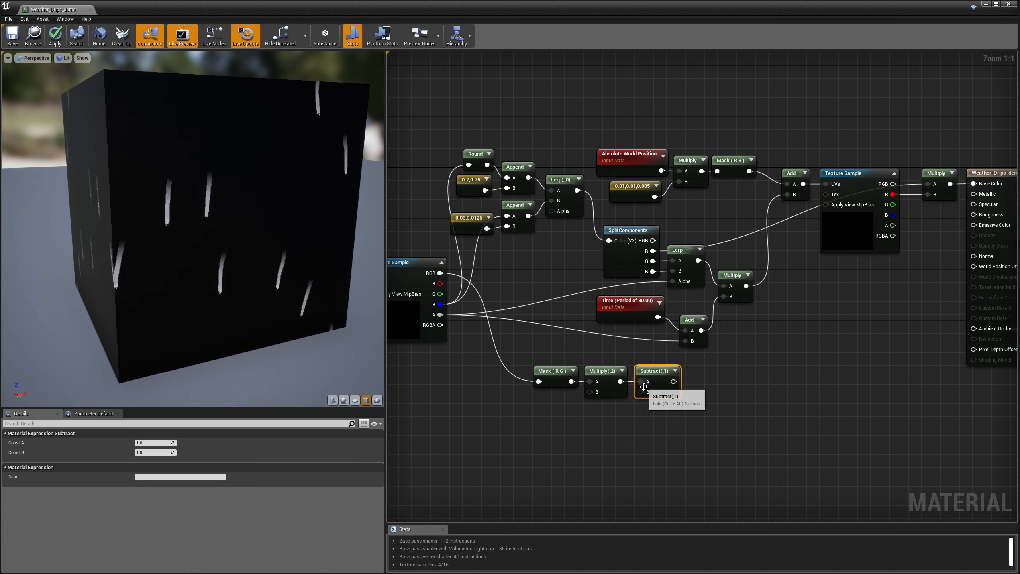
# Shift the Mask, Multiply and Subtract row to the right and bring the final Multiply closer to the drip Texture Sample.
pyautogui.moveTo(568, 356); pyautogui.dragTo(656, 422)
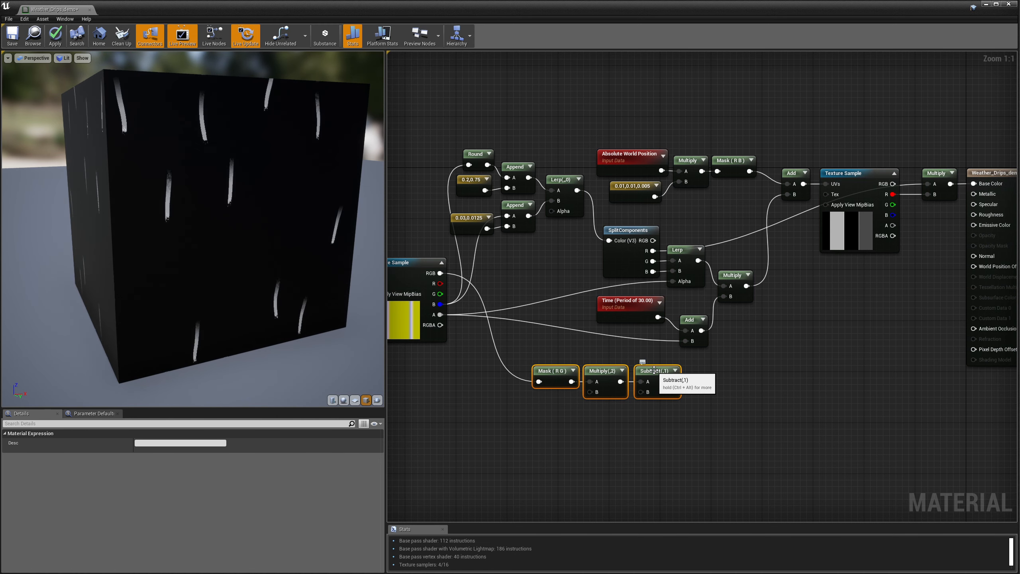
pyautogui.moveTo(655, 370); pyautogui.dragTo(757, 371)
pyautogui.moveTo(827, 335); pyautogui.dragTo(725, 329, button='right')
pyautogui.moveTo(824, 189); pyautogui.dragTo(811, 191)
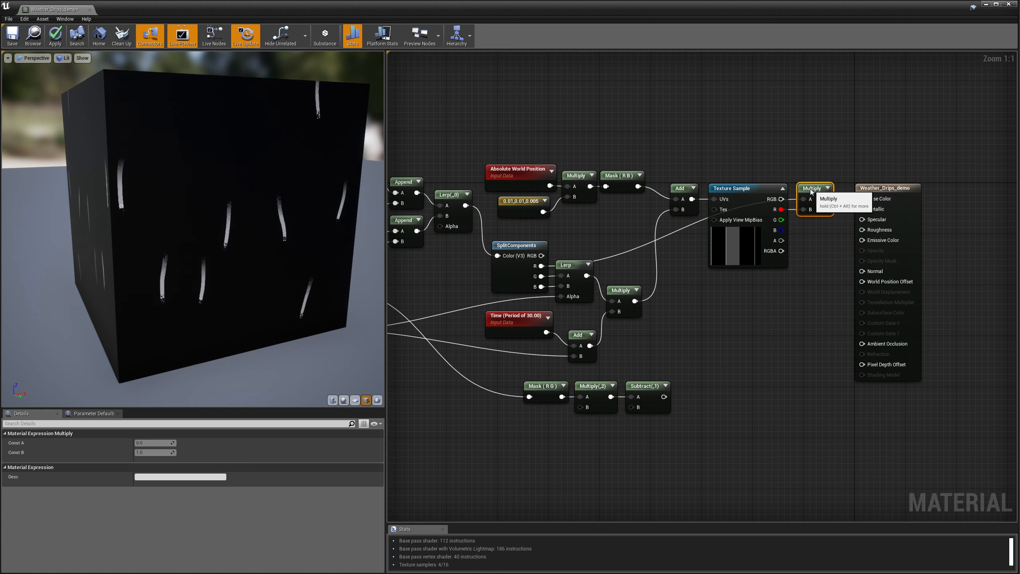
pyautogui.moveTo(722, 329); pyautogui.dragTo(765, 308, button='right')
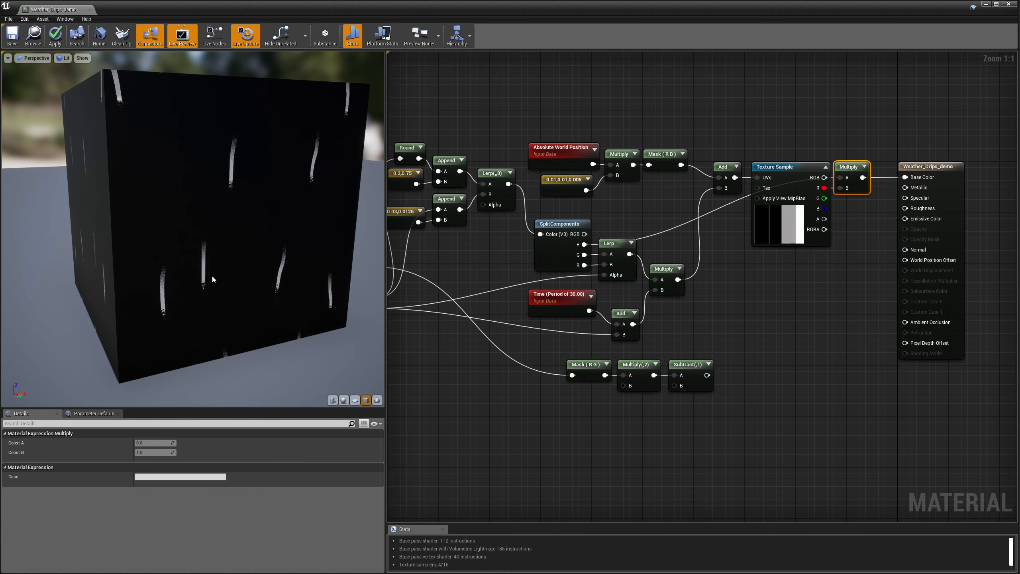
pyautogui.moveTo(802, 302); pyautogui.dragTo(676, 312, button='right')
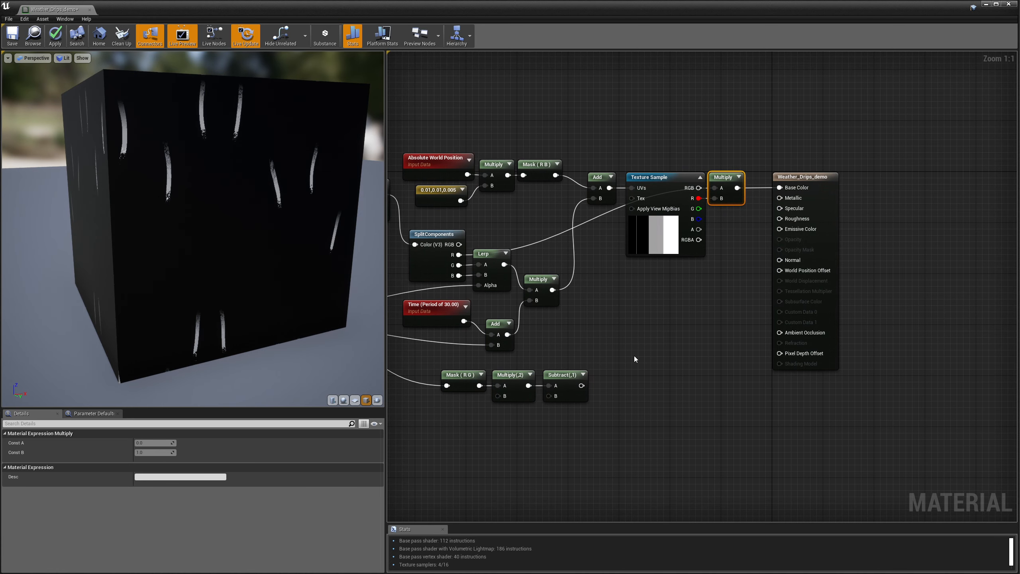
# Add an AppendVector node beside the Subtract and connect the Subtract output to its A input.
pyautogui.rightClick(654, 371)
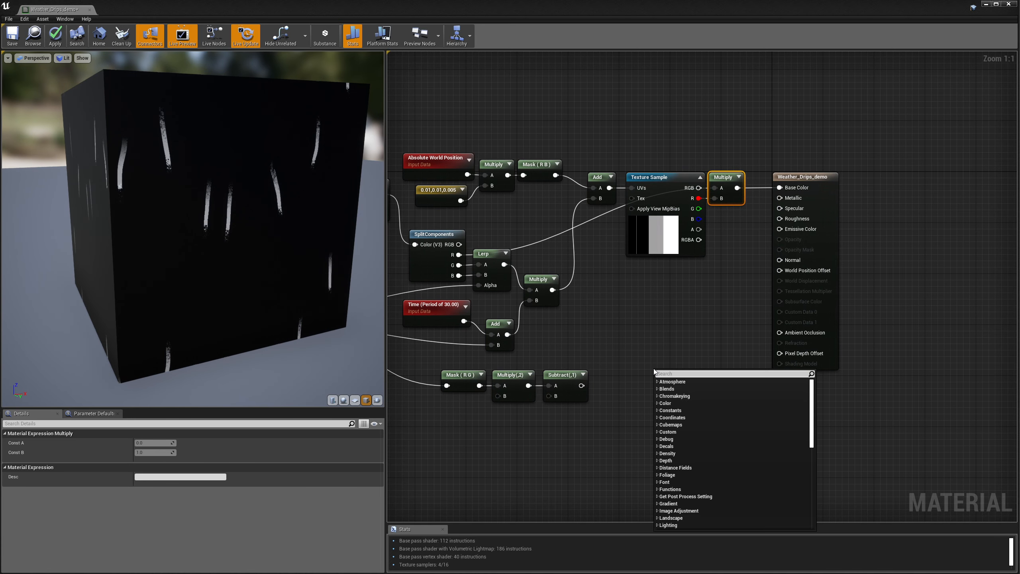
pyautogui.write('appe')
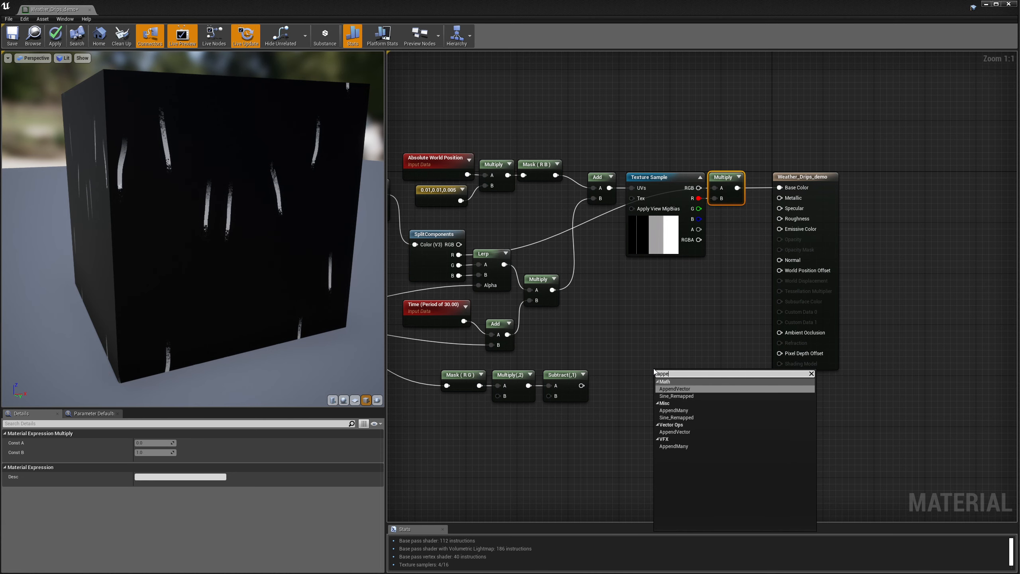
pyautogui.press('Return')
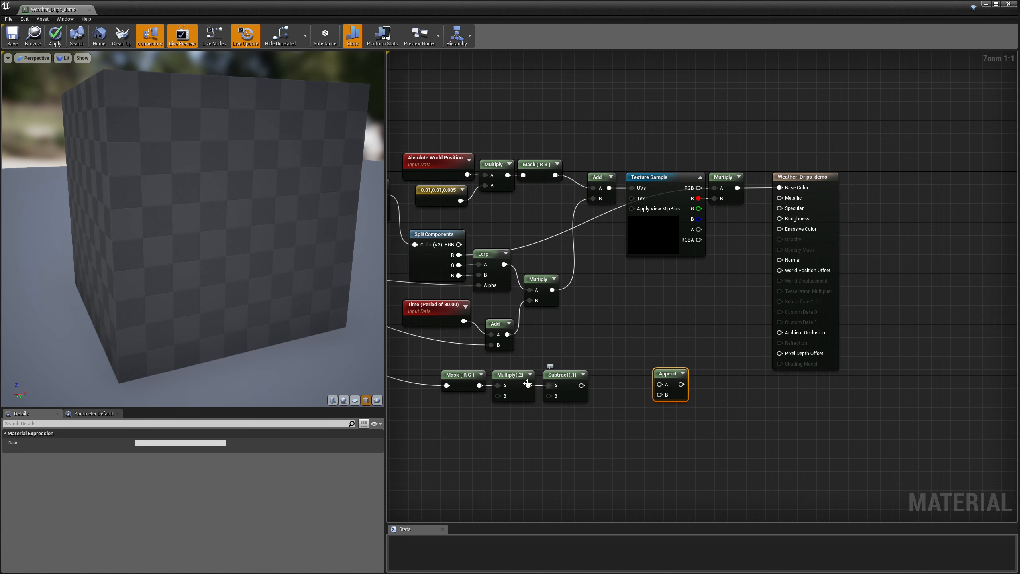
pyautogui.moveTo(575, 419); pyautogui.dragTo(605, 378)
# Add a Constant with value 1 below the Subtract and connect it to the new Append's B input.
pyautogui.rightClick(540, 432)
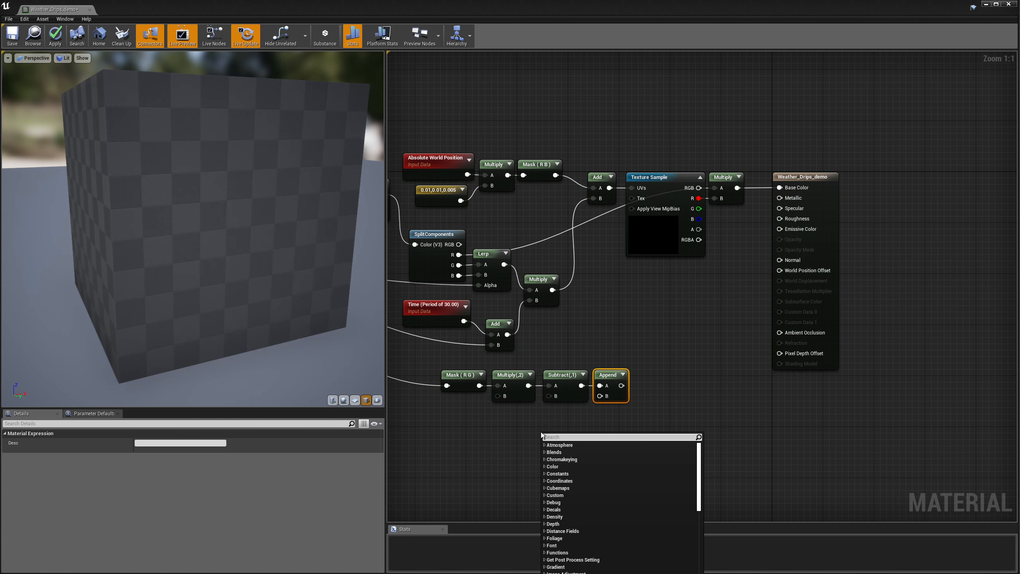
pyautogui.write('const')
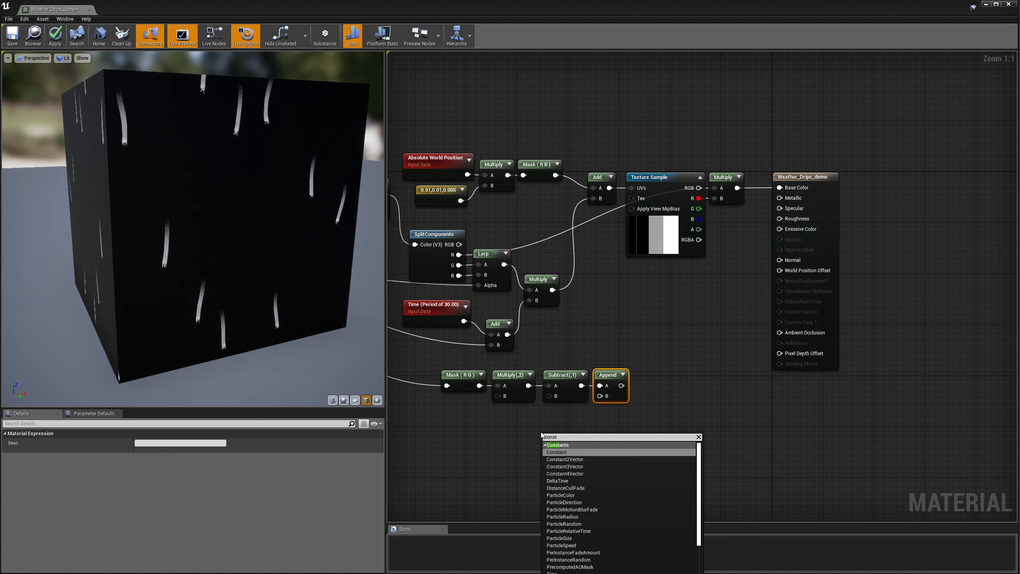
pyautogui.press('Return')
pyautogui.moveTo(554, 447); pyautogui.dragTo(602, 398)
pyautogui.moveTo(550, 437); pyautogui.dragTo(571, 416)
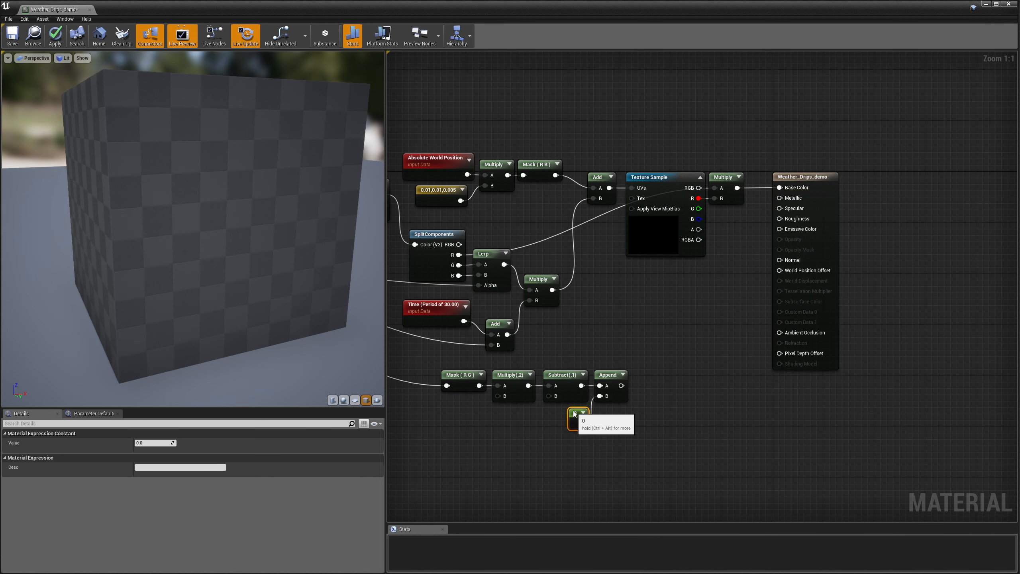
pyautogui.click(155, 443)
pyautogui.write('1')
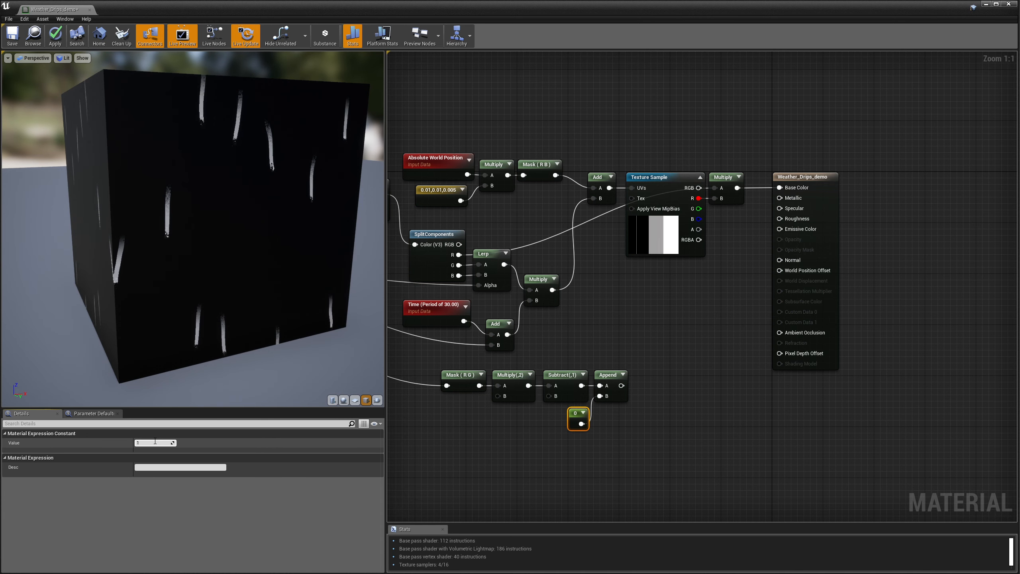
pyautogui.press('Return')
# Connect the new Append to the material's Normal input, disconnect Base Color, and inspect the cube's front face.
pyautogui.moveTo(621, 385); pyautogui.dragTo(780, 261)
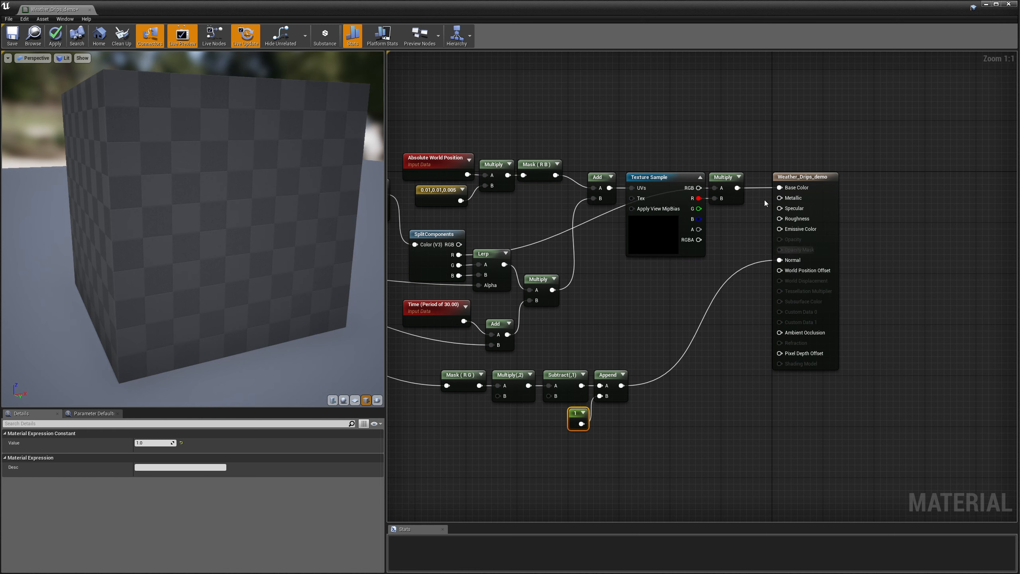
pyautogui.keyDown('alt'); pyautogui.click(779, 188); pyautogui.keyUp('alt')
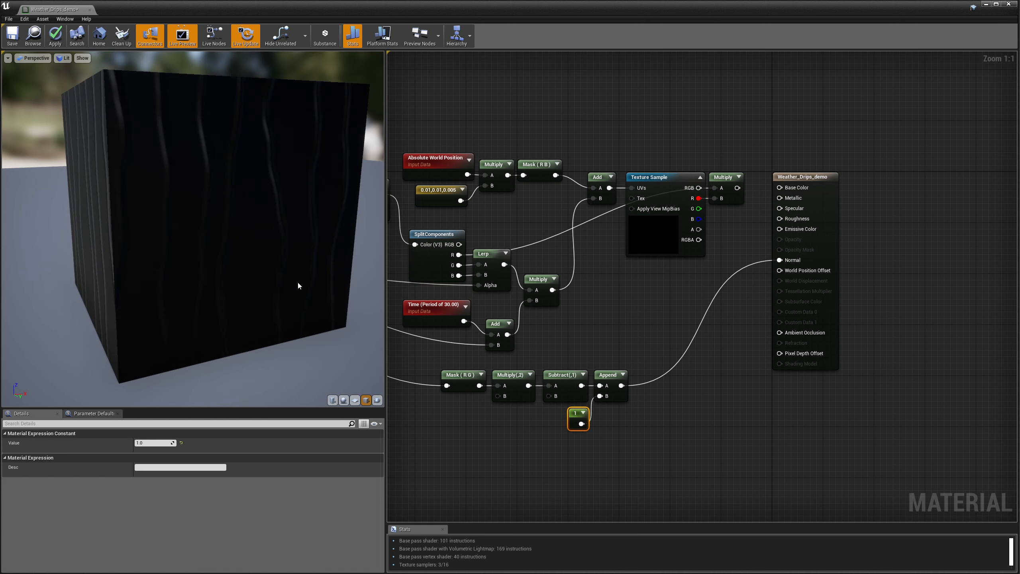
pyautogui.moveTo(264, 232); pyautogui.dragTo(45, 242)
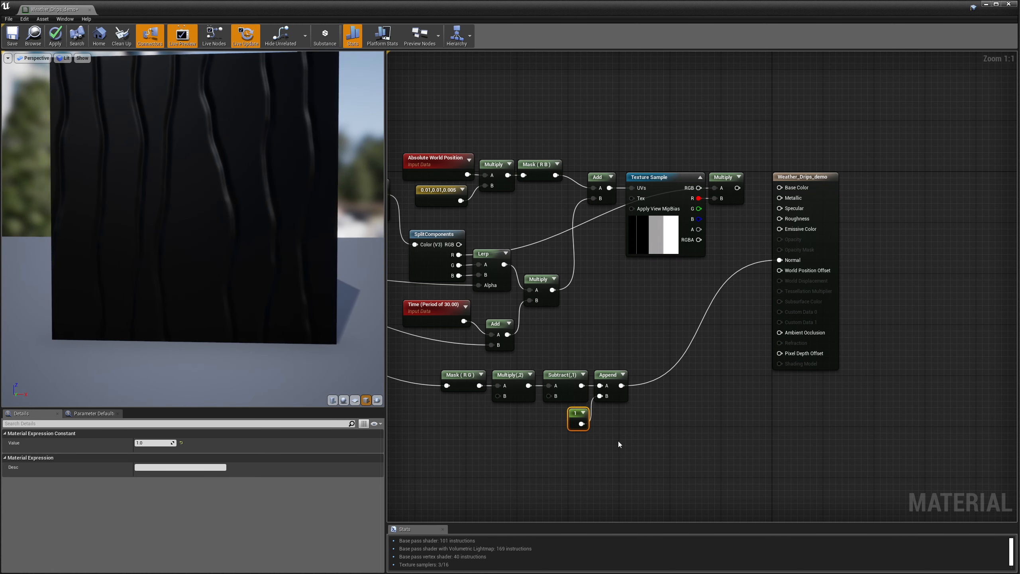
# Move the Append and its constant 1 to the right to leave a gap after the Subtract, and shift the Mask, Multiply and Subtract row slightly.
pyautogui.moveTo(583, 394); pyautogui.dragTo(601, 416)
pyautogui.moveTo(601, 372); pyautogui.dragTo(683, 375)
pyautogui.moveTo(578, 413); pyautogui.dragTo(654, 407)
pyautogui.moveTo(565, 408); pyautogui.dragTo(579, 377)
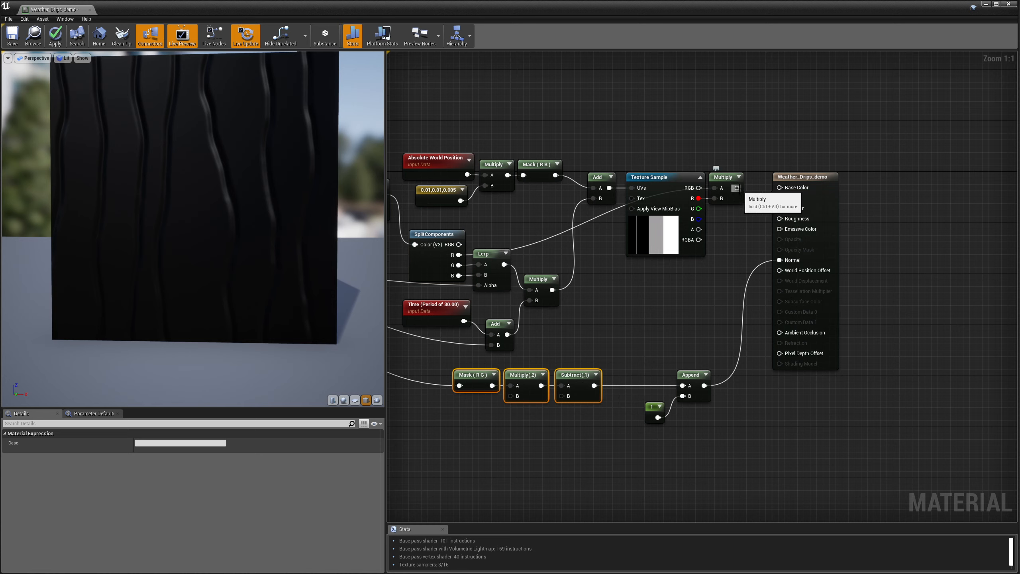
# Insert a Multiply before the Append's A input, with the final drip mask Multiply in A and the Subtract in B.
pyautogui.rightClick(640, 337)
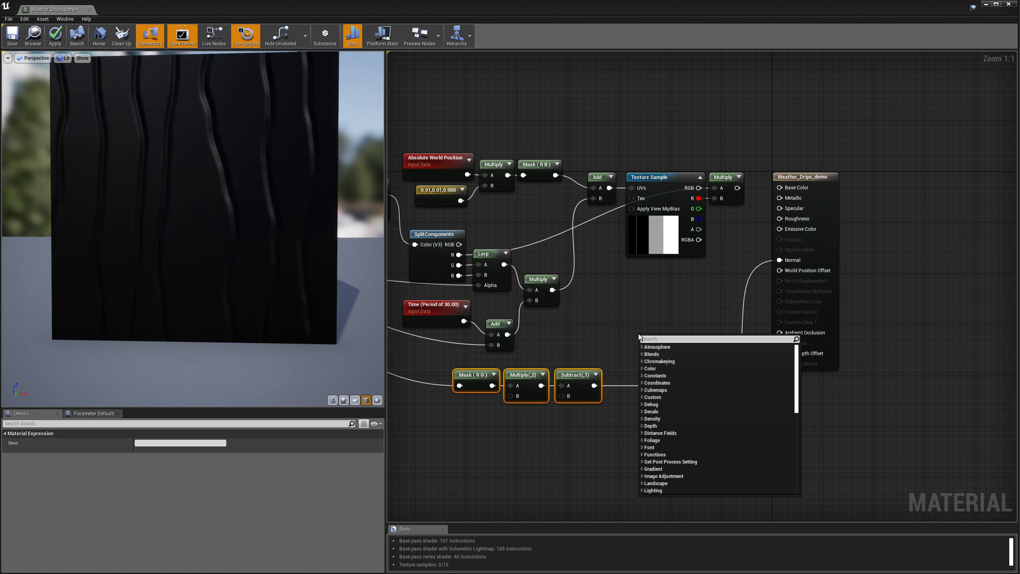
pyautogui.write('mul')
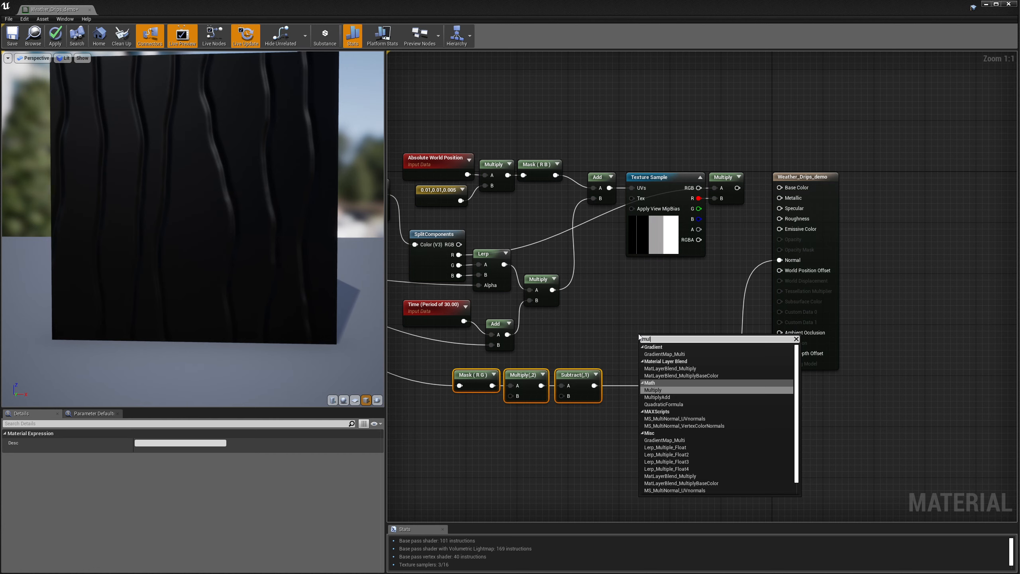
pyautogui.click(657, 391)
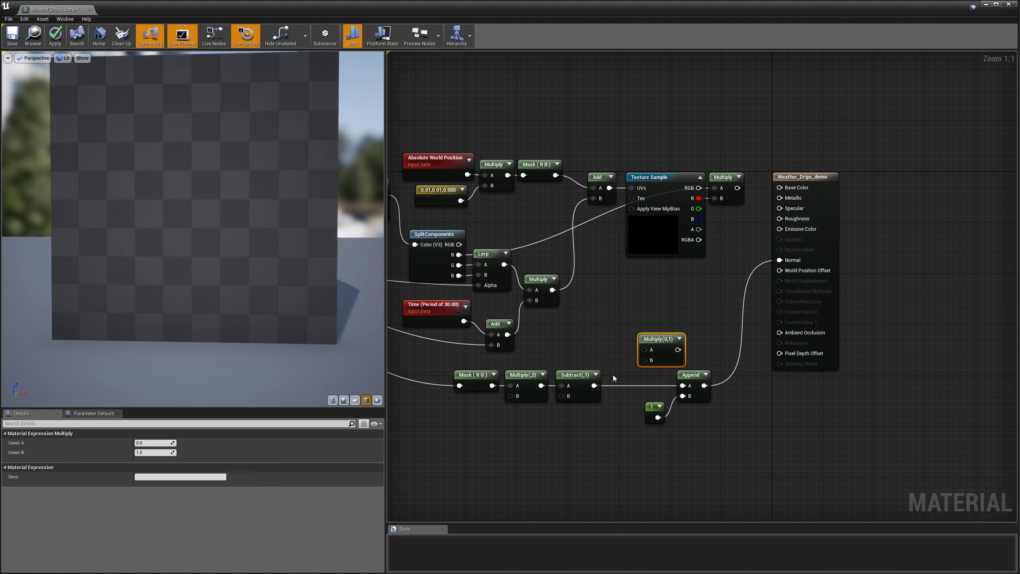
pyautogui.moveTo(595, 385); pyautogui.dragTo(645, 360)
pyautogui.moveTo(738, 188); pyautogui.dragTo(683, 388)
pyautogui.moveTo(660, 340); pyautogui.dragTo(647, 369)
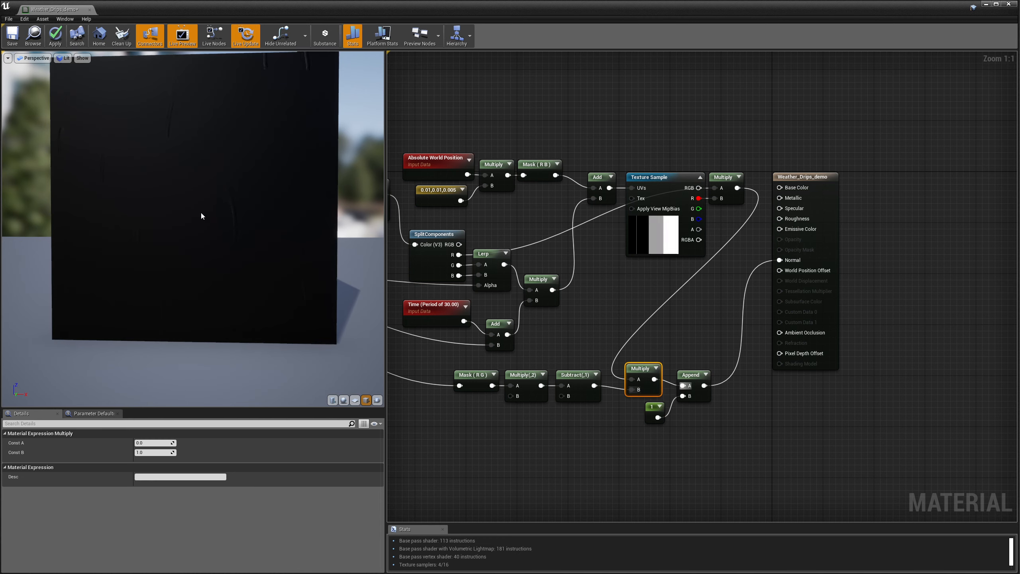
# Examine the masked drip normals on the cube and on a sphere preview mesh from several angles.
pyautogui.moveTo(159, 185); pyautogui.dragTo(160, 225, button='right')
pyautogui.moveTo(160, 185); pyautogui.dragTo(257, 206)
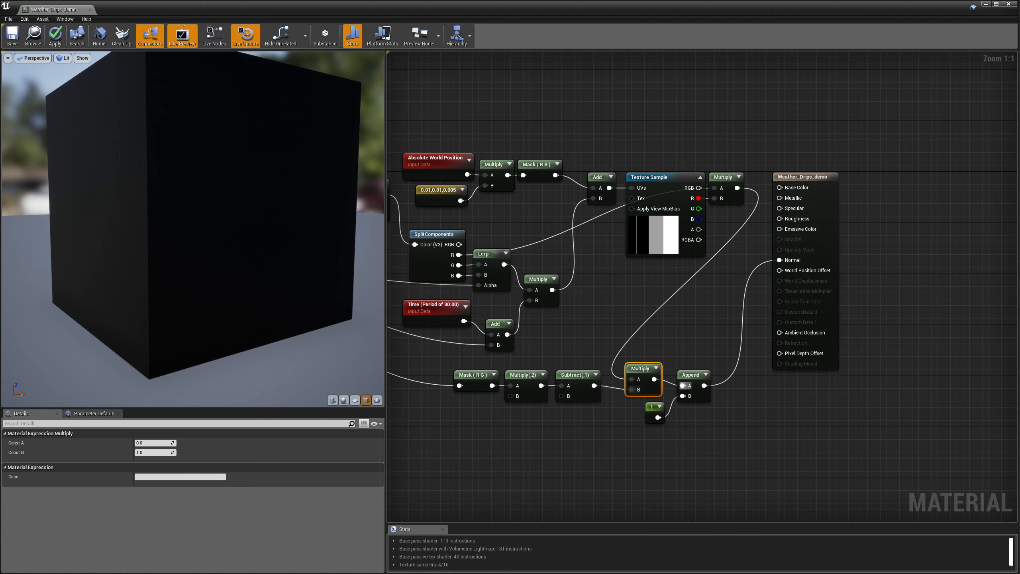
pyautogui.moveTo(257, 207); pyautogui.dragTo(286, 255)
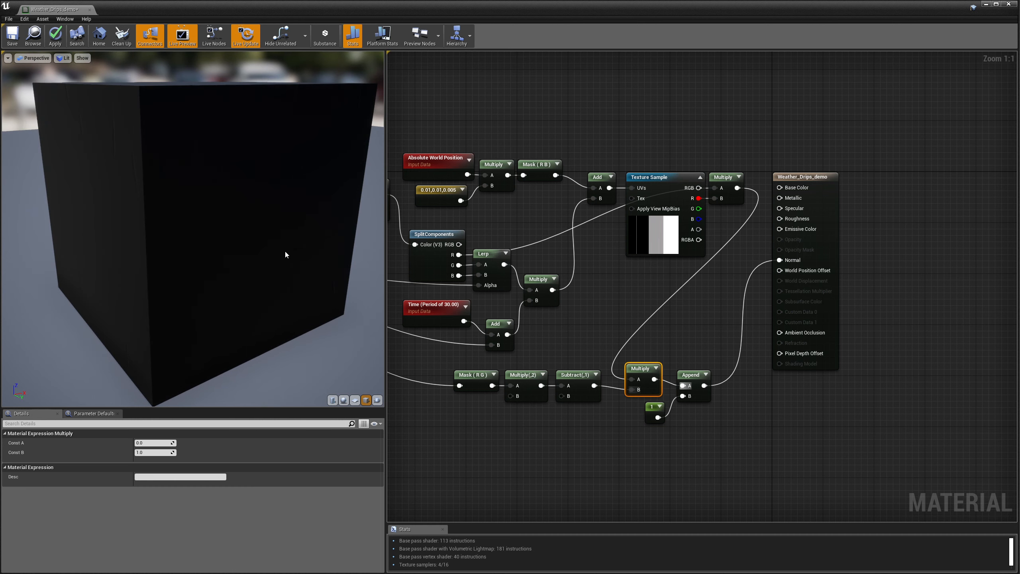
pyautogui.click(344, 400)
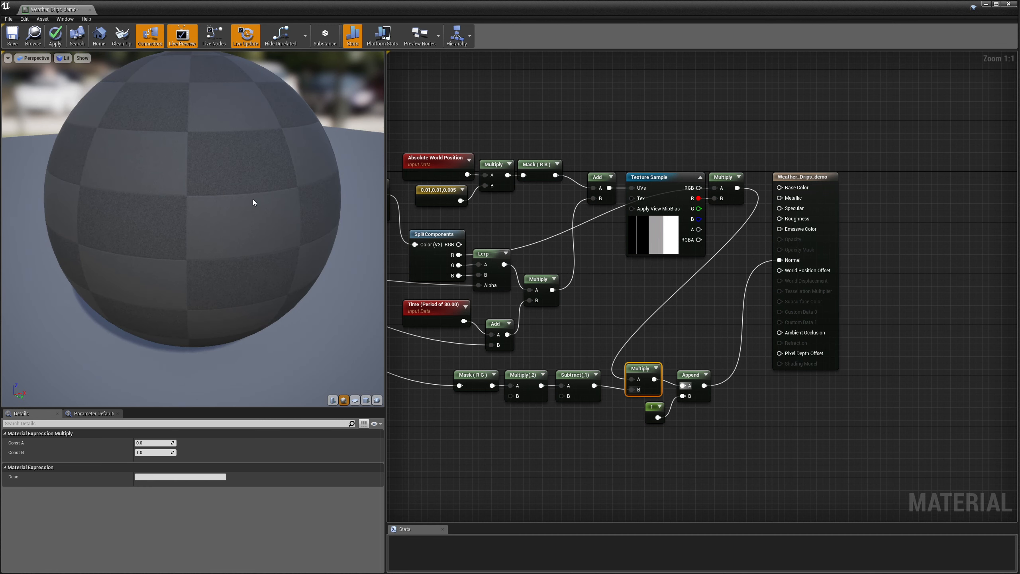
pyautogui.moveTo(217, 158); pyautogui.dragTo(255, 193)
pyautogui.moveTo(193, 201); pyautogui.dragTo(193, 241, button='right')
pyautogui.moveTo(193, 225); pyautogui.dragTo(193, 179)
pyautogui.moveTo(622, 309); pyautogui.dragTo(790, 289, button='right')
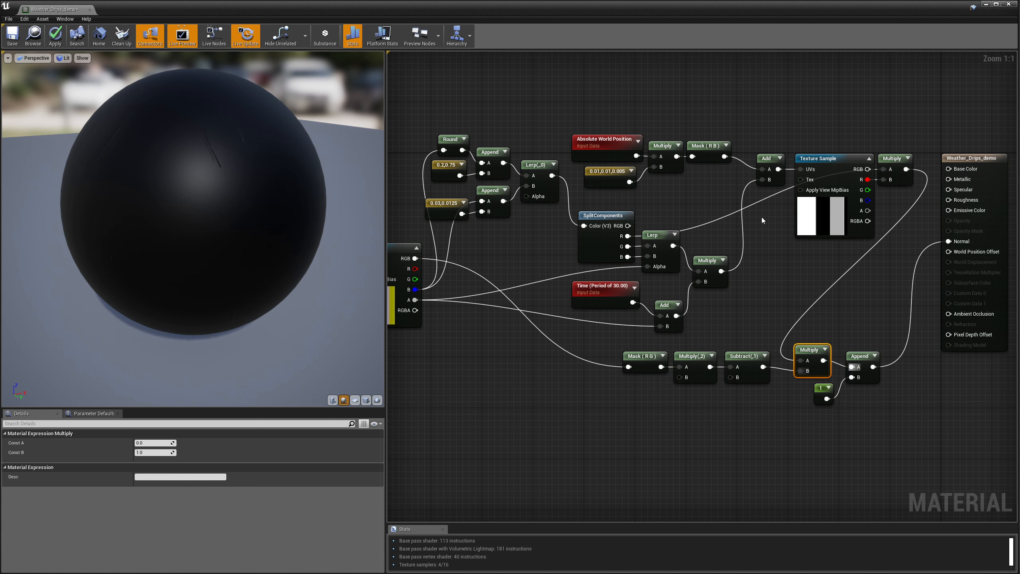
# Add a VertexNormalWS node above the graph and feed it into a component mask that passes only the B channel.
pyautogui.rightClick(724, 79)
pyautogui.write('ver')
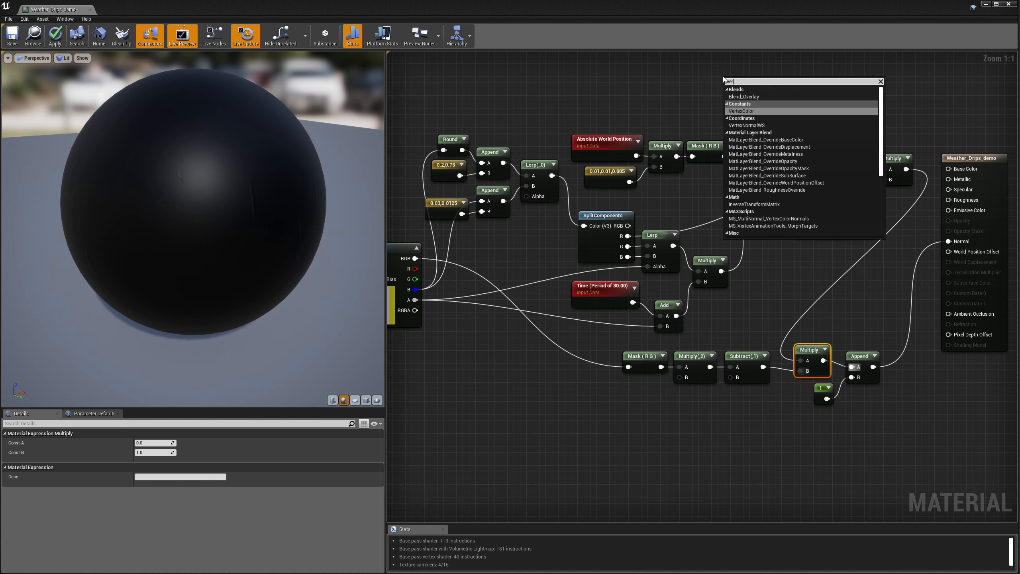
pyautogui.write('tex')
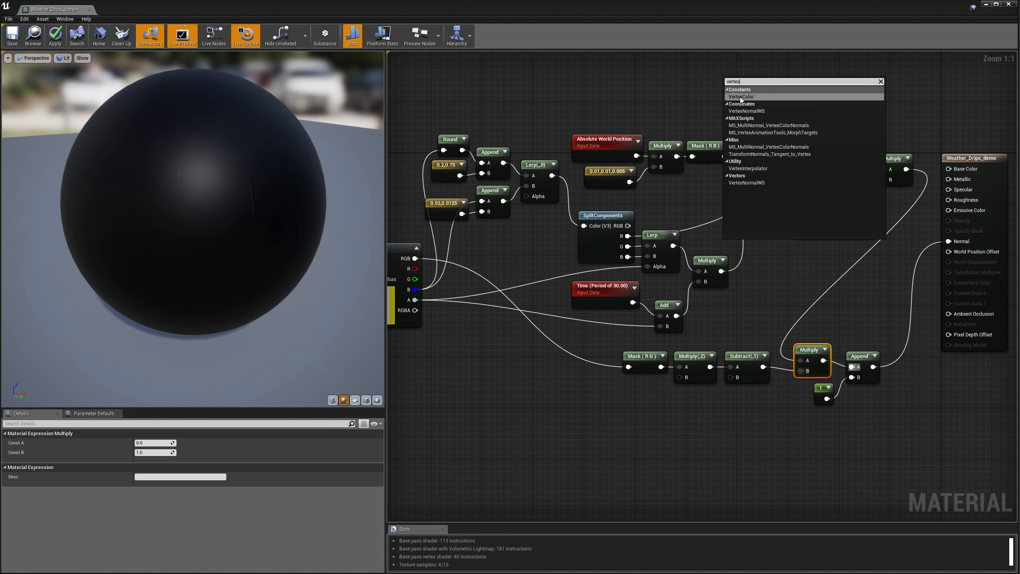
pyautogui.click(758, 111)
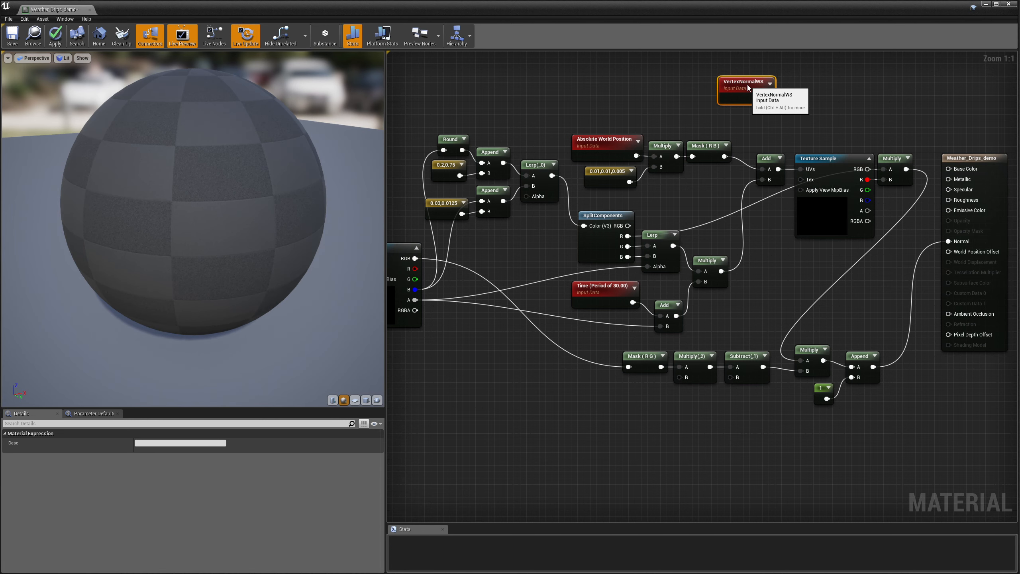
pyautogui.moveTo(768, 98); pyautogui.dragTo(795, 97)
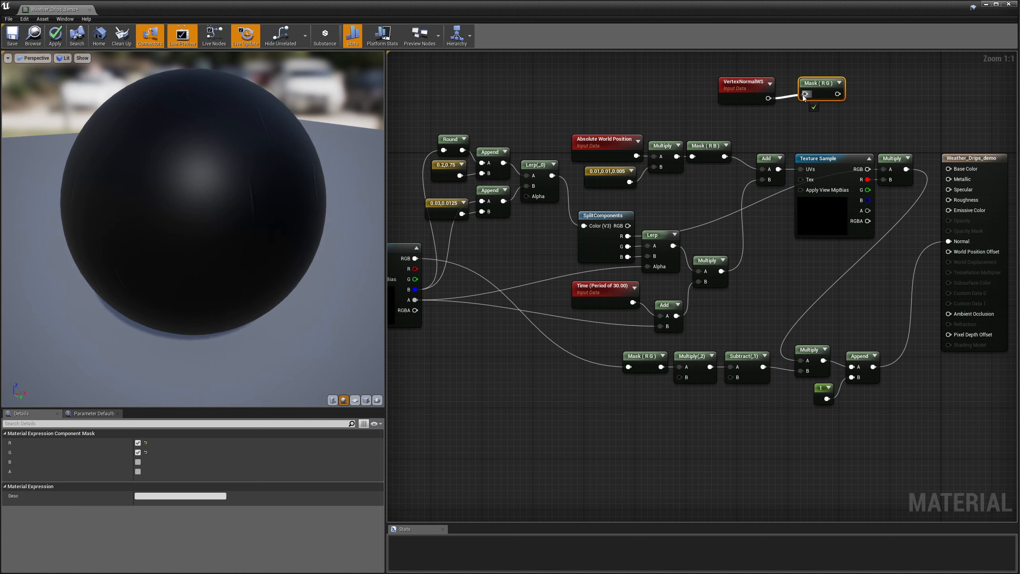
pyautogui.moveTo(803, 96)
pyautogui.mouseDown()
pyautogui.moveTo(806, 83)
pyautogui.moveTo(795, 85)
pyautogui.mouseUp()
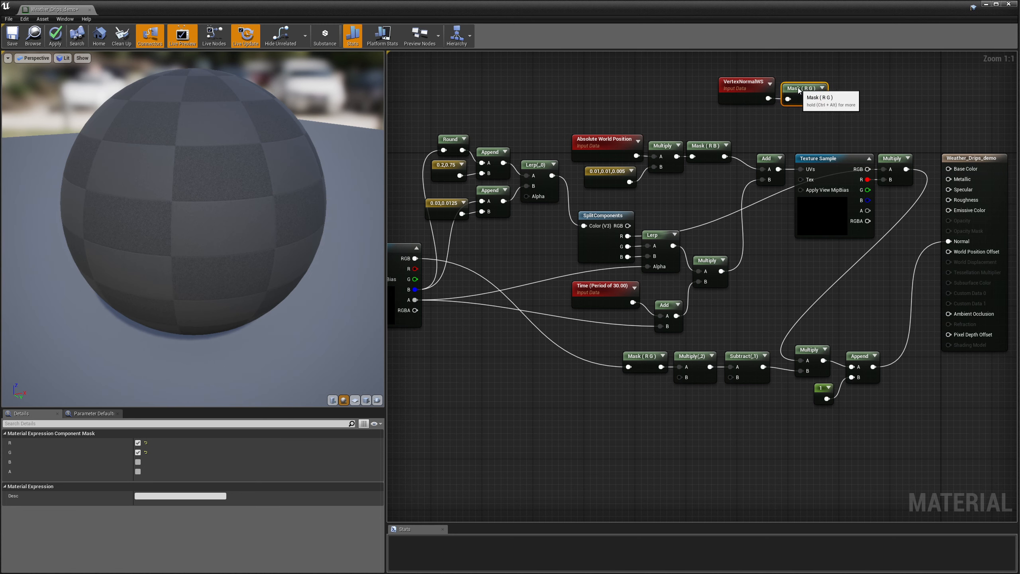
pyautogui.click(138, 452)
pyautogui.click(138, 462)
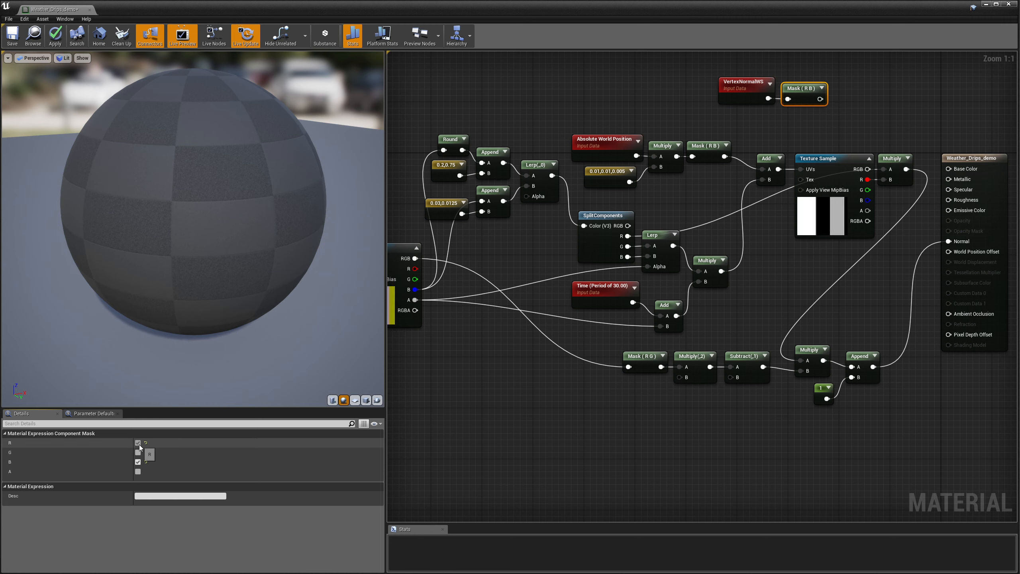
pyautogui.click(138, 442)
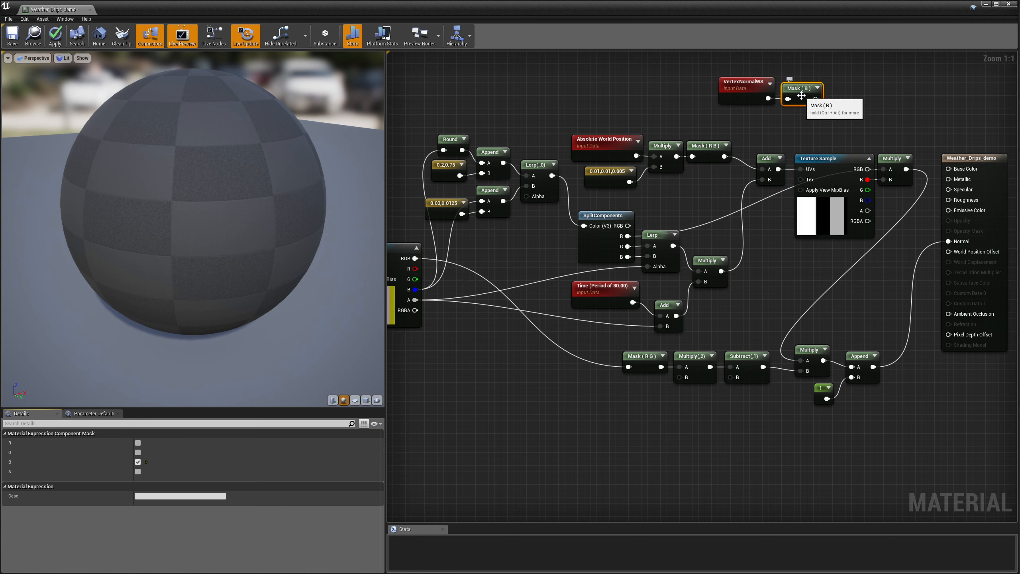
# Add an Abs node after the B mask, connect it to Base Color, and inspect the result on the sphere.
pyautogui.rightClick(864, 91)
pyautogui.write('abs')
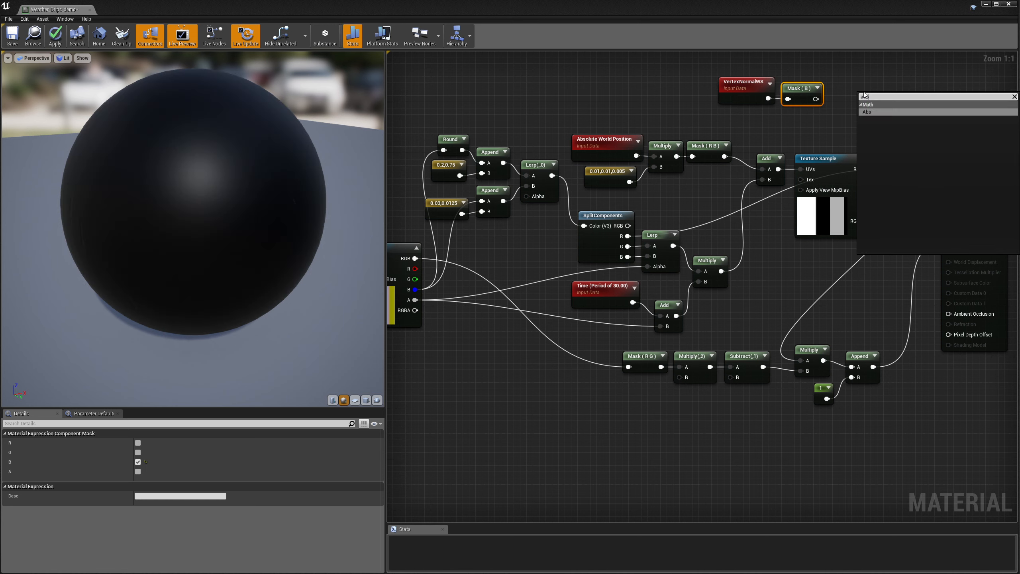
pyautogui.click(872, 108)
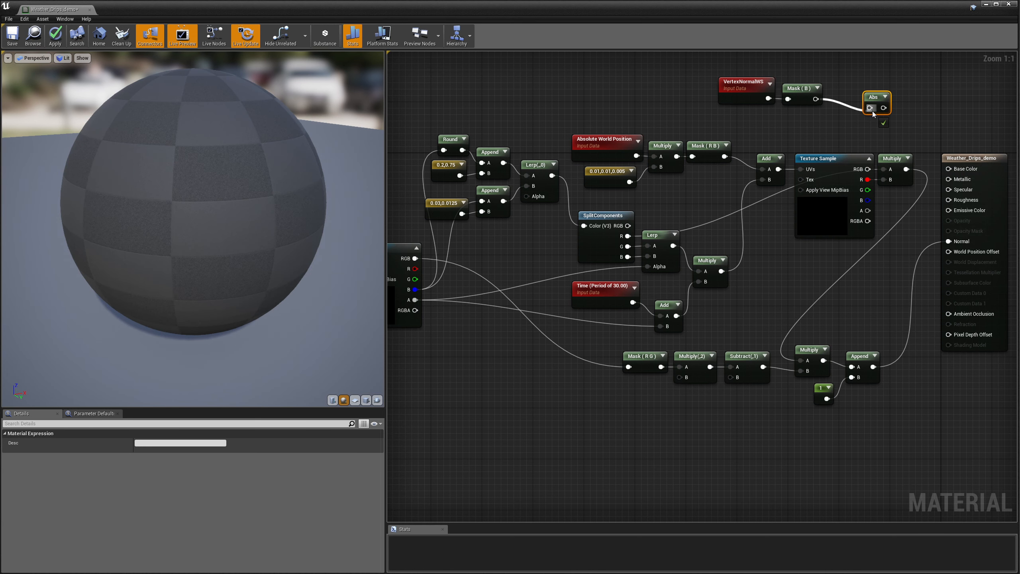
pyautogui.moveTo(872, 101); pyautogui.dragTo(949, 169)
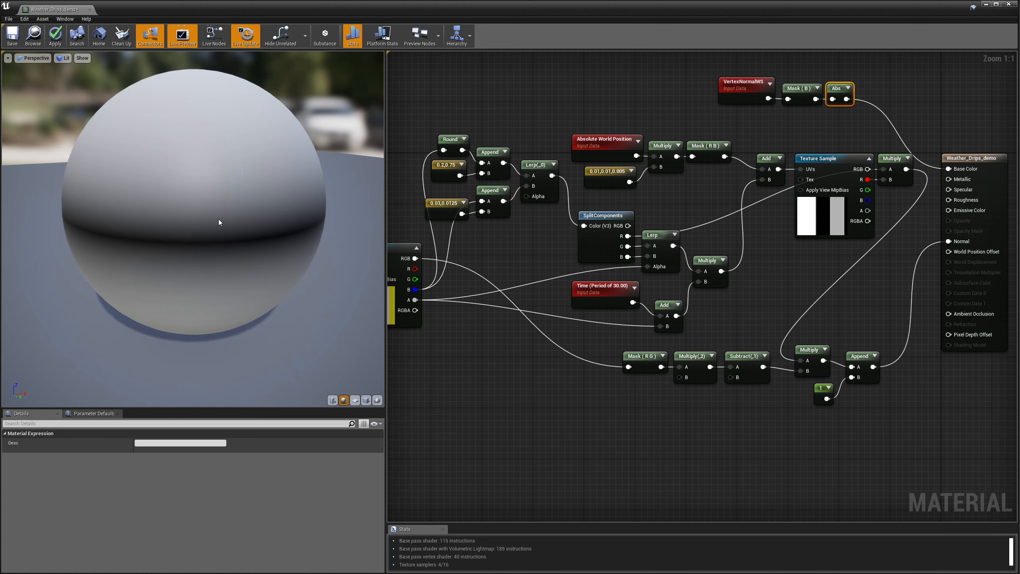
pyautogui.moveTo(225, 193); pyautogui.dragTo(365, 161)
# Add a Lerp with the Abs output as Alpha, setting Const A to 3.5 and Const B to -1.5.
pyautogui.moveTo(896, 98); pyautogui.dragTo(716, 83, button='right')
pyautogui.rightClick(716, 84)
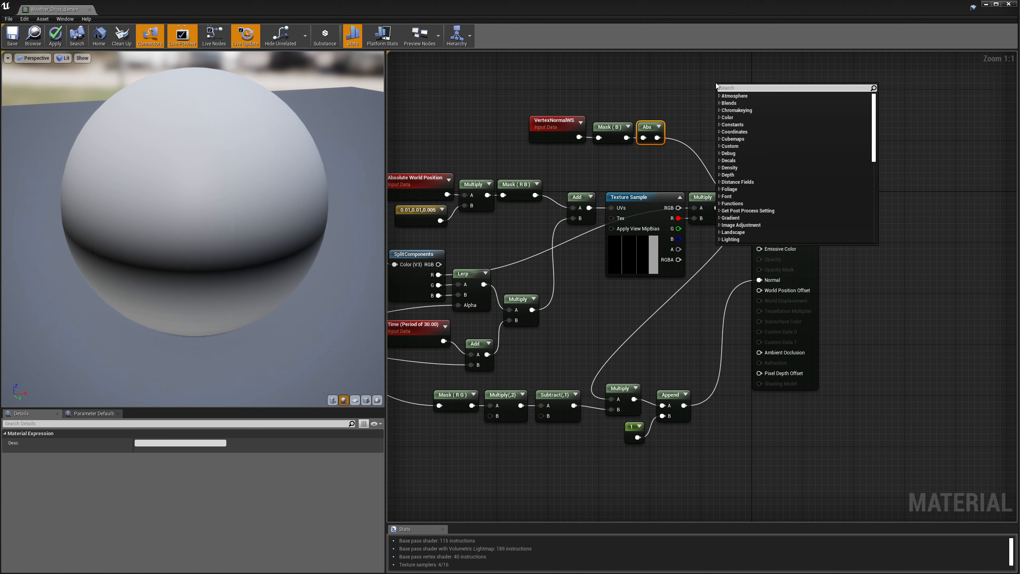
pyautogui.write('lerp')
pyautogui.press('Return')
pyautogui.moveTo(657, 138); pyautogui.dragTo(694, 112)
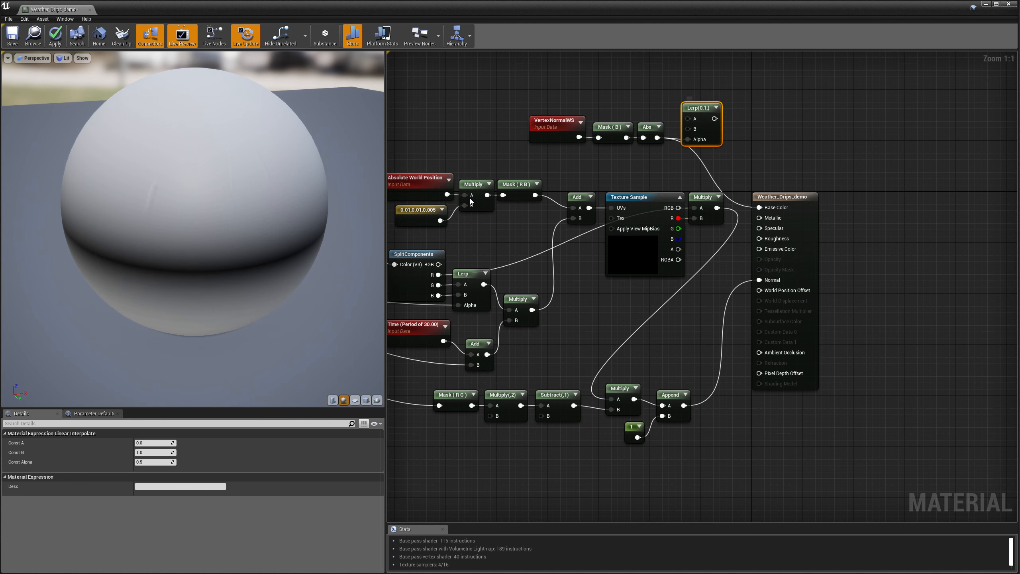
pyautogui.click(154, 452)
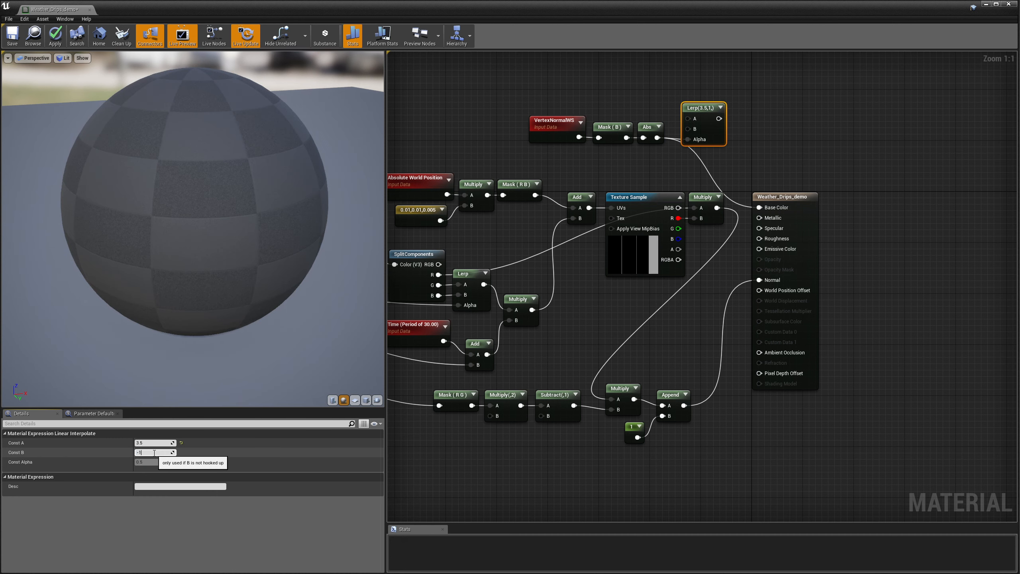
pyautogui.press('Return')
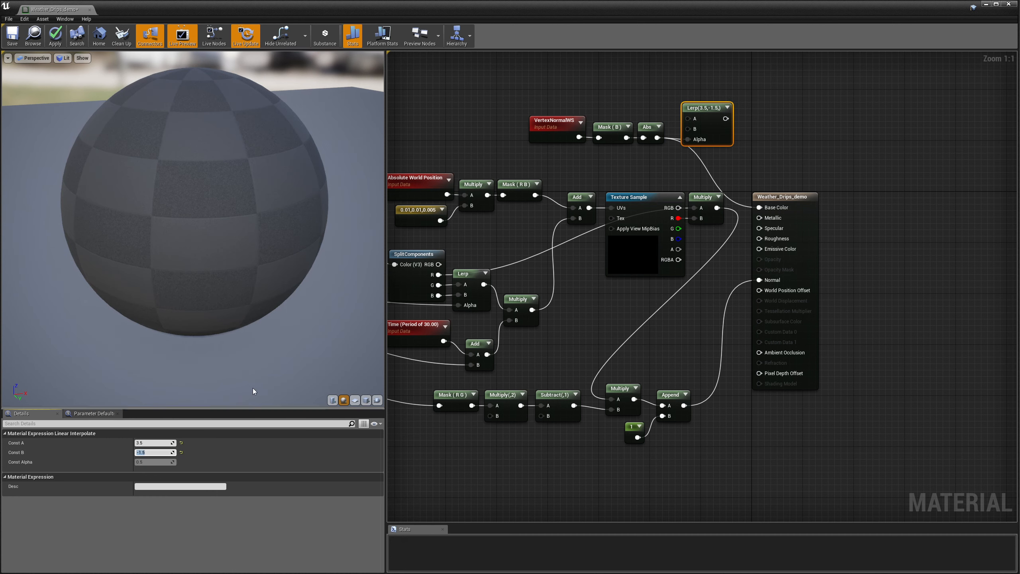
# Add a Saturate after the new Lerp, connect it to Base Color, and shift the vertex normal chain to the left.
pyautogui.moveTo(726, 119); pyautogui.dragTo(754, 114)
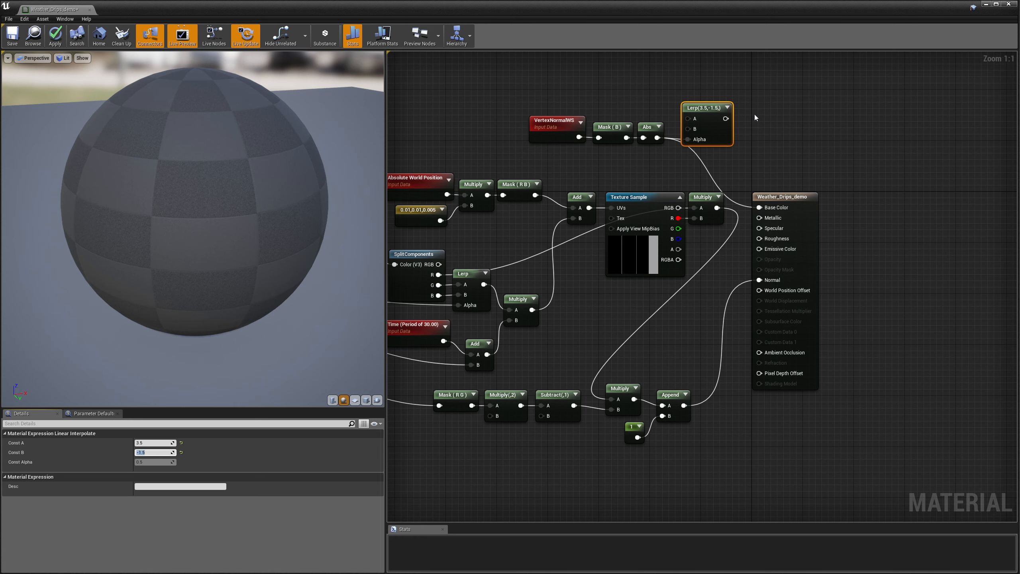
pyautogui.write('sa')
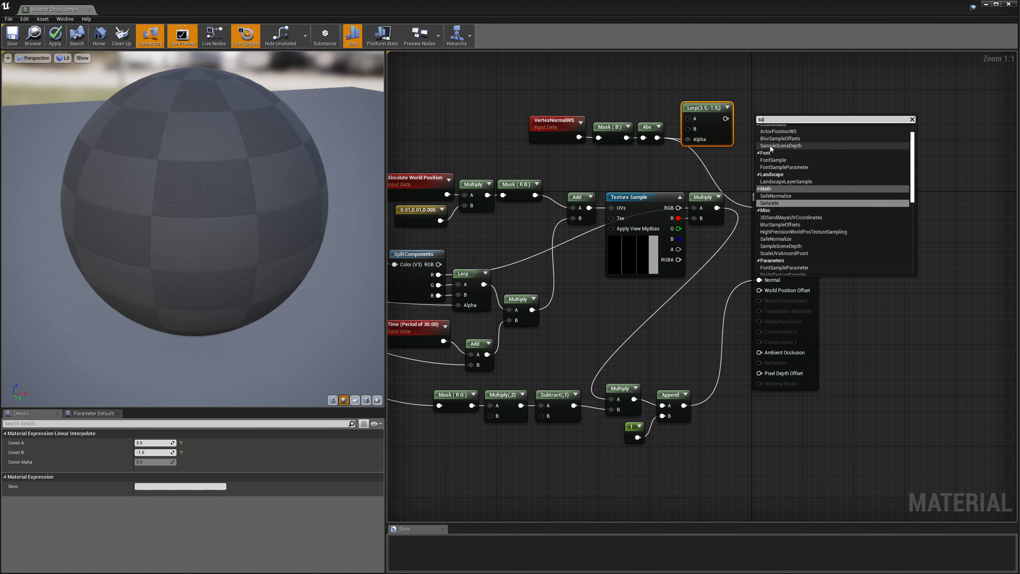
pyautogui.click(777, 202)
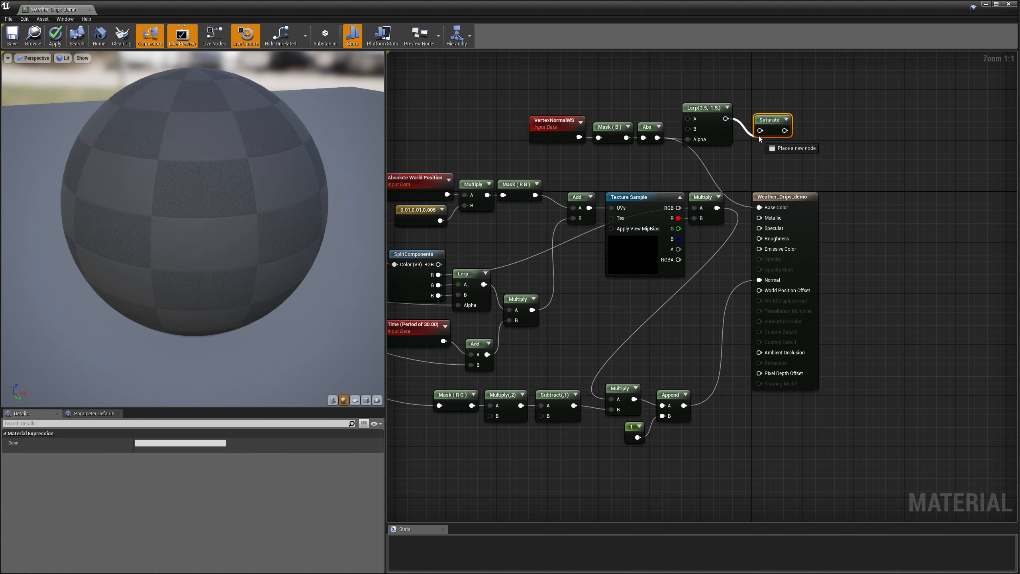
pyautogui.moveTo(766, 126); pyautogui.dragTo(760, 209)
pyautogui.moveTo(540, 107); pyautogui.dragTo(762, 158)
pyautogui.moveTo(747, 112); pyautogui.dragTo(651, 105)
pyautogui.click(459, 84)
# Examine the vertex normal mask on the sphere from several angles, and move the VertexNormalWS, Mask and Abs nodes closer to the Lerp.
pyautogui.moveTo(201, 222)
pyautogui.mouseDown(button='right')
pyautogui.moveTo(201, 197)
pyautogui.moveTo(201, 220)
pyautogui.mouseUp(button='right')
pyautogui.moveTo(201, 221)
pyautogui.mouseDown()
pyautogui.moveTo(201, 253)
pyautogui.moveTo(207, 203)
pyautogui.mouseUp()
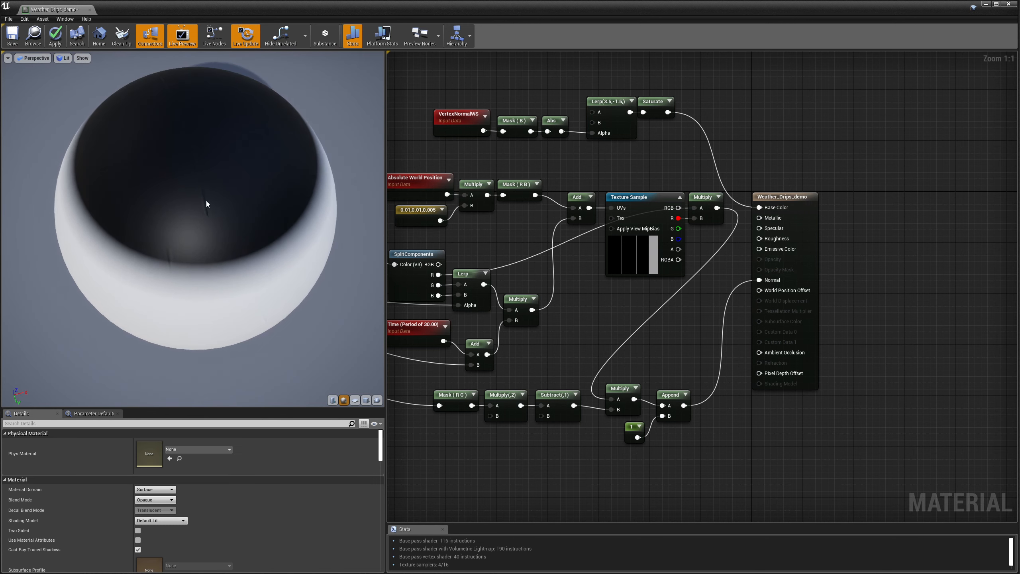
pyautogui.moveTo(217, 251); pyautogui.dragTo(225, 340, button='right')
pyautogui.moveTo(226, 339); pyautogui.dragTo(238, 271)
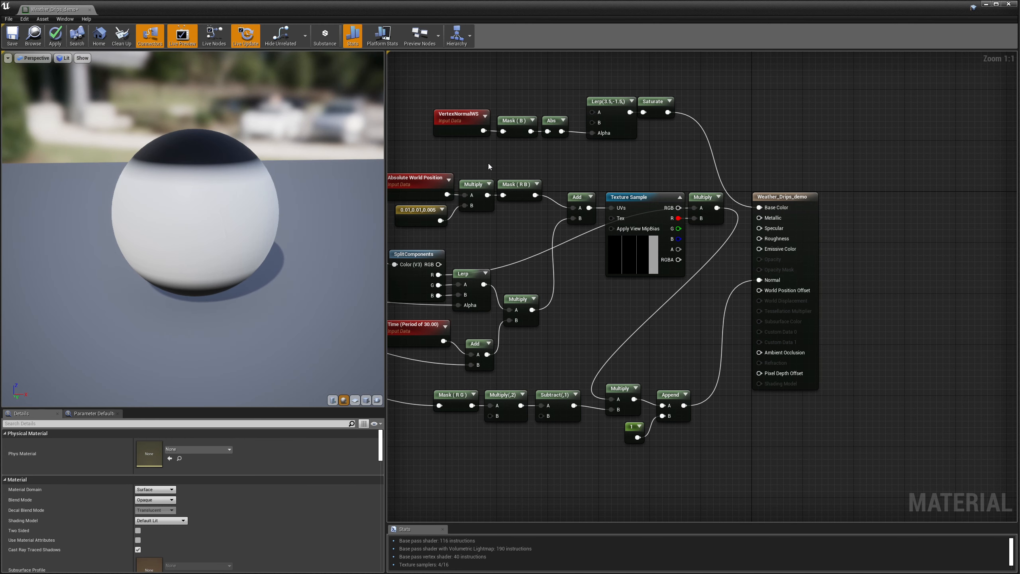
pyautogui.moveTo(445, 95); pyautogui.dragTo(566, 128)
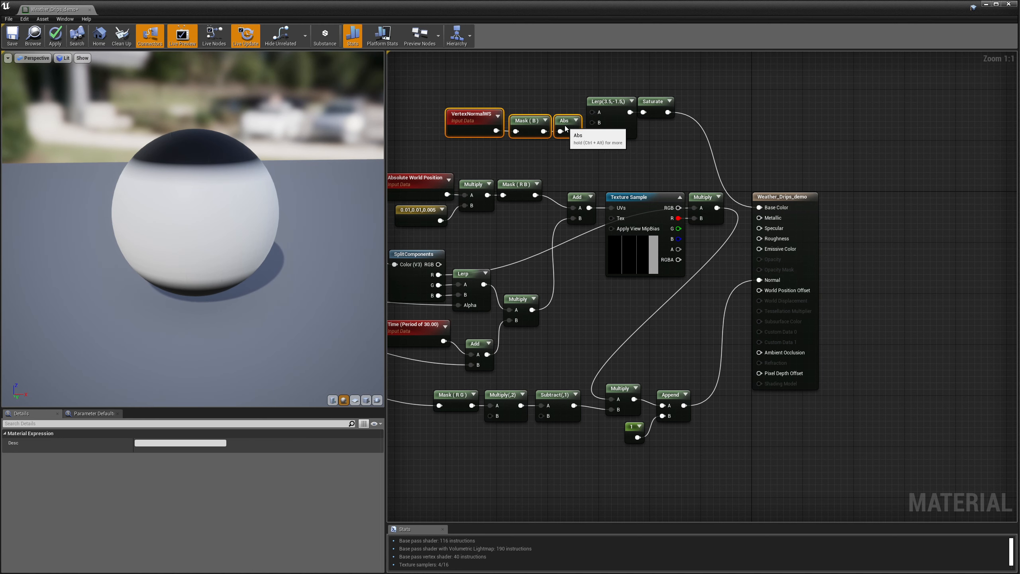
pyautogui.moveTo(147, 236); pyautogui.dragTo(144, 201)
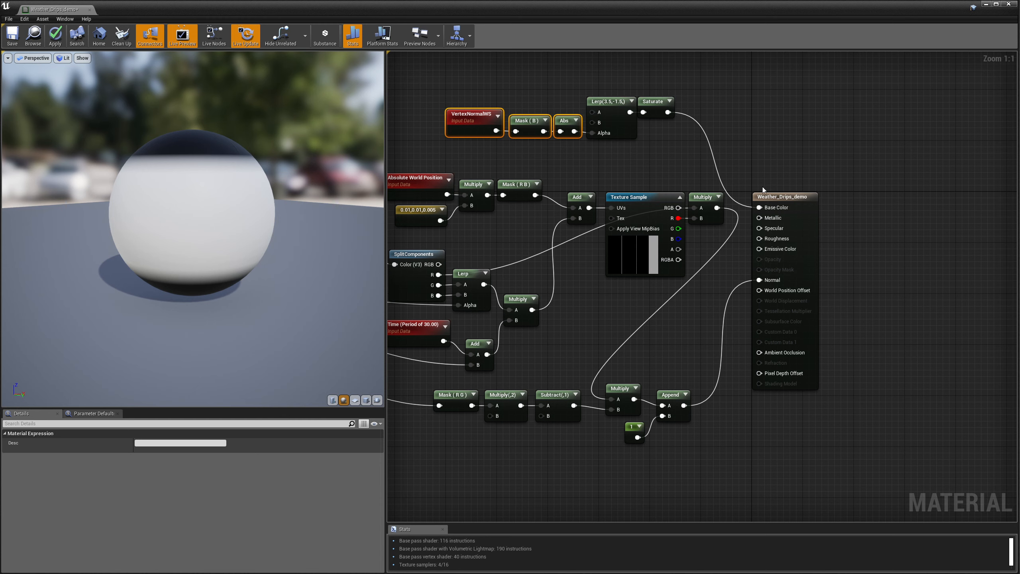
# Add a Multiply above the material output, with the Saturate in A and the final drip mask Multiply in B.
pyautogui.rightClick(755, 81)
pyautogui.write('mul')
pyautogui.click(773, 135)
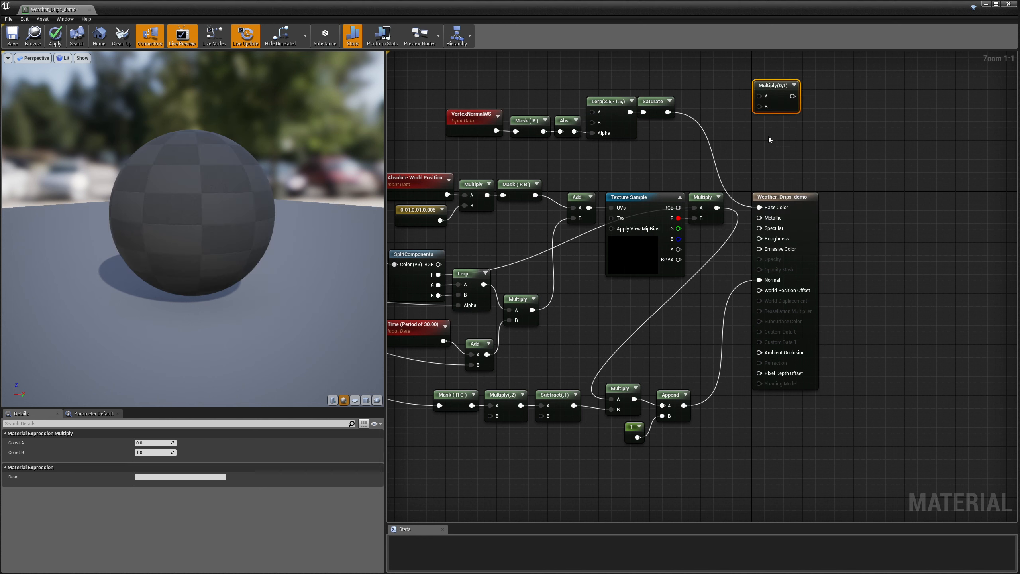
pyautogui.moveTo(717, 208); pyautogui.dragTo(760, 107)
pyautogui.moveTo(667, 112); pyautogui.dragTo(760, 97)
# Move the vertex normal chain up, connect the new Multiply to Base Color, and inspect the masked drips on the sphere.
pyautogui.moveTo(583, 134); pyautogui.dragTo(697, 162)
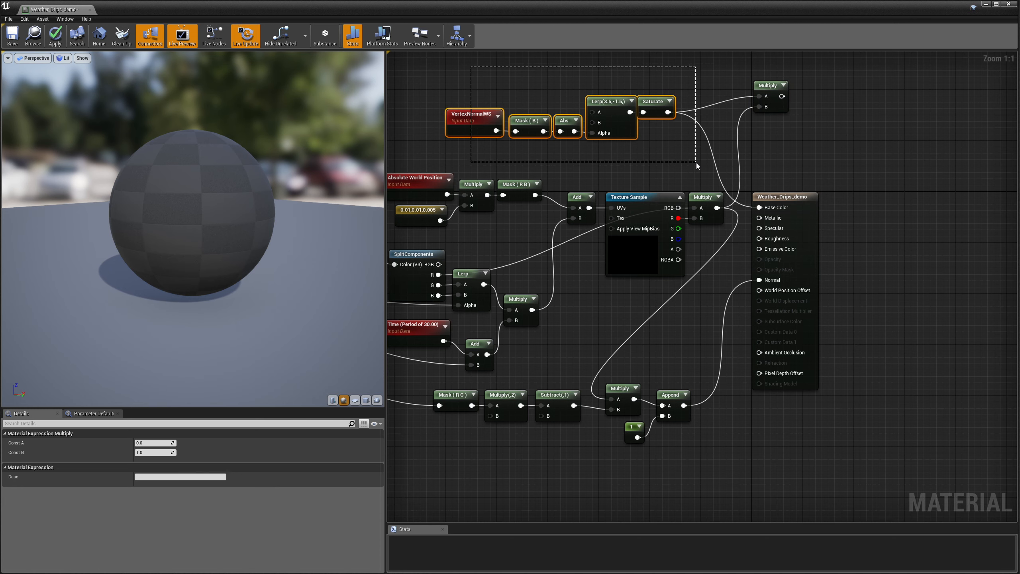
pyautogui.moveTo(657, 105); pyautogui.dragTo(651, 80)
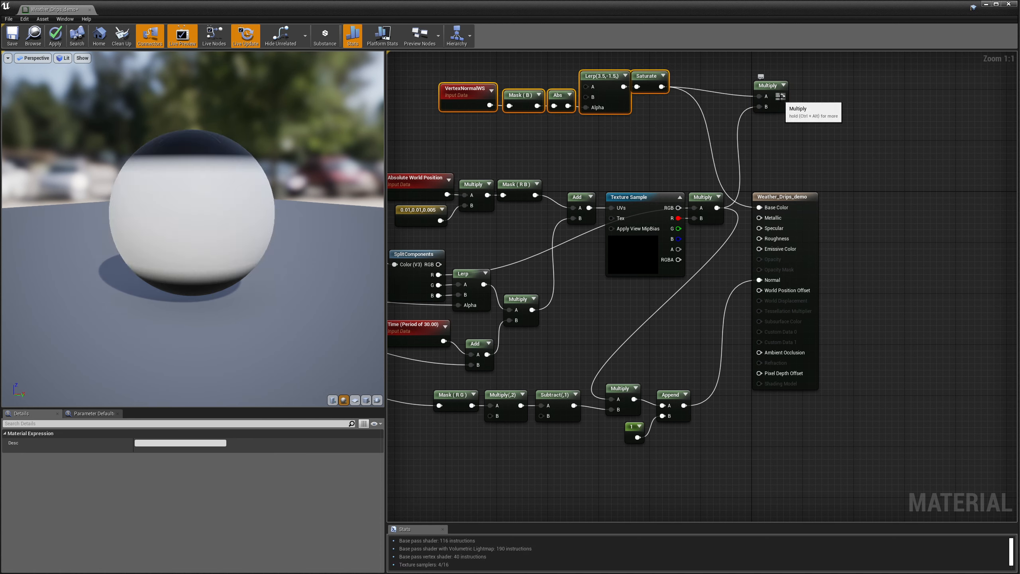
pyautogui.moveTo(782, 97); pyautogui.dragTo(759, 207)
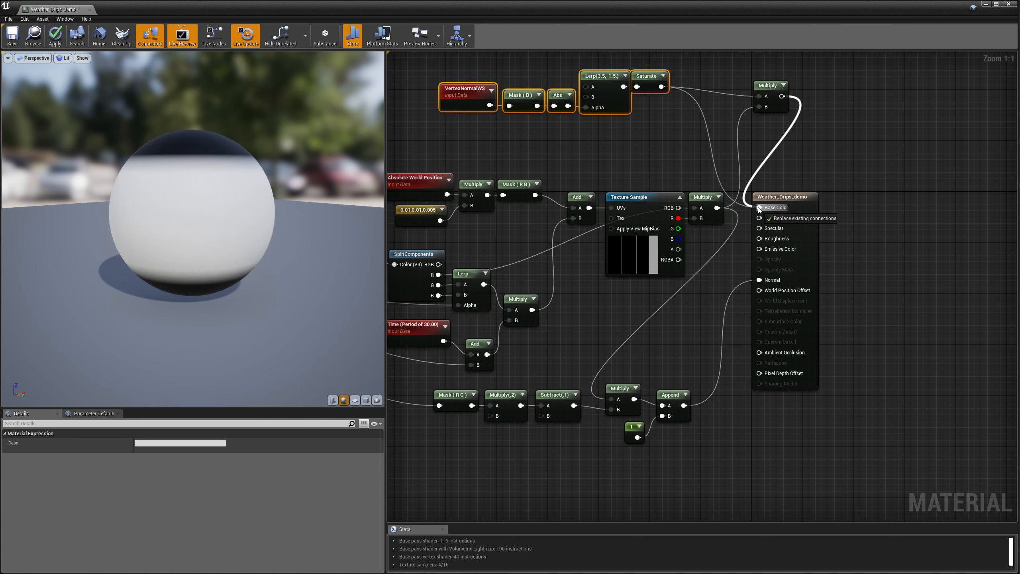
pyautogui.moveTo(661, 87); pyautogui.dragTo(759, 96)
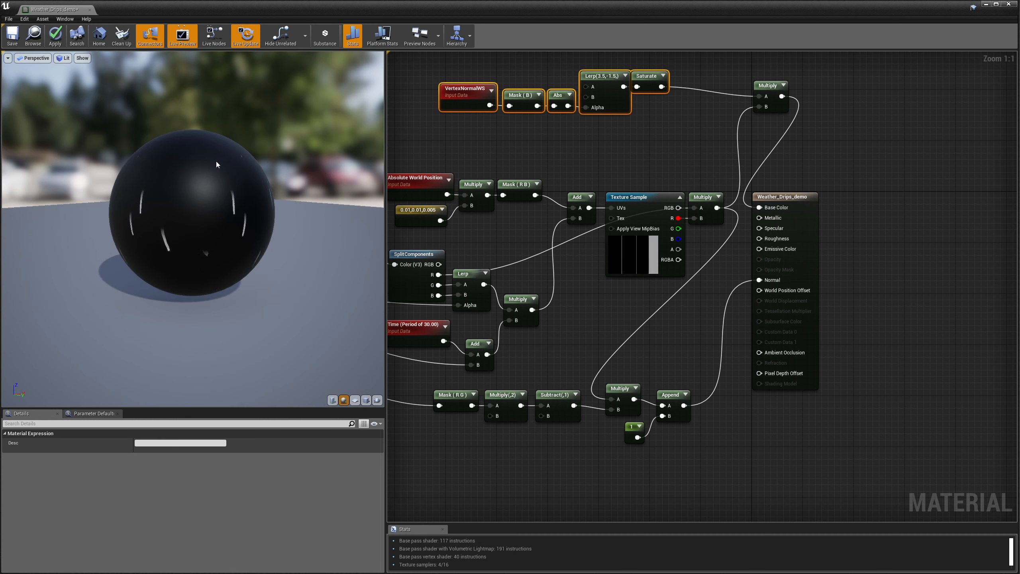
pyautogui.moveTo(216, 161)
pyautogui.mouseDown()
pyautogui.moveTo(220, 201)
pyautogui.moveTo(219, 151)
pyautogui.mouseUp()
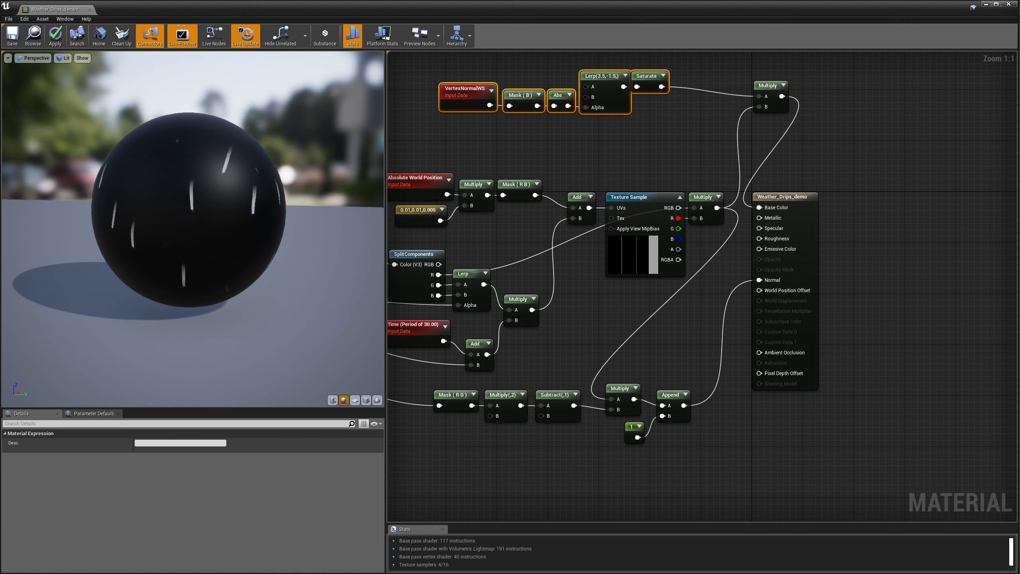
# Rearrange the graph, moving the material output right, the new Multiply beside the drip mask Multiply, and the vertex normal chain just above.
pyautogui.moveTo(432, 67); pyautogui.dragTo(692, 136)
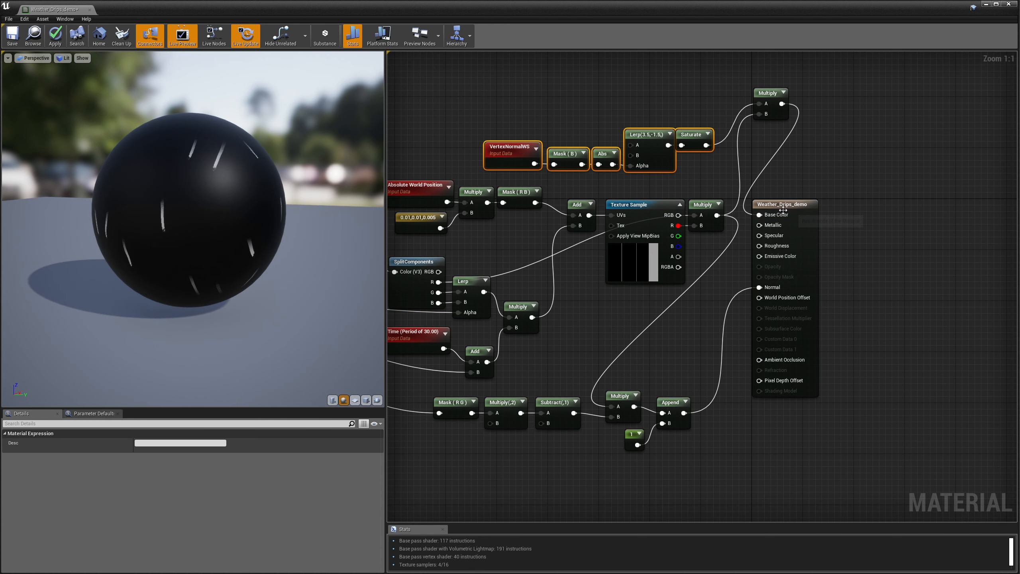
pyautogui.moveTo(784, 204); pyautogui.dragTo(884, 198)
pyautogui.moveTo(770, 94); pyautogui.dragTo(765, 196)
pyautogui.moveTo(499, 93); pyautogui.dragTo(685, 183)
pyautogui.moveTo(693, 139); pyautogui.dragTo(699, 139)
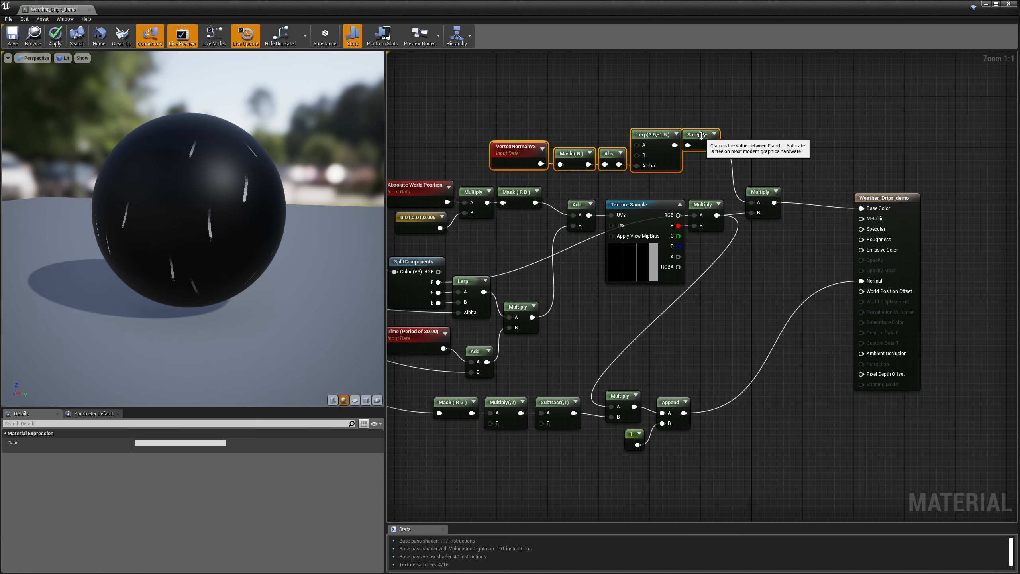
pyautogui.moveTo(761, 193); pyautogui.dragTo(762, 194)
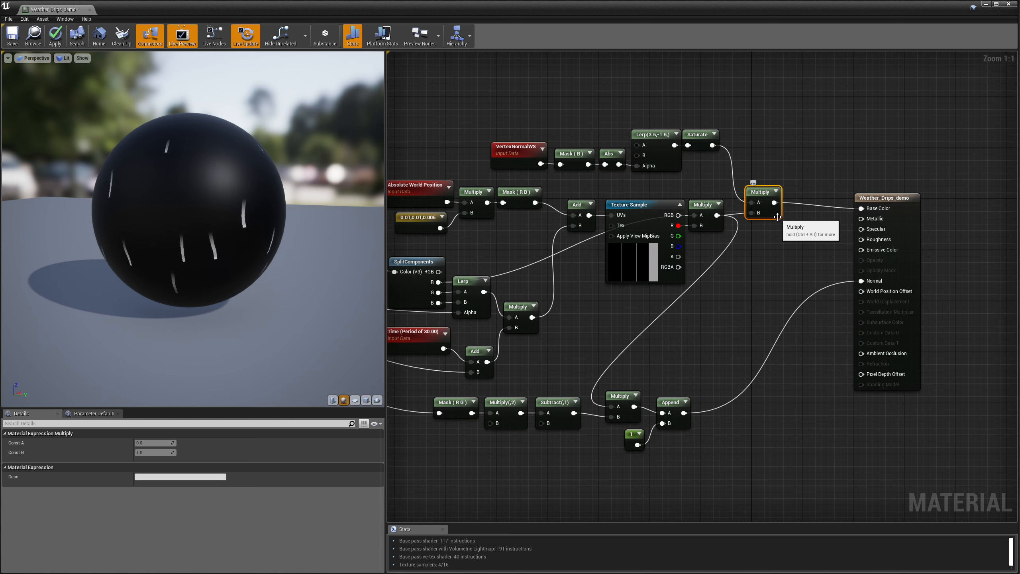
# Add a OneMinus node between the masked drips Multiply and Roughness, and disconnect the Multiply from Base Color.
pyautogui.rightClick(759, 270)
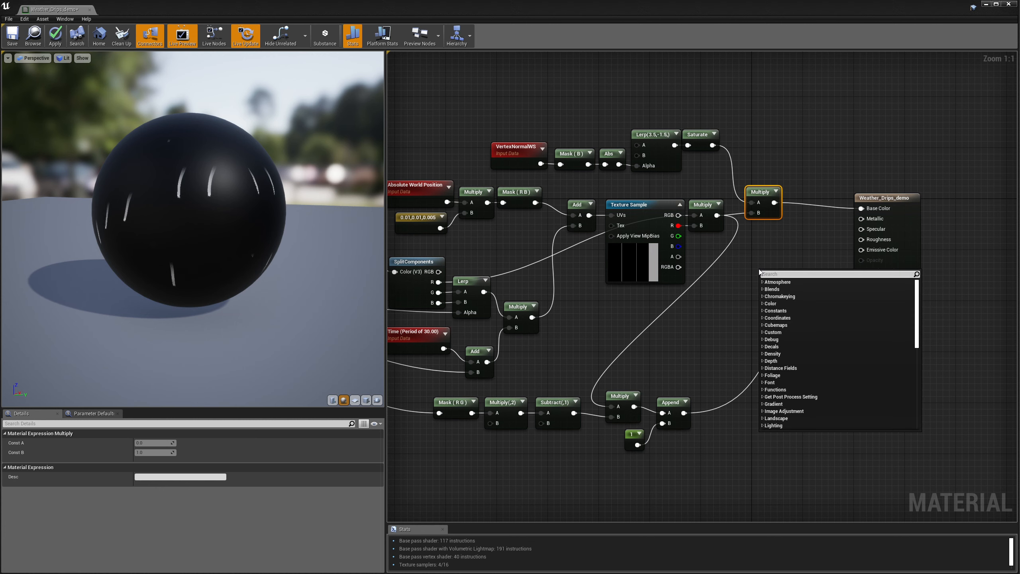
pyautogui.click(752, 250)
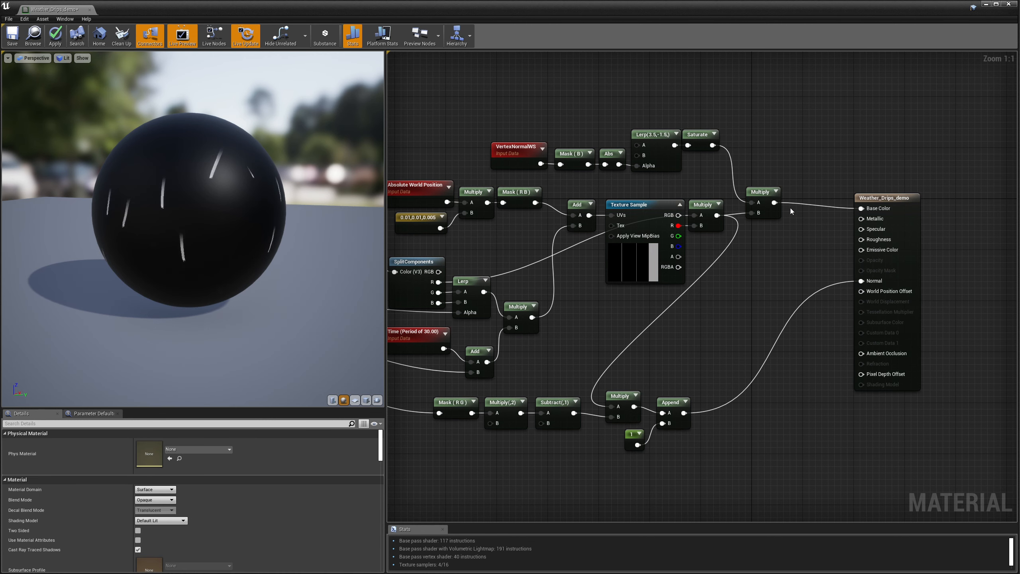
pyautogui.rightClick(757, 283)
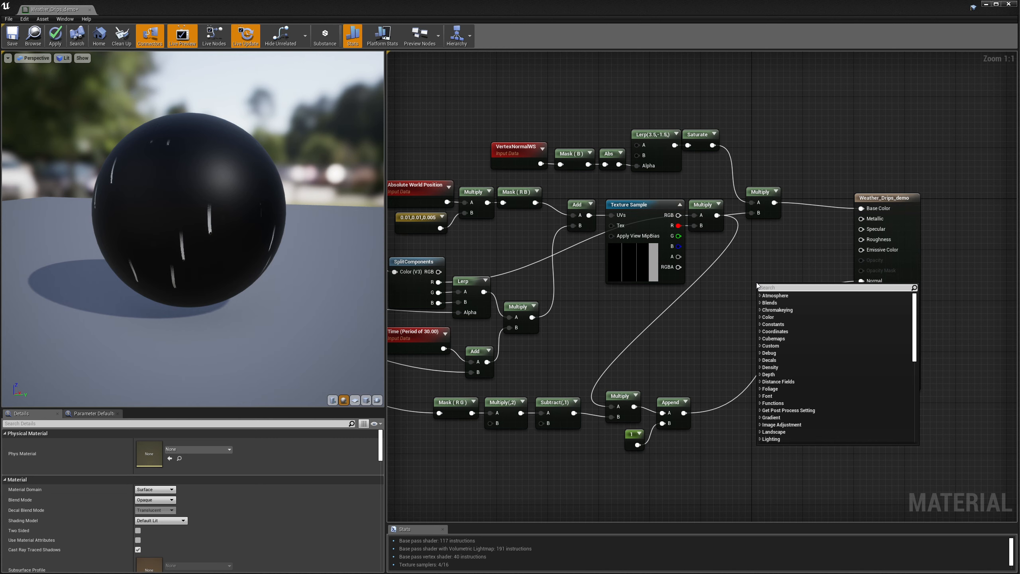
pyautogui.write('one')
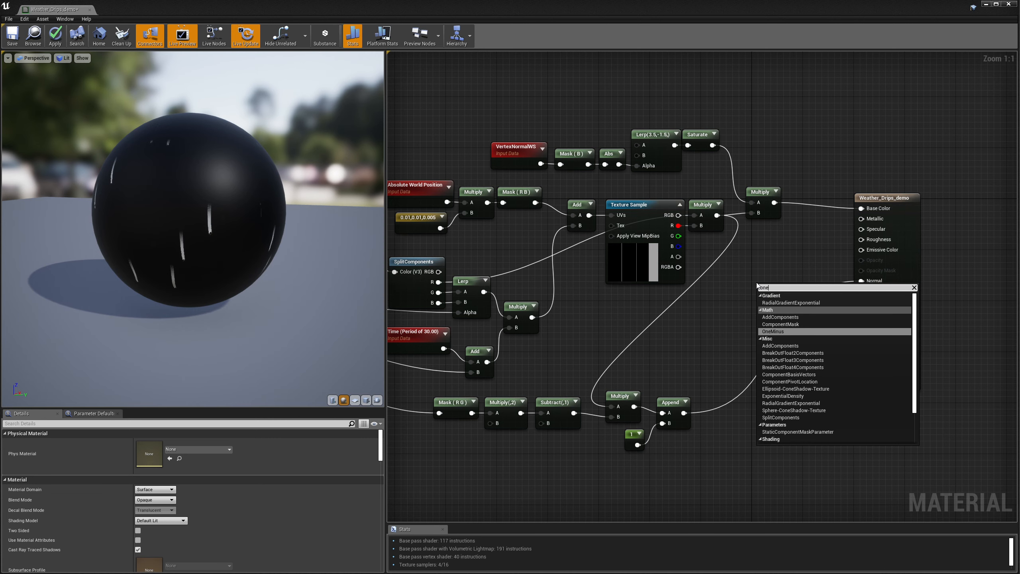
pyautogui.click(774, 331)
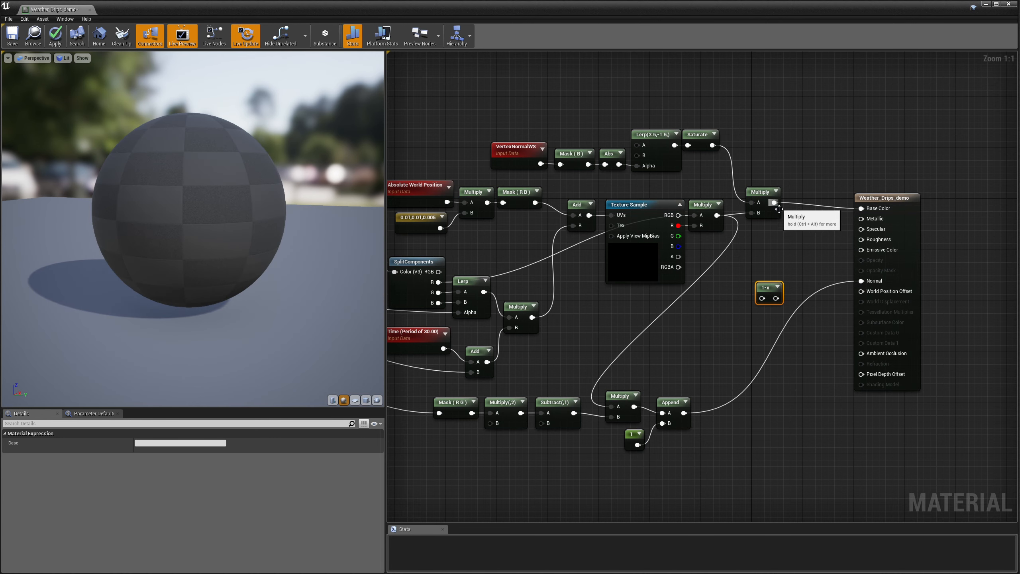
pyautogui.moveTo(774, 202); pyautogui.dragTo(861, 239)
pyautogui.keyDown('alt'); pyautogui.click(859, 209); pyautogui.keyUp('alt')
pyautogui.moveTo(773, 283); pyautogui.dragTo(832, 221)
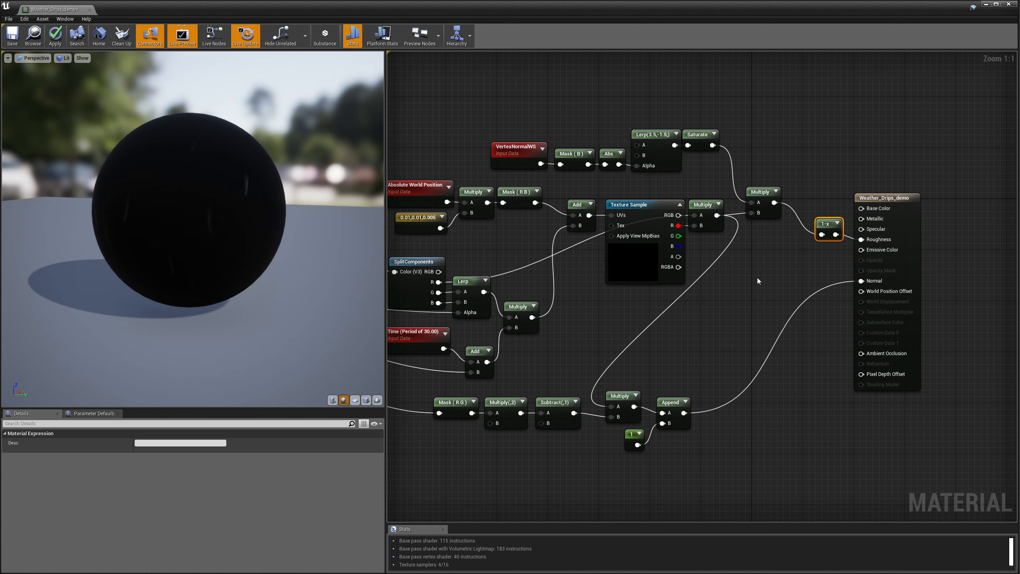
# Insert a Power node with a constant exponent of 0.5 between the masked drips Multiply and the OneMinus node.
pyautogui.scroll(4, 183, 206)
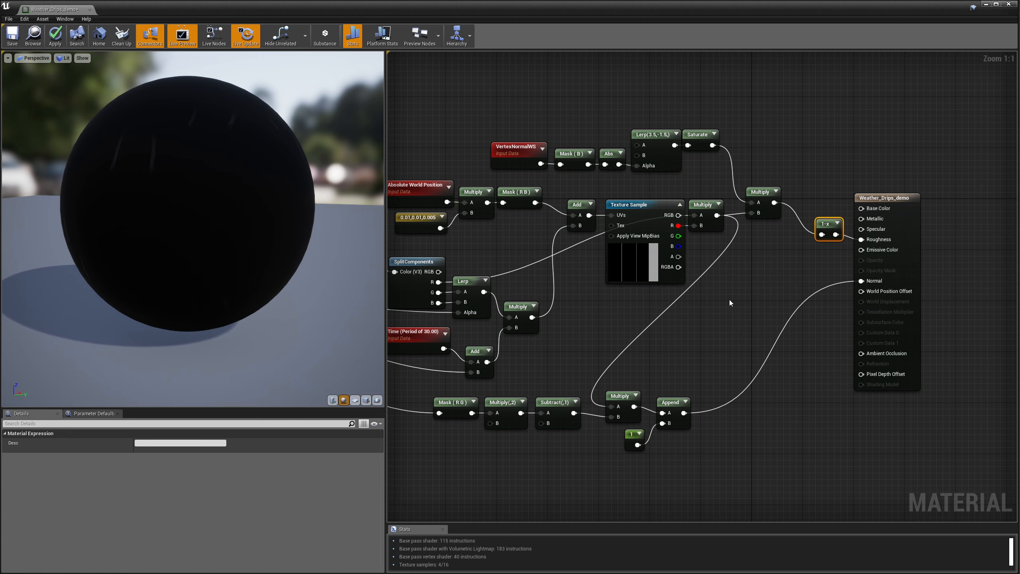
pyautogui.rightClick(730, 301)
pyautogui.write('power')
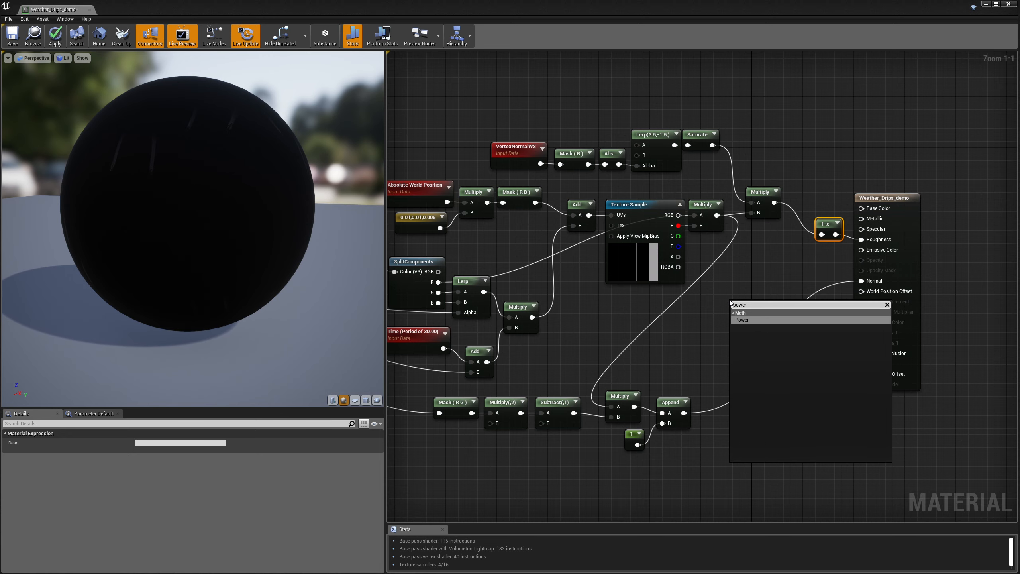
pyautogui.click(746, 320)
pyautogui.click(151, 443)
pyautogui.write('0.5')
pyautogui.press('Return')
pyautogui.moveTo(775, 204); pyautogui.dragTo(822, 235)
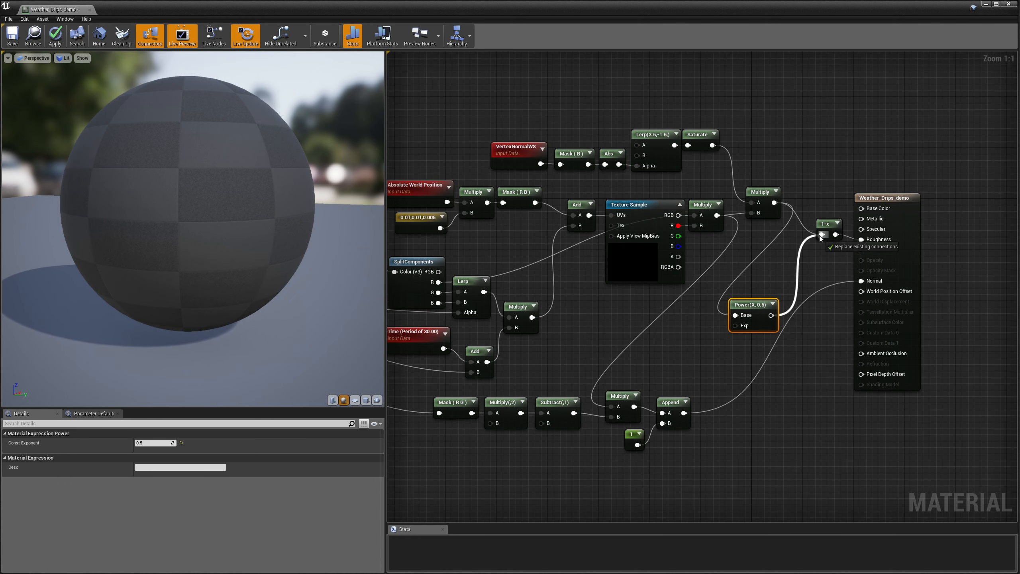
pyautogui.moveTo(765, 306); pyautogui.dragTo(801, 232)
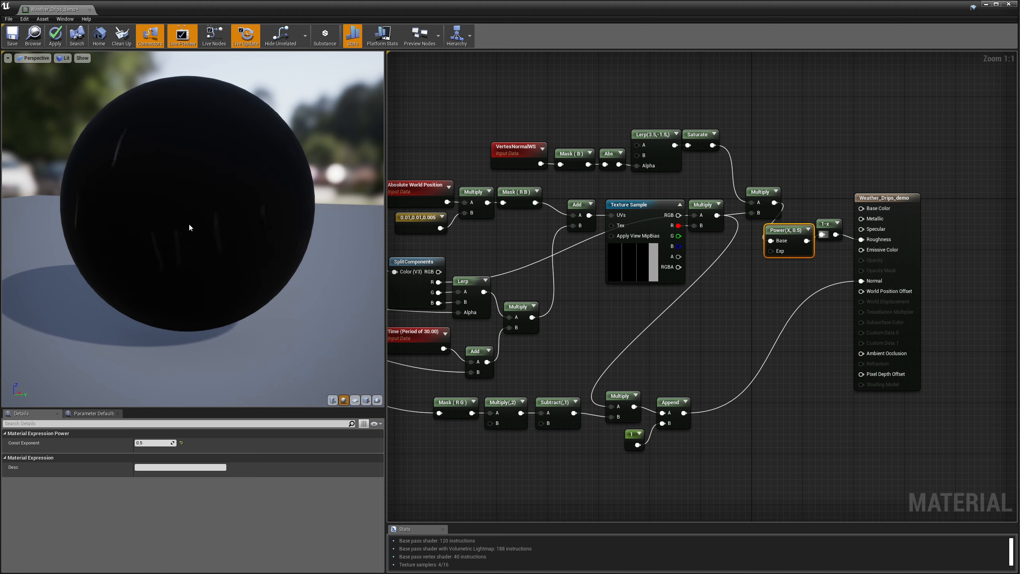
# Switch the preview mesh to a cube, examine the drips on its faces from several angles, and review the node graph.
pyautogui.moveTo(176, 241); pyautogui.dragTo(229, 233)
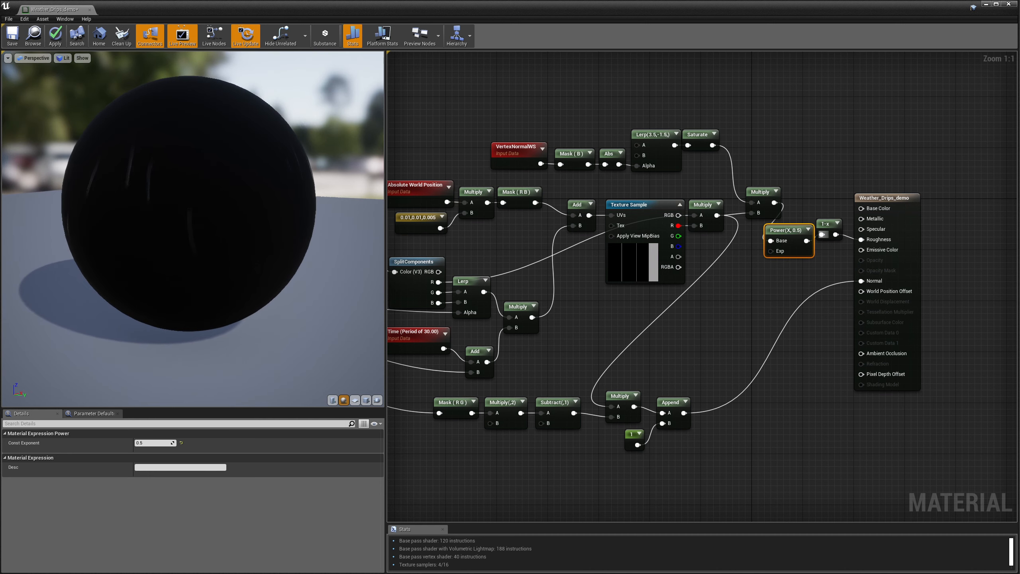
pyautogui.click(366, 400)
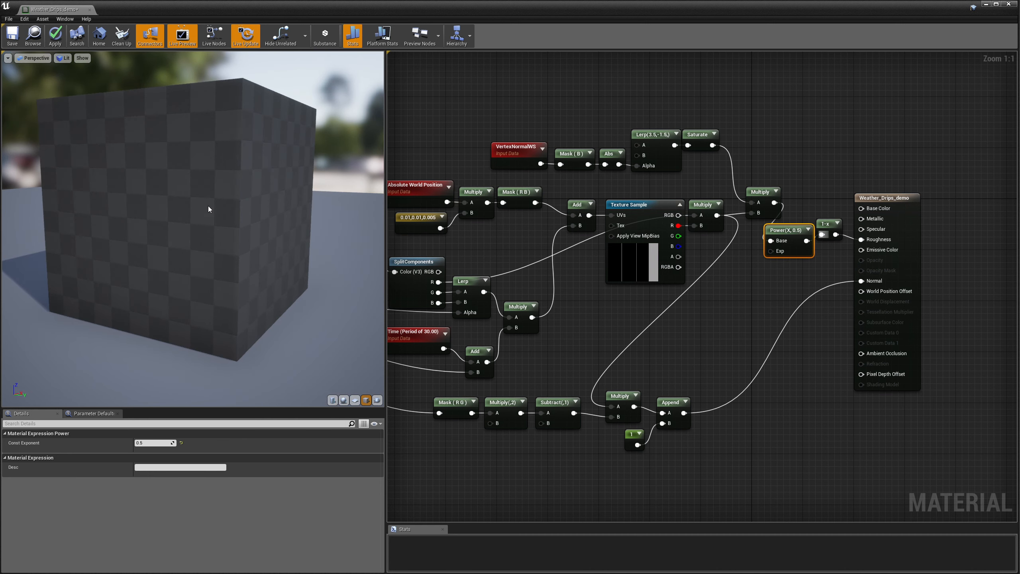
pyautogui.moveTo(265, 201); pyautogui.dragTo(301, 213)
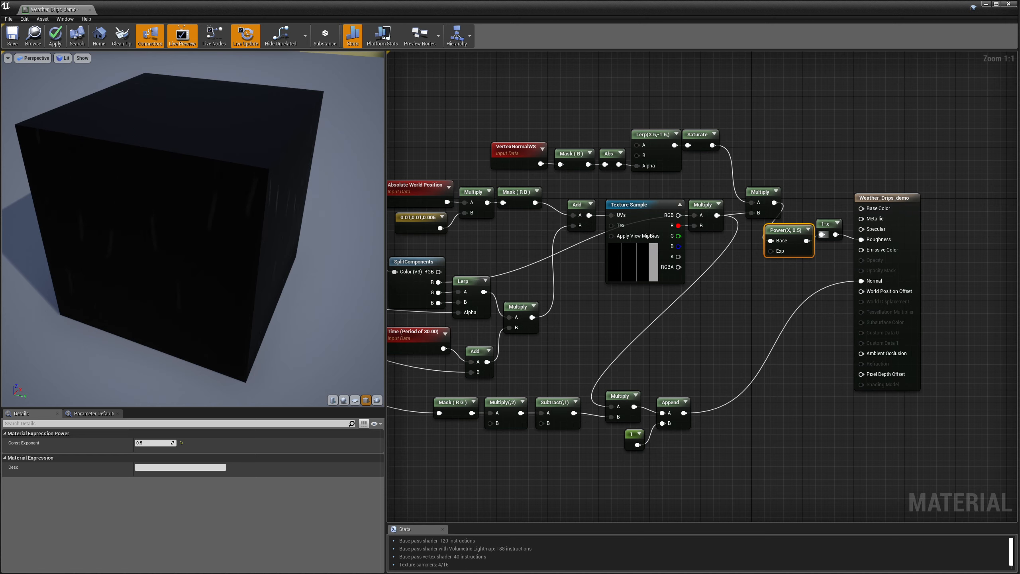
pyautogui.moveTo(302, 213); pyautogui.dragTo(281, 157)
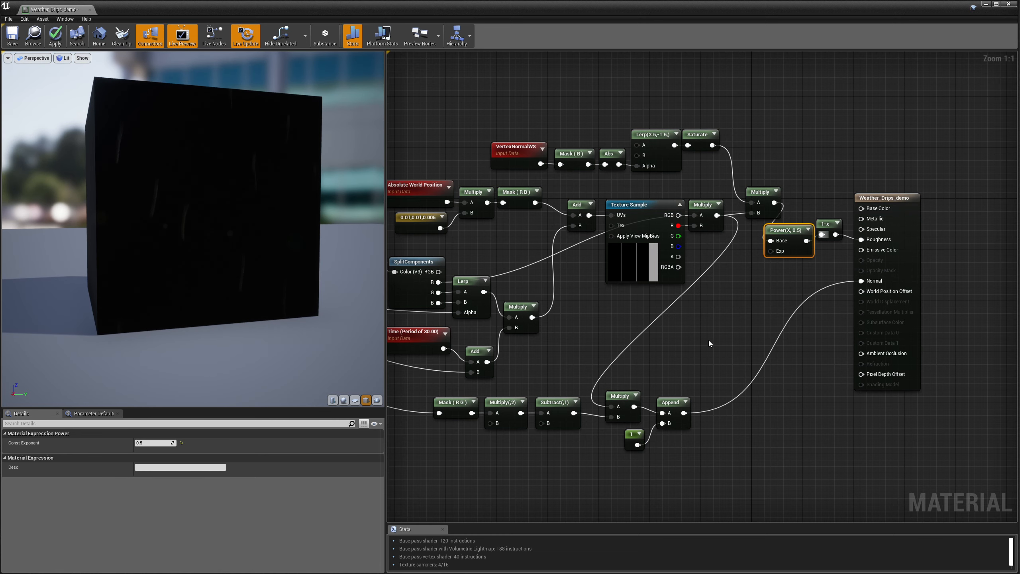
pyautogui.scroll(-3, 768, 326)
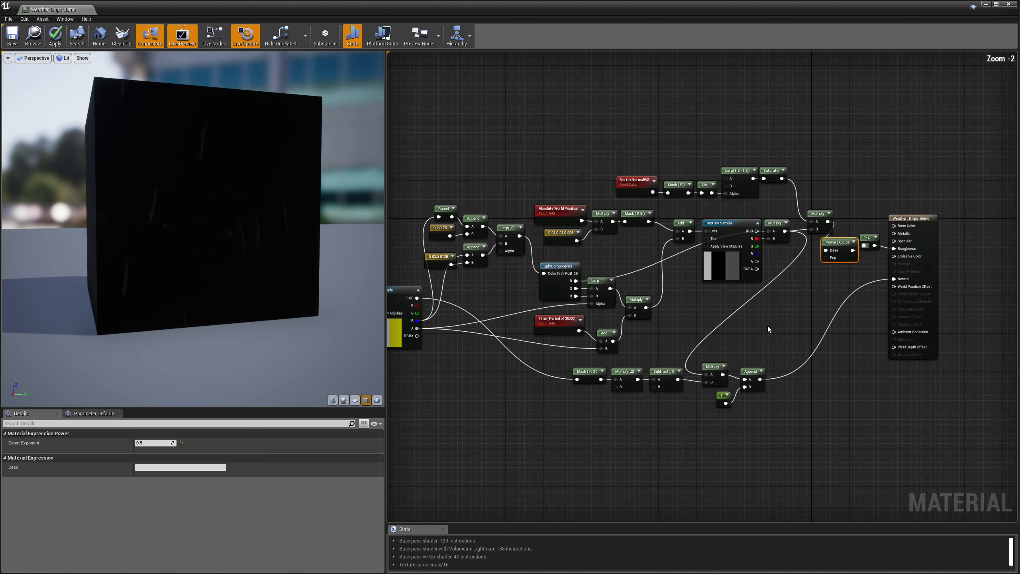
pyautogui.moveTo(768, 329); pyautogui.dragTo(957, 307, button='right')
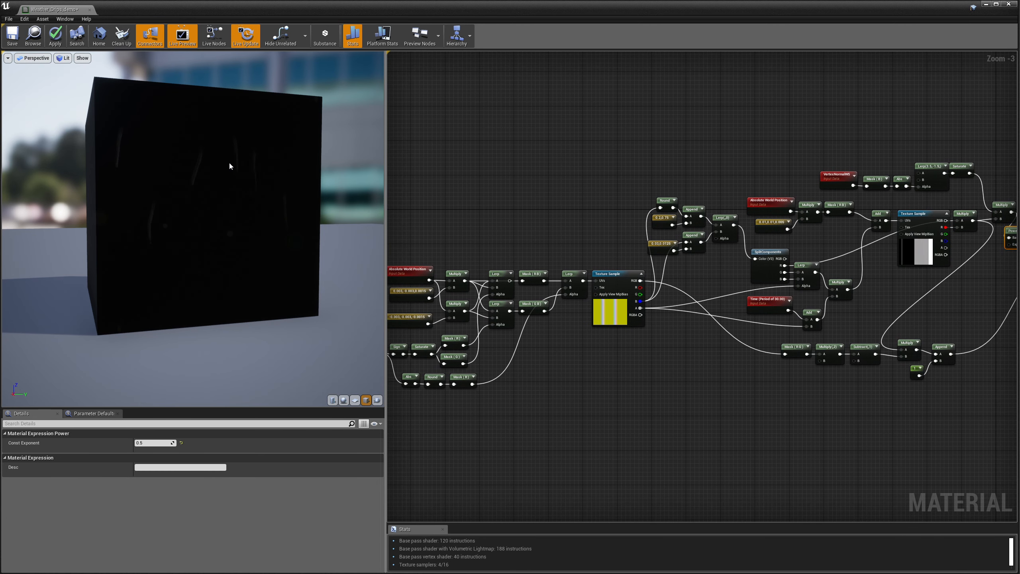
pyautogui.moveTo(253, 159); pyautogui.dragTo(223, 191)
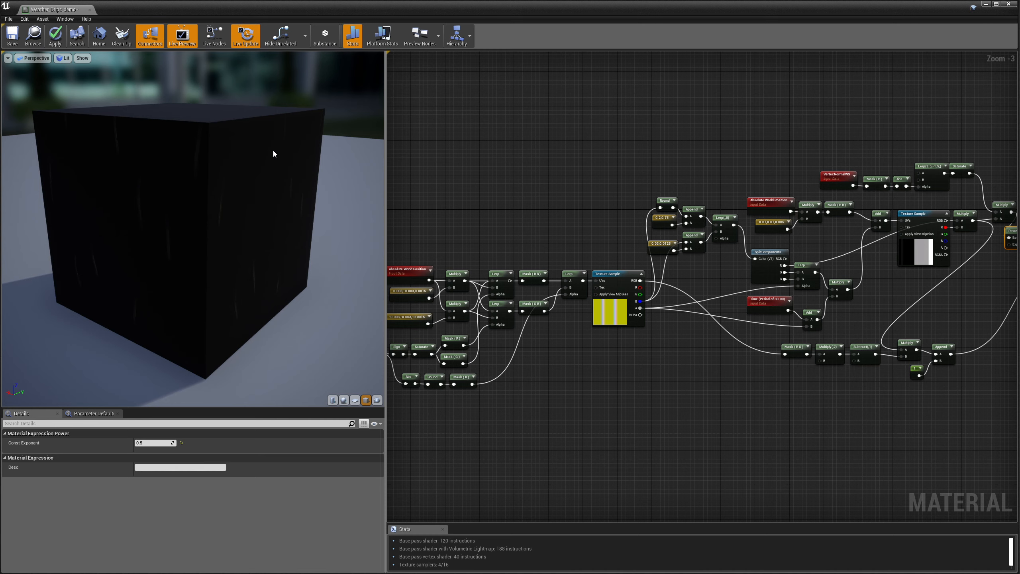
pyautogui.moveTo(507, 188); pyautogui.dragTo(543, 181, button='right')
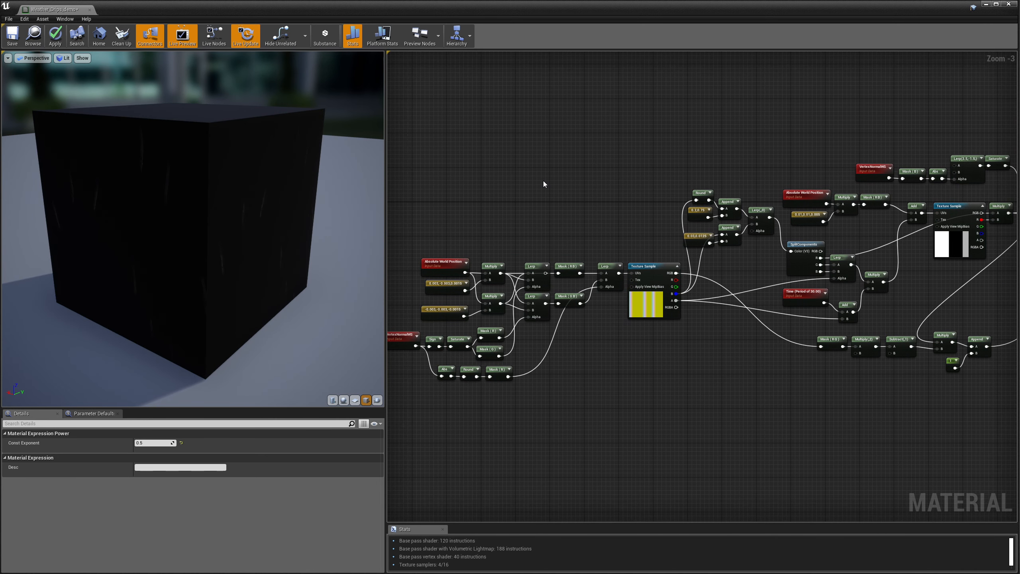